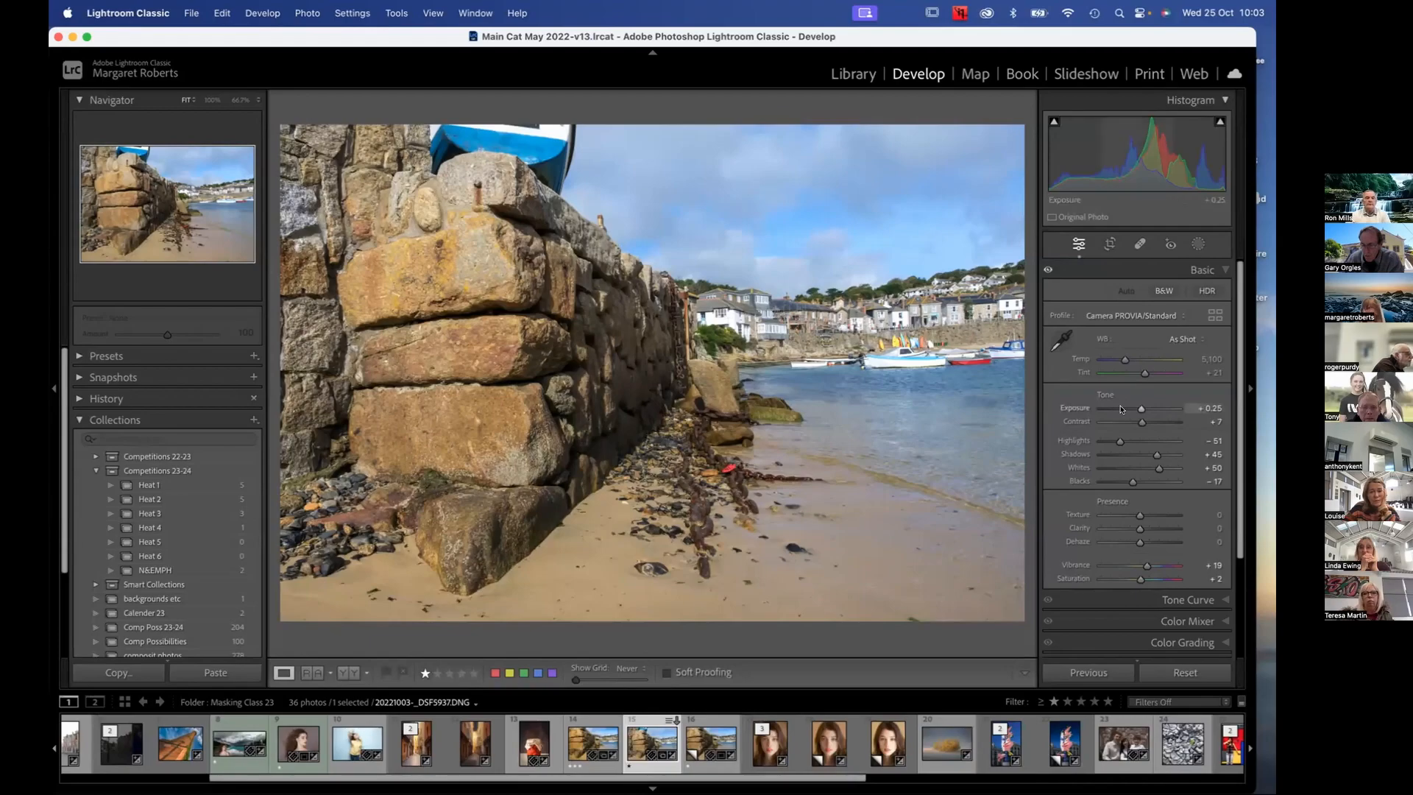
Reset all adjustments on the harbour wall photo and apply the automatic tone settings
left_click(1186, 671)
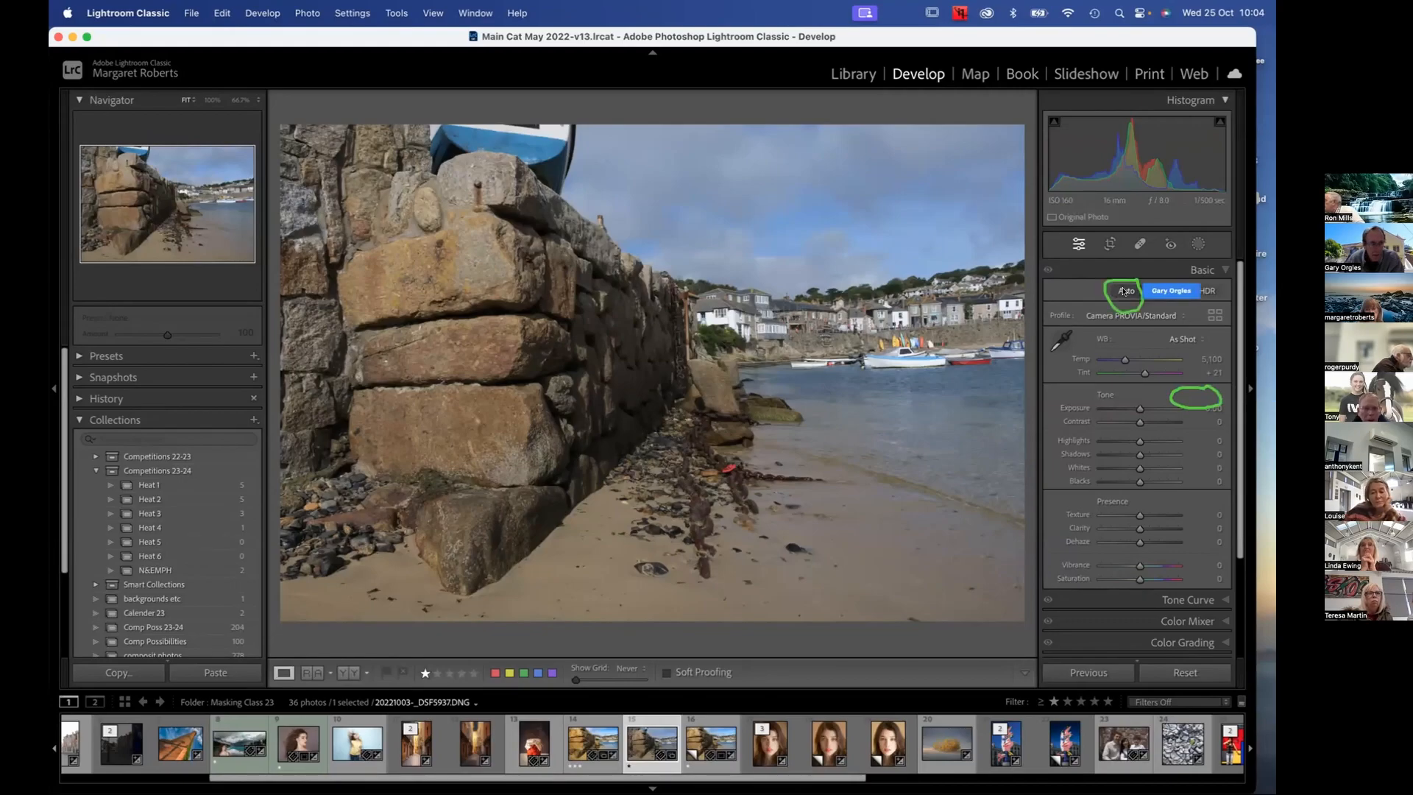
left_click(1124, 291)
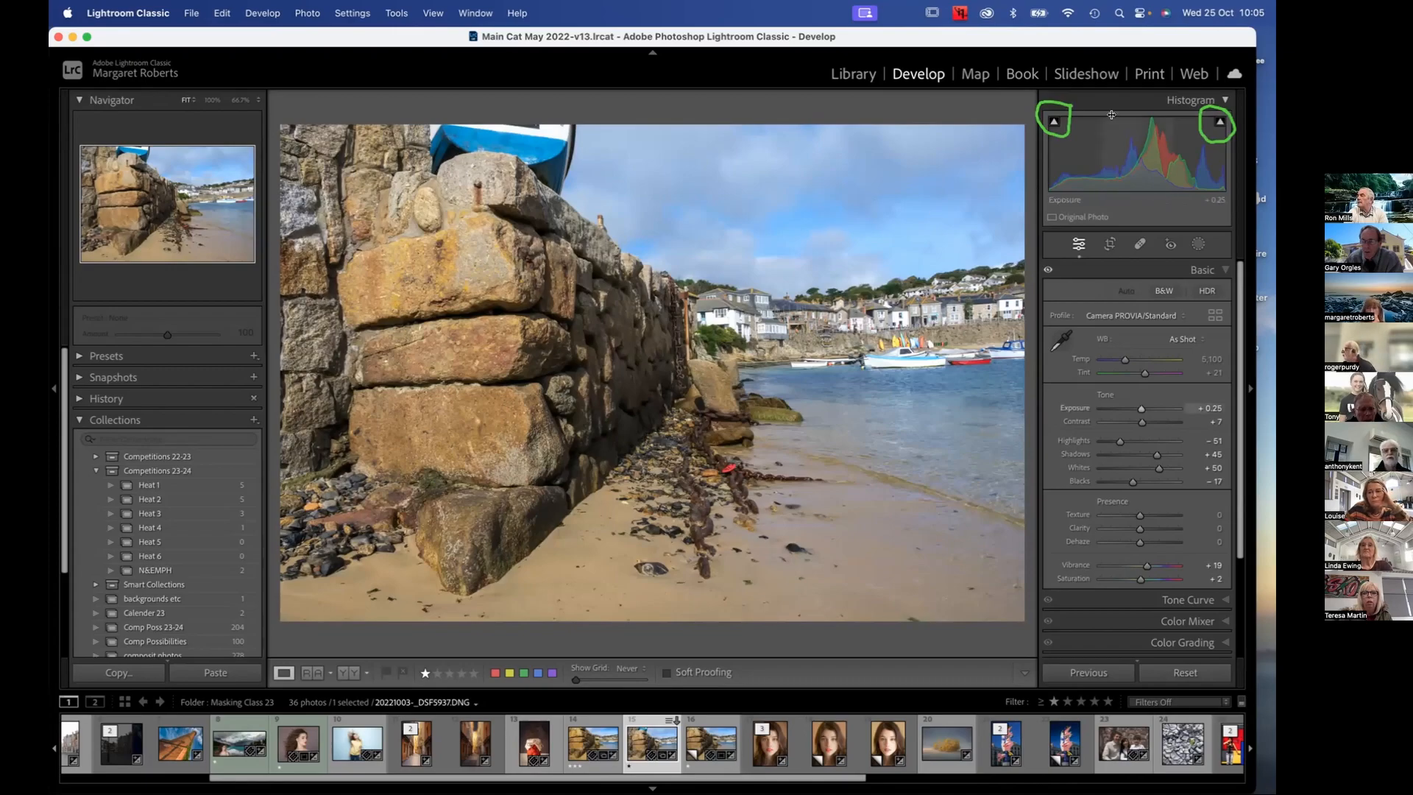
Turn on the shadow and highlight clipping warnings, and adjust Whites to +19 and Blacks to +3
left_click(1055, 123)
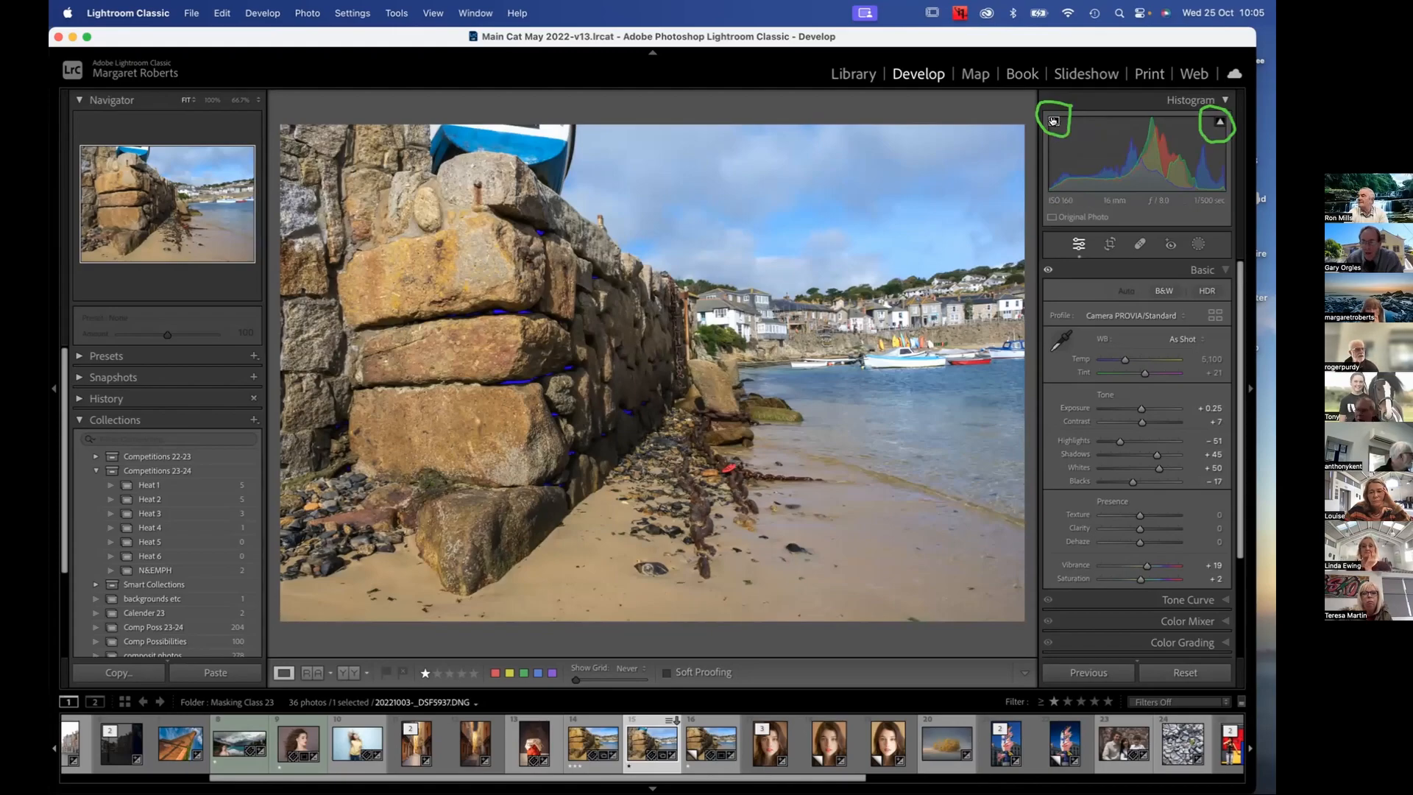
left_click(1219, 122)
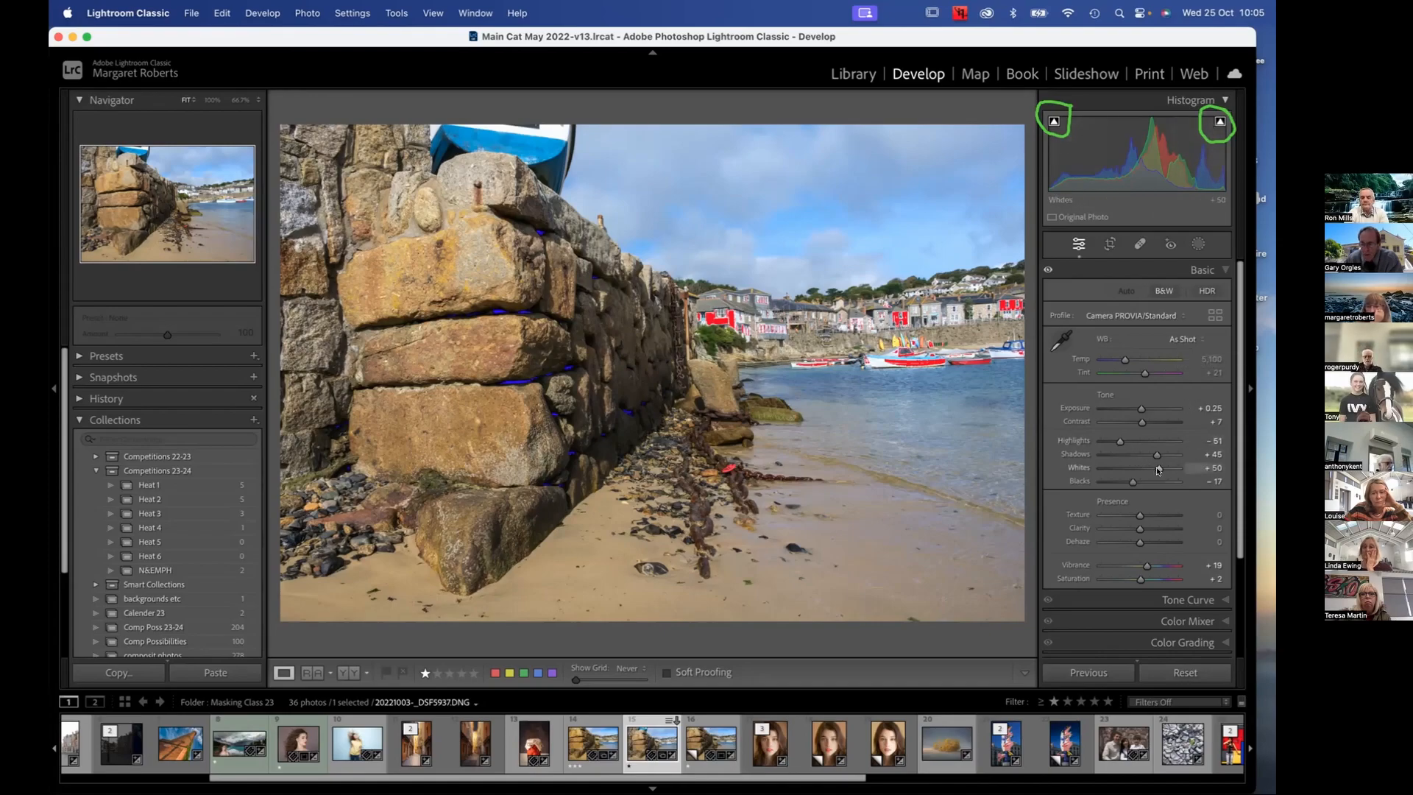
left_click_drag(1157, 470, 1144, 466)
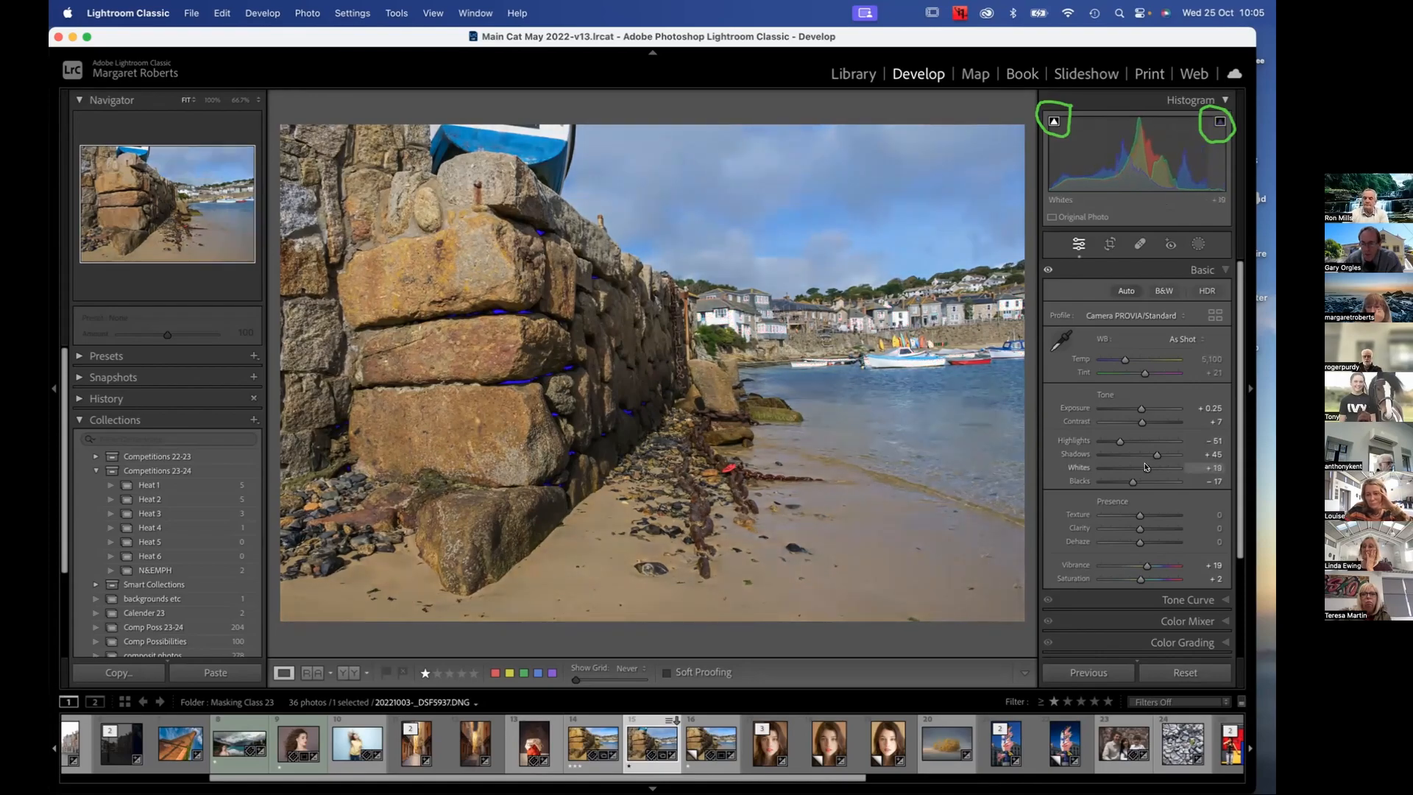
left_click_drag(1132, 483, 1133, 482)
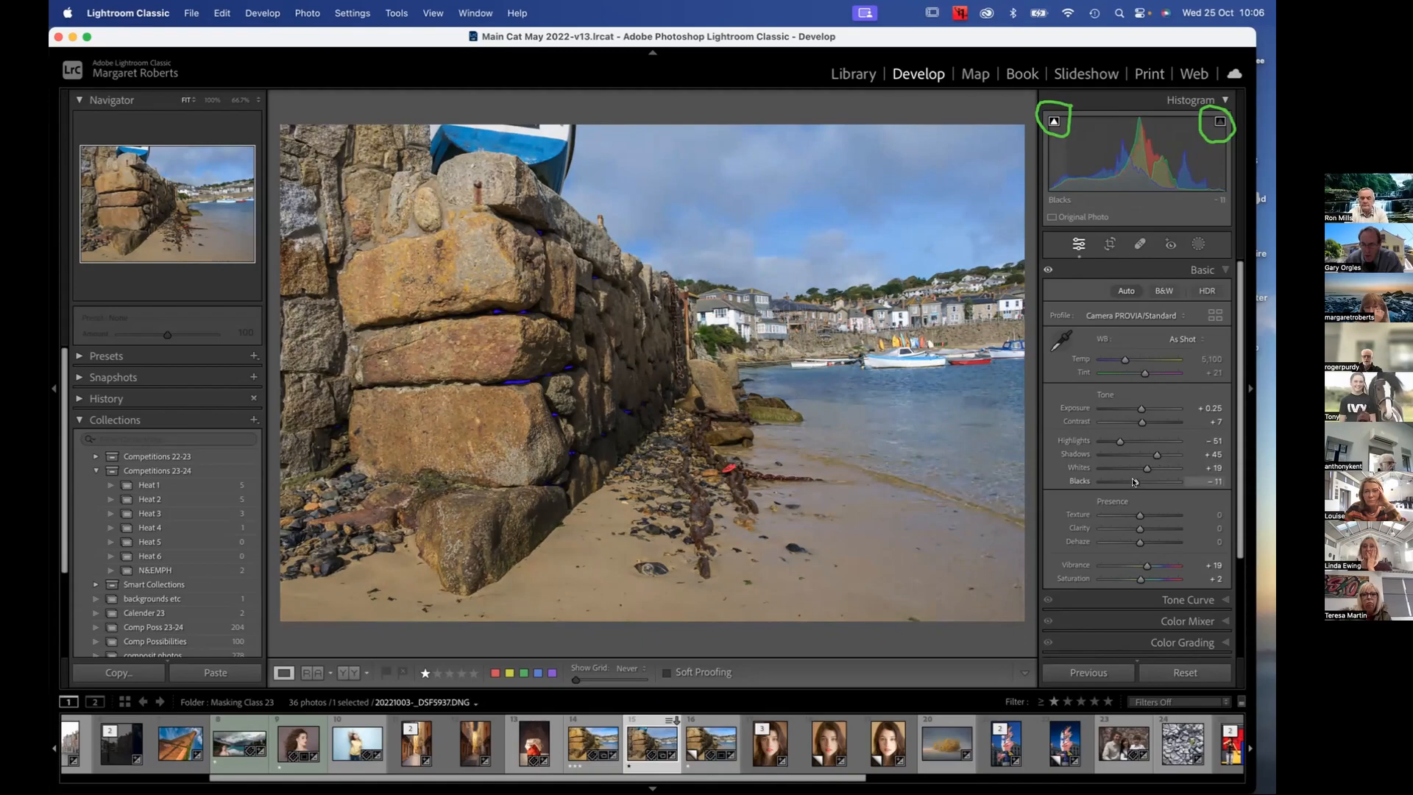
left_click_drag(1133, 482, 1134, 482)
Raise the photo's Clarity to +41
scroll(1135, 482, "down", 1)
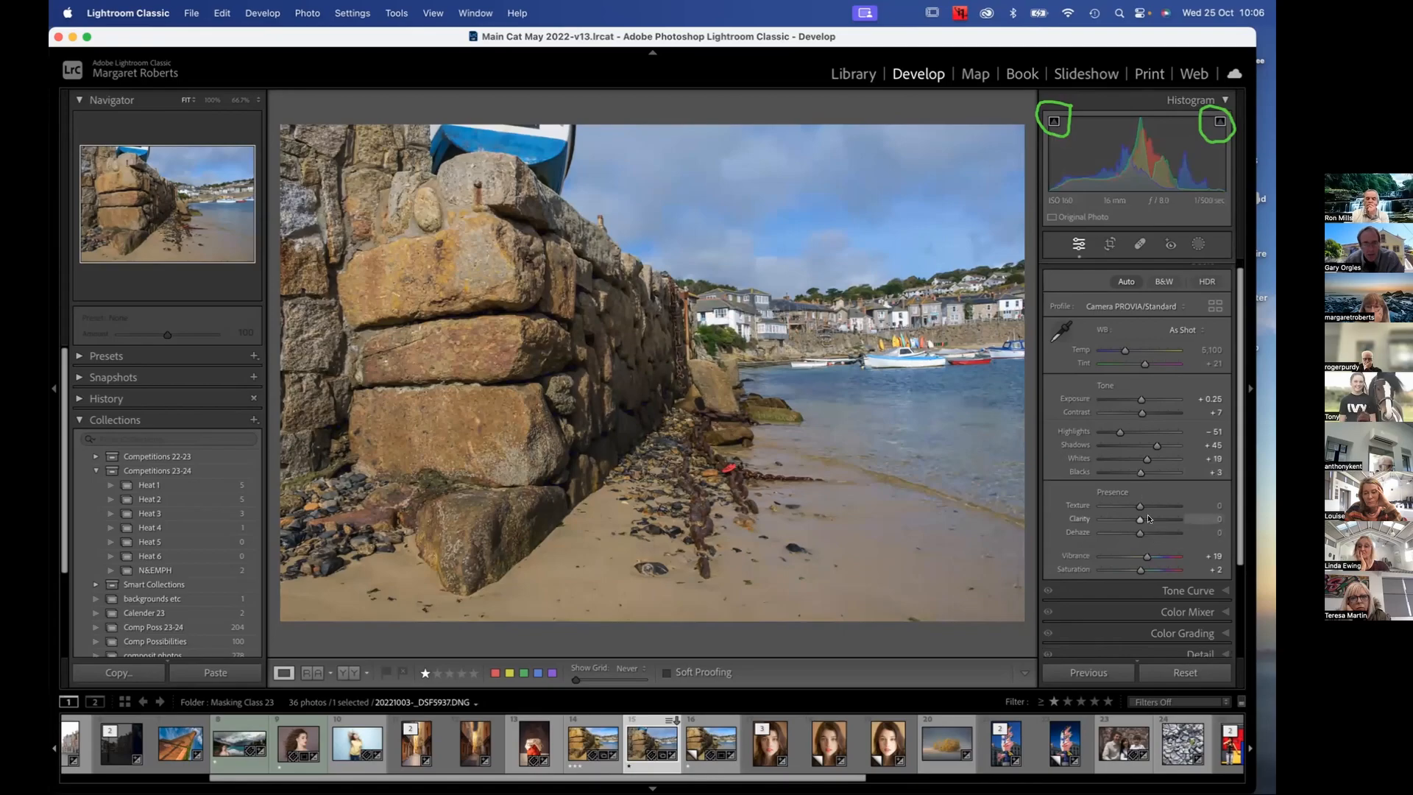
left_click_drag(1138, 519, 1153, 519)
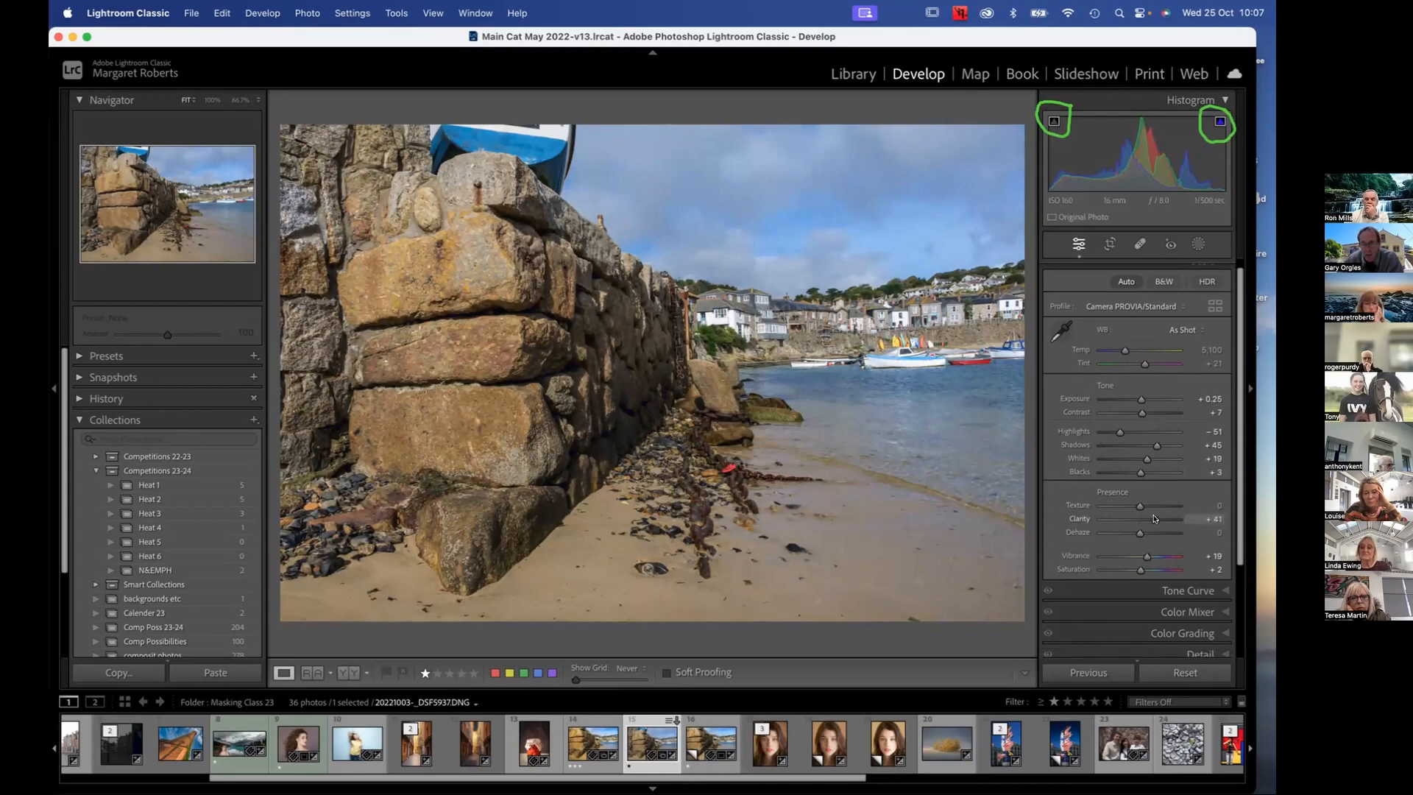
scroll(1153, 518, "up", 1)
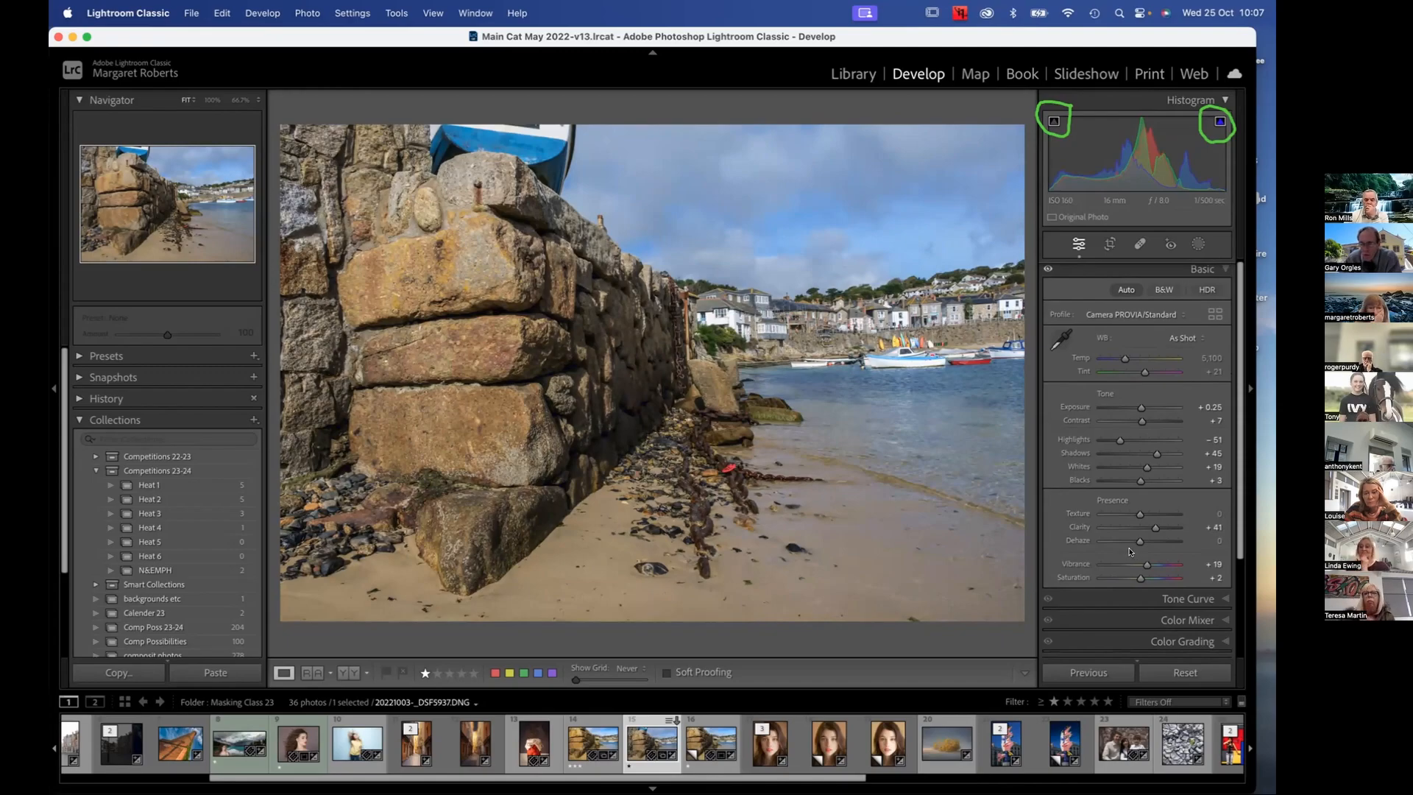
scroll(1130, 551, "down", 1)
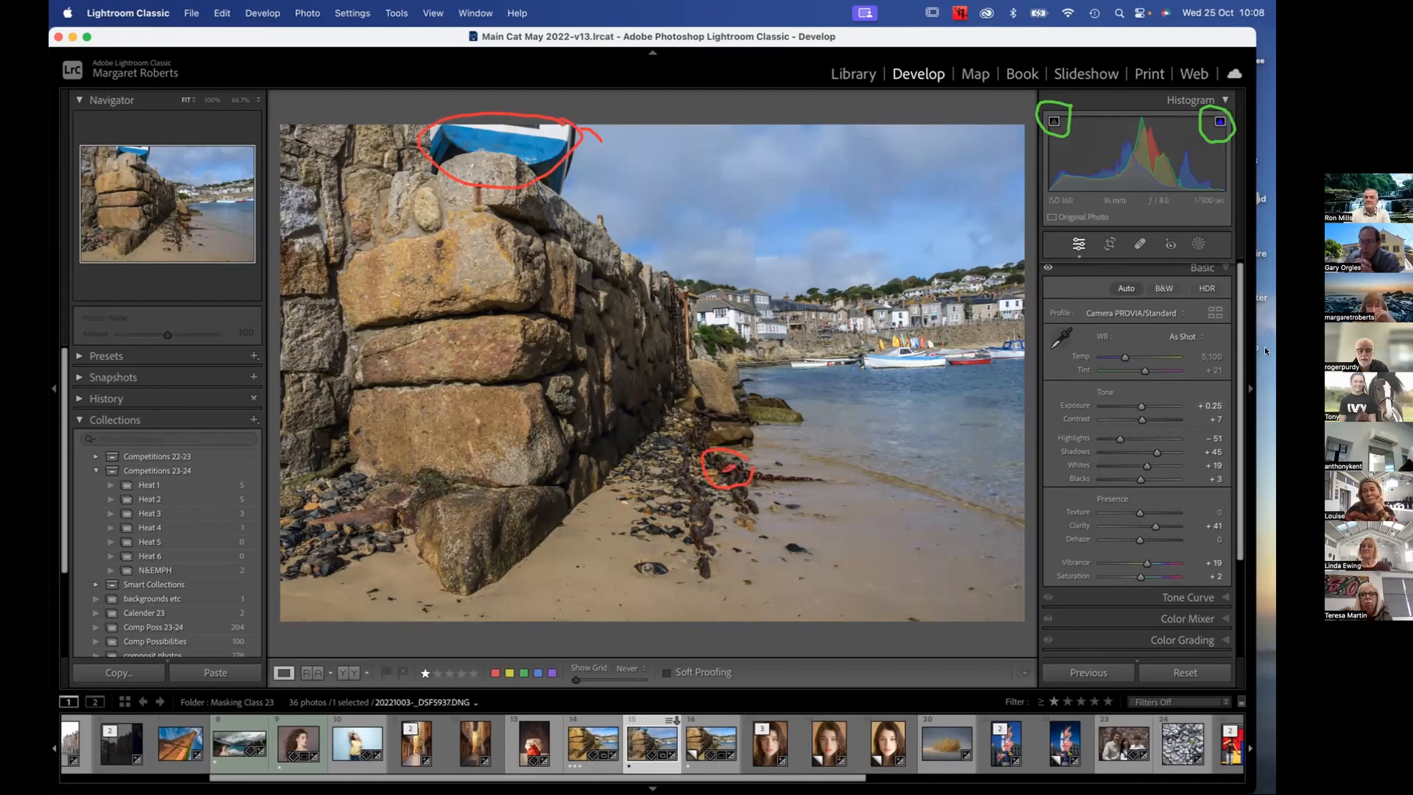
Add a new mask that automatically selects the sky
left_click(1198, 243)
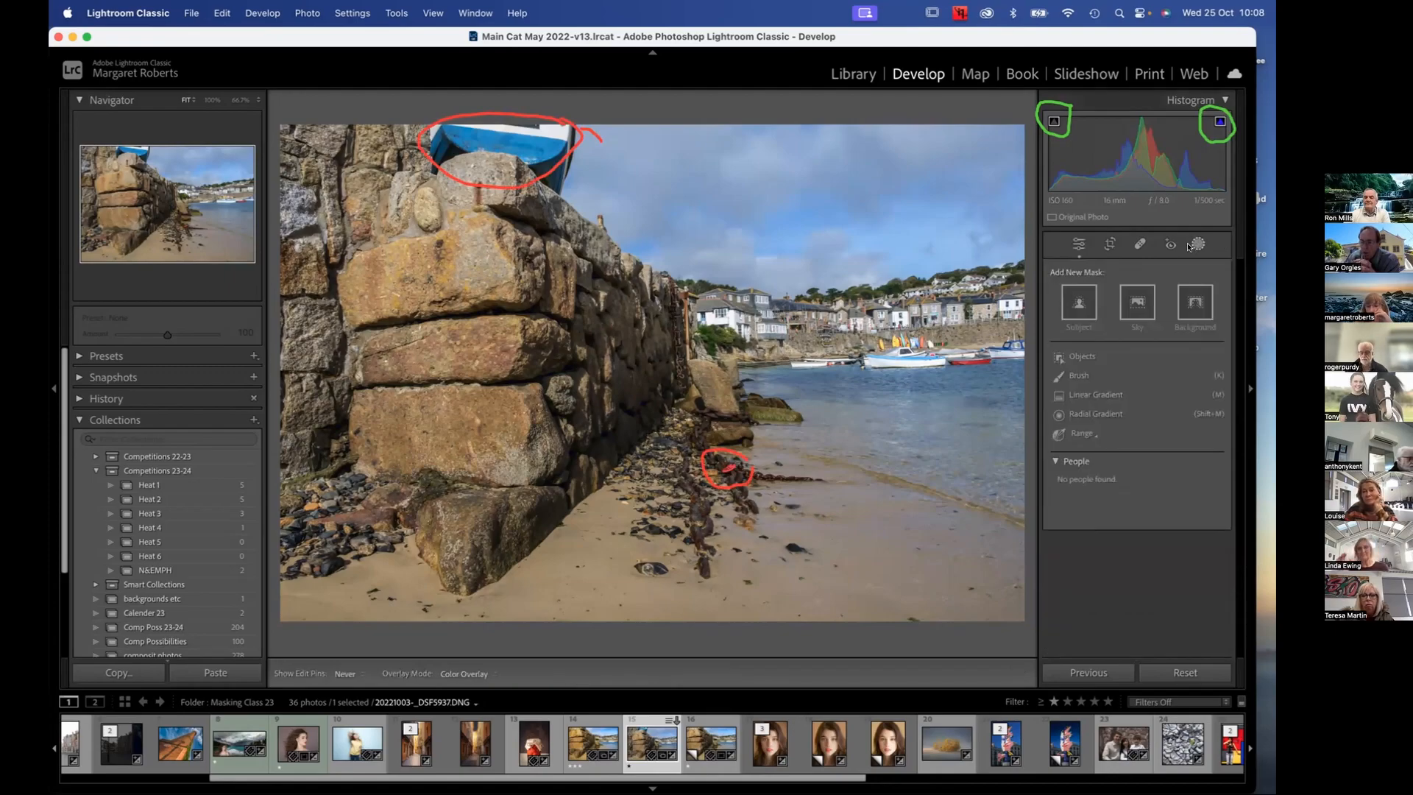
left_click(1134, 302)
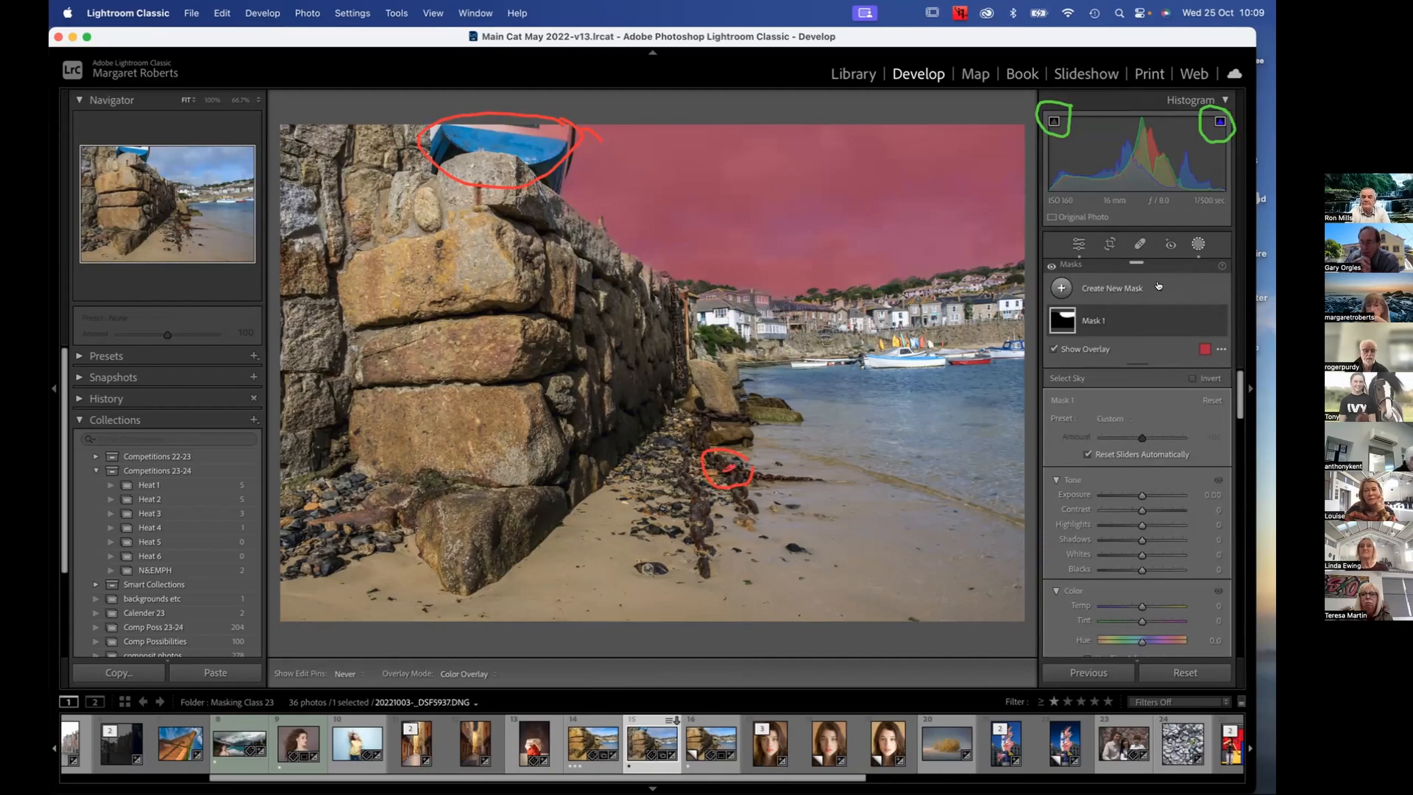
left_click_drag(1165, 264, 807, 81)
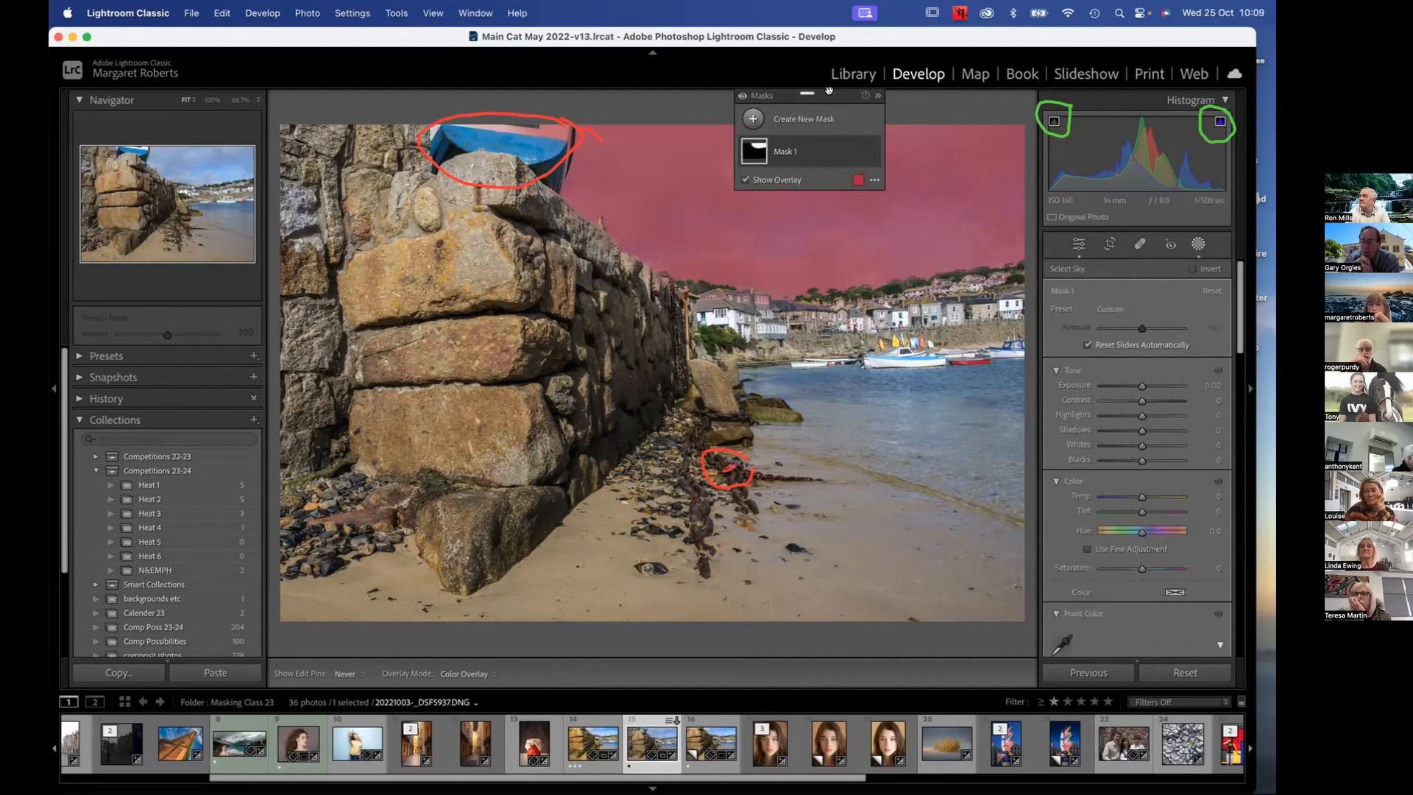
left_click_drag(829, 90, 1156, 252)
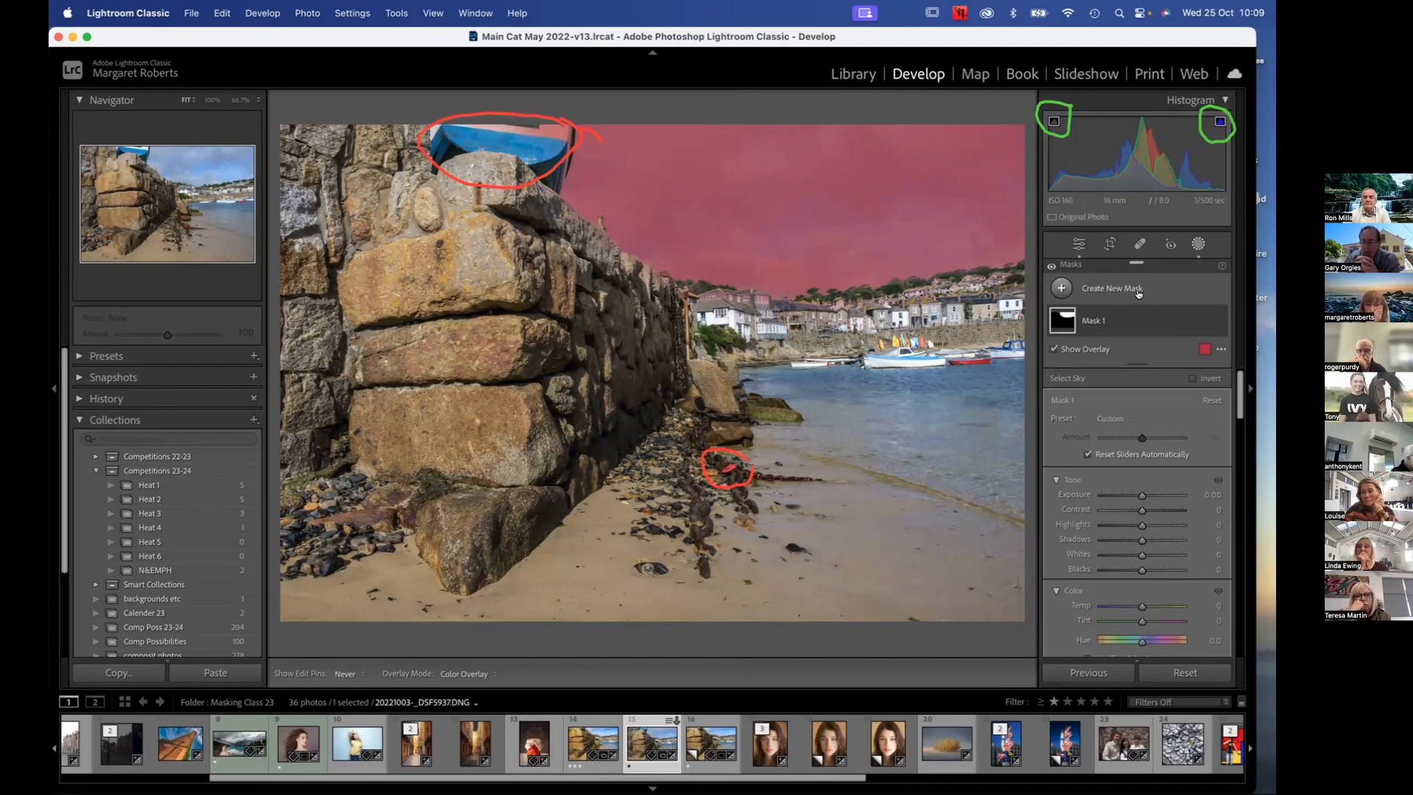
Rename the sky selection mask to "Sky"
left_click(1092, 322)
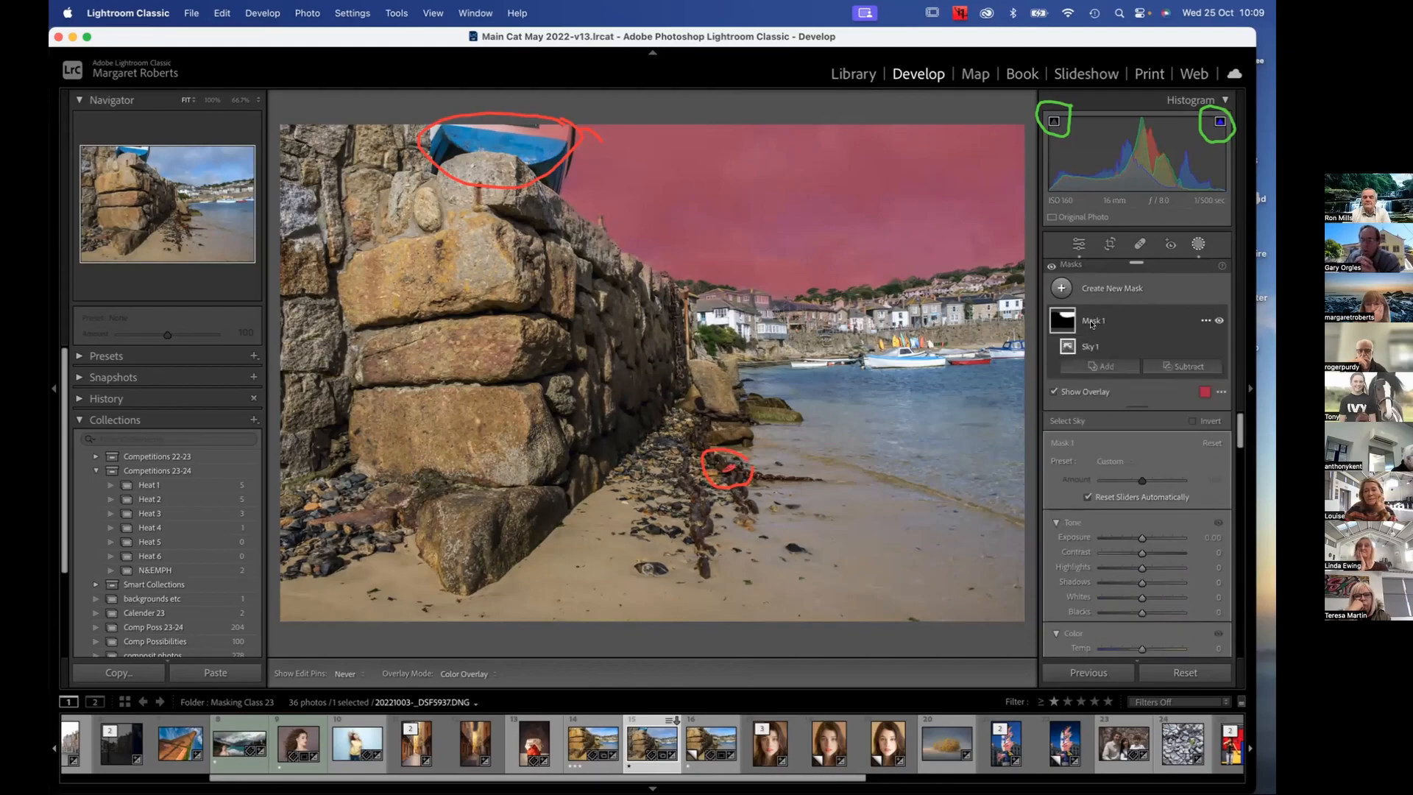
double_click(1092, 323)
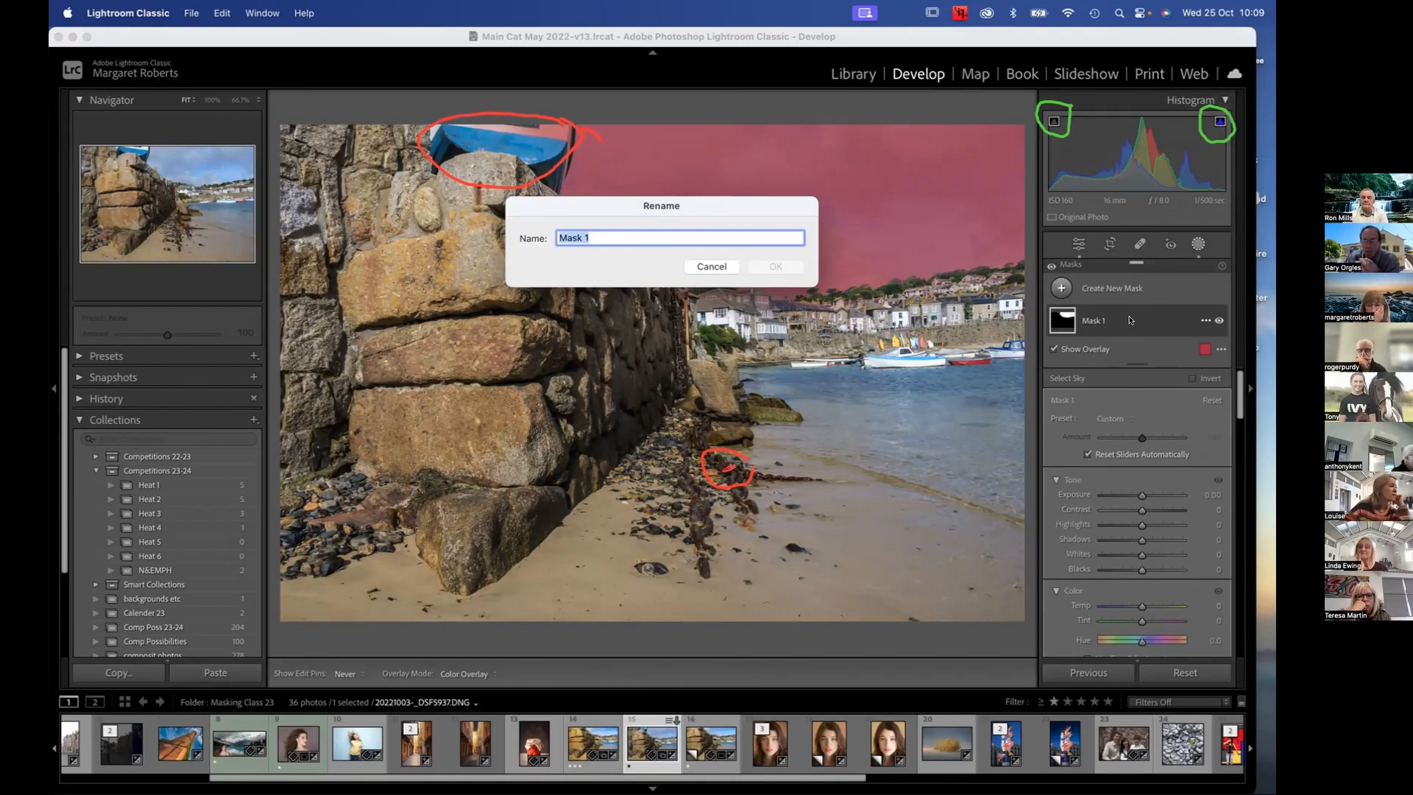
type("S")
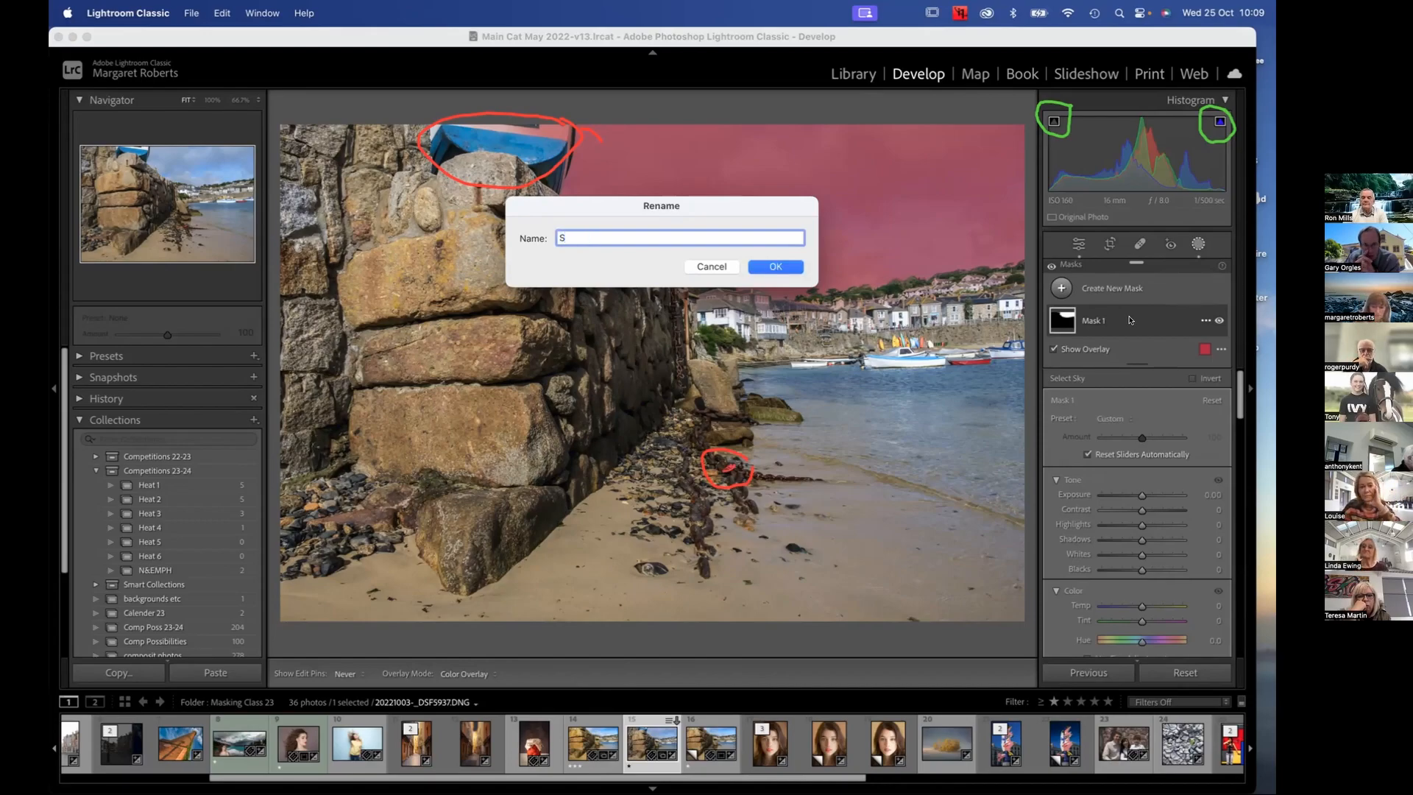
type("ky")
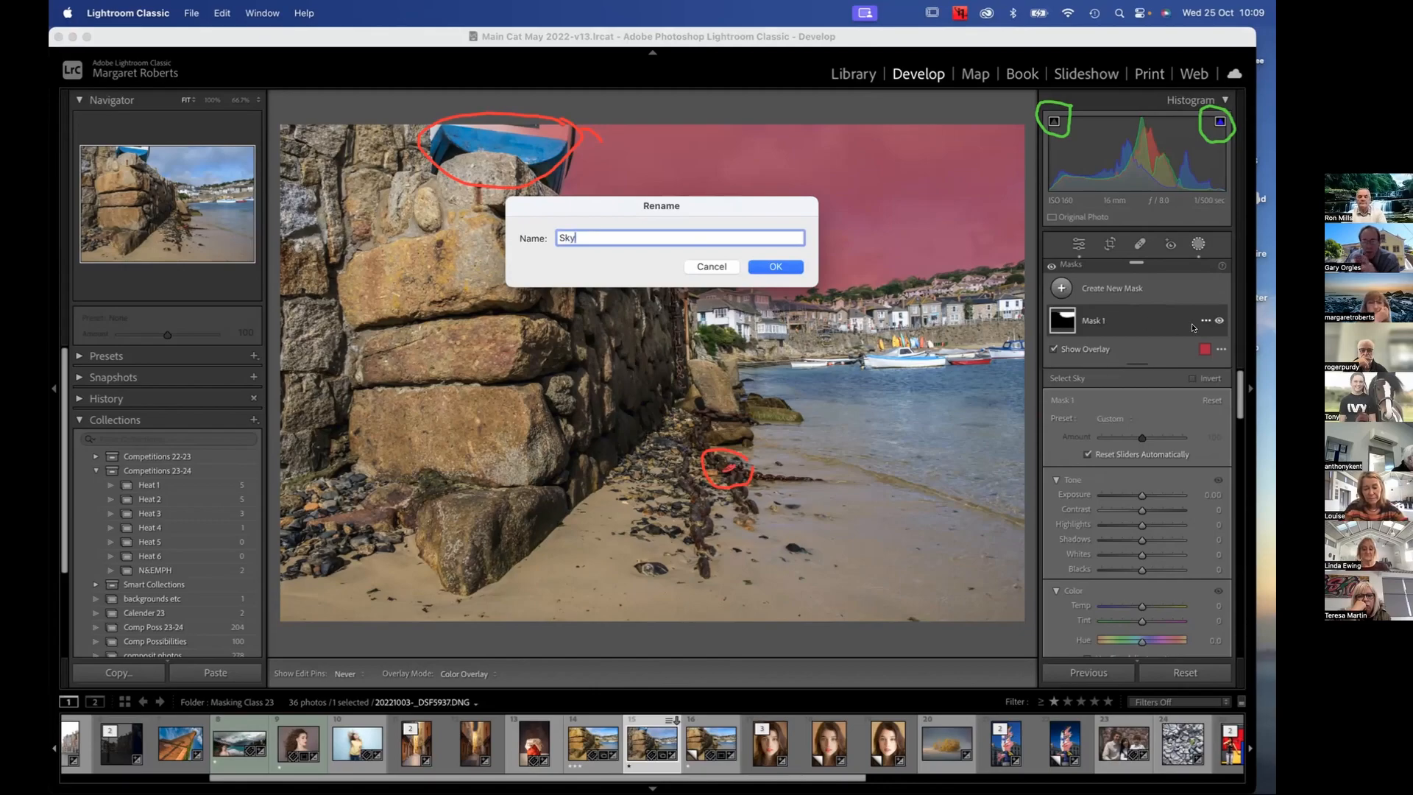
left_click(773, 267)
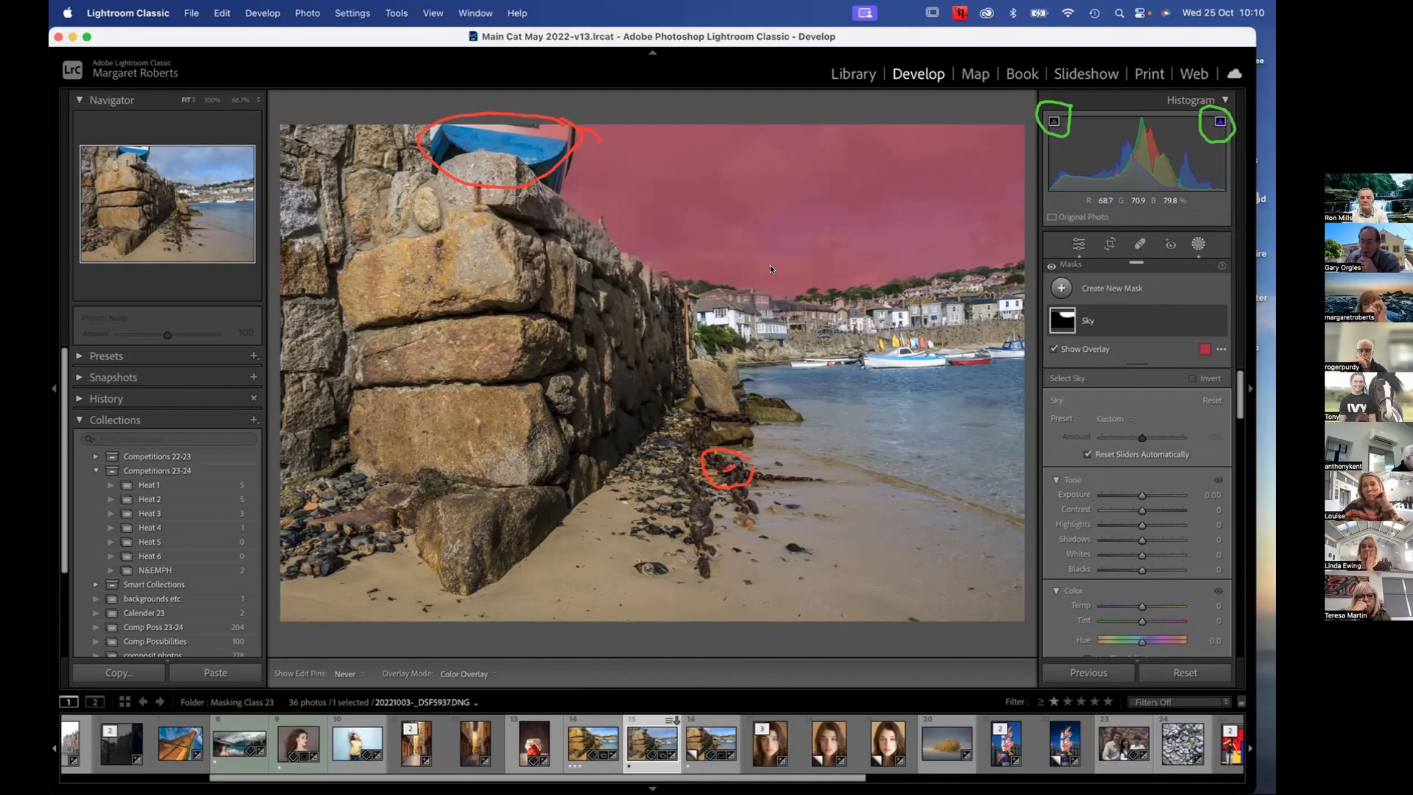
Add a subtracting brush to the Sky mask and dab it over the harbour houses at size 6
left_click(1055, 317)
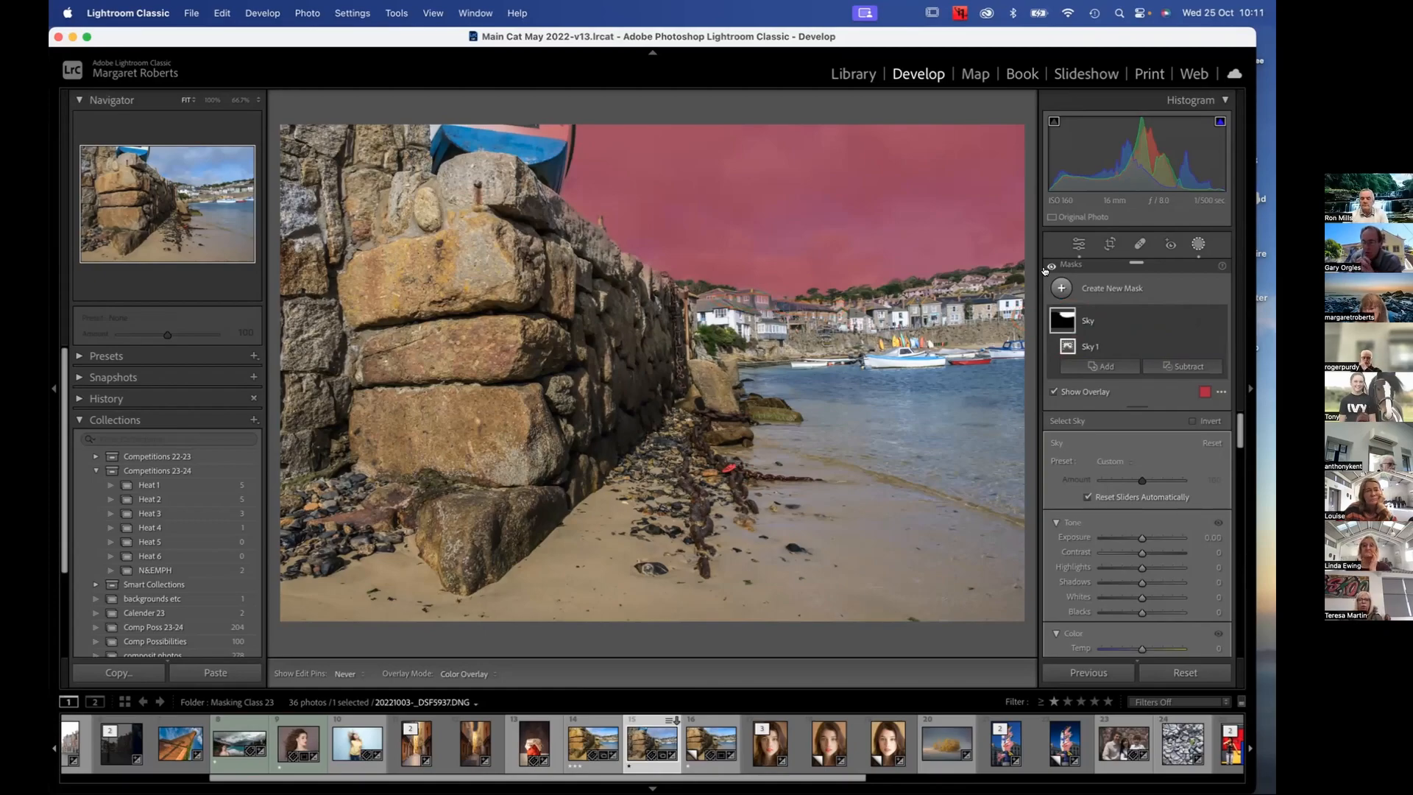
left_click(1182, 367)
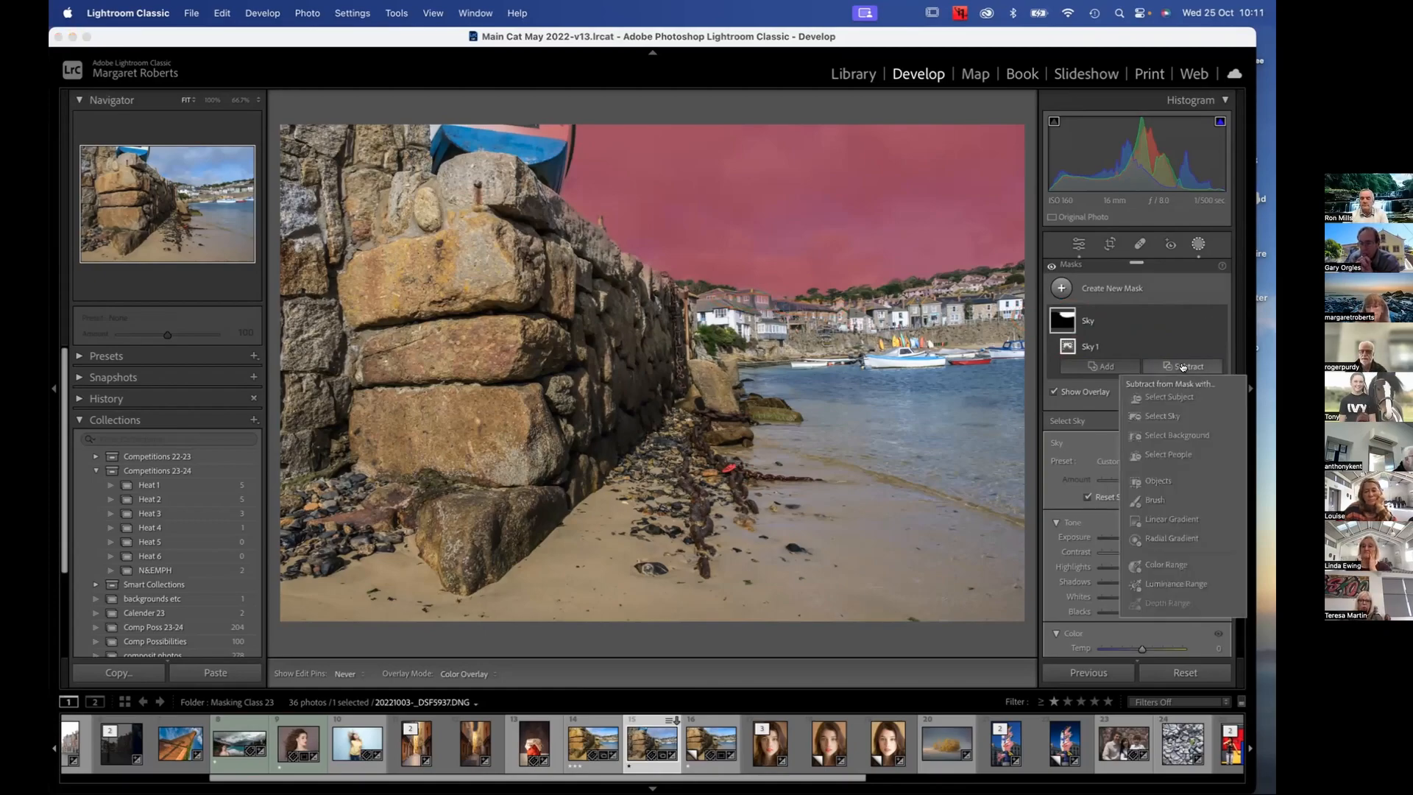
left_click(1154, 500)
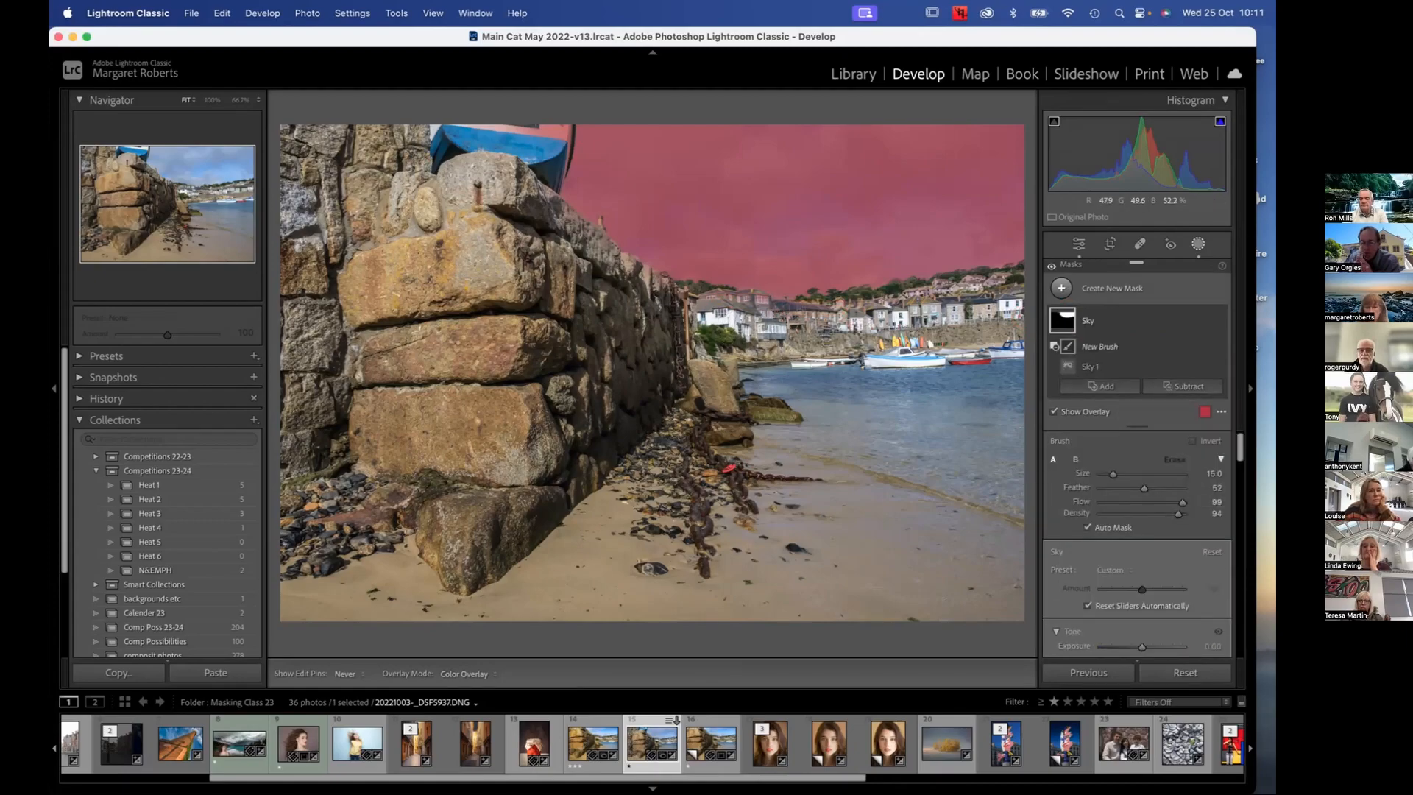
scroll(761, 329, "down", 10)
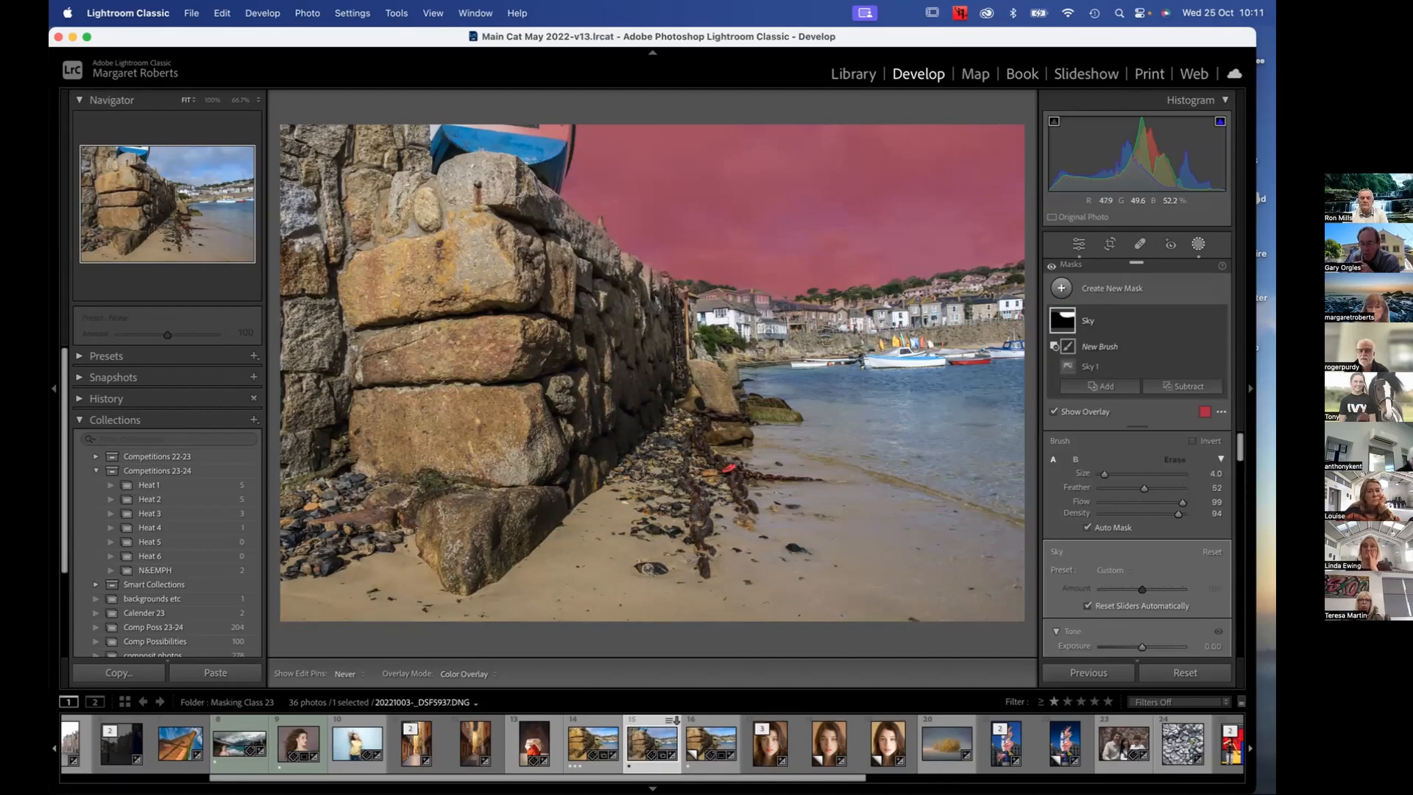
scroll(773, 332, "up", 6)
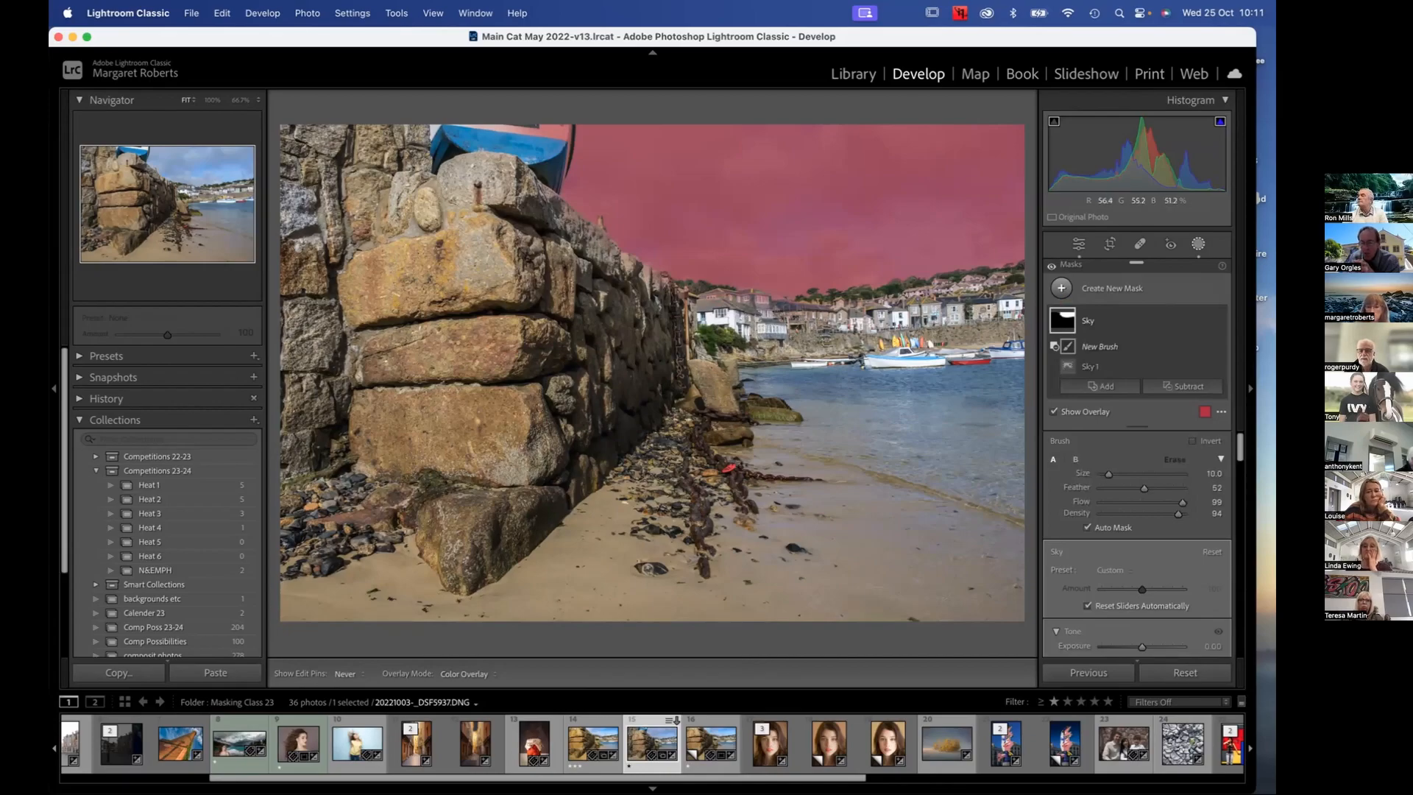
scroll(978, 294, "down", 4)
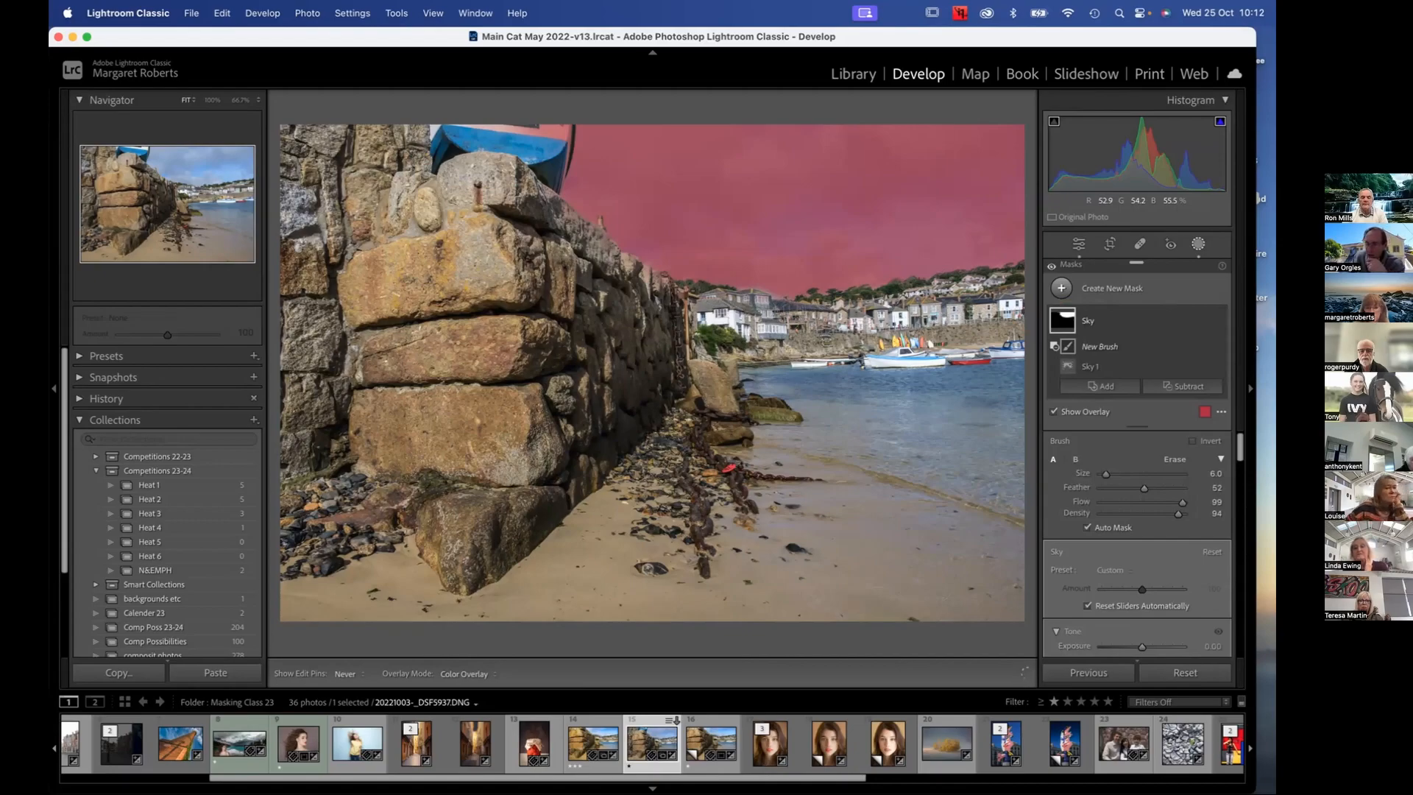
left_click(772, 295)
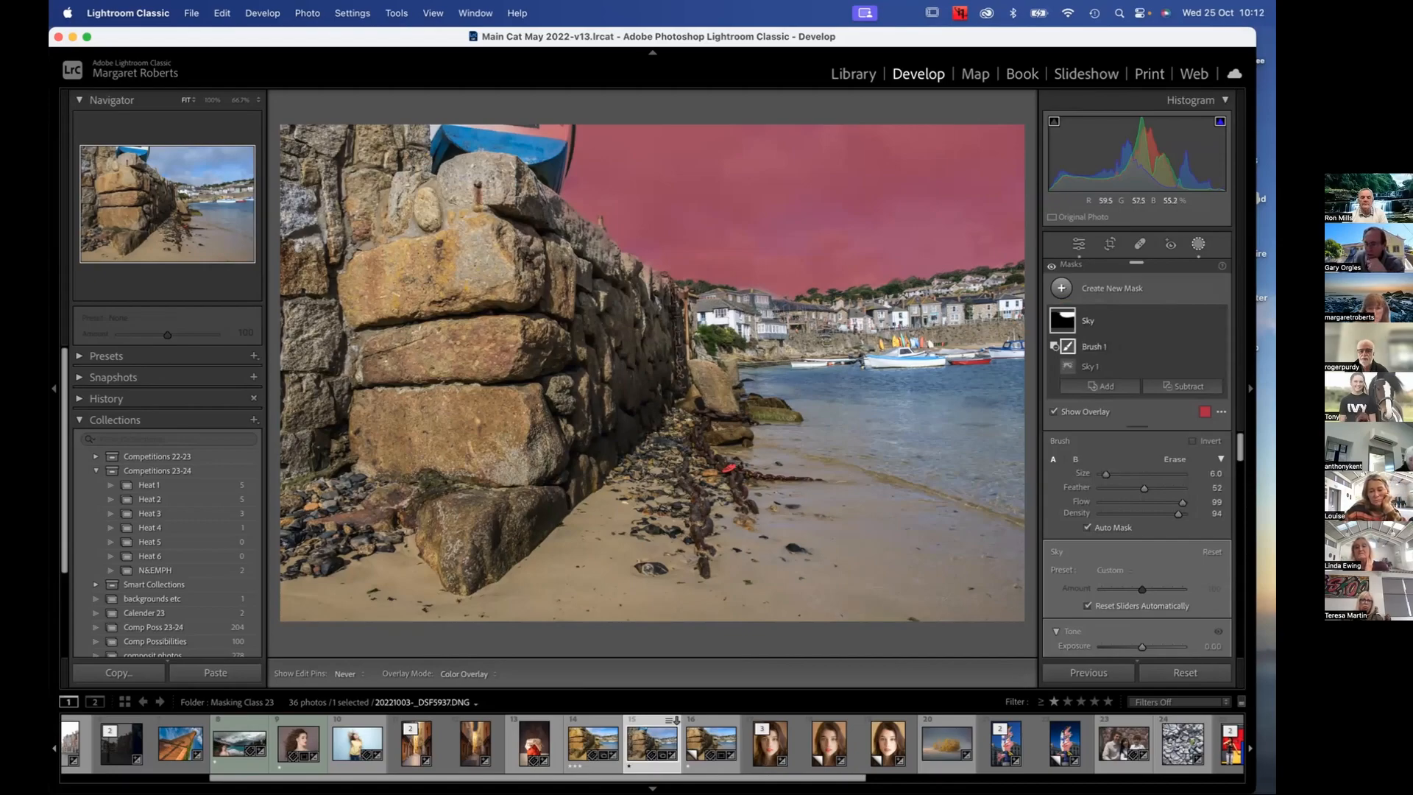
Lower the subtracting brush's density to 30 and partly brush the mask away from the sky above the hillside at size 10
key("bracketleft")
key("bracketleft")
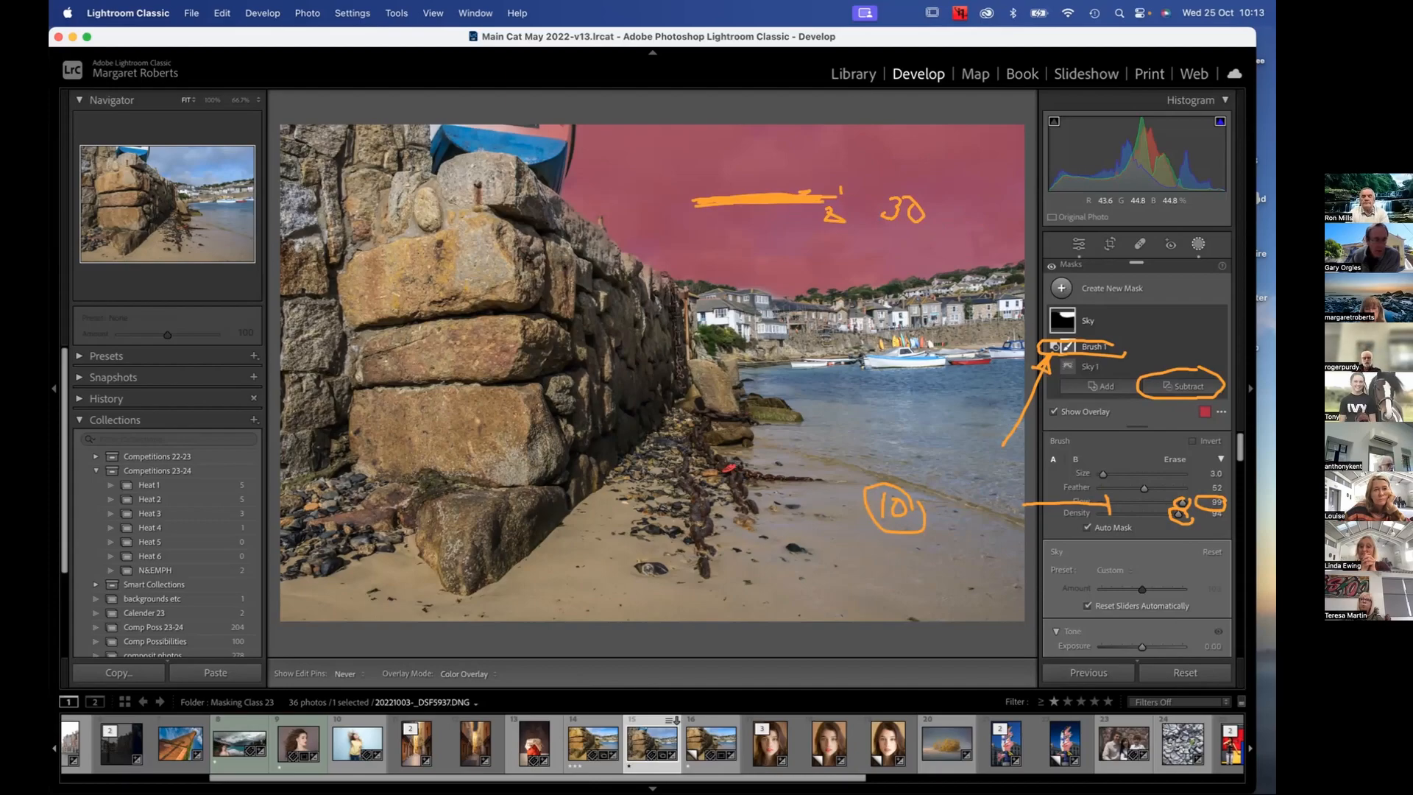
key("Escape")
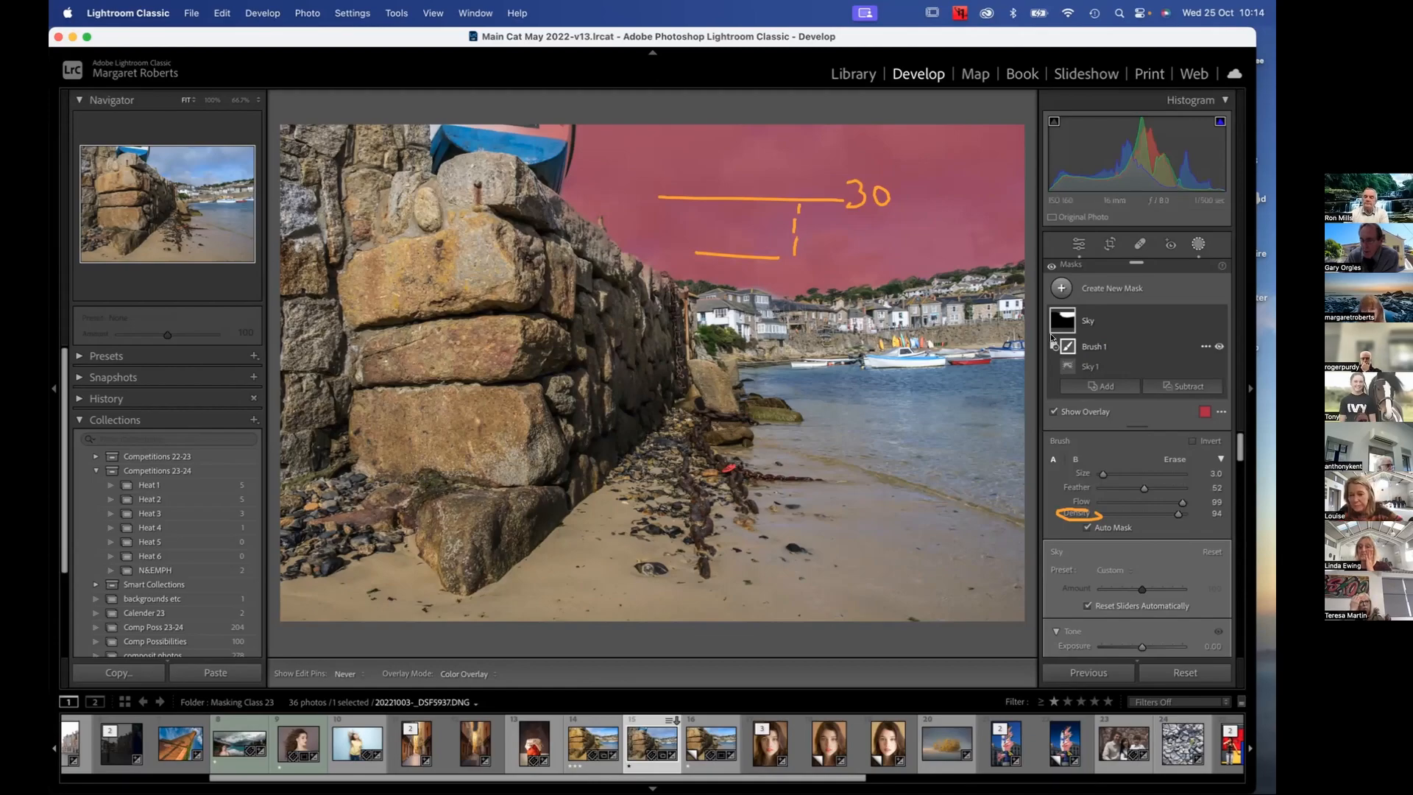
left_click_drag(1178, 512, 1135, 514)
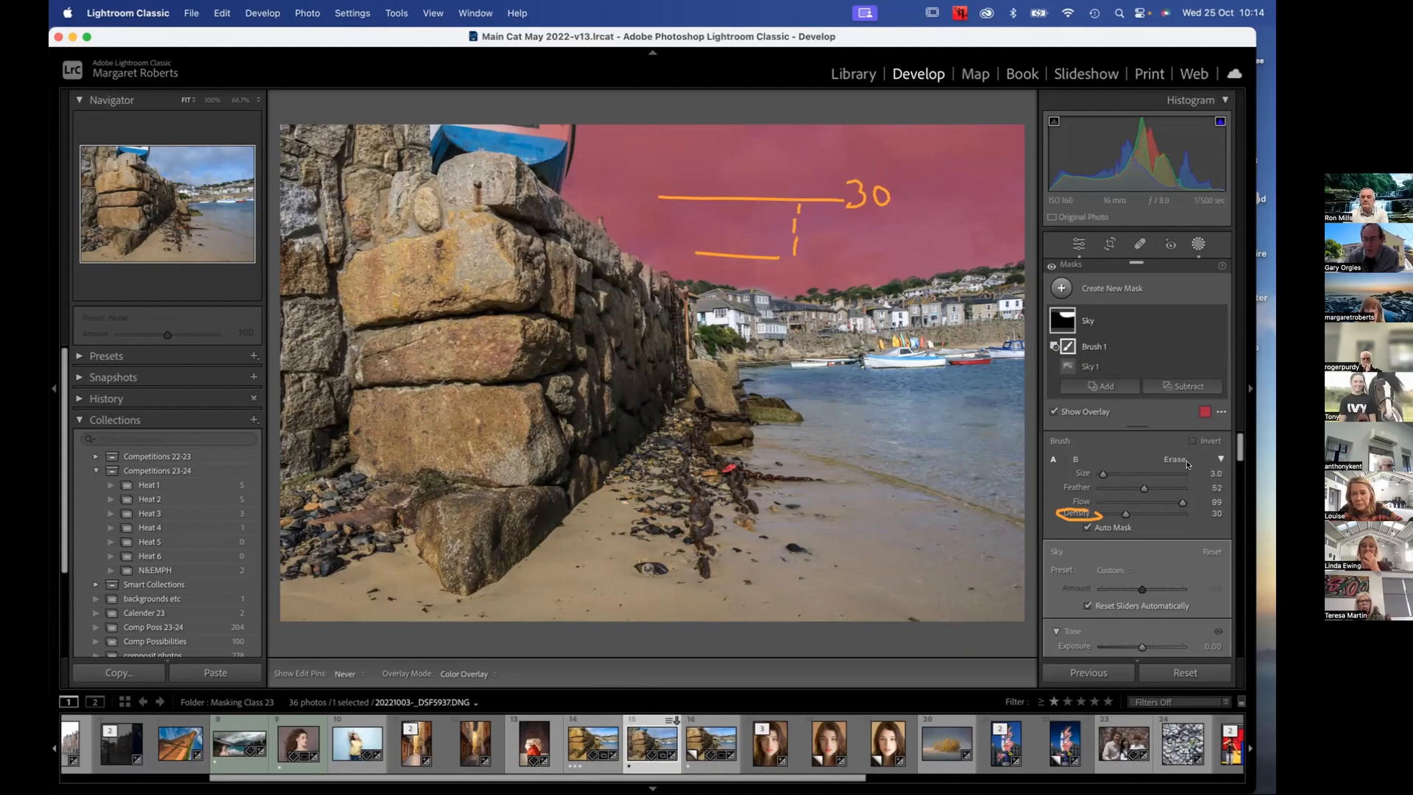
scroll(908, 249, "up", 3)
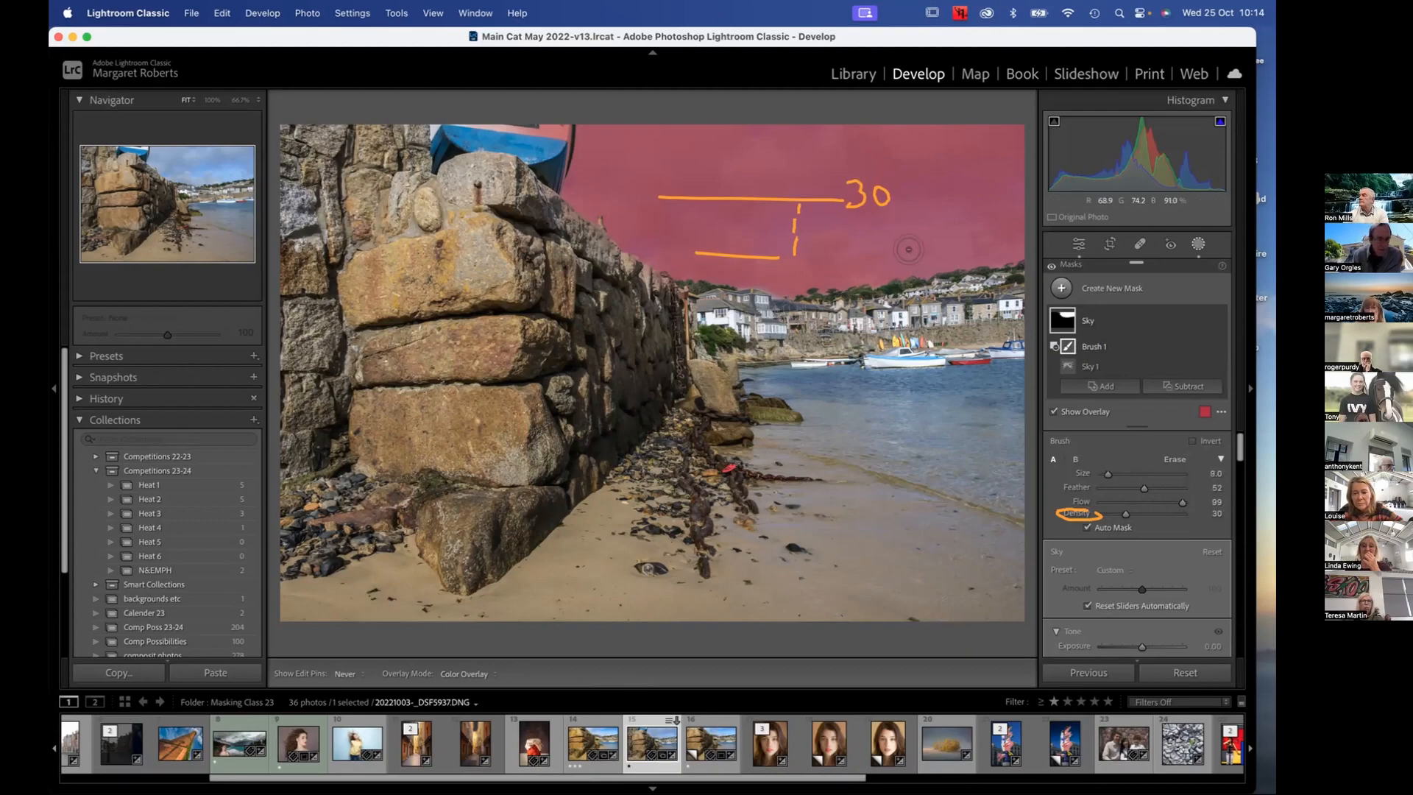
key("Escape")
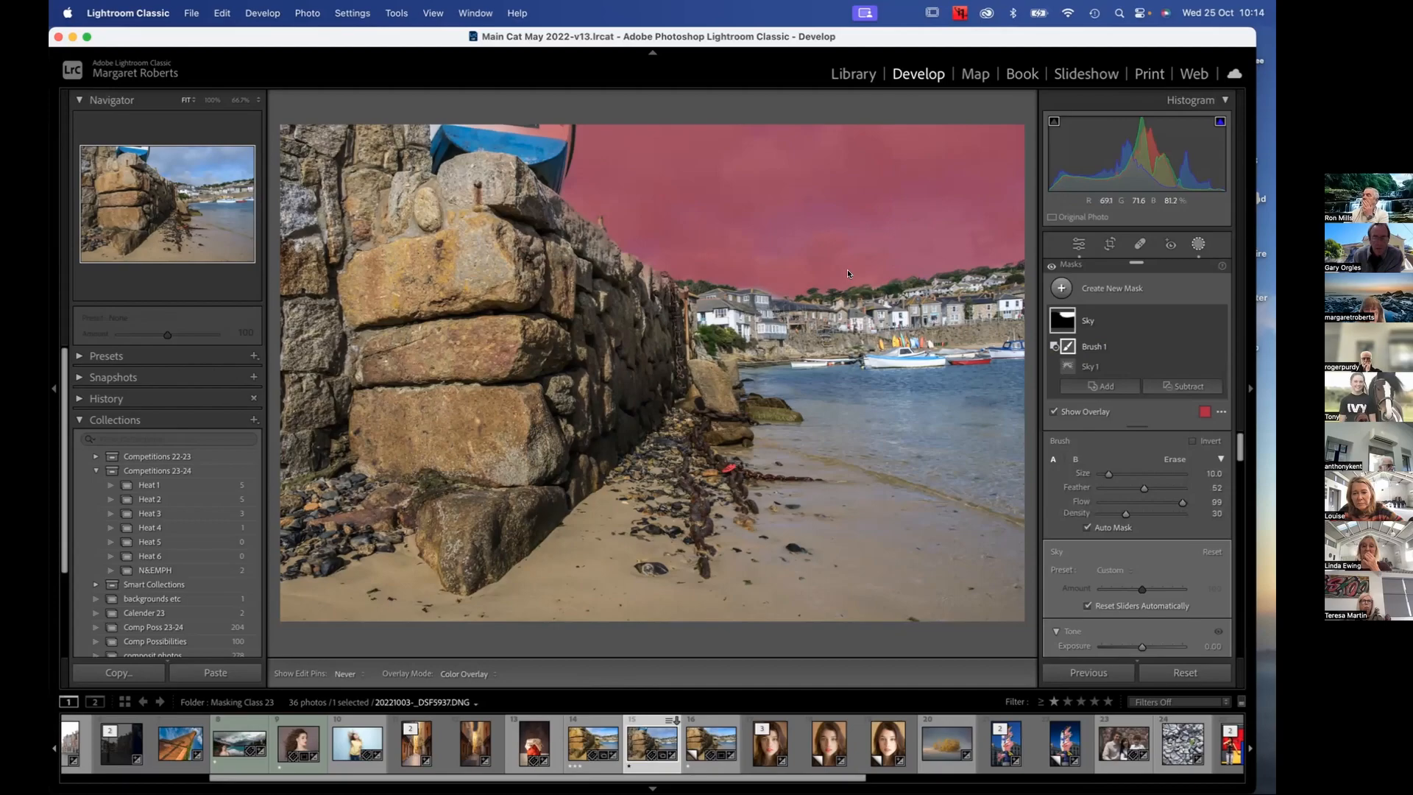
Try brushing a band of sky out of the mask at size 14 and density 100, and undo the strokes
scroll(840, 262, "up", 2)
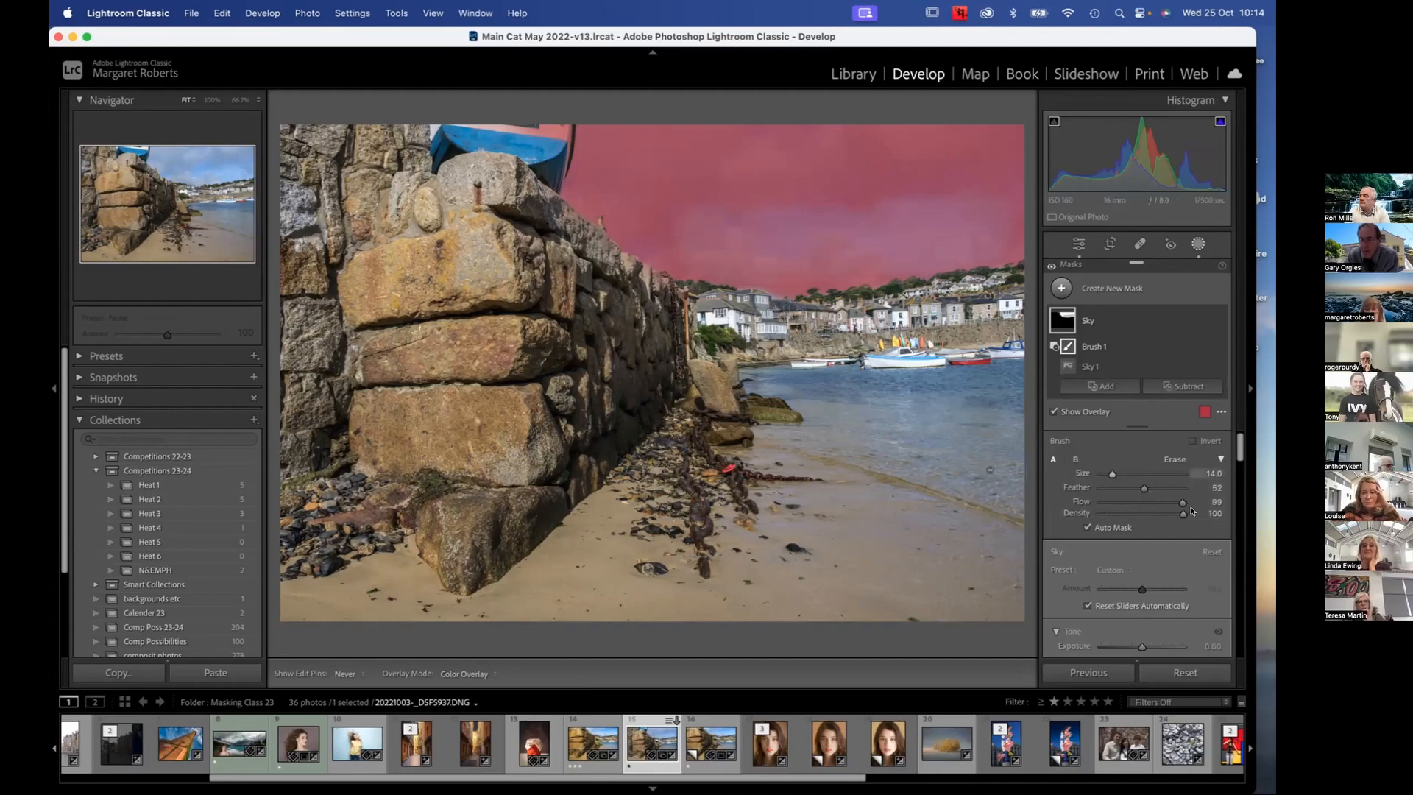
mouse_move(922, 201)
left_mouse_down()
mouse_move(672, 216)
mouse_move(924, 219)
left_mouse_up()
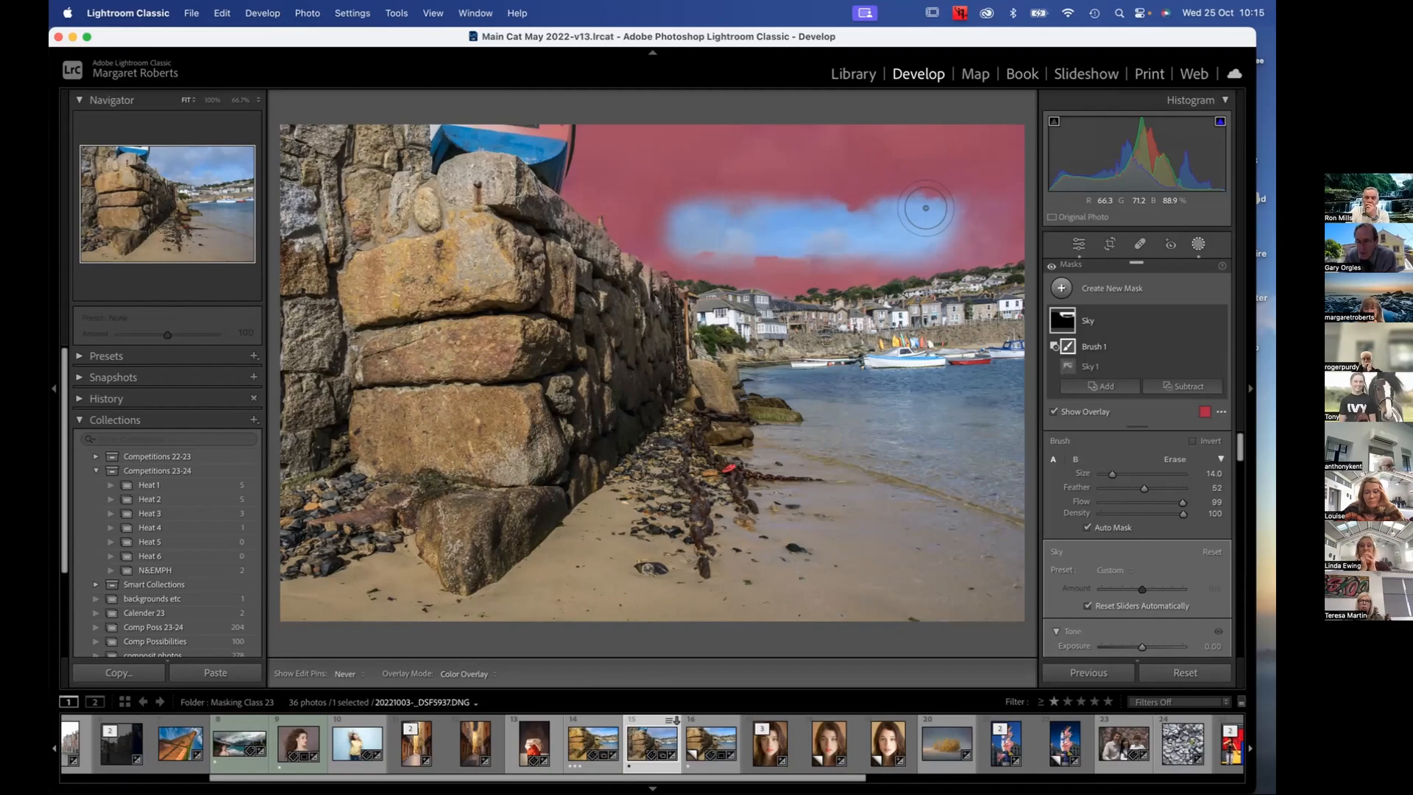
key("super+z")
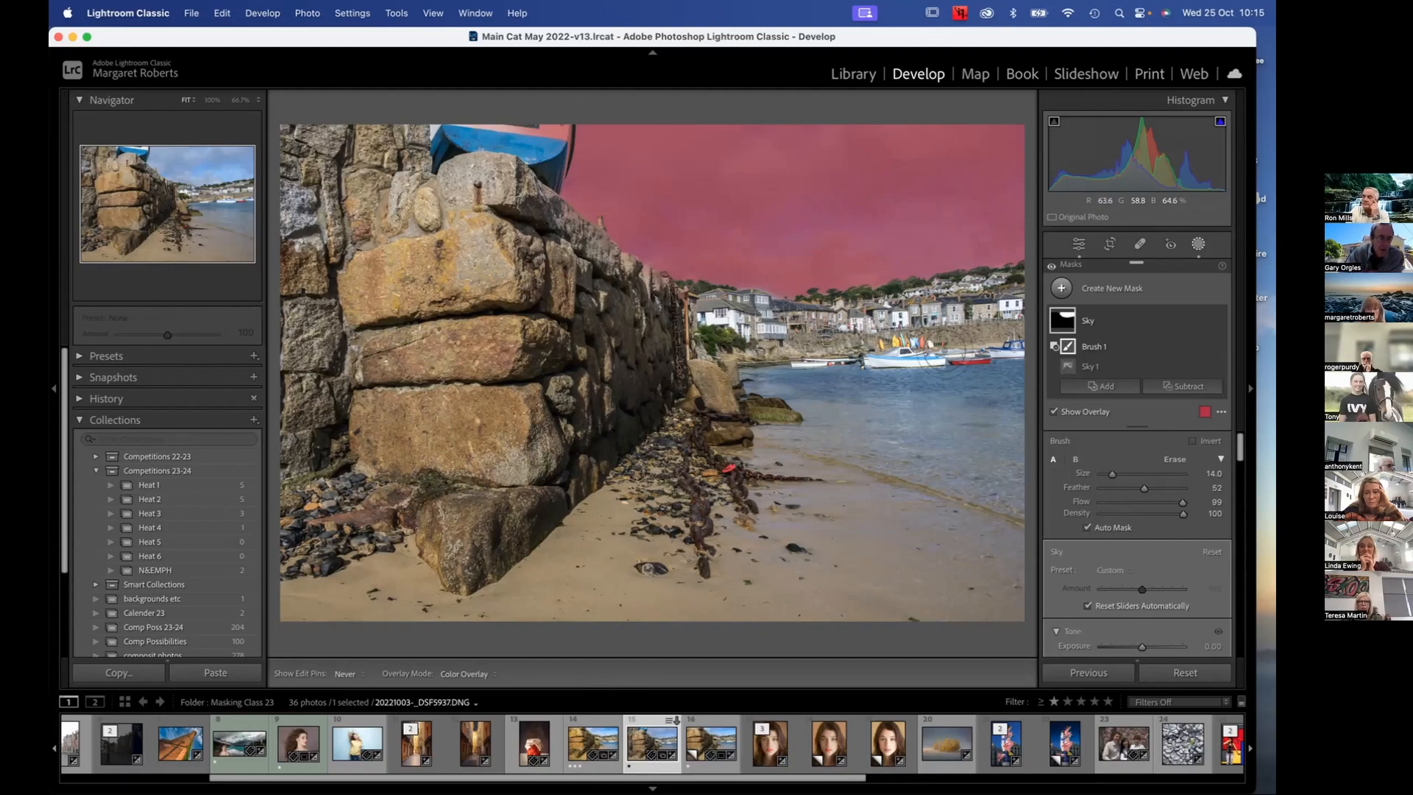
Roll the photo's history back to the Subtract Brush state and view the harbour houses at 100%
left_click(78, 399)
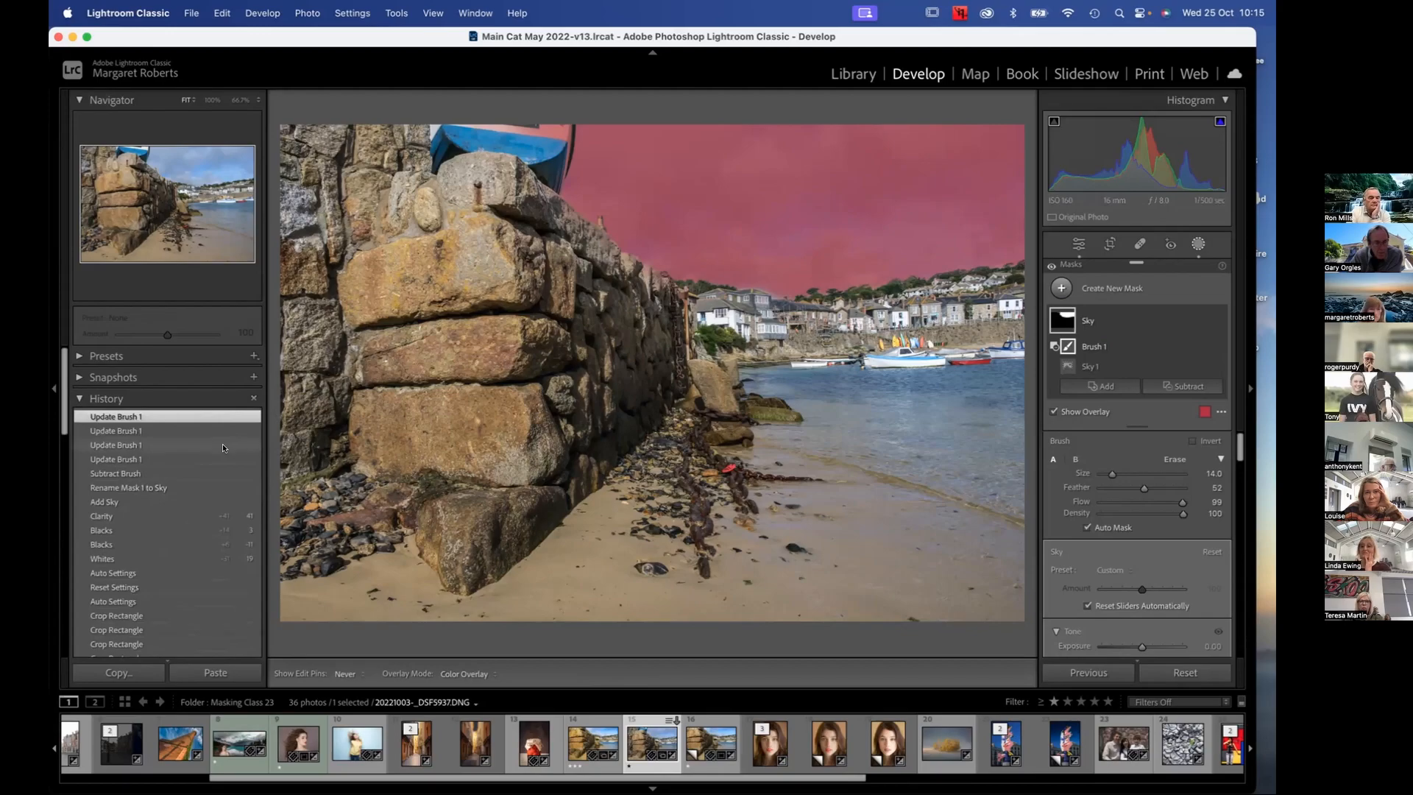
left_click(154, 472)
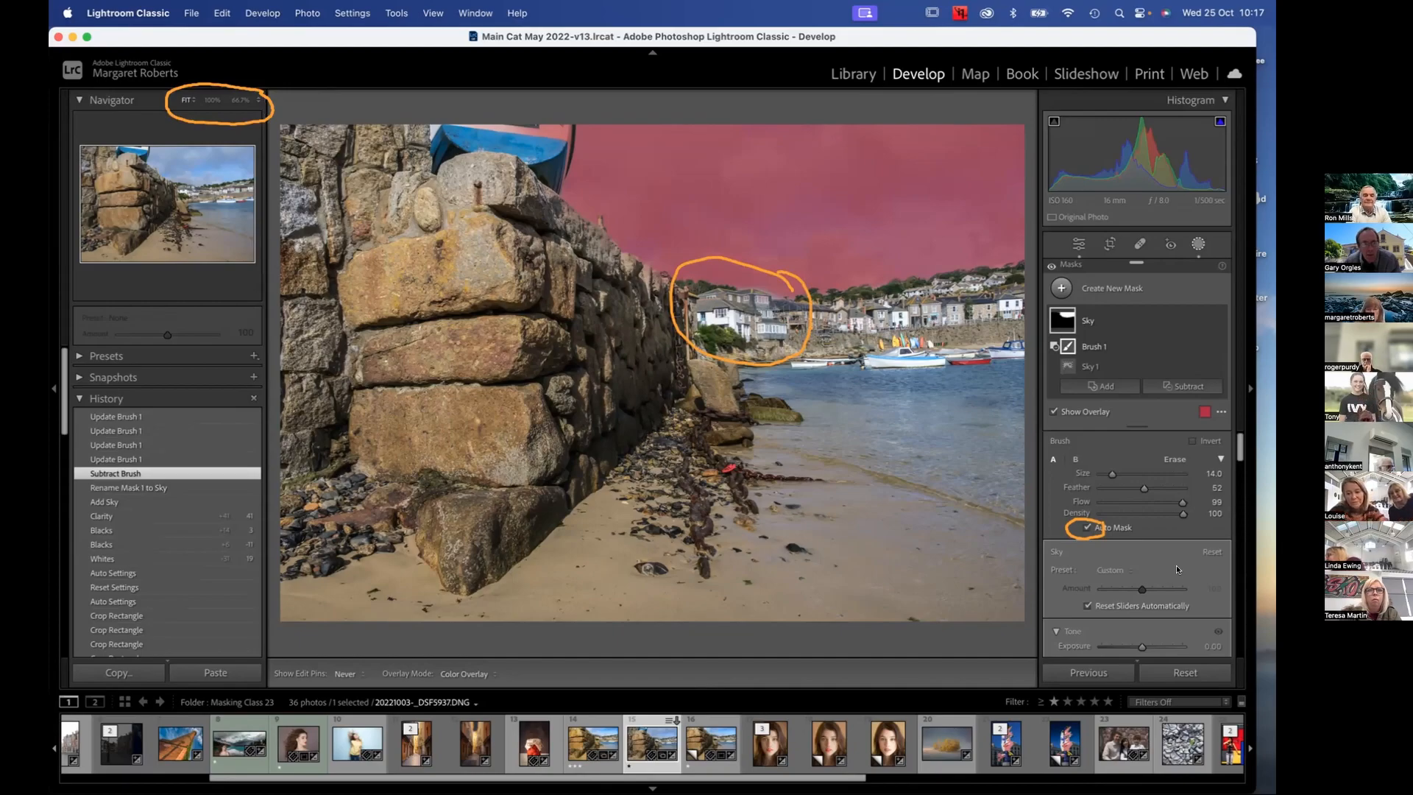
key("super+equal")
key("super+equal")
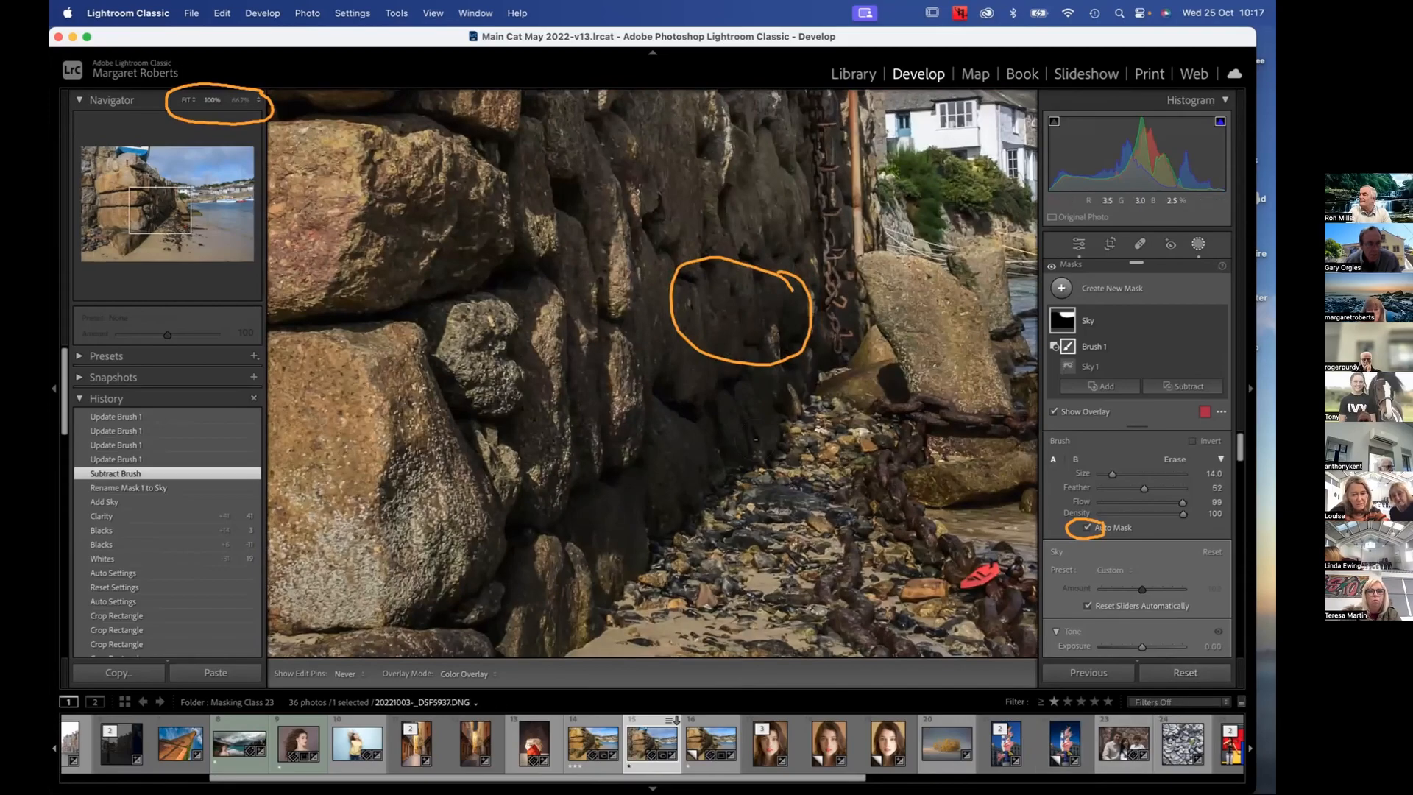
left_click_drag(762, 446, 707, 485)
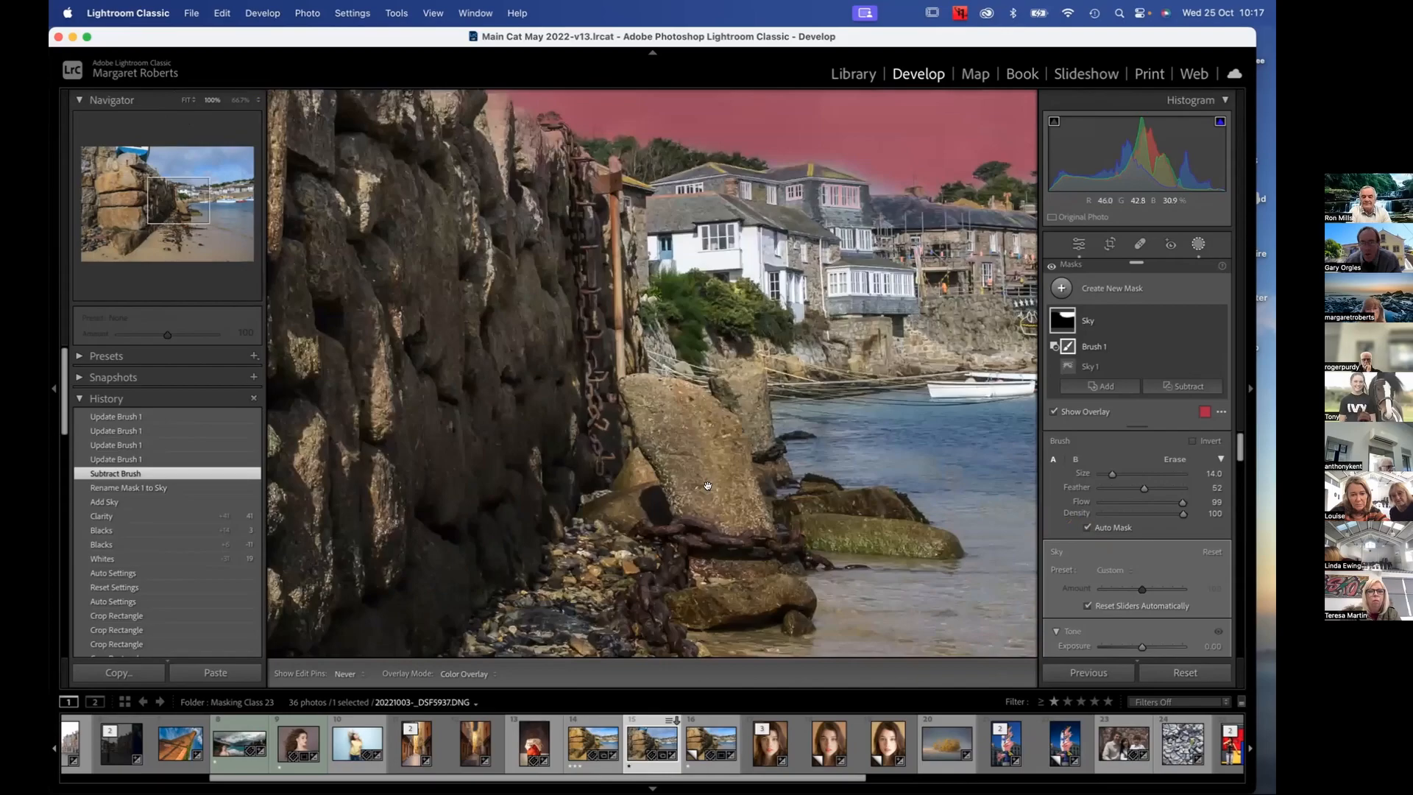
mouse_move(840, 338)
left_mouse_down()
mouse_move(811, 409)
mouse_move(719, 410)
left_mouse_up()
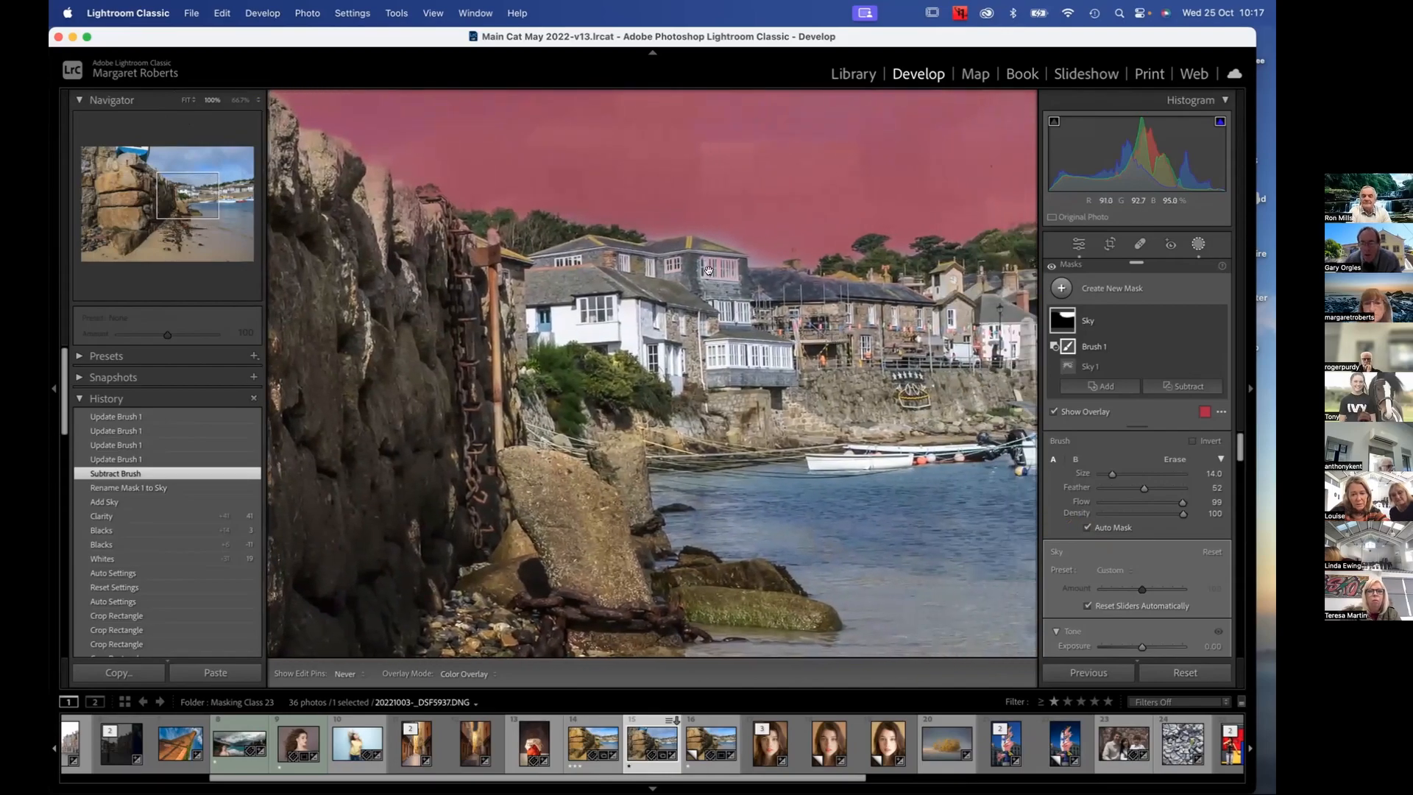
left_click_drag(836, 337, 818, 338)
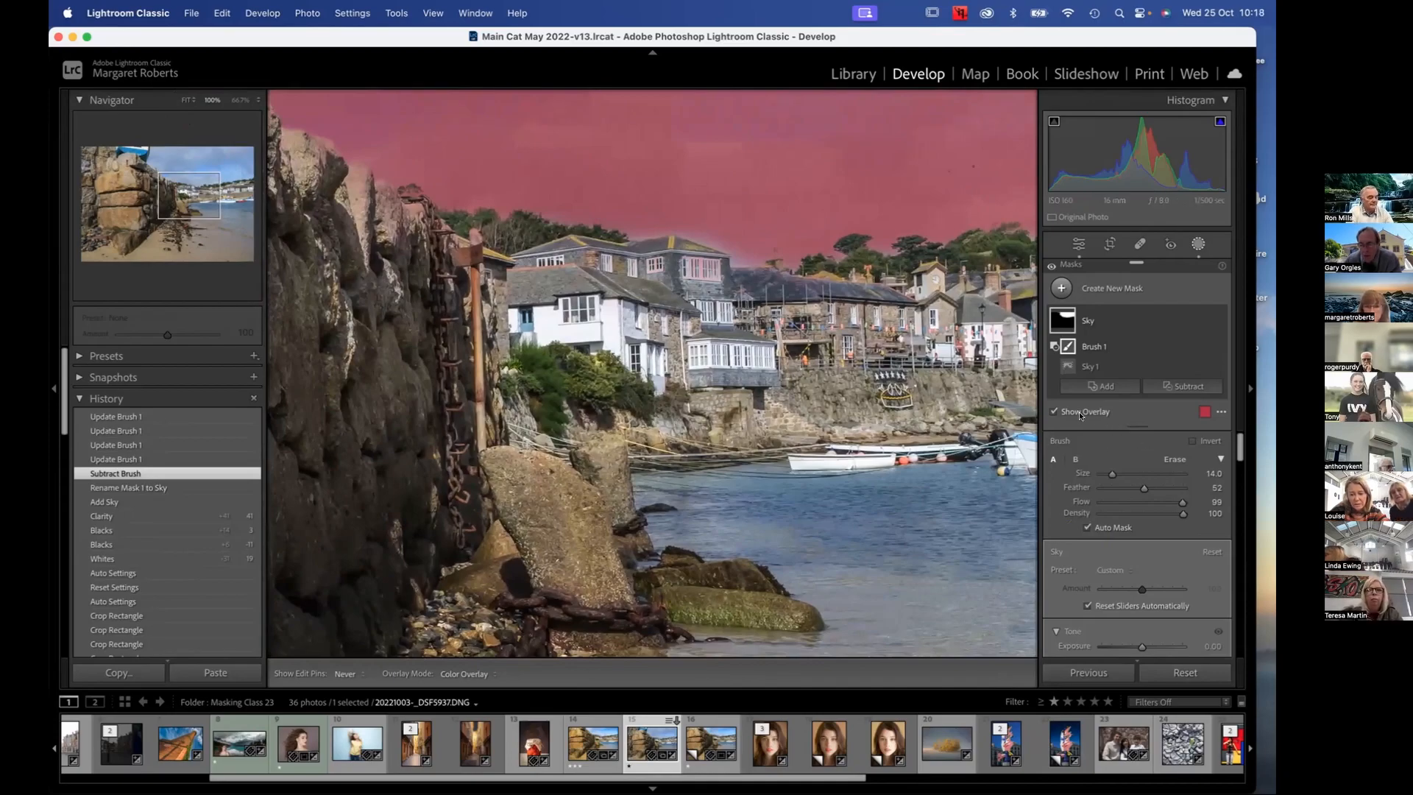
scroll(1178, 529, "down", 1)
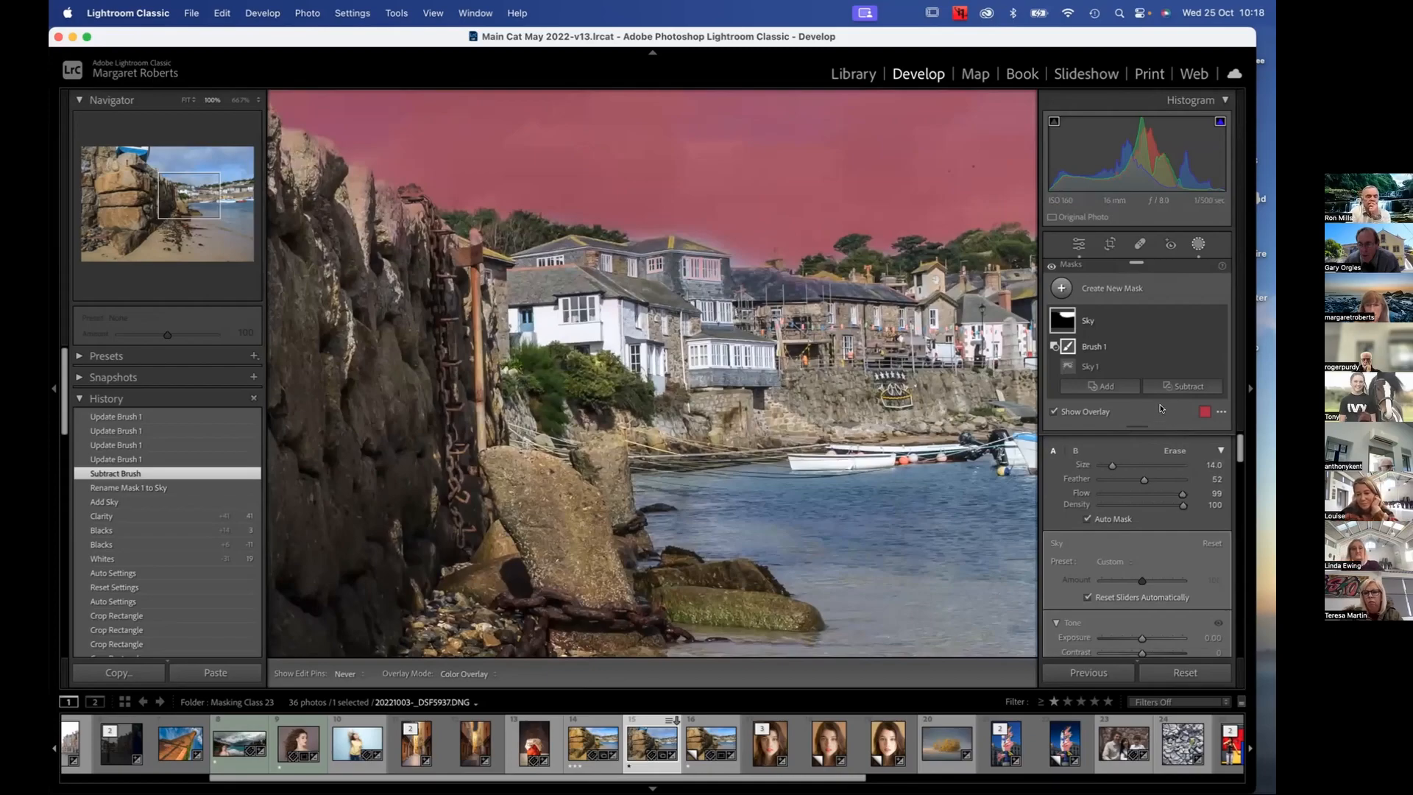
Undo the history rollback and reselect the Sky mask's subtracting brush, with its size set to 7
left_click(1139, 244)
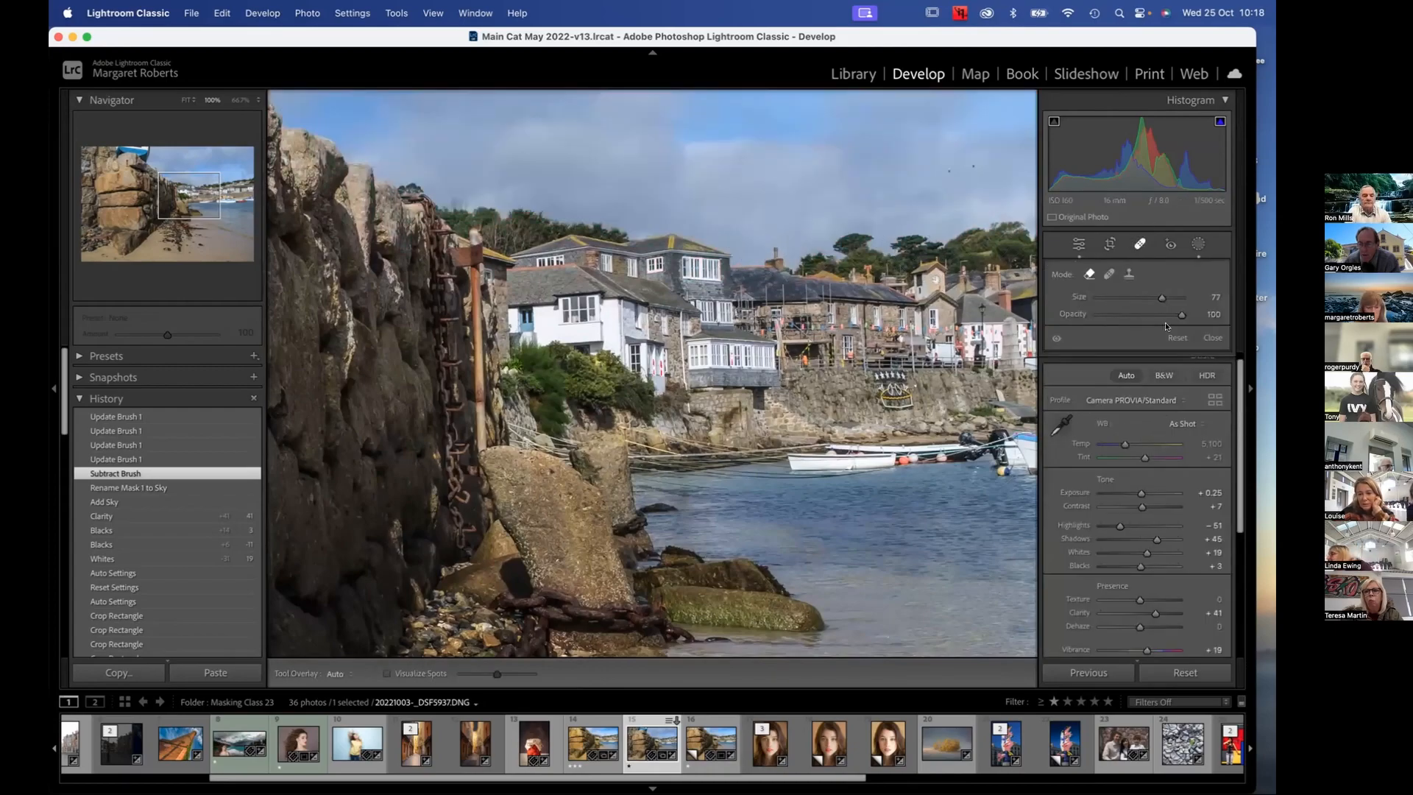
key("super+z")
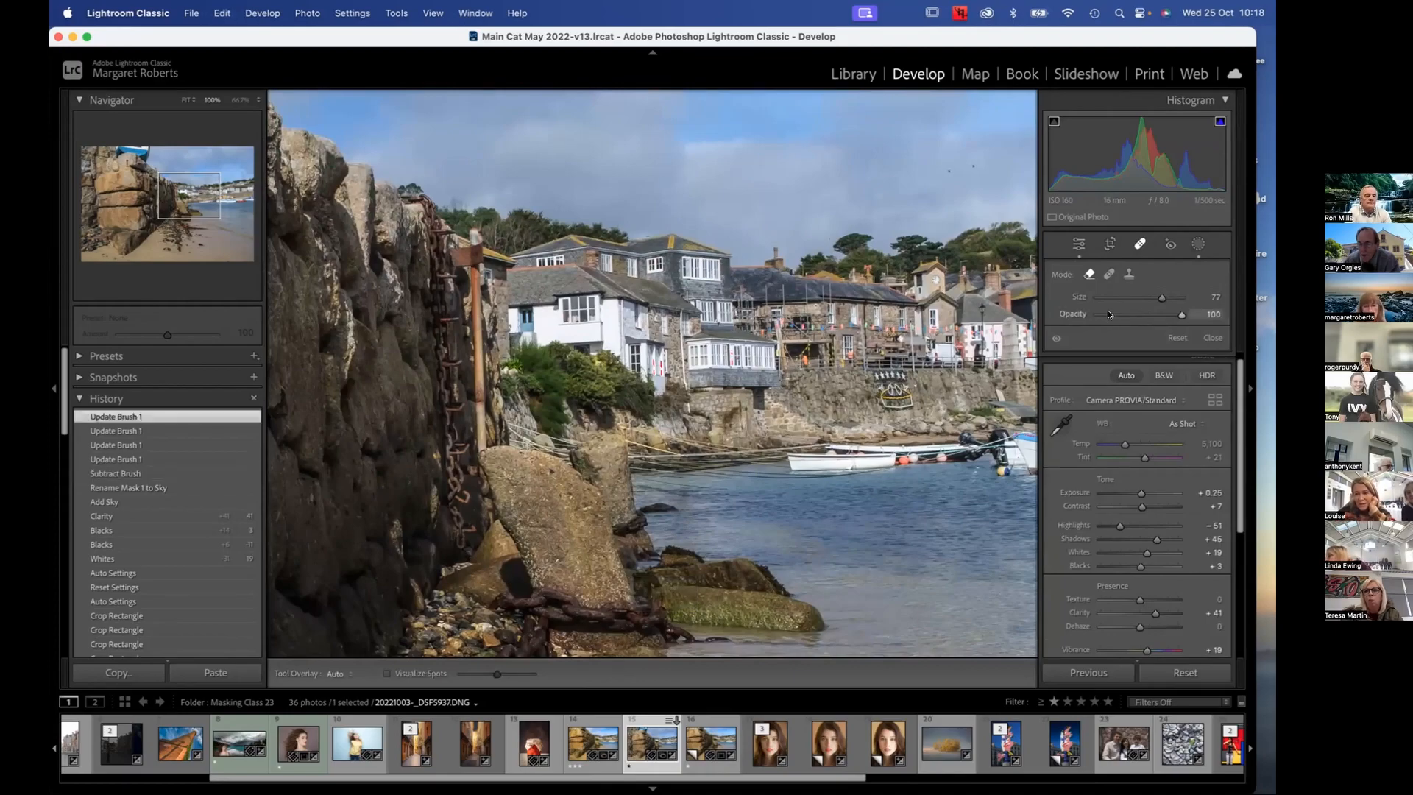
left_click(1195, 243)
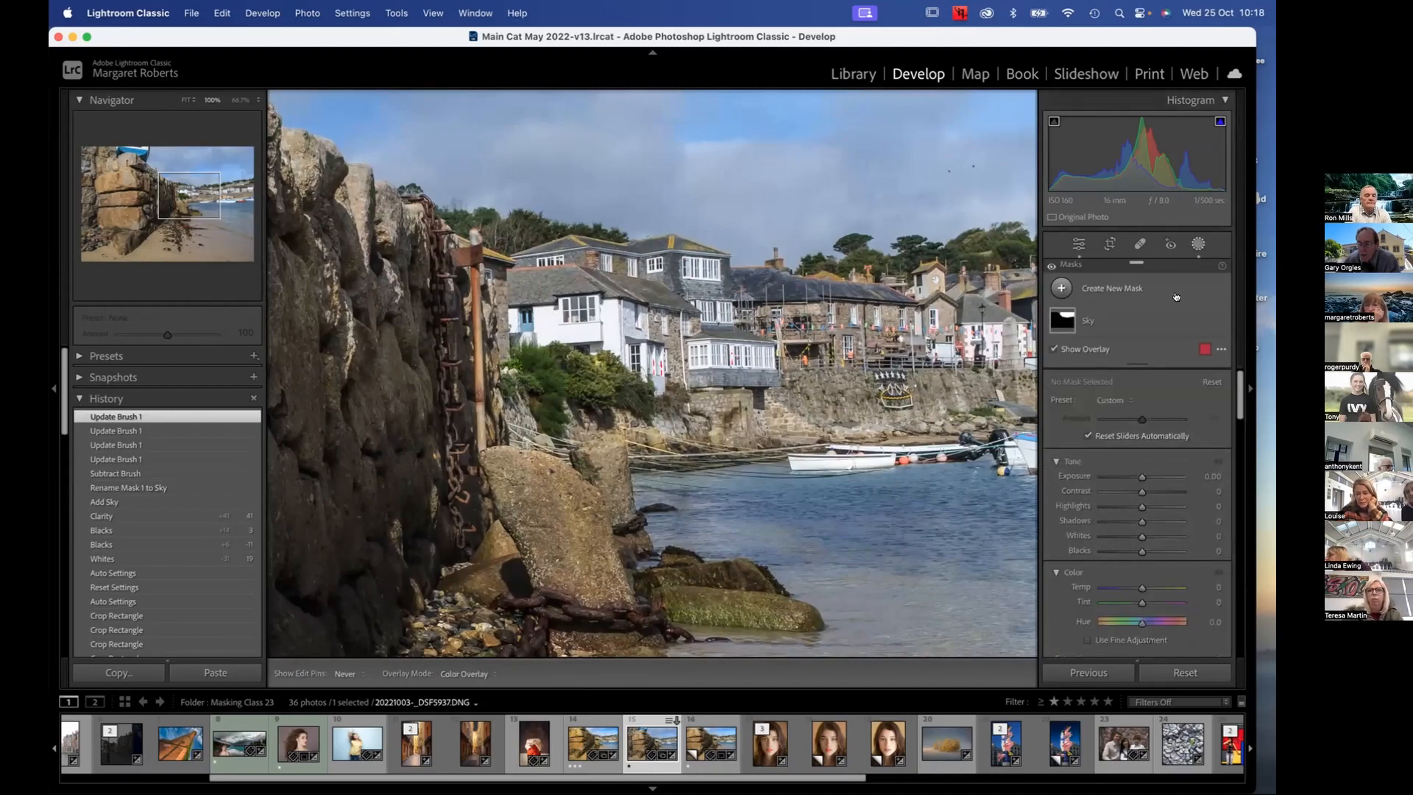
left_click(1058, 323)
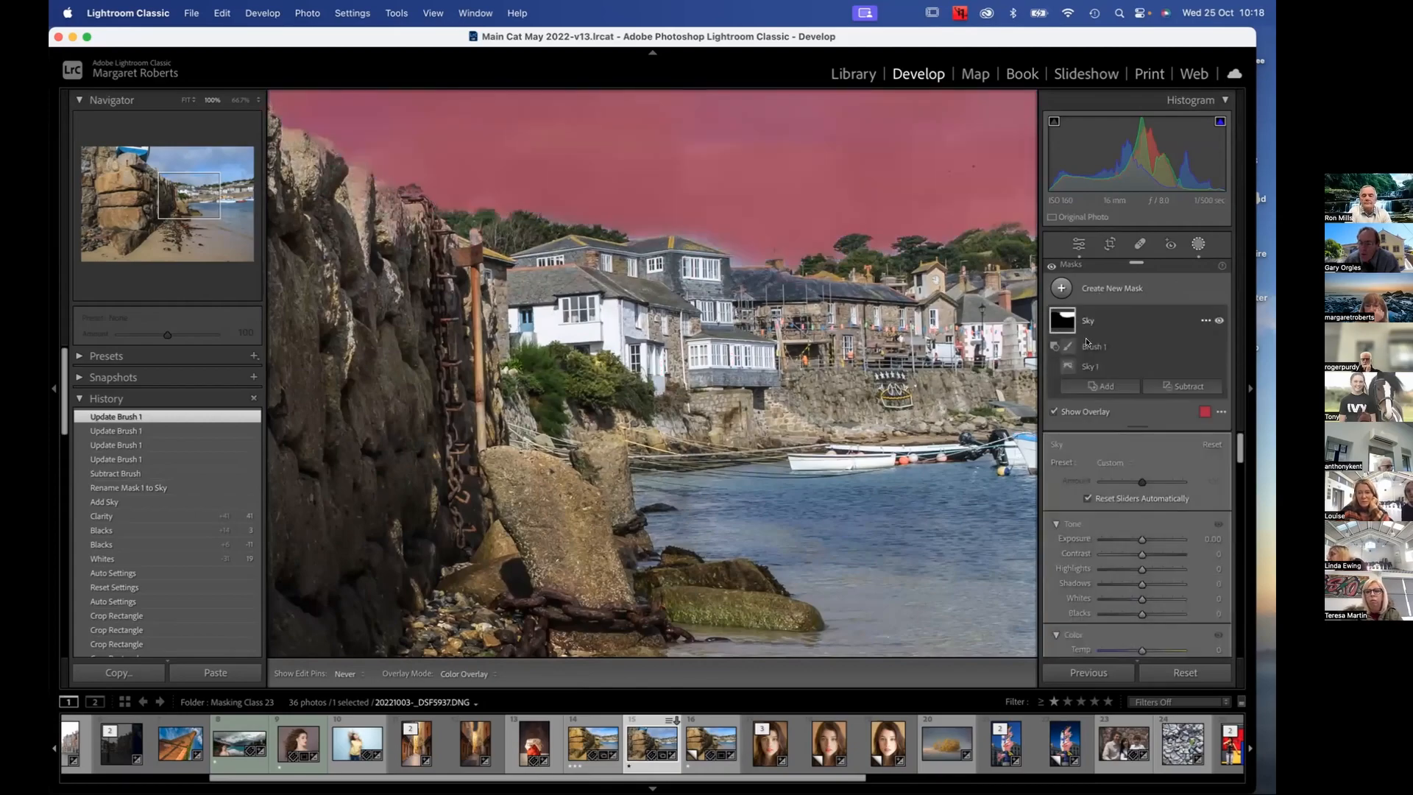
left_click(1073, 347)
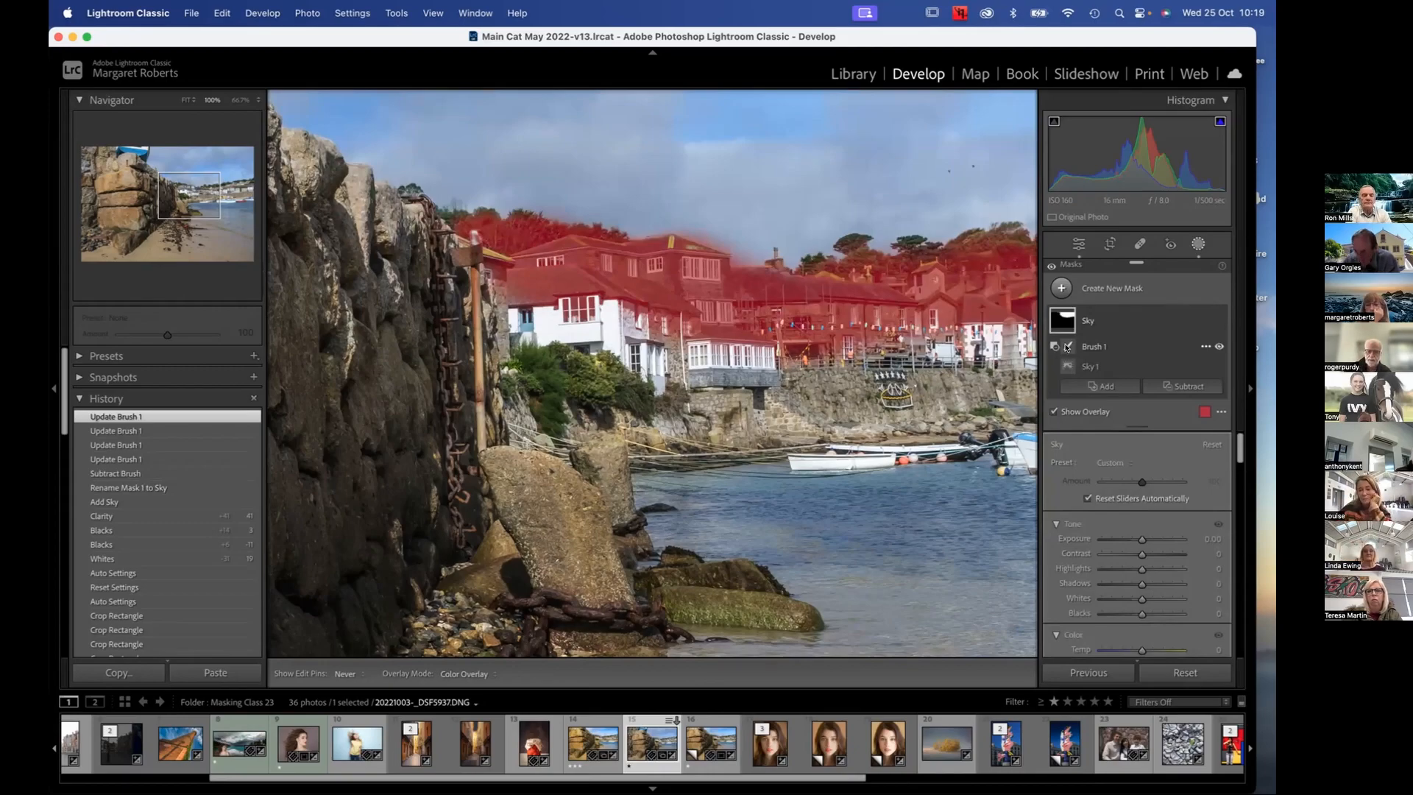
left_click(1060, 346)
scroll(799, 290, "down", 11)
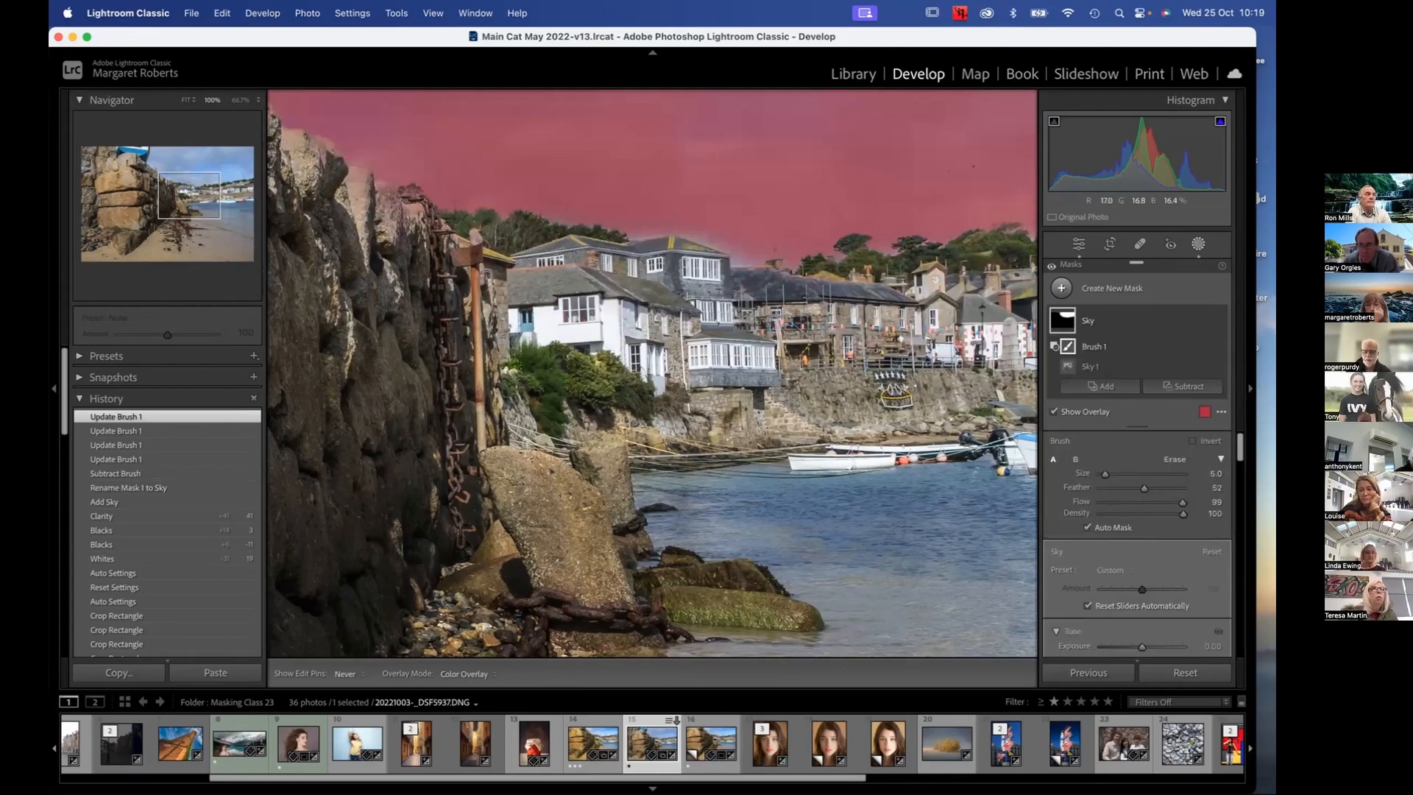
scroll(800, 289, "down", 1)
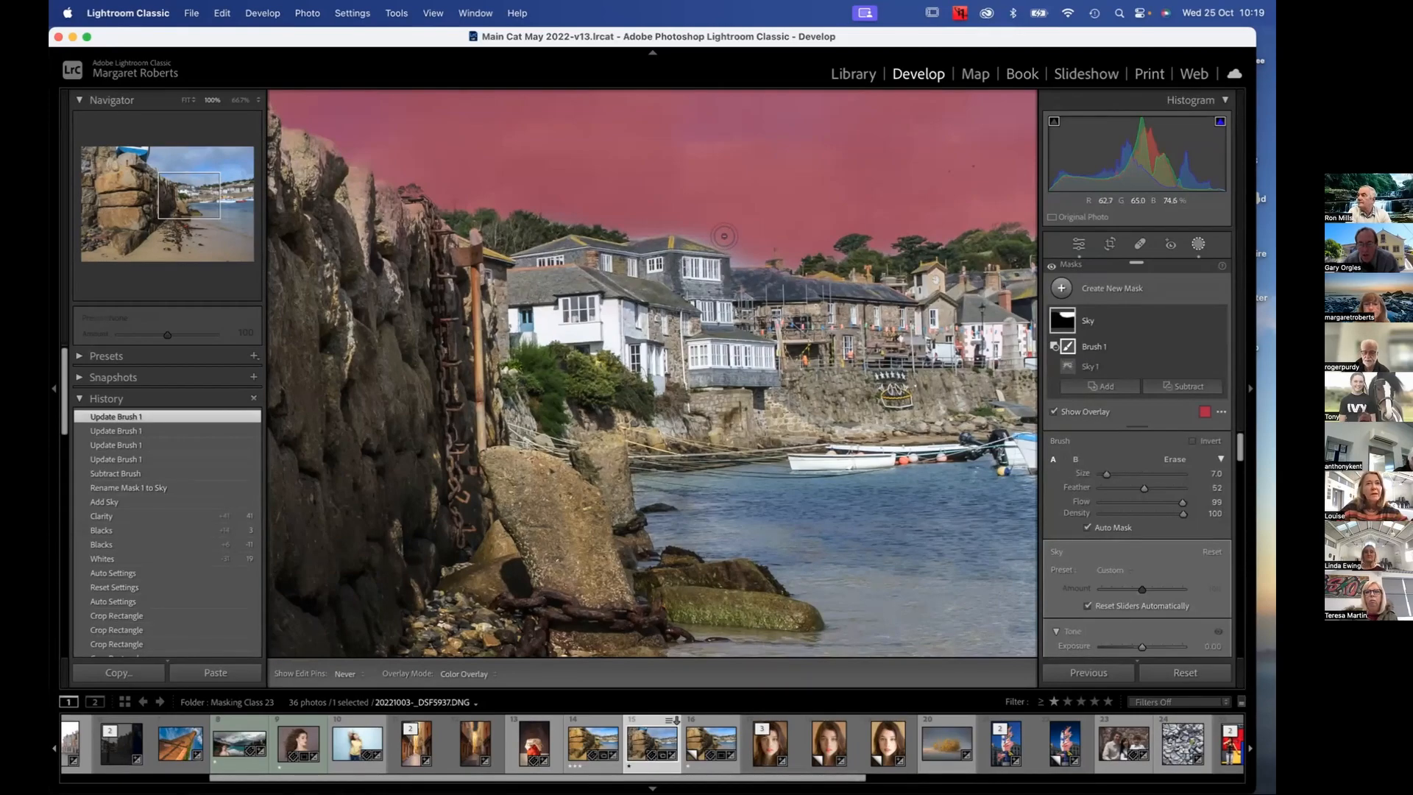
Raise the subtracting brush's feather to 100, and bring it back down to 65
key("shift+bracketright")
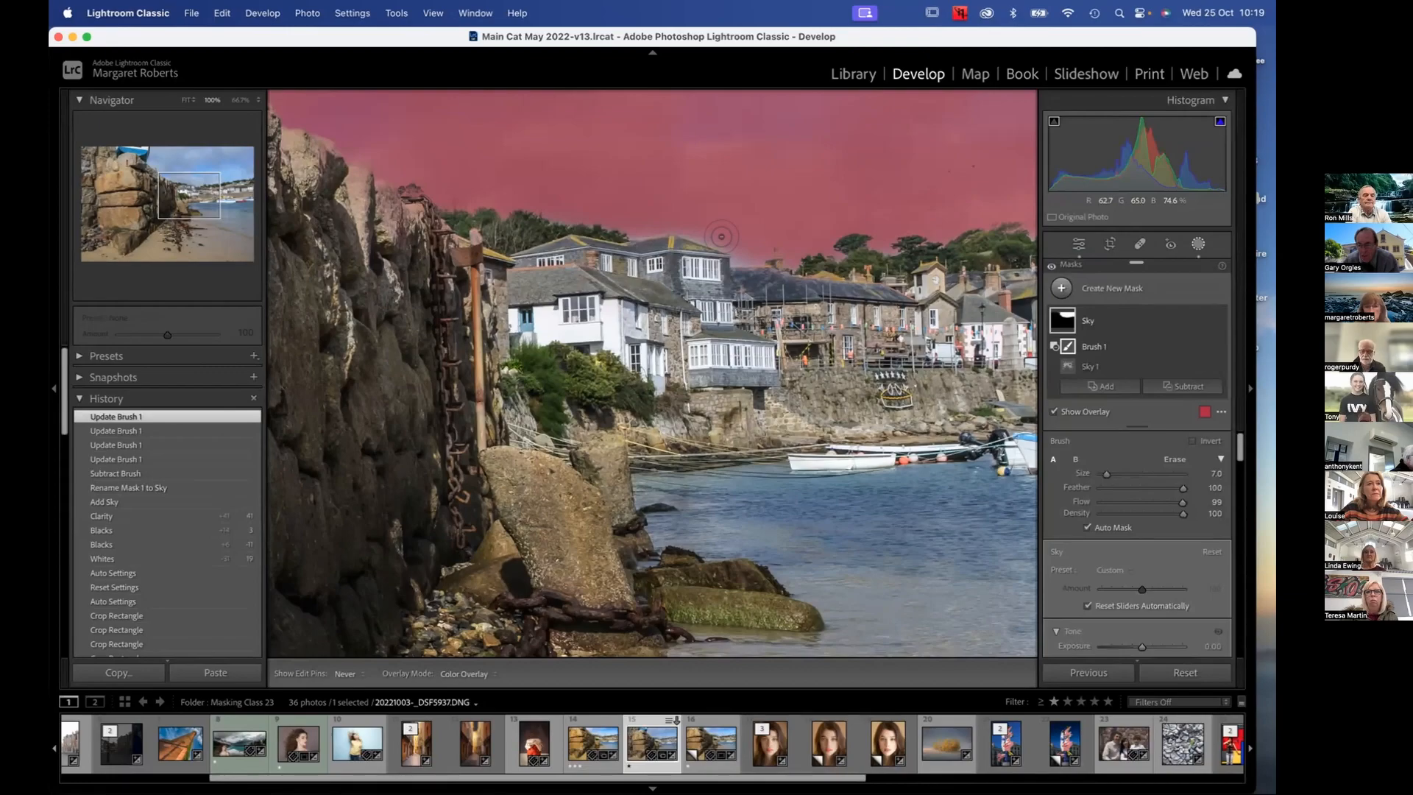
key("shift+bracketleft")
key("shift+bracketleft")
key("shift+bracketleft")
key("super+apostrophe")
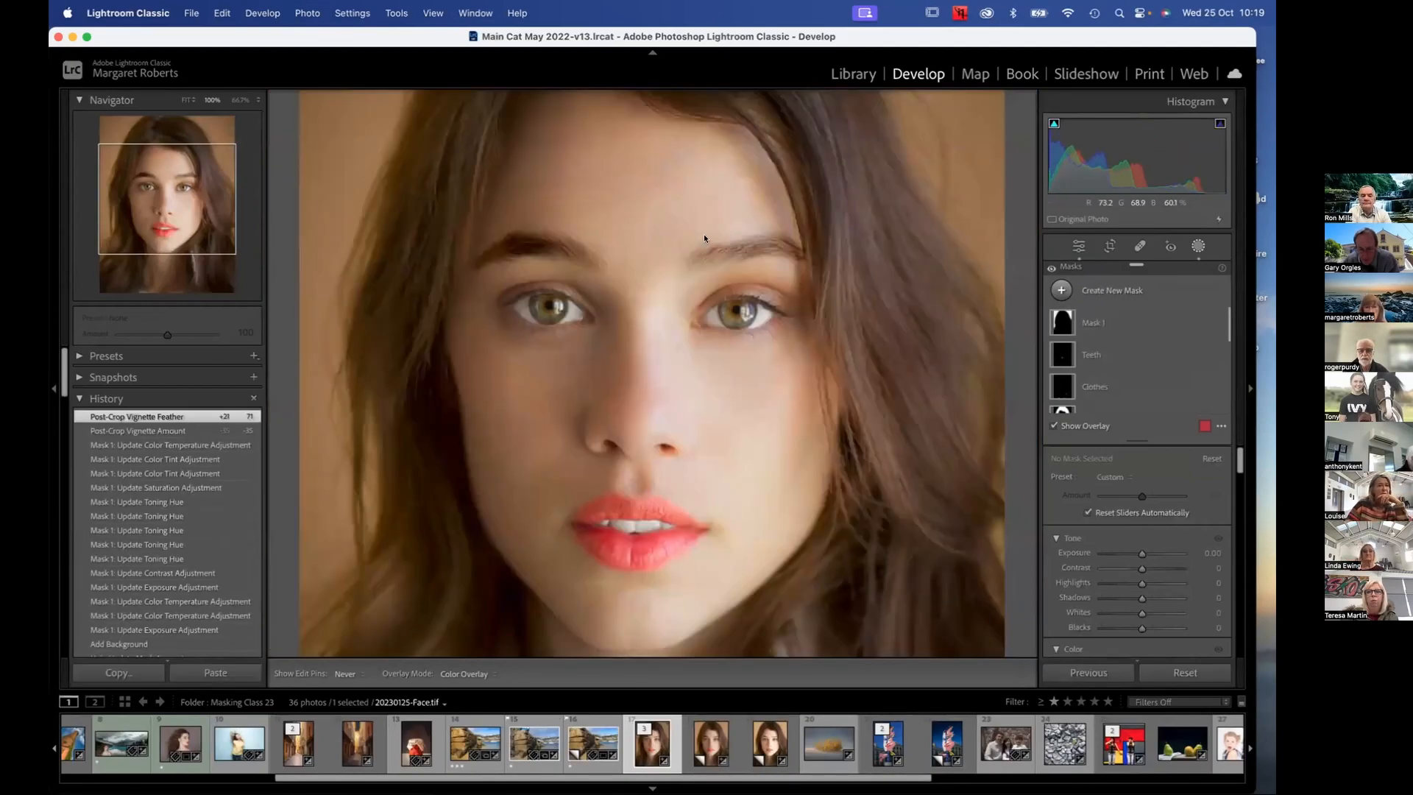
scroll(704, 238, "down", 4)
scroll(703, 238, "up", 6)
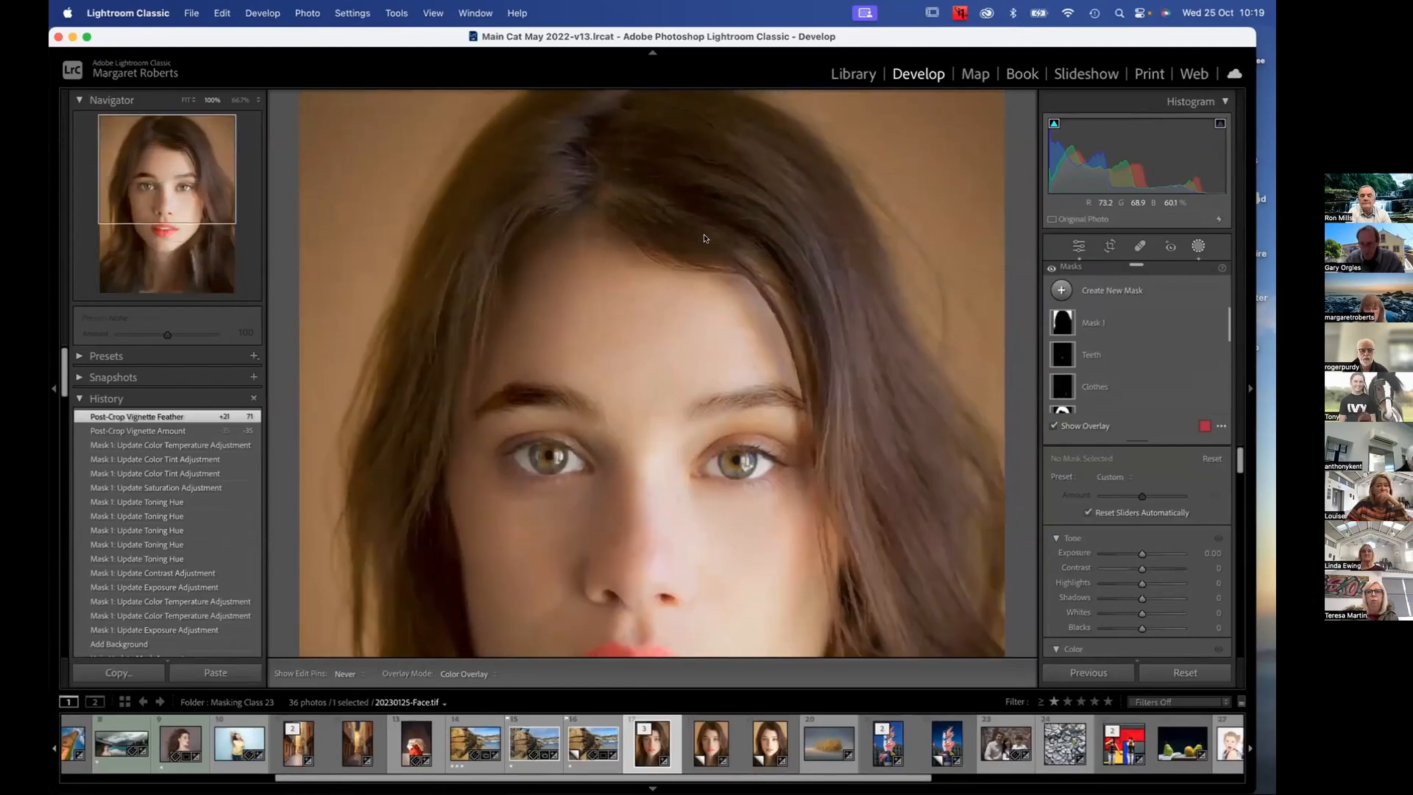
scroll(704, 238, "up", 3)
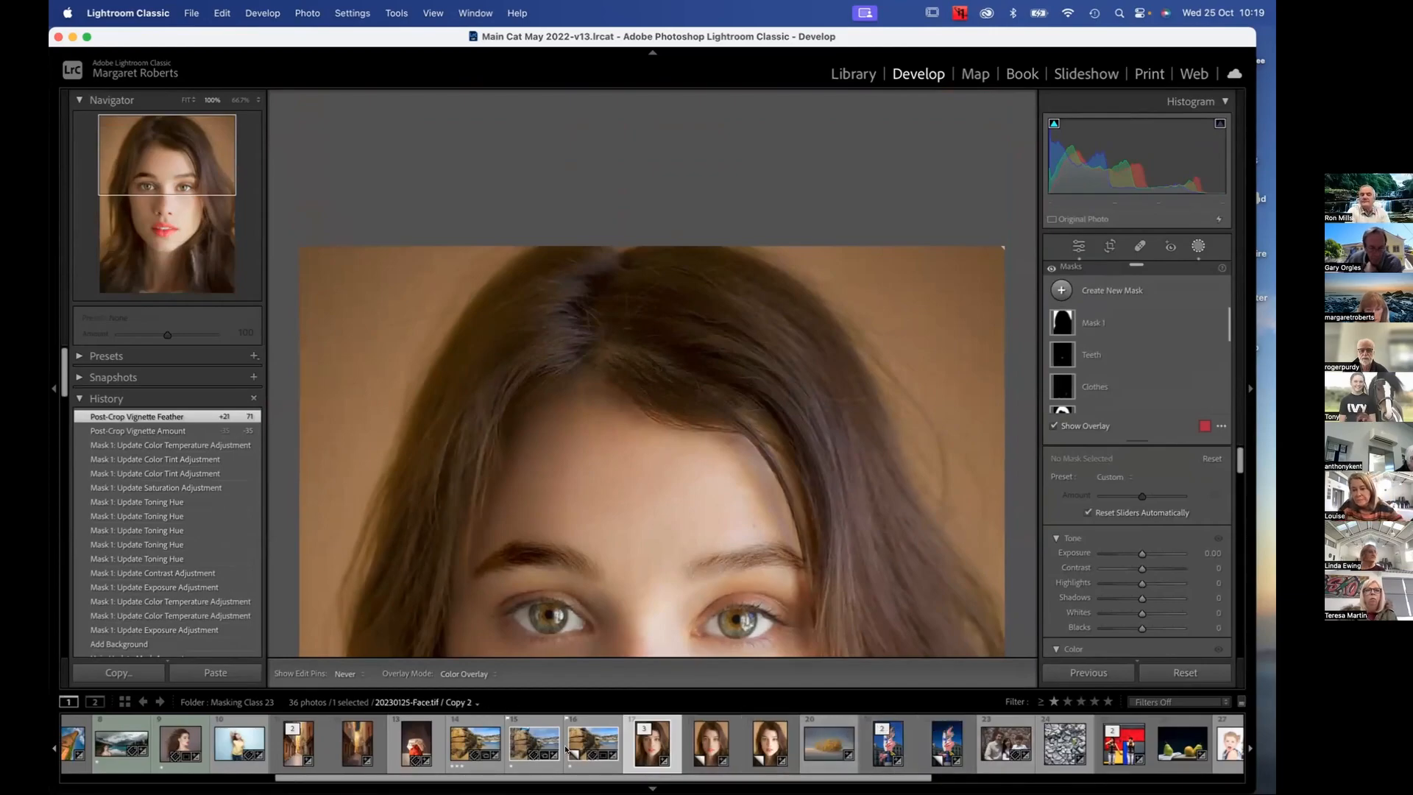
left_click(476, 724)
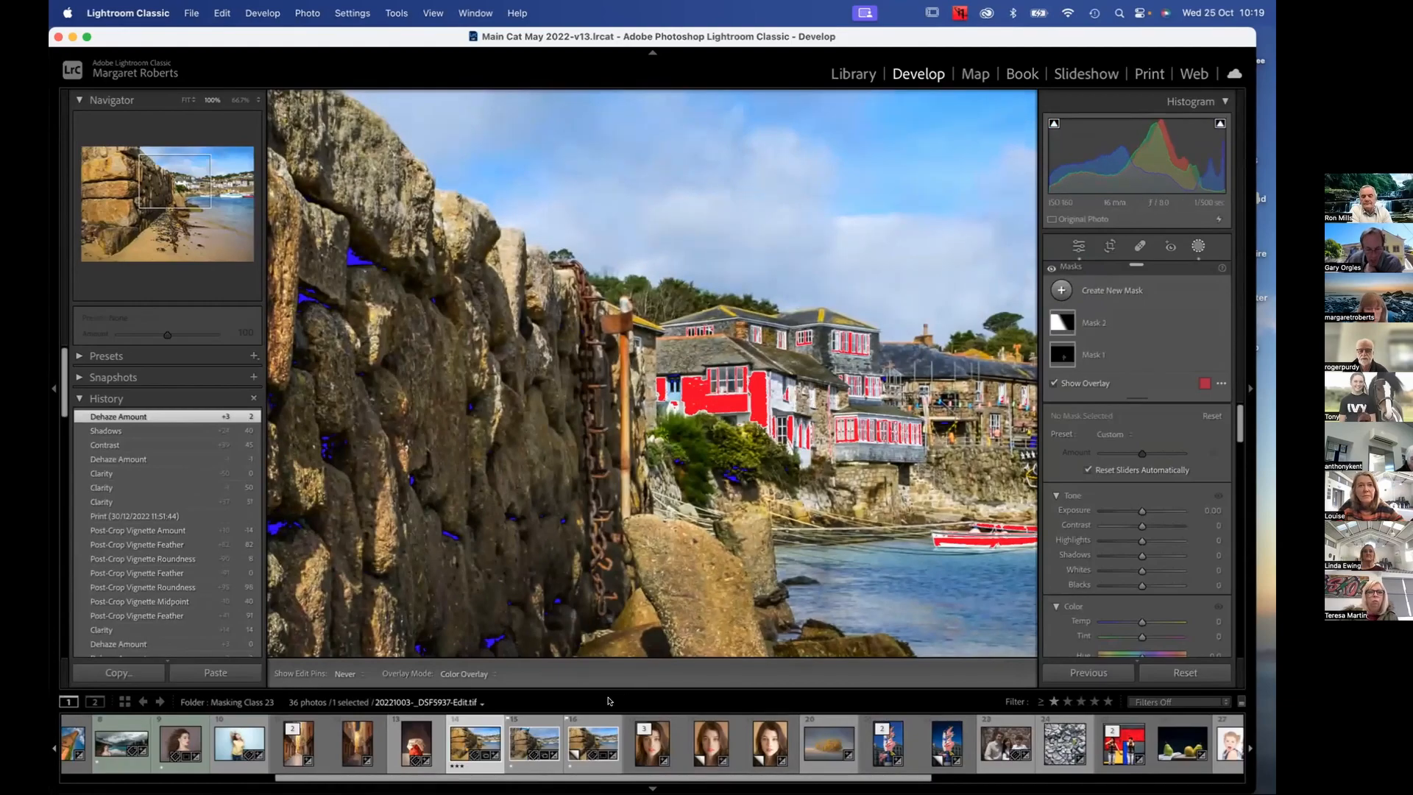
left_click(541, 725)
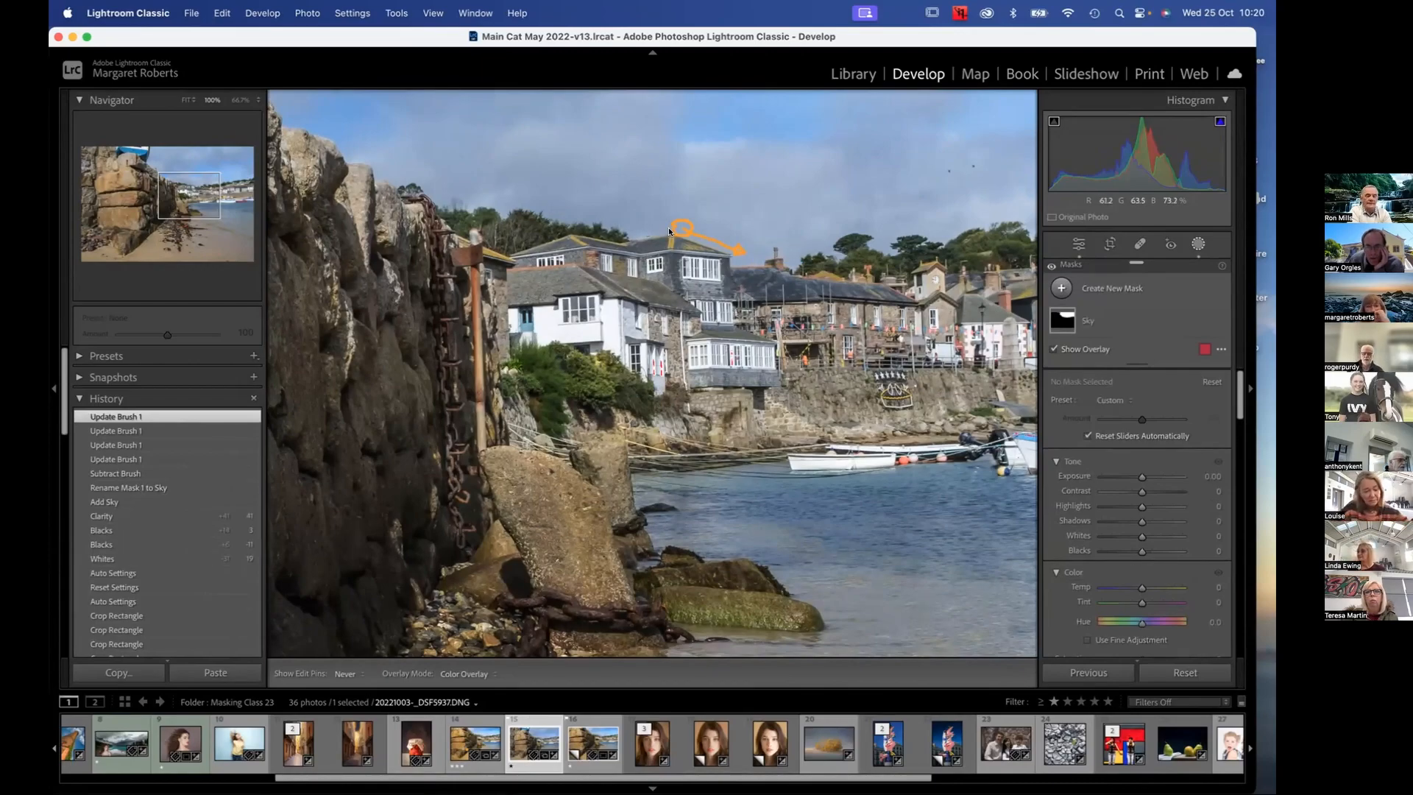
Reselect the Sky mask's subtracting brush and dab it once on the slate roof beside the white houses
mouse_move(1062, 318)
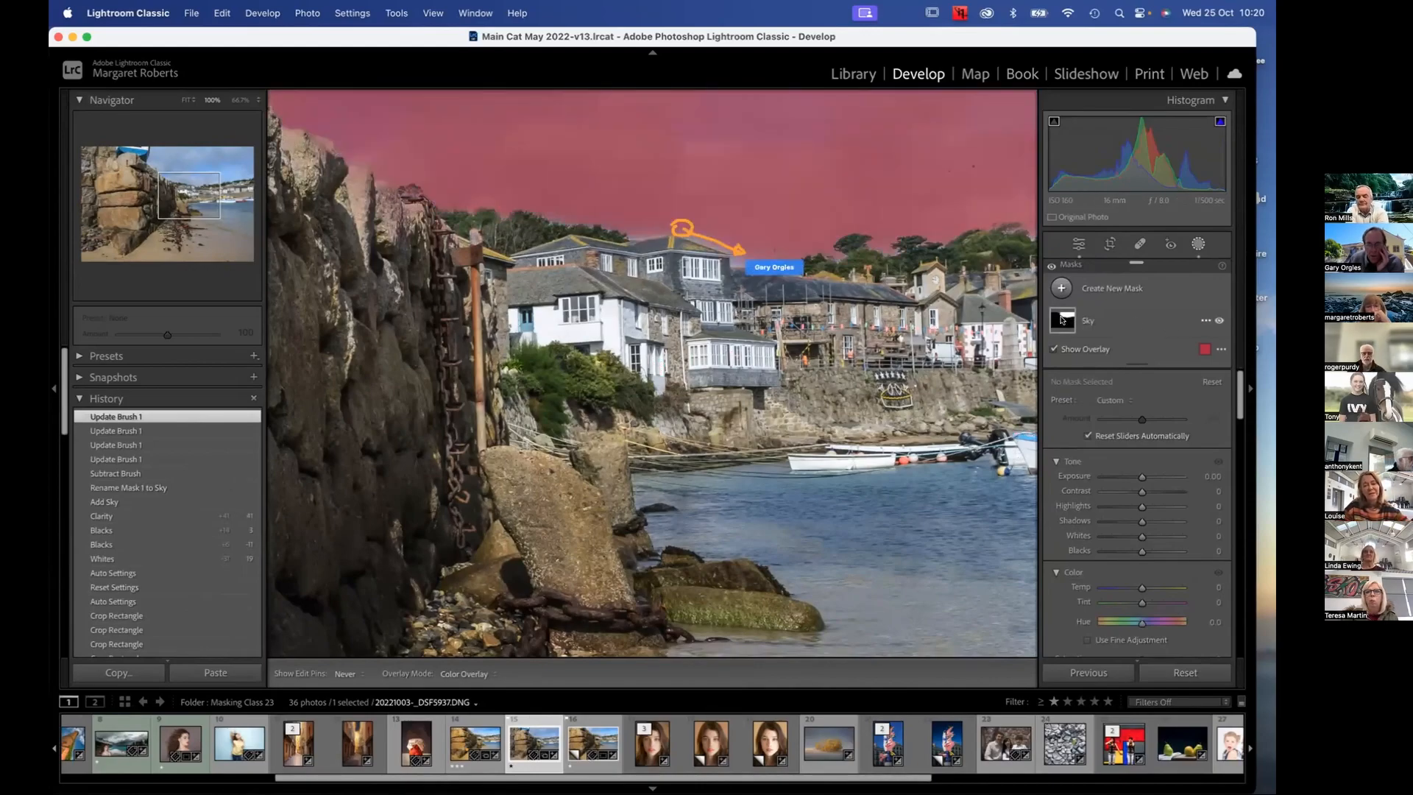
left_click(1062, 319)
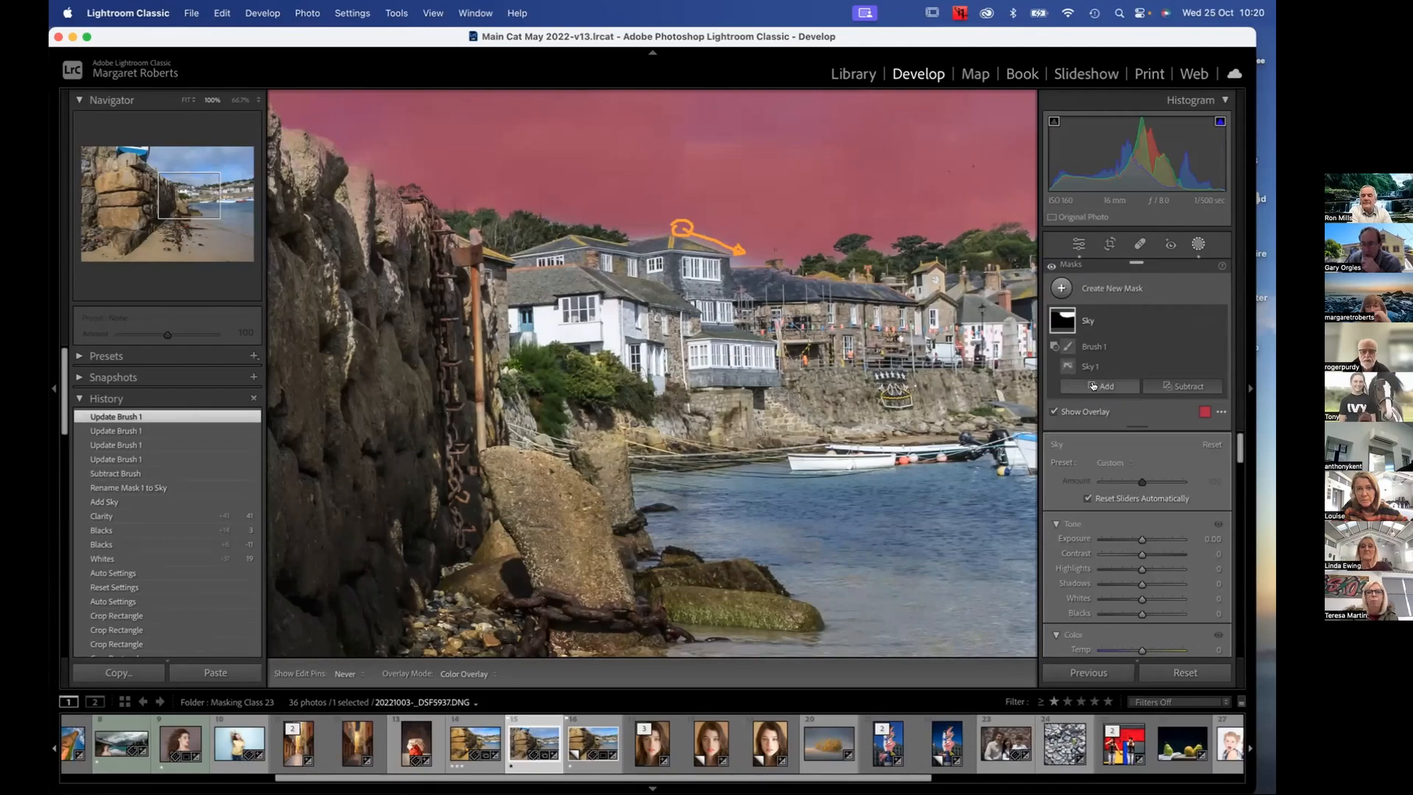
left_click(1068, 346)
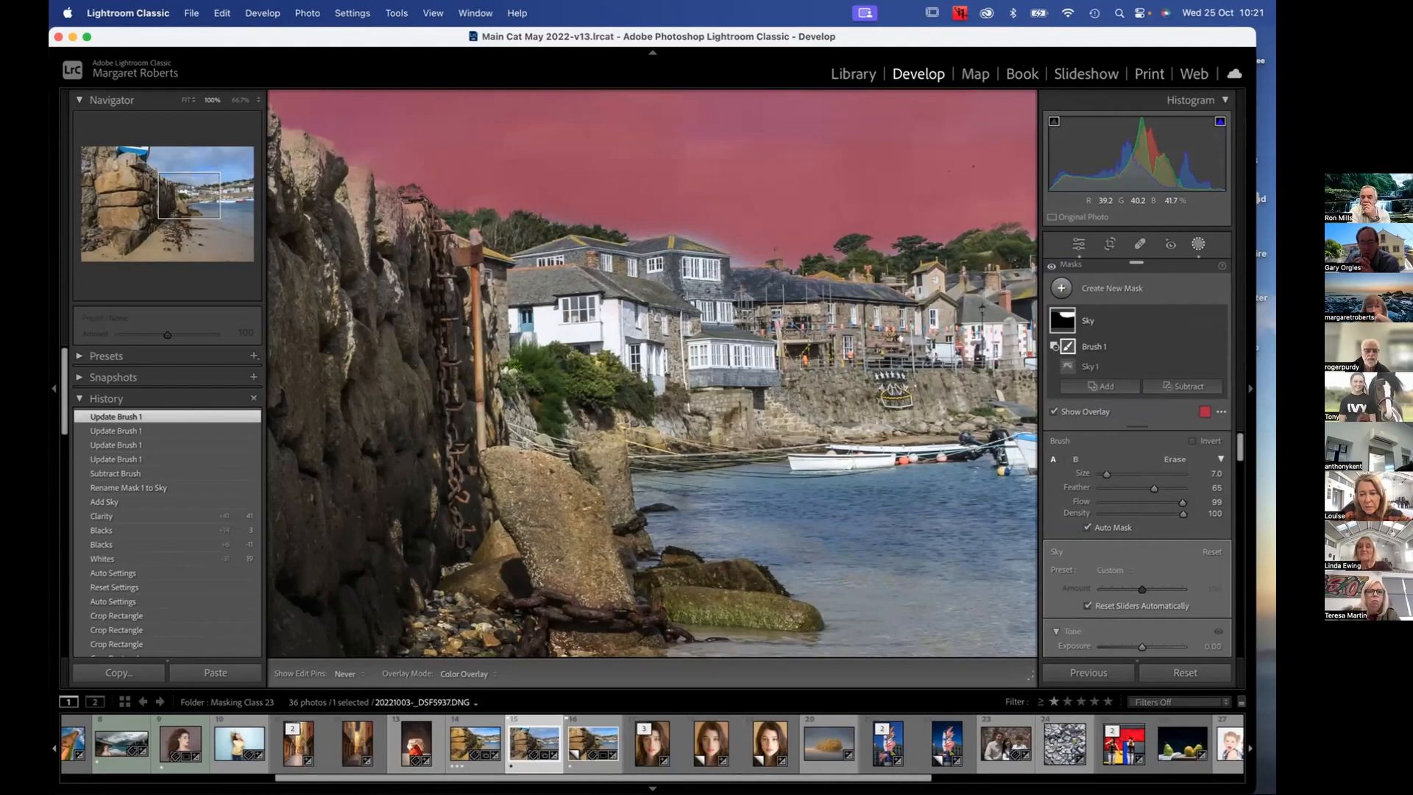
left_click(750, 271)
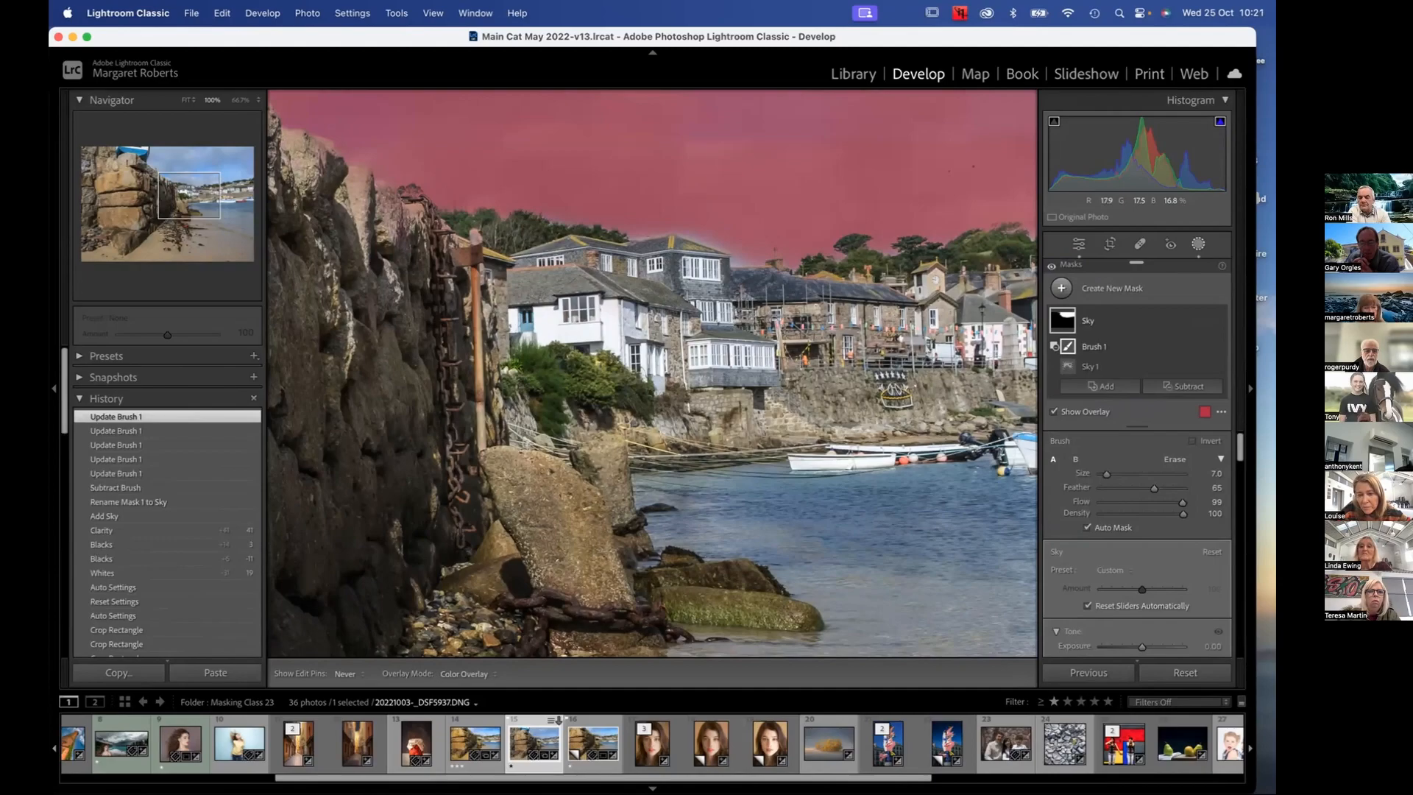
Reduce the subtracting brush's feather to 30 and its size to 5
key("shift+[")
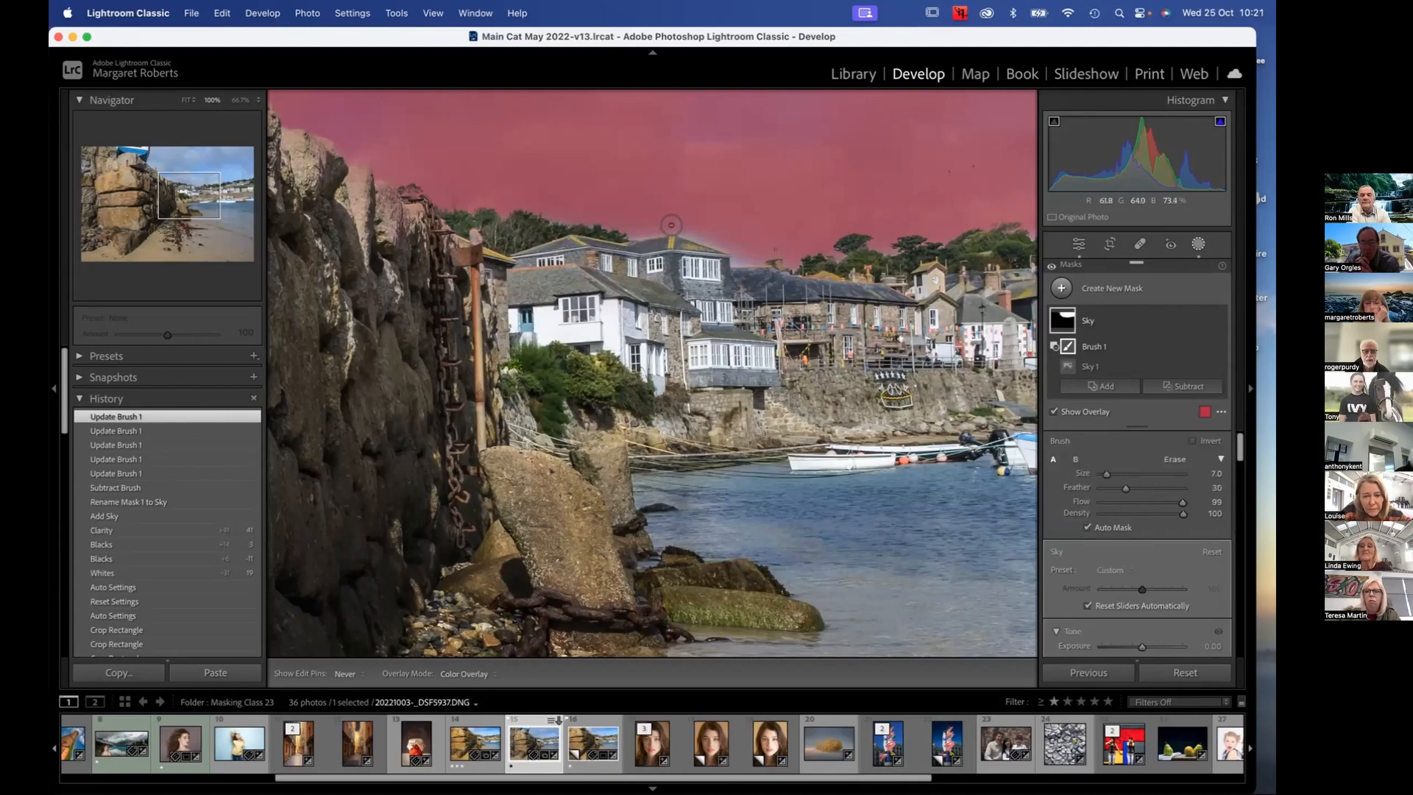
key("bracketleft")
key("bracketleft")
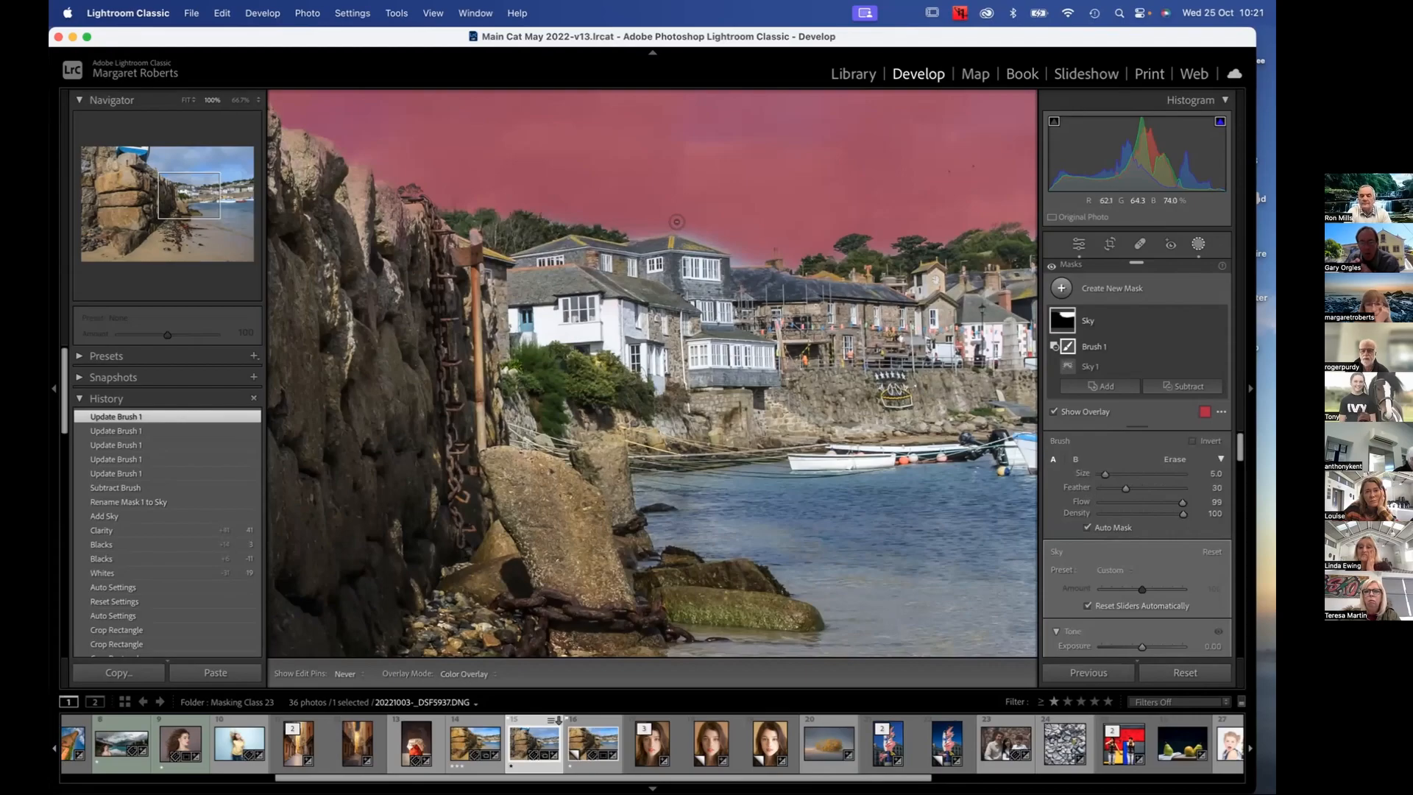
Restore the sky mask just above the white houses' roofline using the subtracting brush's Erase mode at size 5
key("alt")
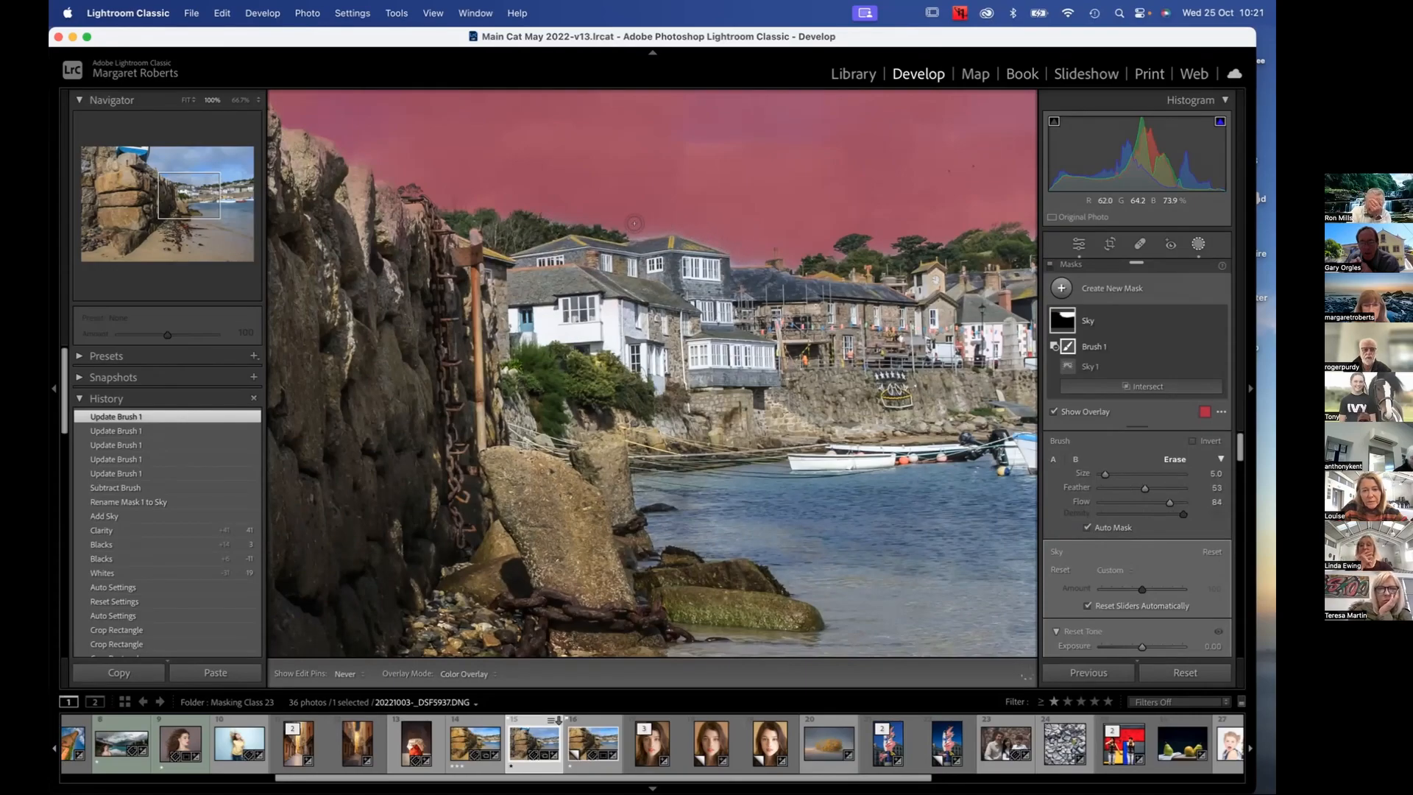
left_click_drag(658, 211, 742, 234)
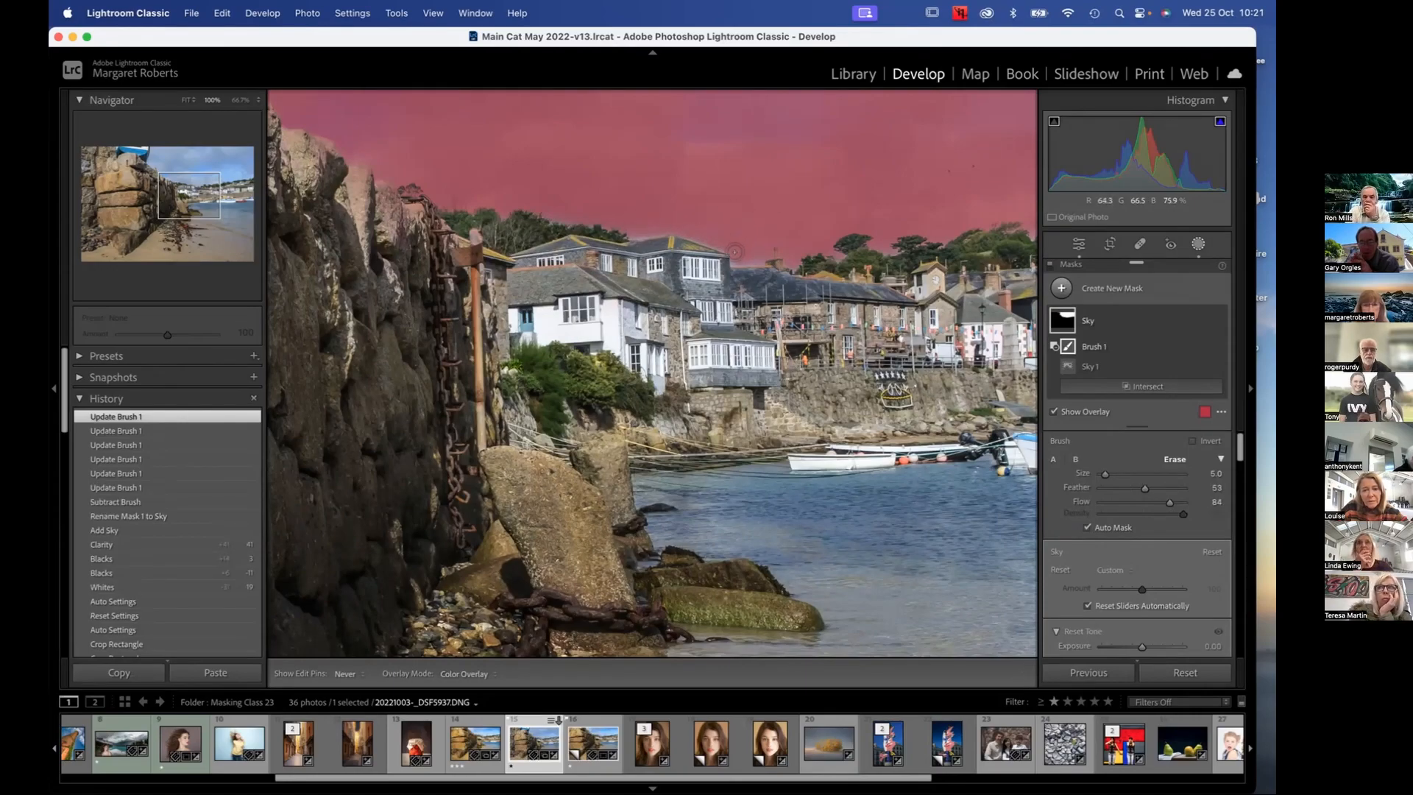
left_click_drag(754, 252, 747, 233)
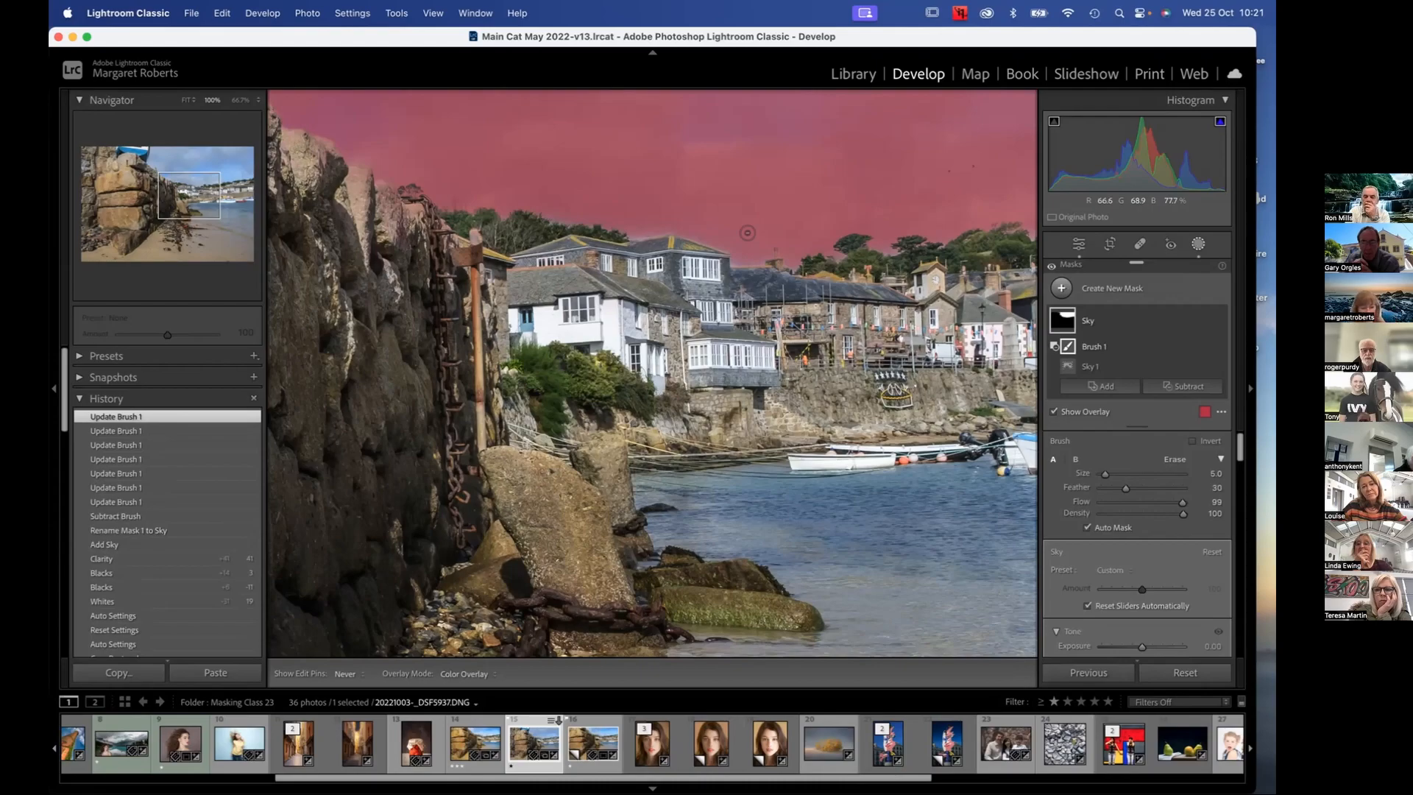
key("alt")
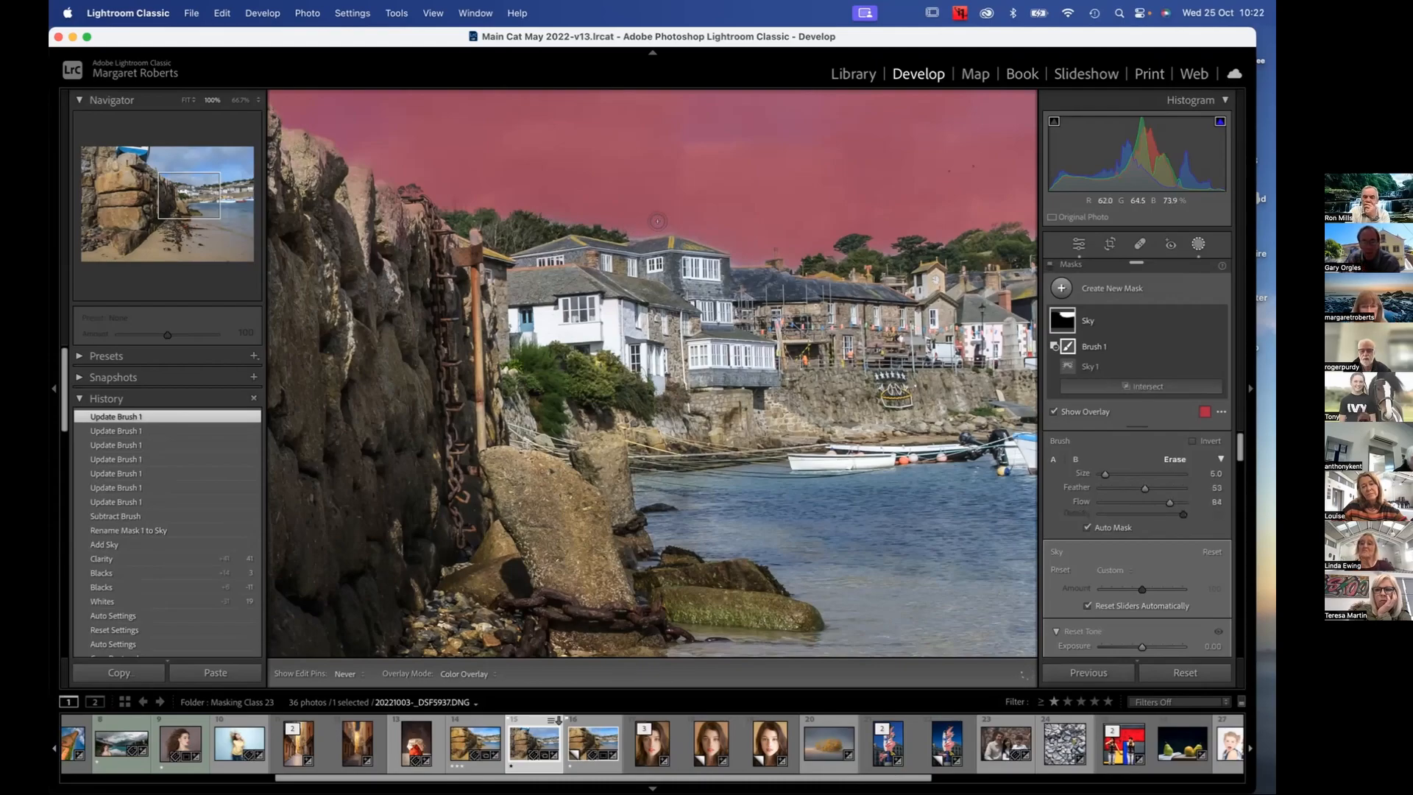
left_click_drag(678, 220, 686, 223)
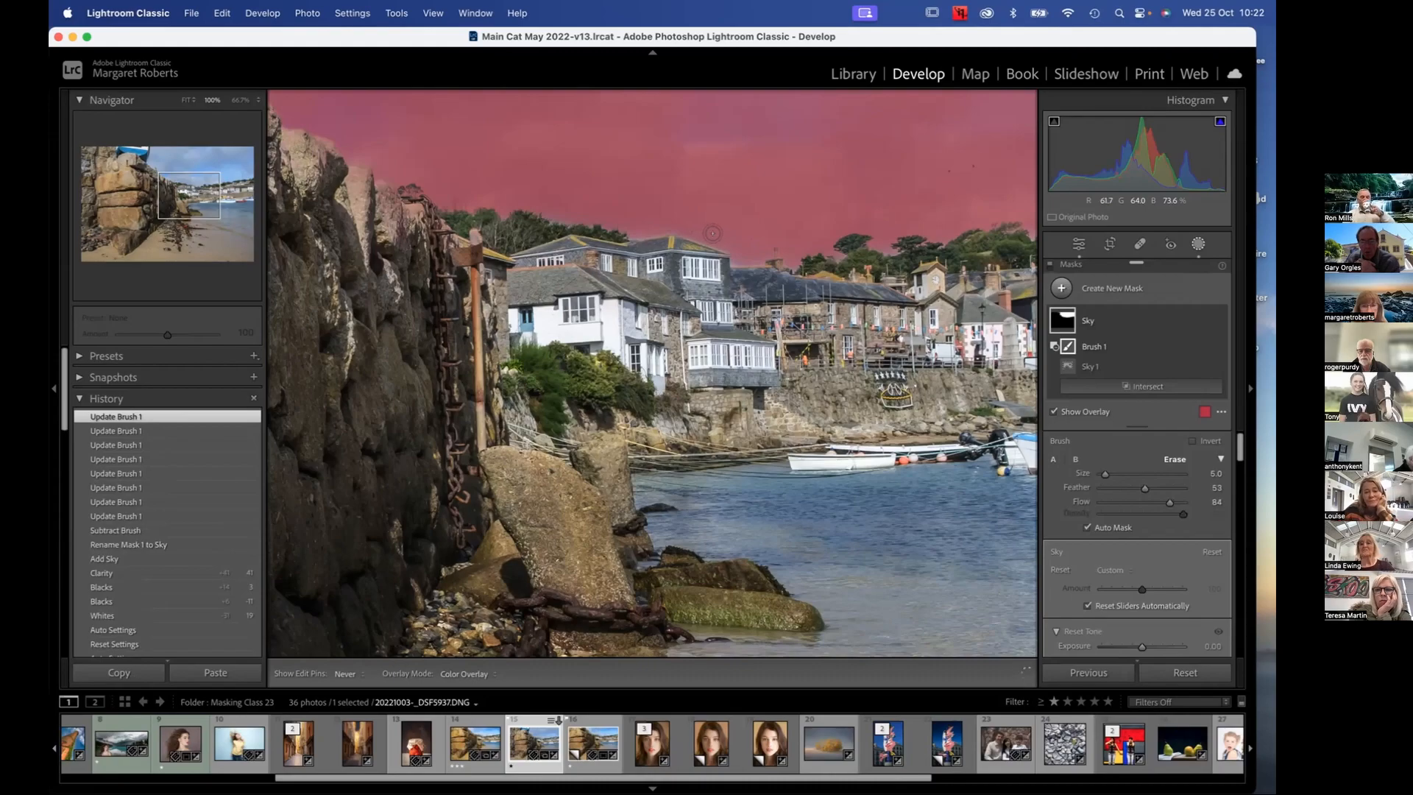
left_click(751, 245)
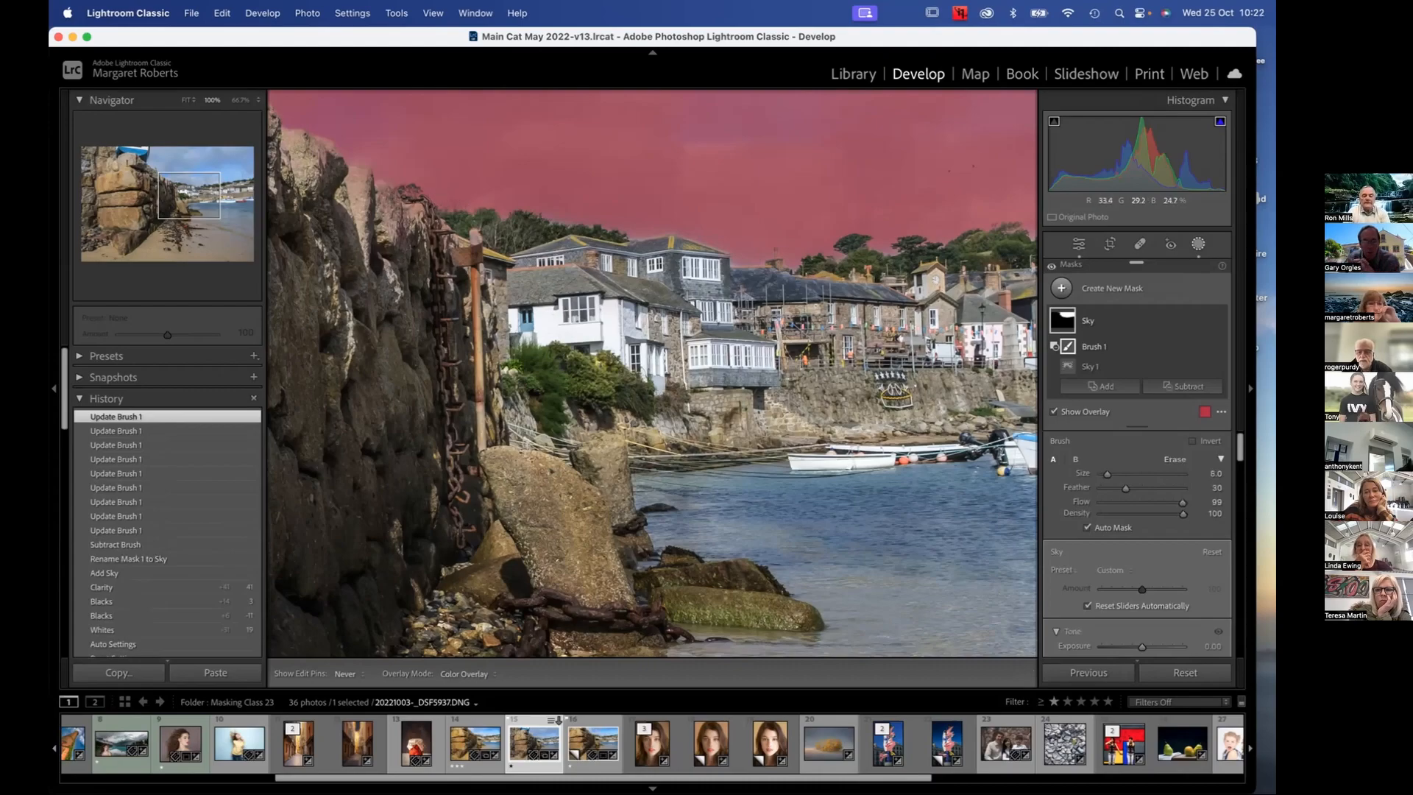
Subtract the mask from the top of the stone wall and dab over the houses with the brush at size 8
left_click(402, 195)
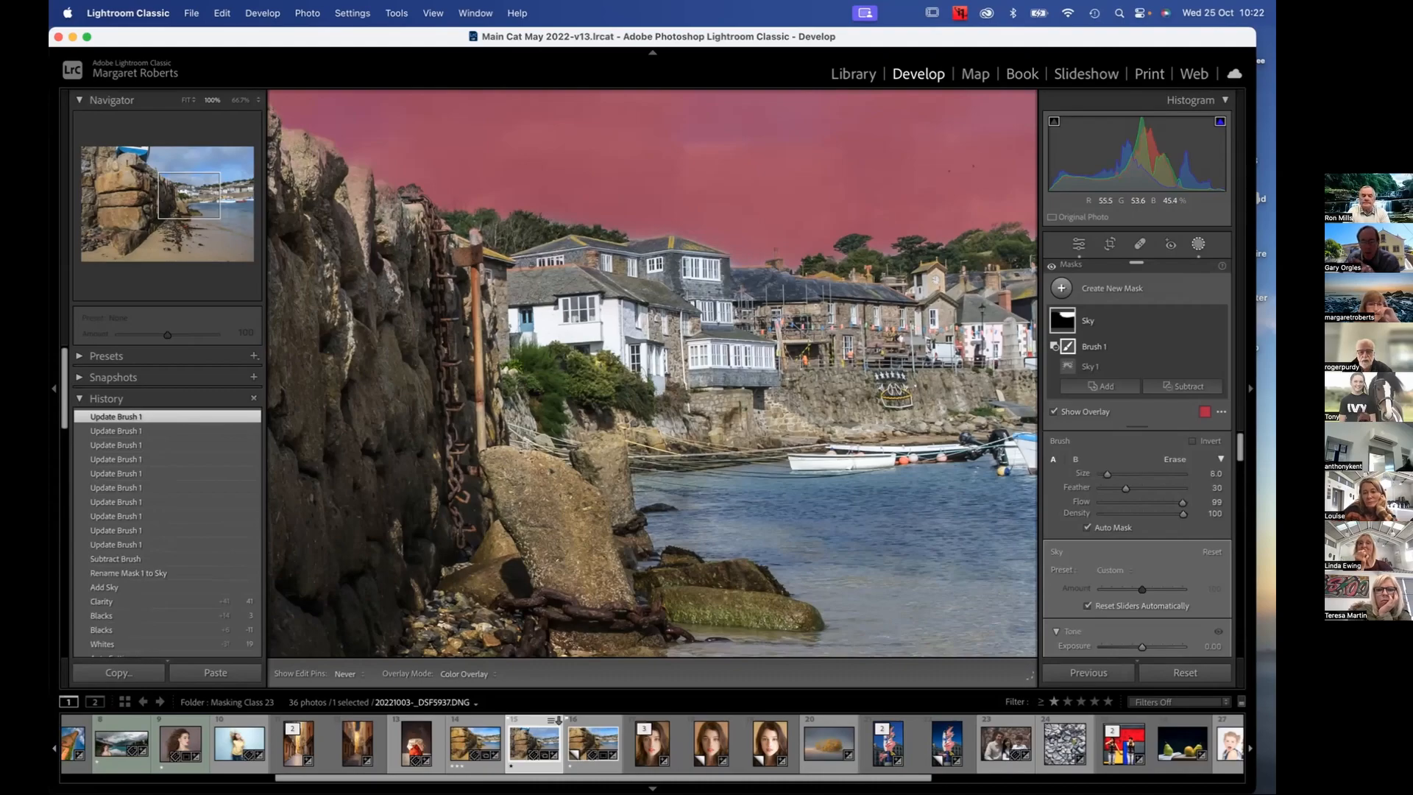
left_click(705, 311)
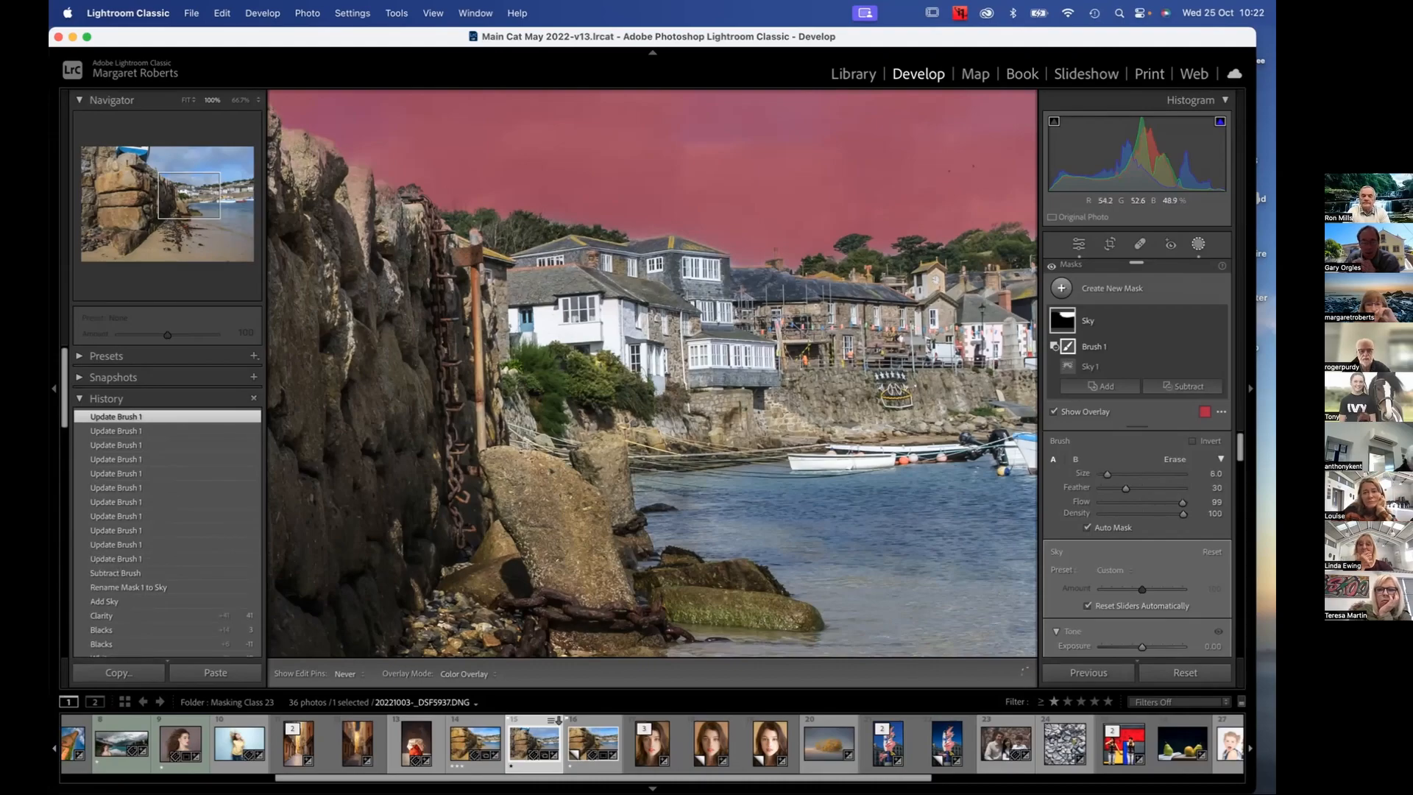
left_click(578, 257)
key("space")
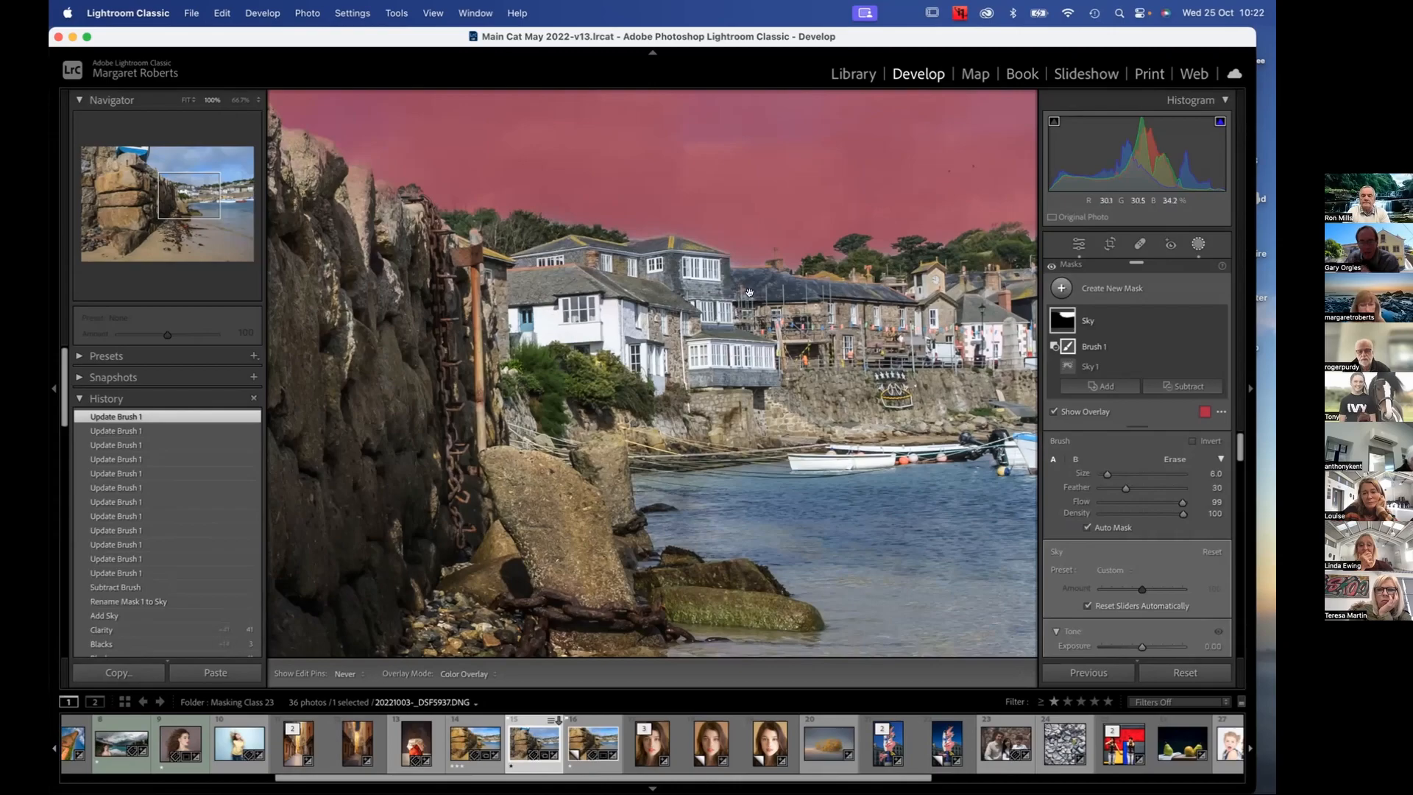
Subtract the mask over the hillside houses and harbour rooftops using the subtracting brush at size 8
left_click_drag(749, 293, 721, 293)
scroll(749, 293, "right", 10)
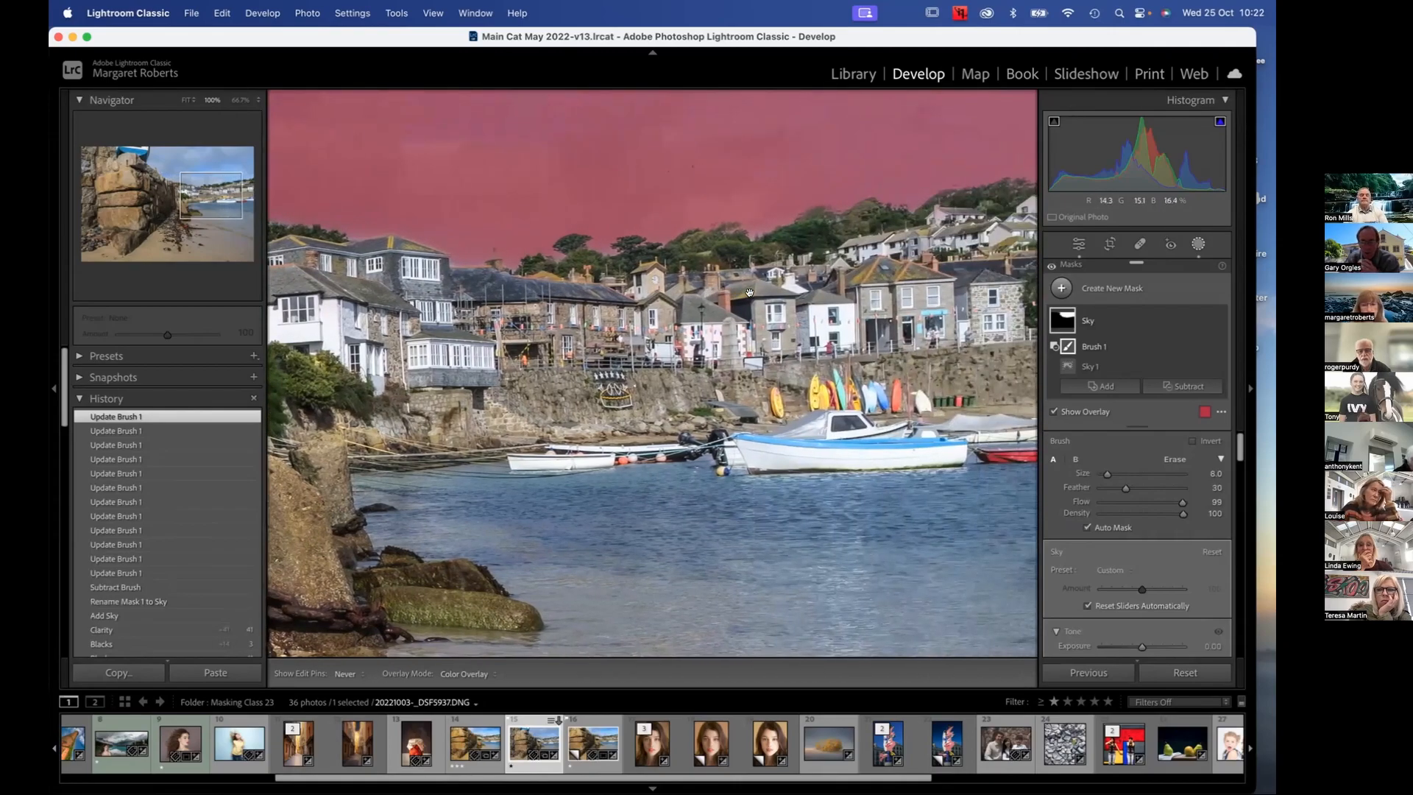
scroll(749, 292, "right", 8)
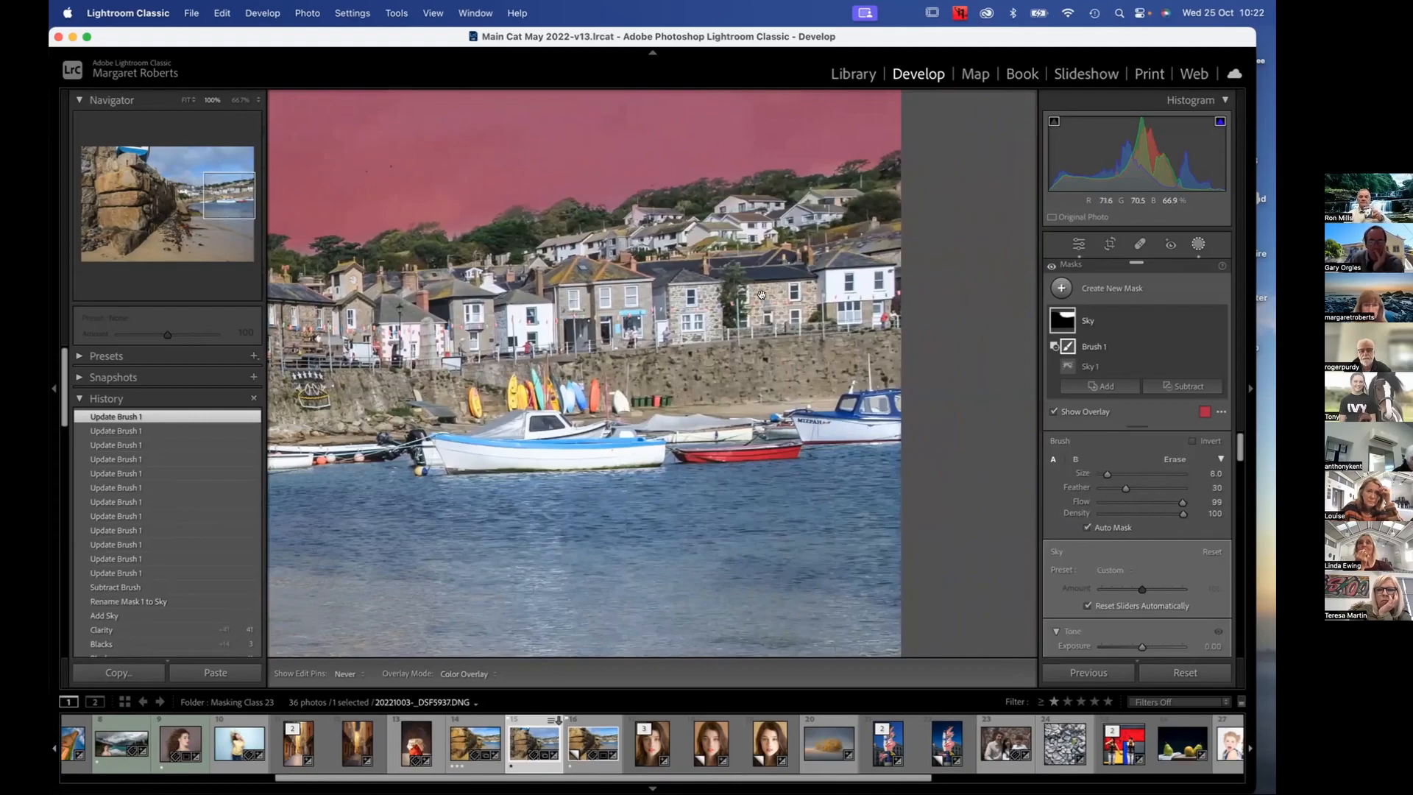
scroll(762, 294, "left", 4)
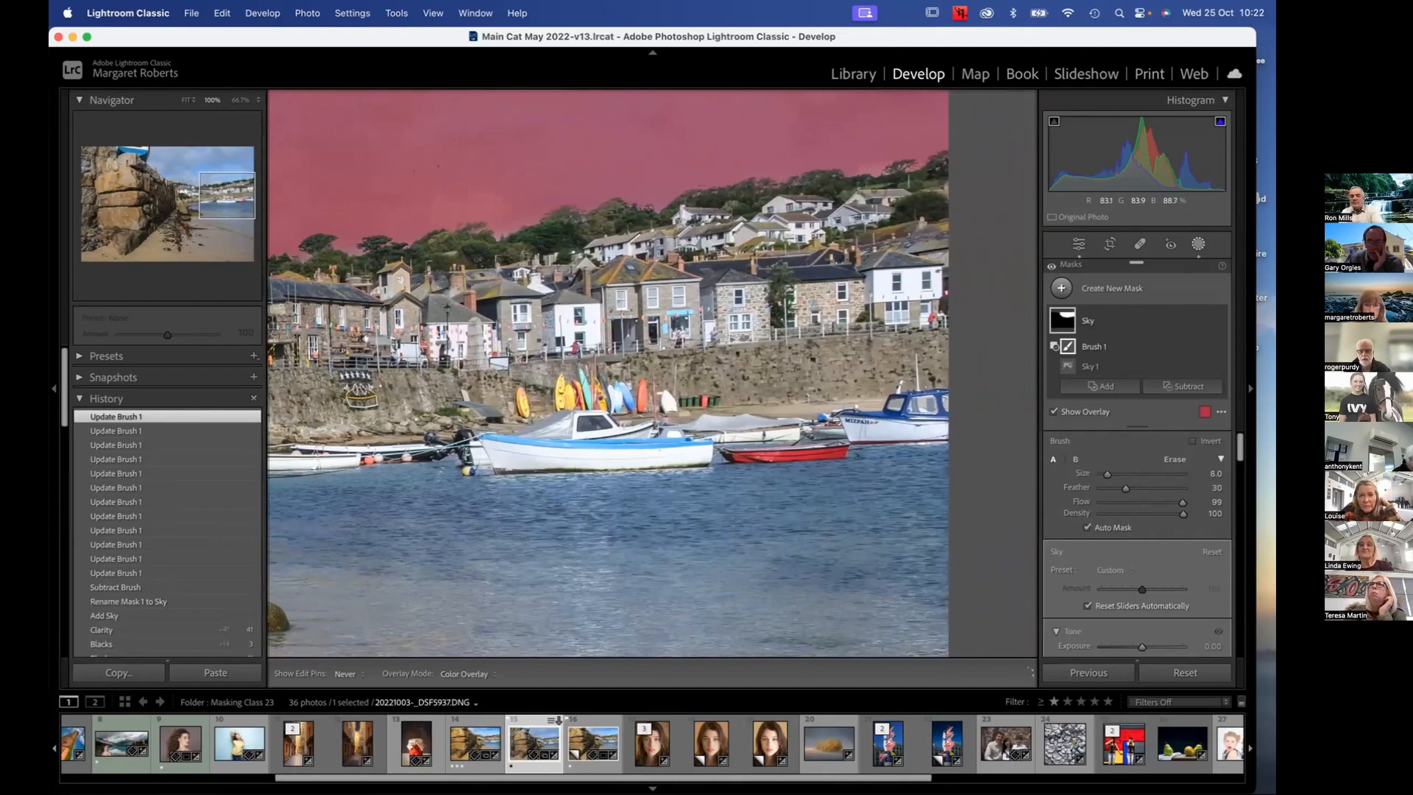
left_click_drag(841, 220, 627, 256)
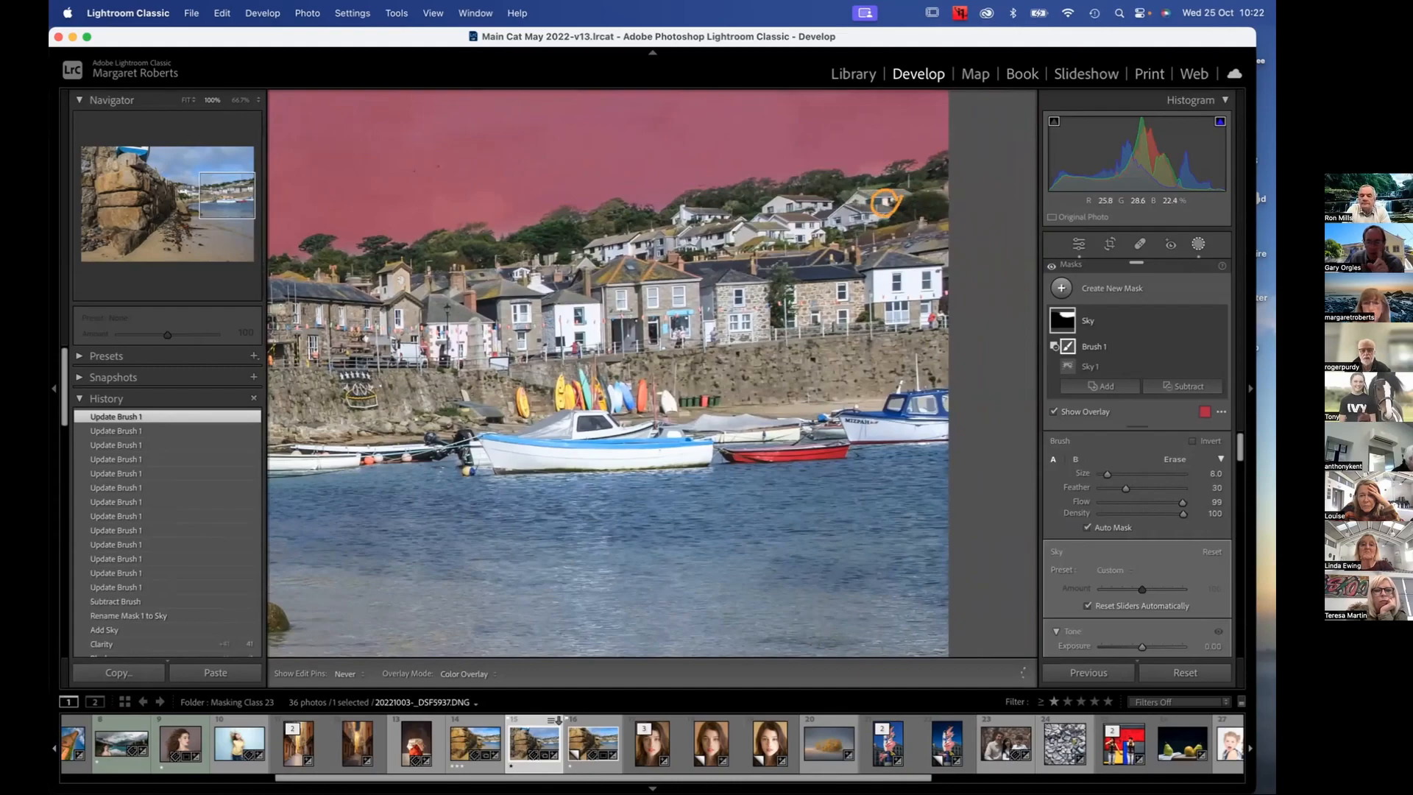
left_click(840, 217)
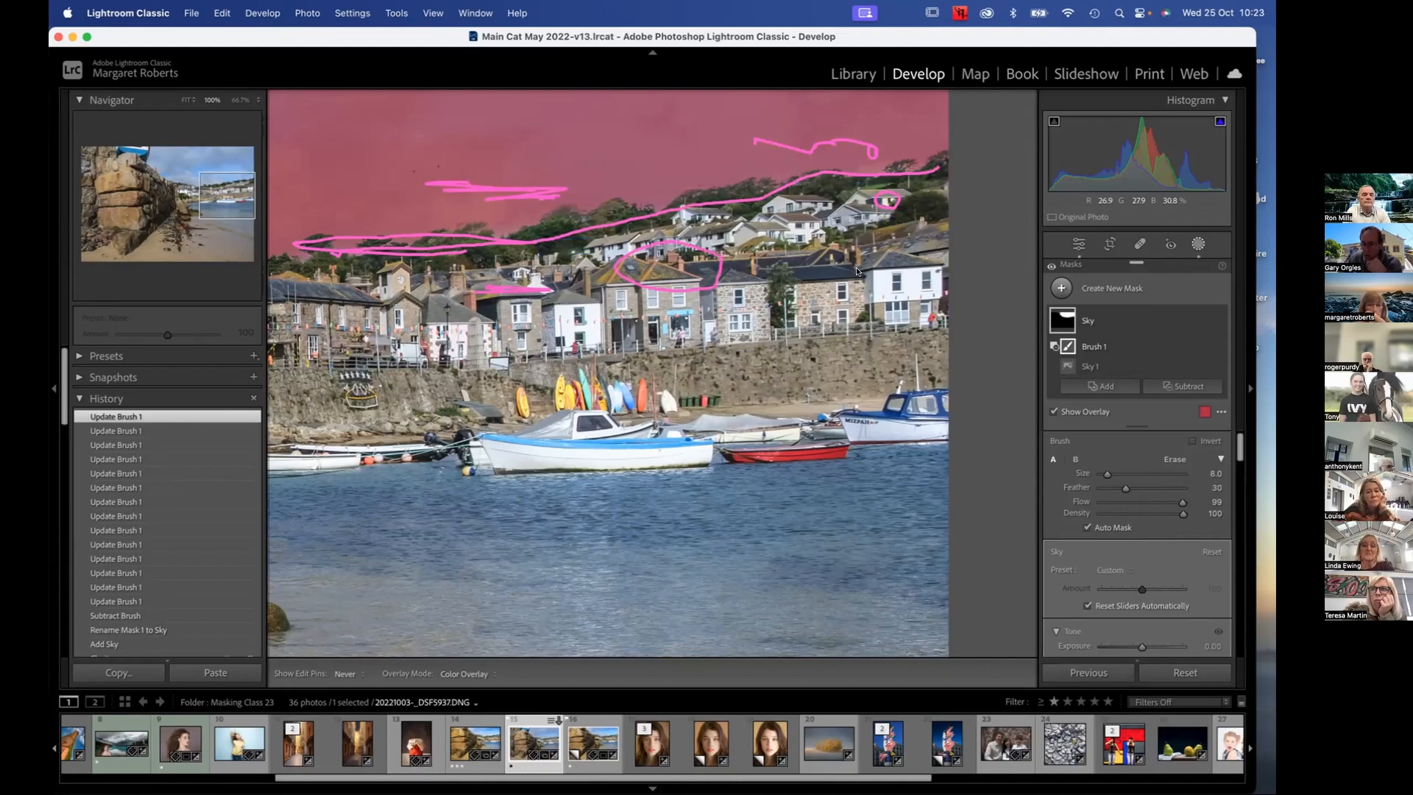
Turn off Auto Mask and dab the subtracting brush on the hillside house at size 22 and again at size 0.1
scroll(856, 270, "up", 3)
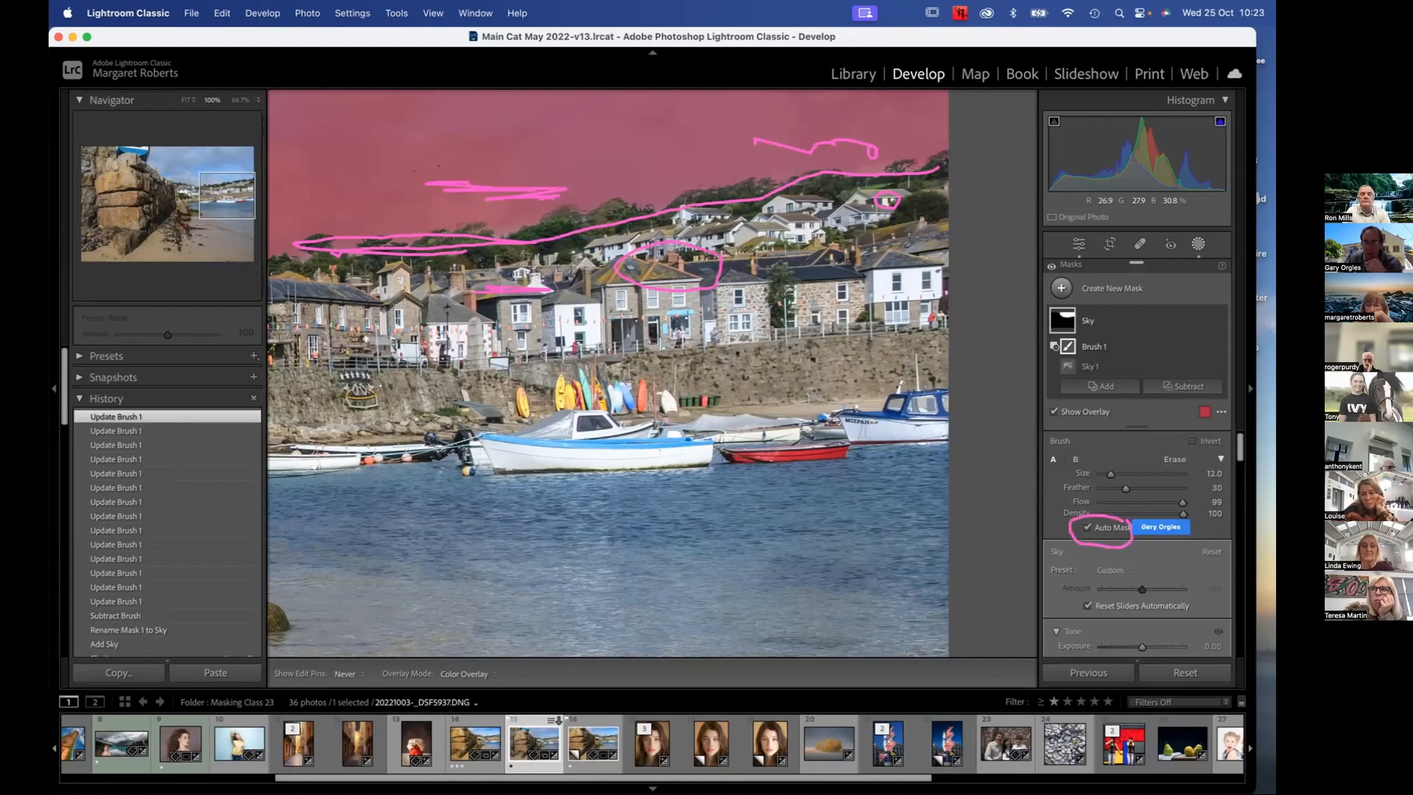
left_click(1085, 528)
scroll(712, 320, "up", 2)
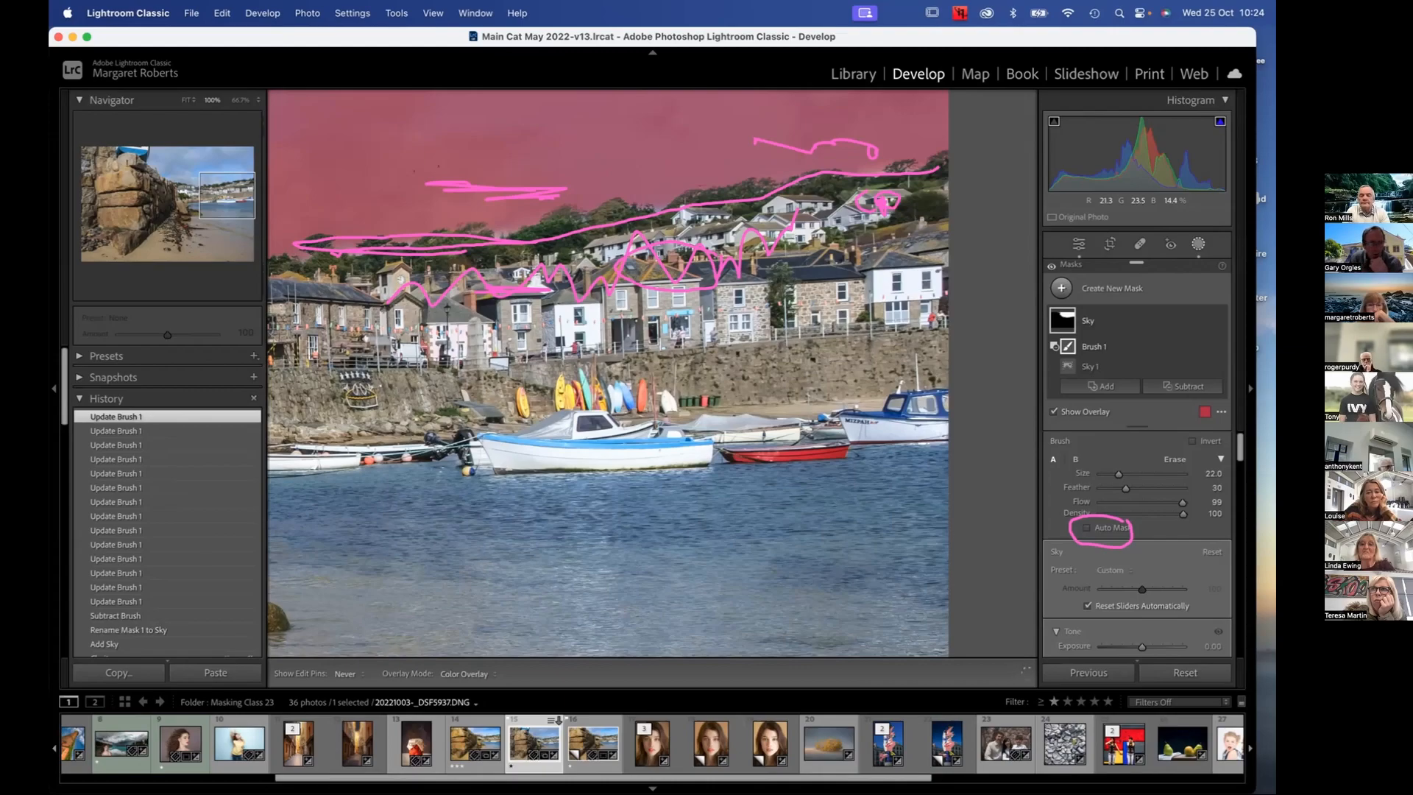
left_click(876, 199)
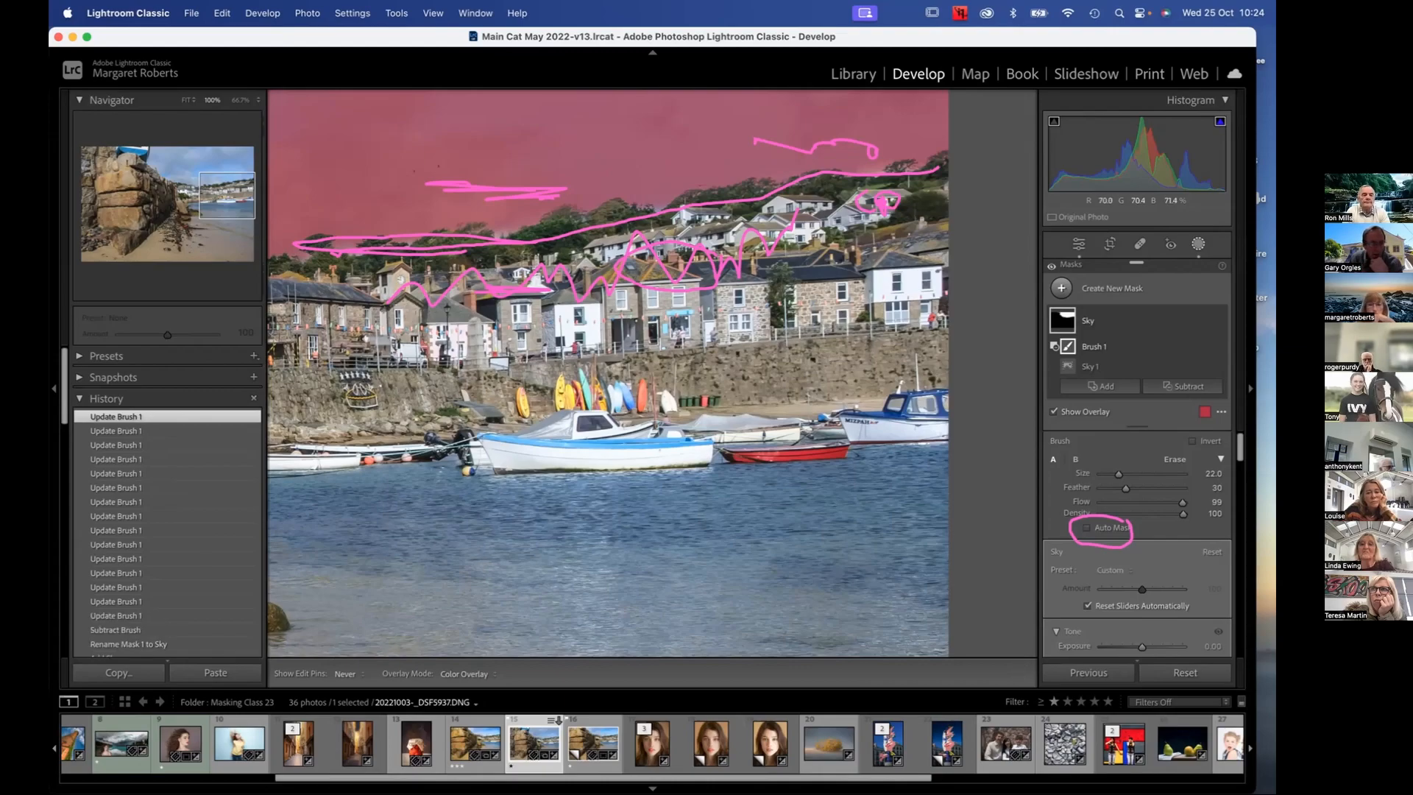
scroll(876, 199, "down", 5)
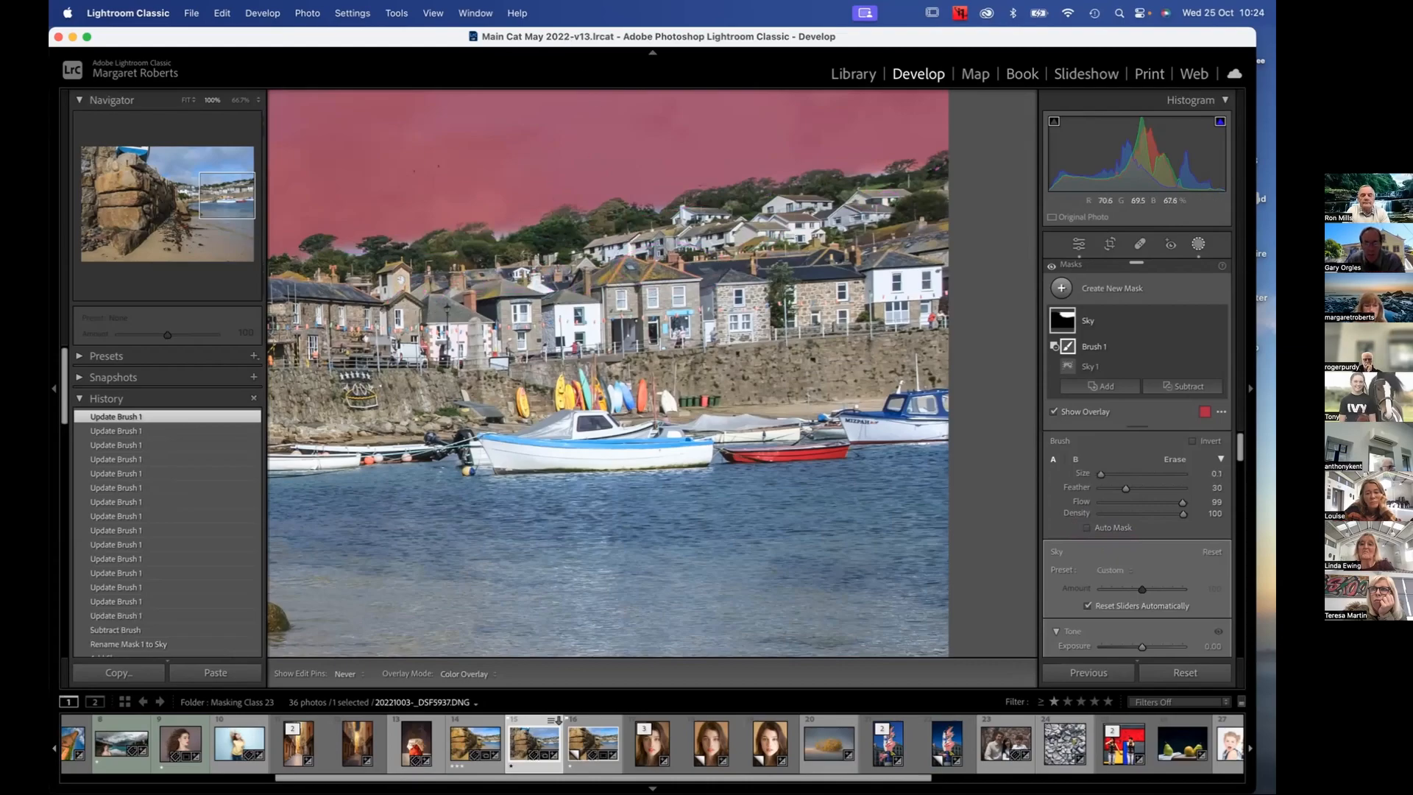
left_click(875, 199)
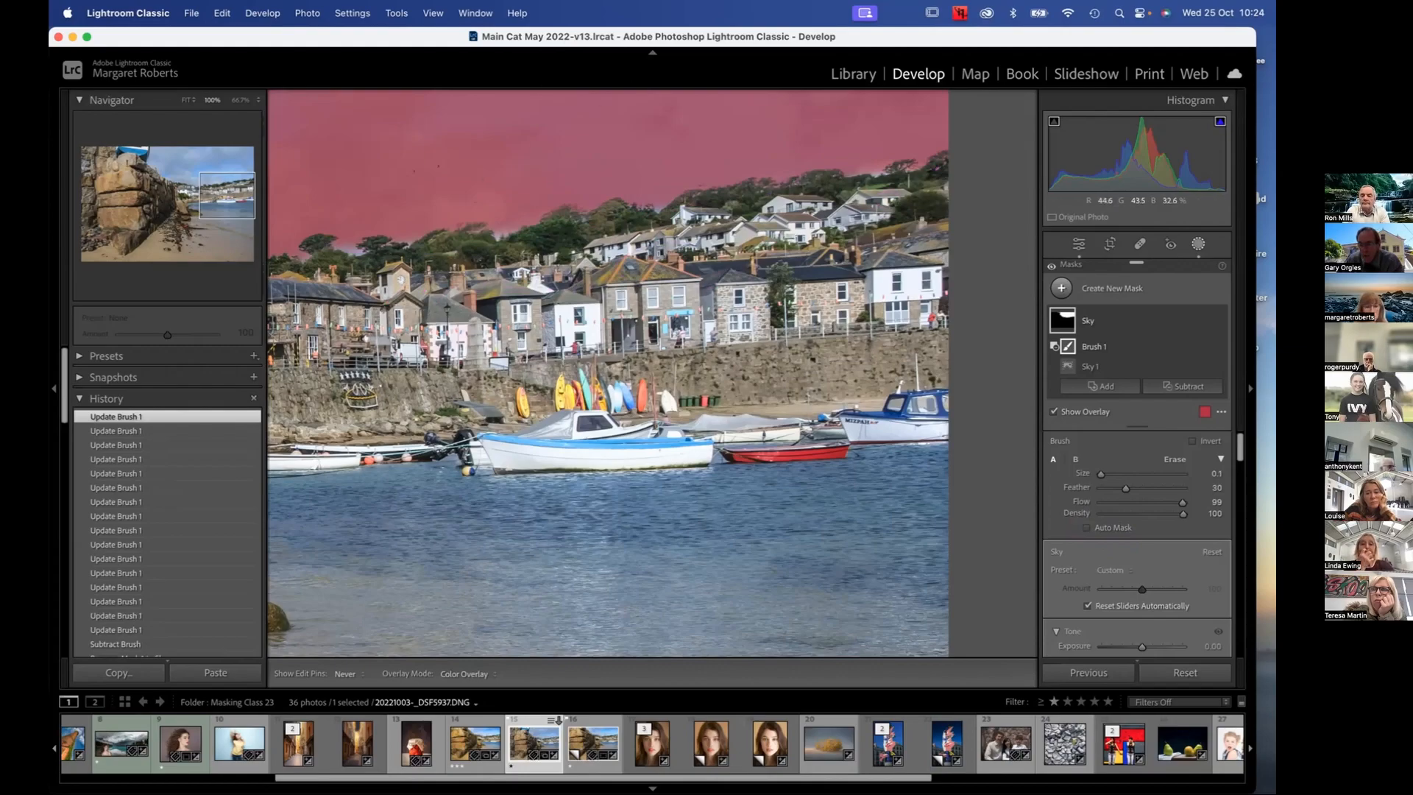
Restore the sky mask along the treeline above the harbour houses using the subtracting brush's Erase mode with an adjusted brush size
left_click_drag(465, 262, 688, 317)
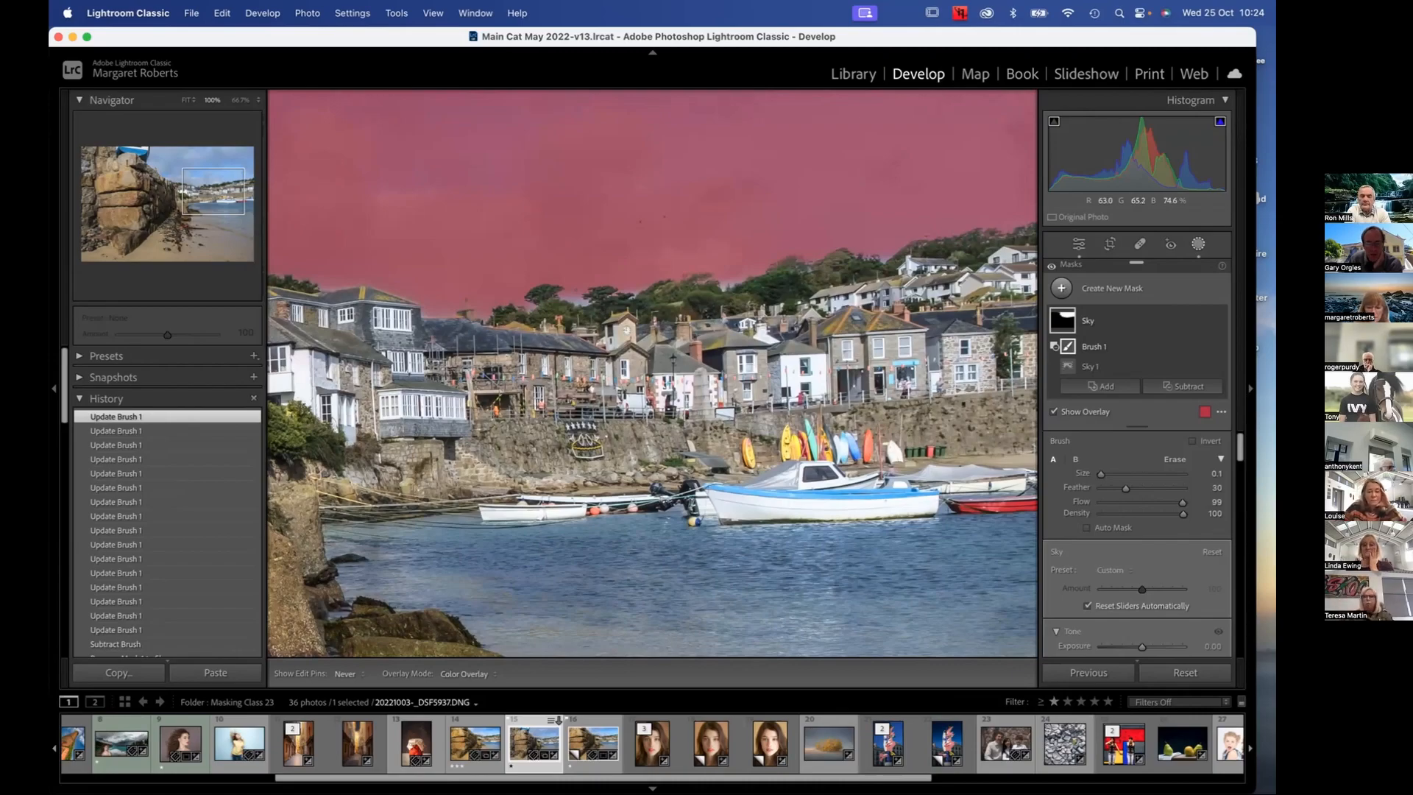
key("bracketright")
key("bracketright")
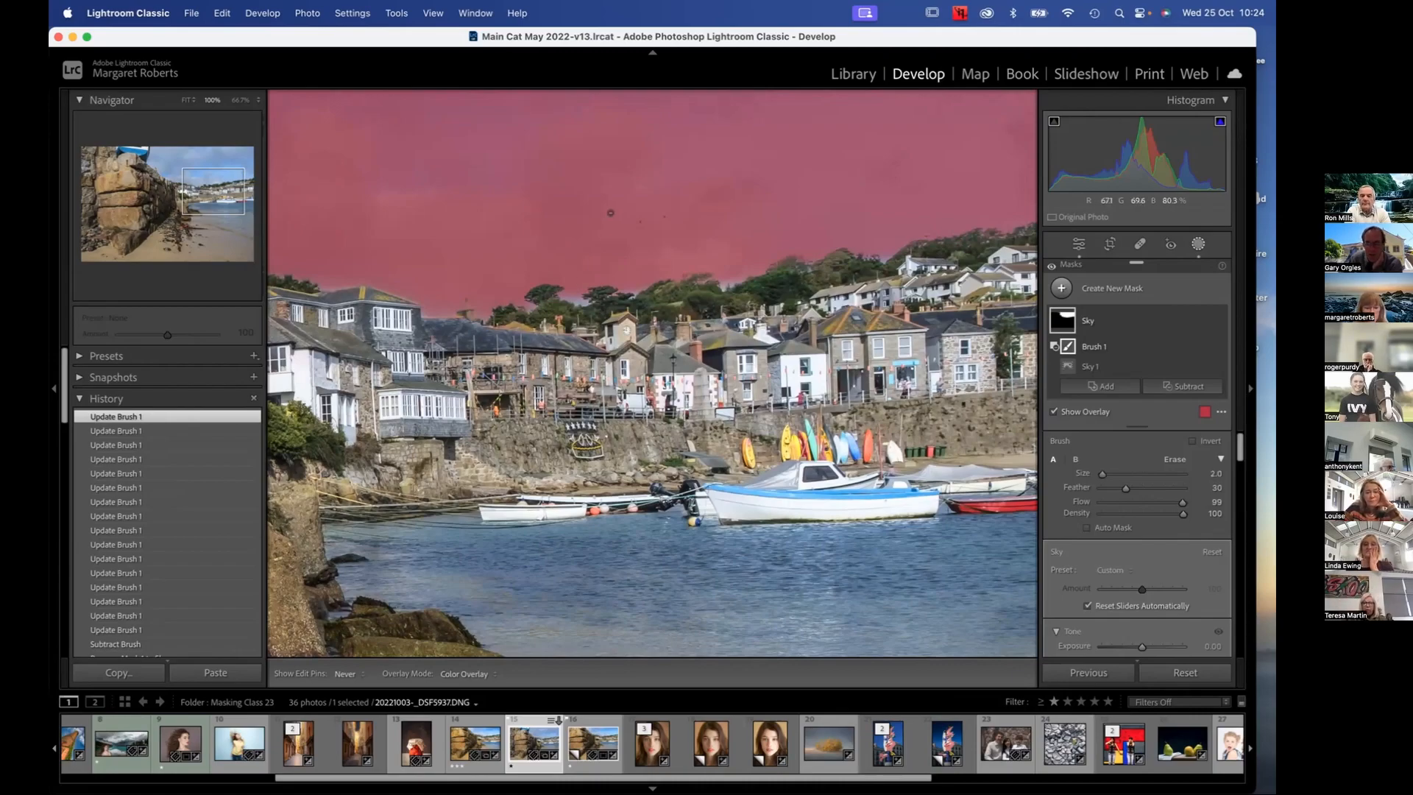
key("alt")
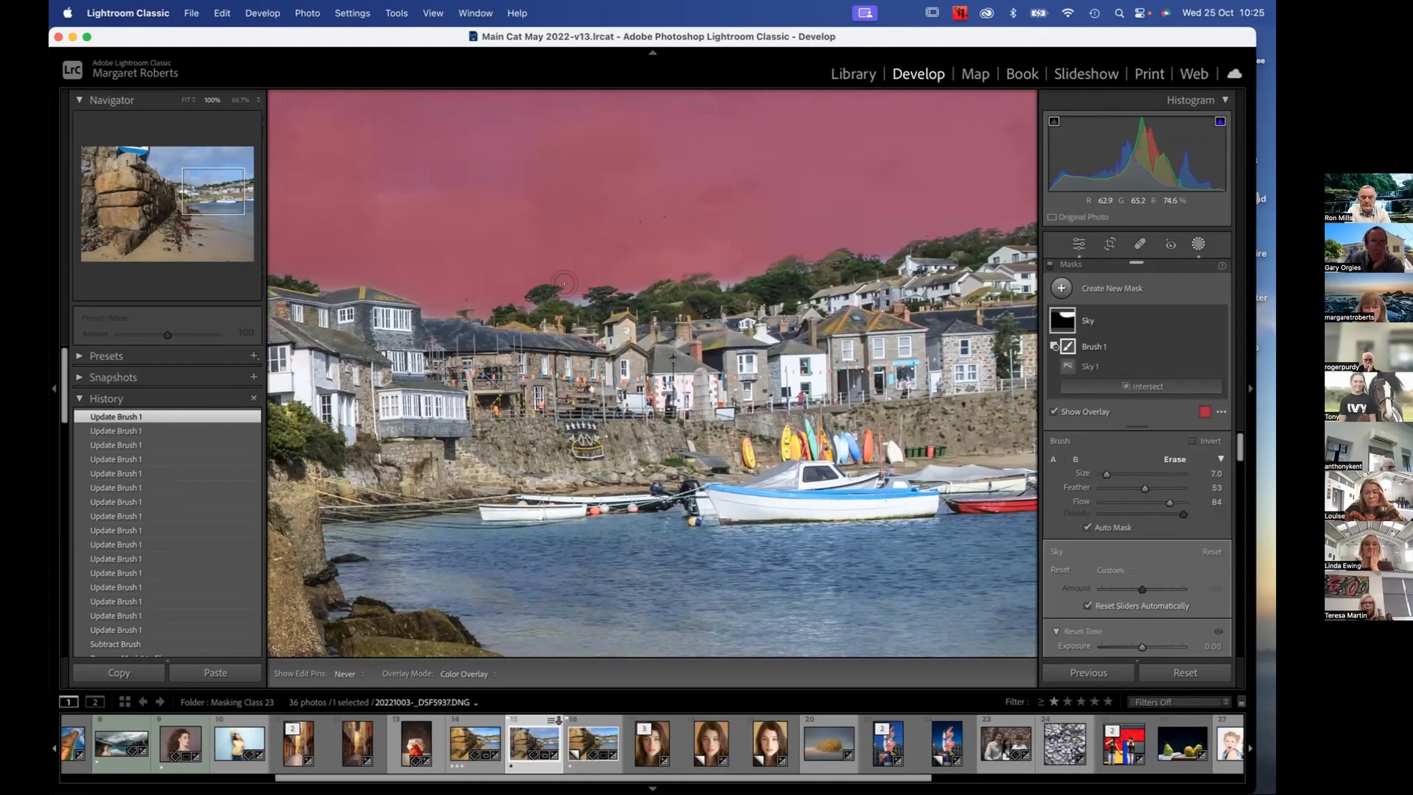
key("bracketleft")
key("bracketleft")
key("bracketleft")
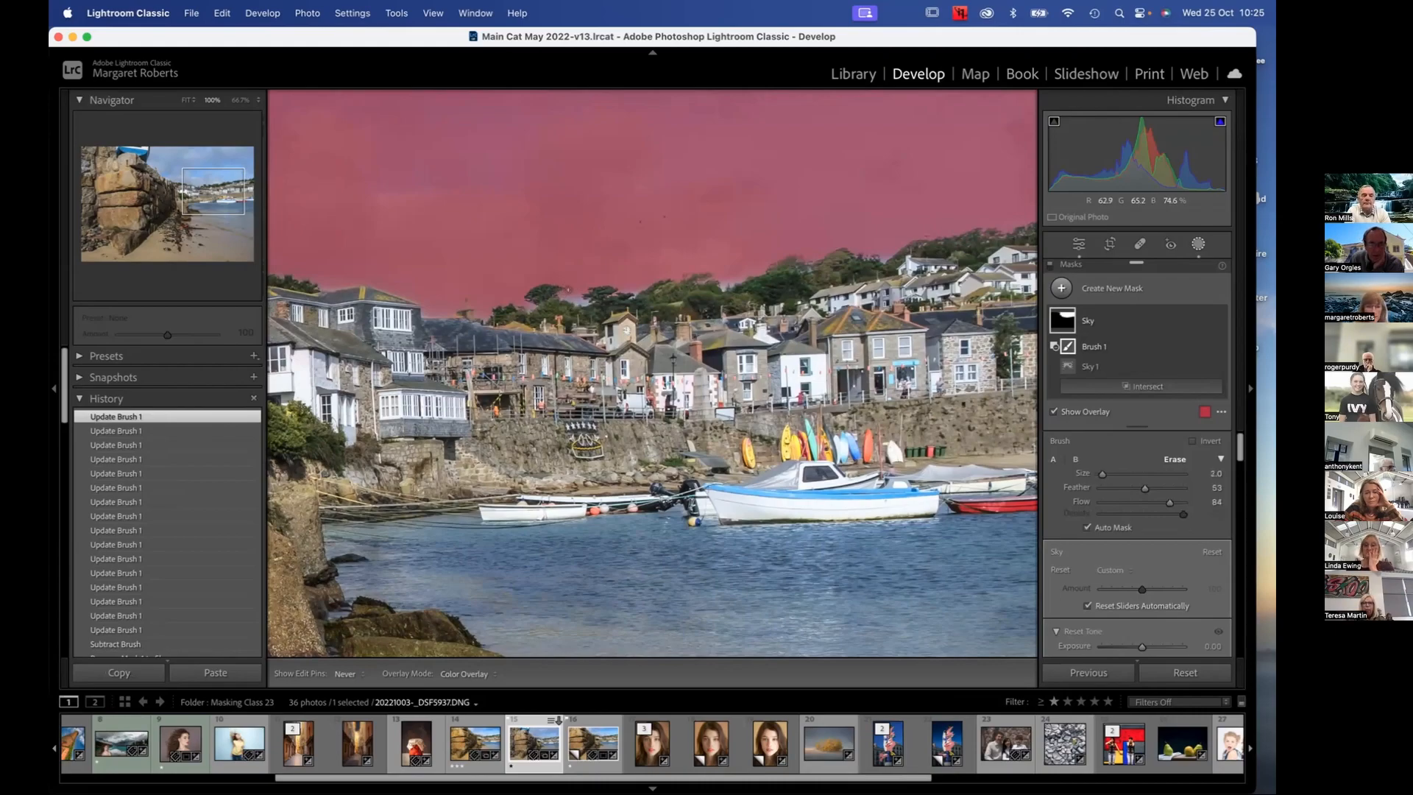
key("bracketright")
key("bracketright")
key("bracketright")
left_click_drag(577, 291, 562, 277)
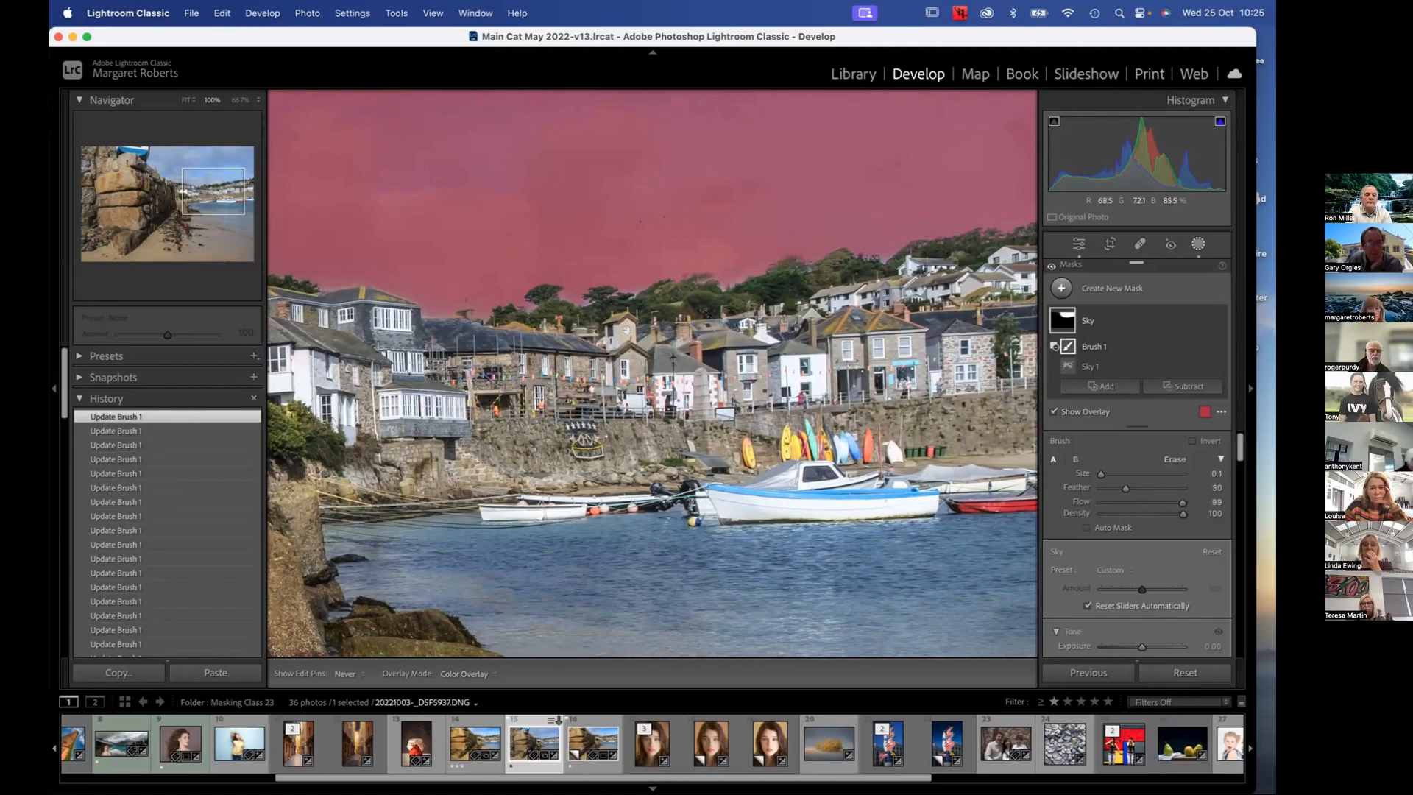
Undock the Masks panel so it floats over the fitted photo's stone wall, and turn off the mask overlay
left_click(188, 100)
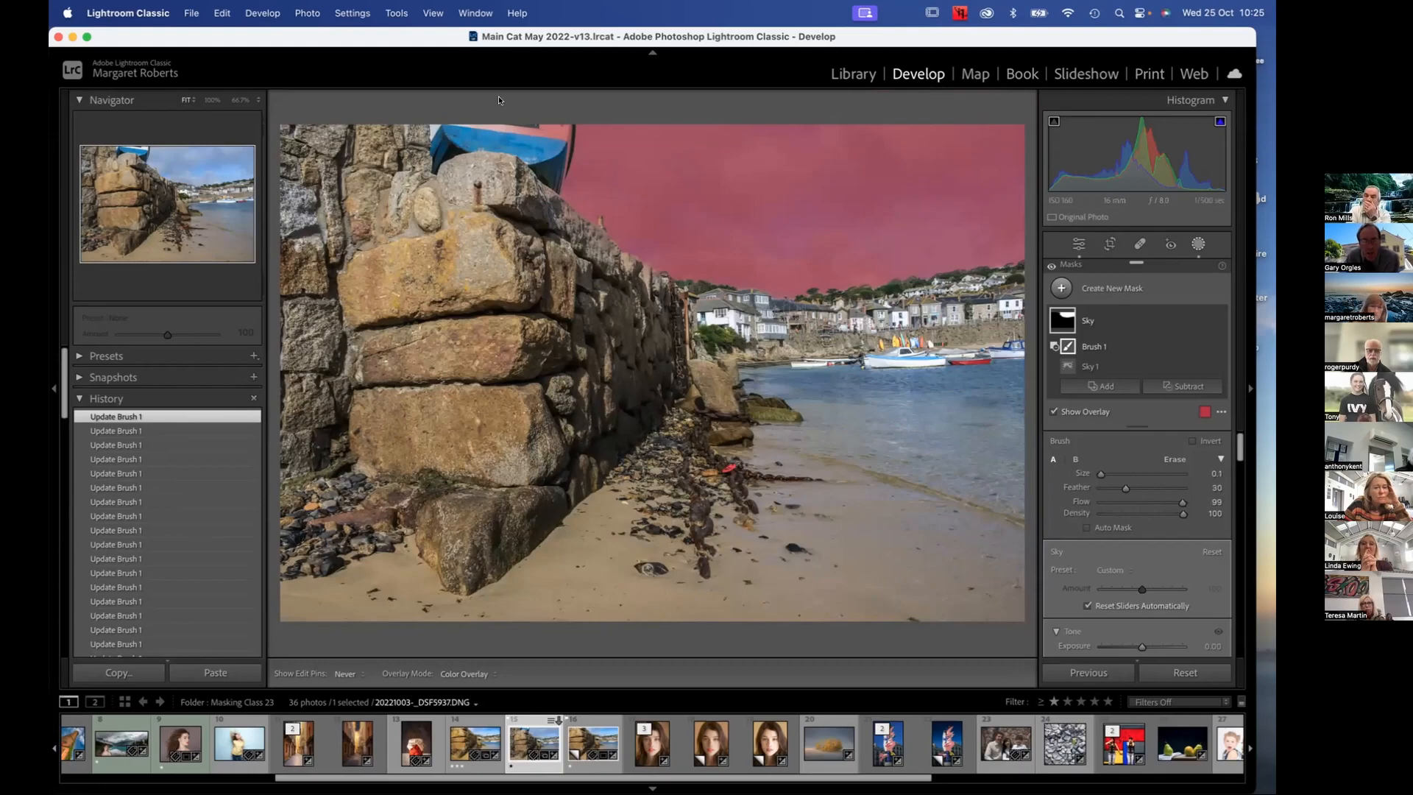
mouse_move(1065, 343)
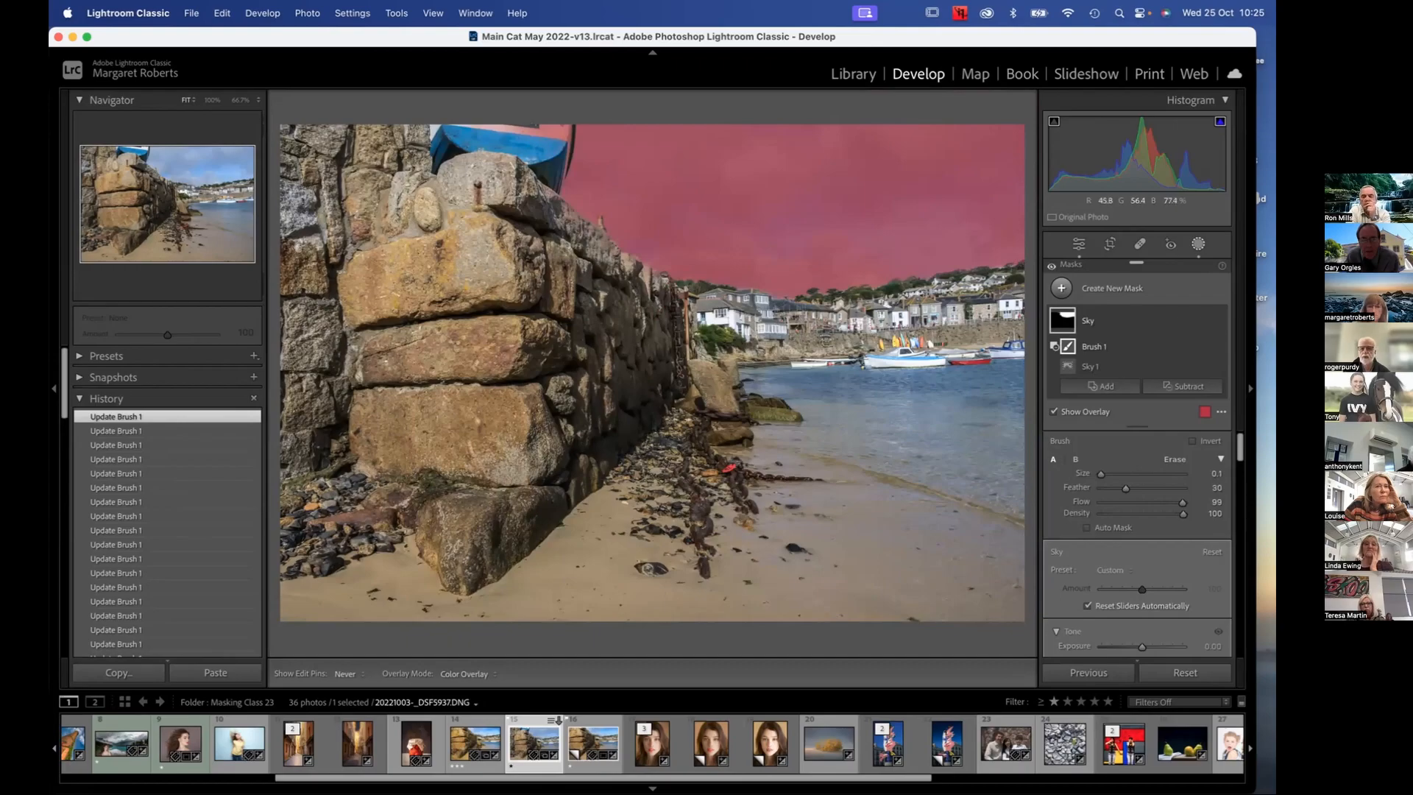
scroll(498, 122, "up", 5)
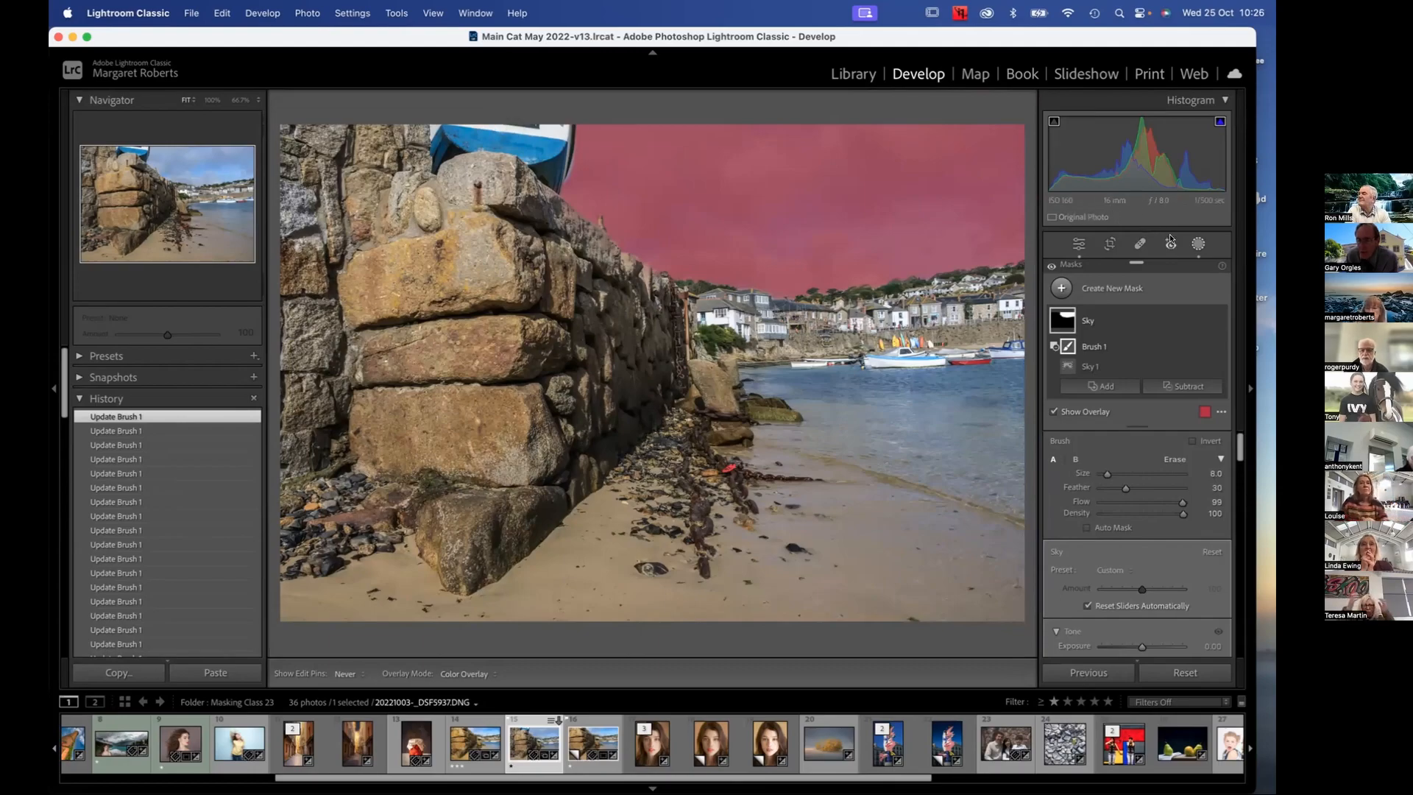
mouse_move(1134, 259)
left_mouse_down()
mouse_move(954, 156)
mouse_move(938, 83)
mouse_move(767, 121)
mouse_move(332, 126)
mouse_move(364, 104)
left_mouse_up()
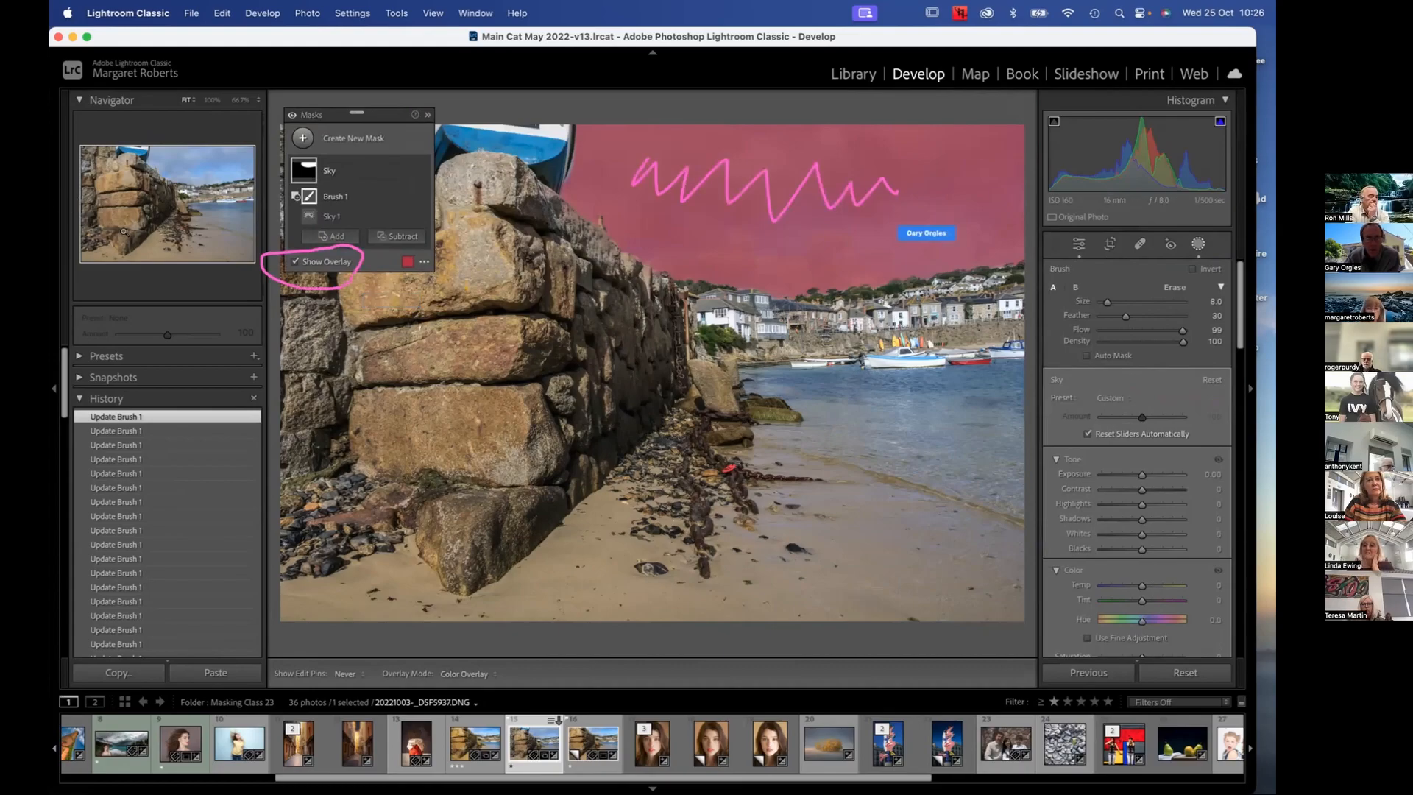
left_click(294, 261)
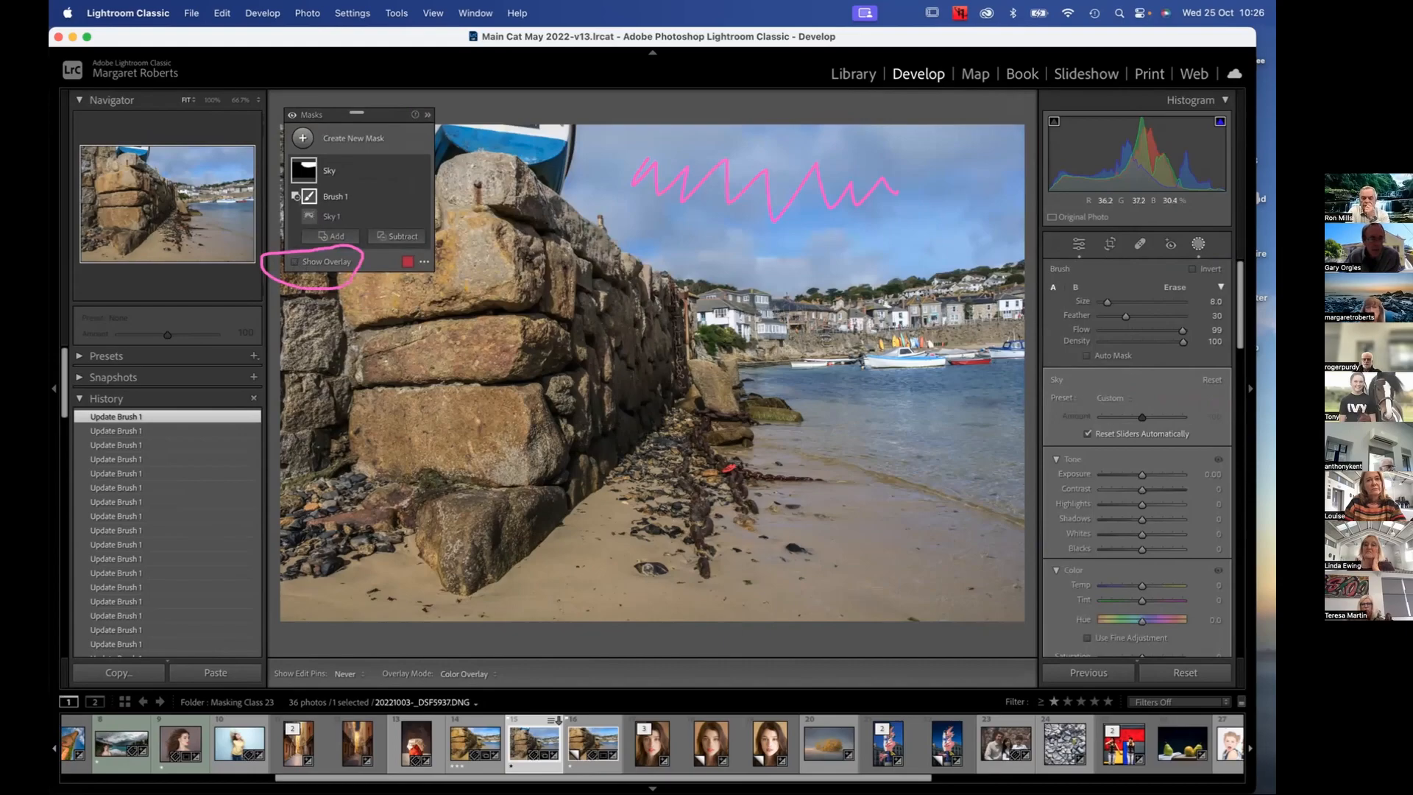
Set the Sky mask's Dehaze to 23
key("]")
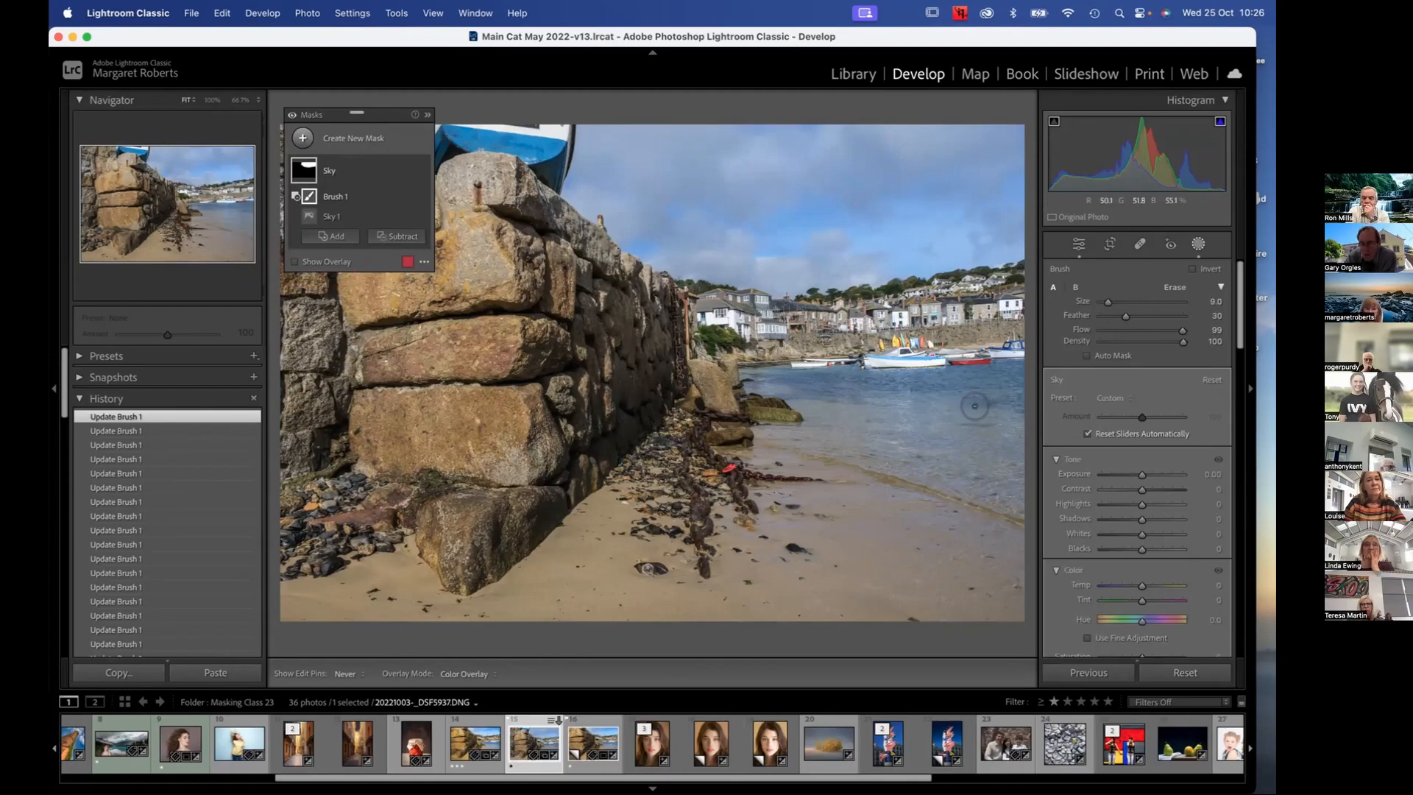
scroll(976, 406, "up", 1)
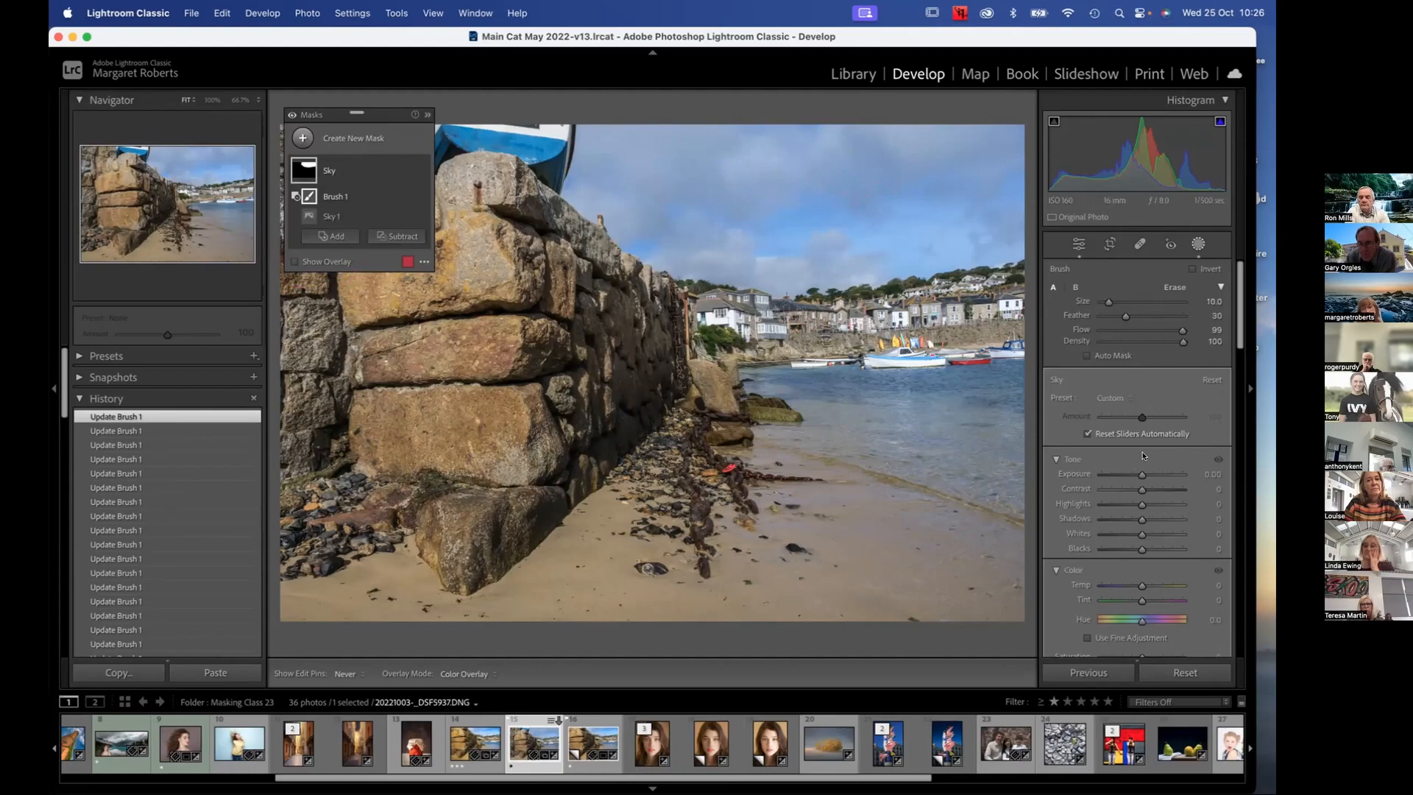
scroll(1142, 455, "down", 2)
scroll(1143, 456, "down", 10)
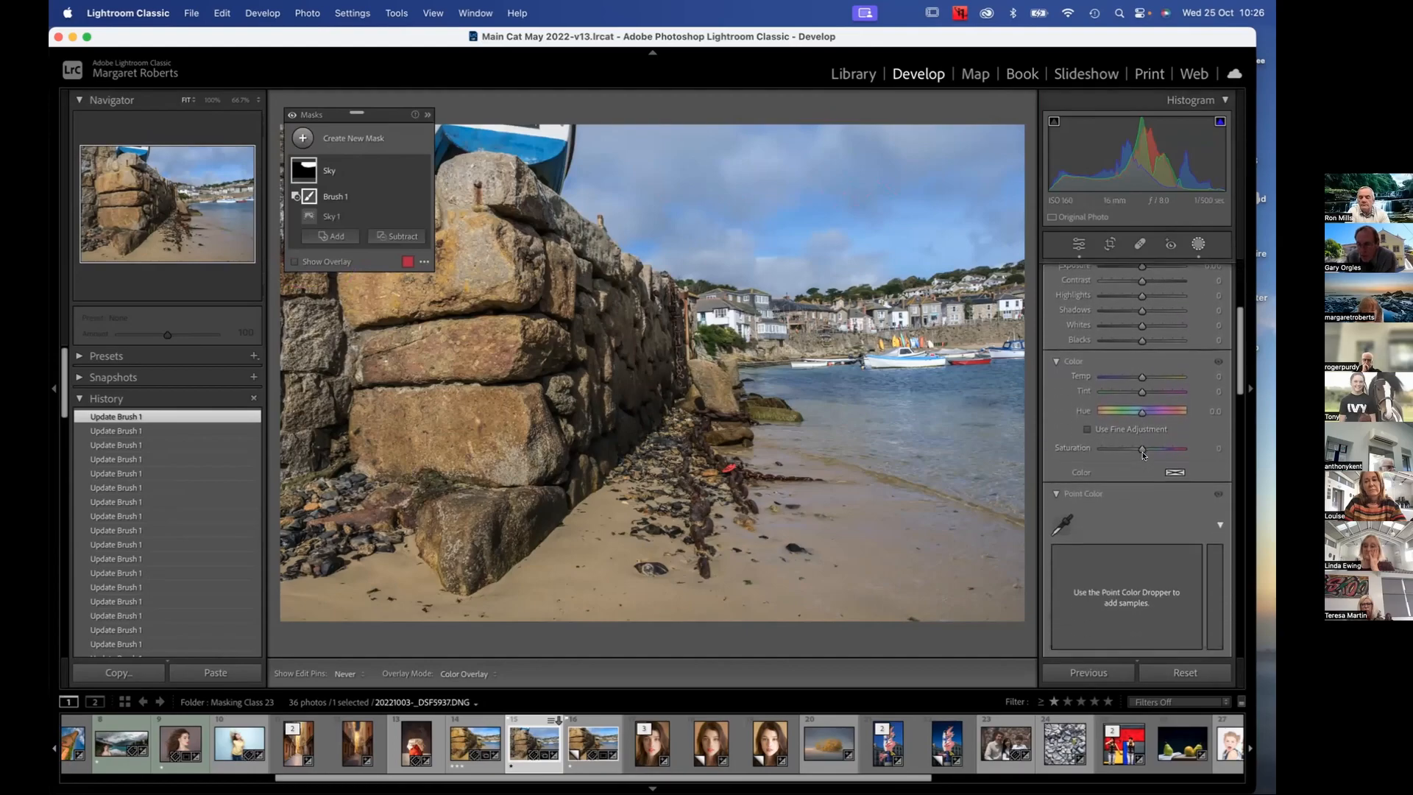
scroll(1142, 456, "down", 3)
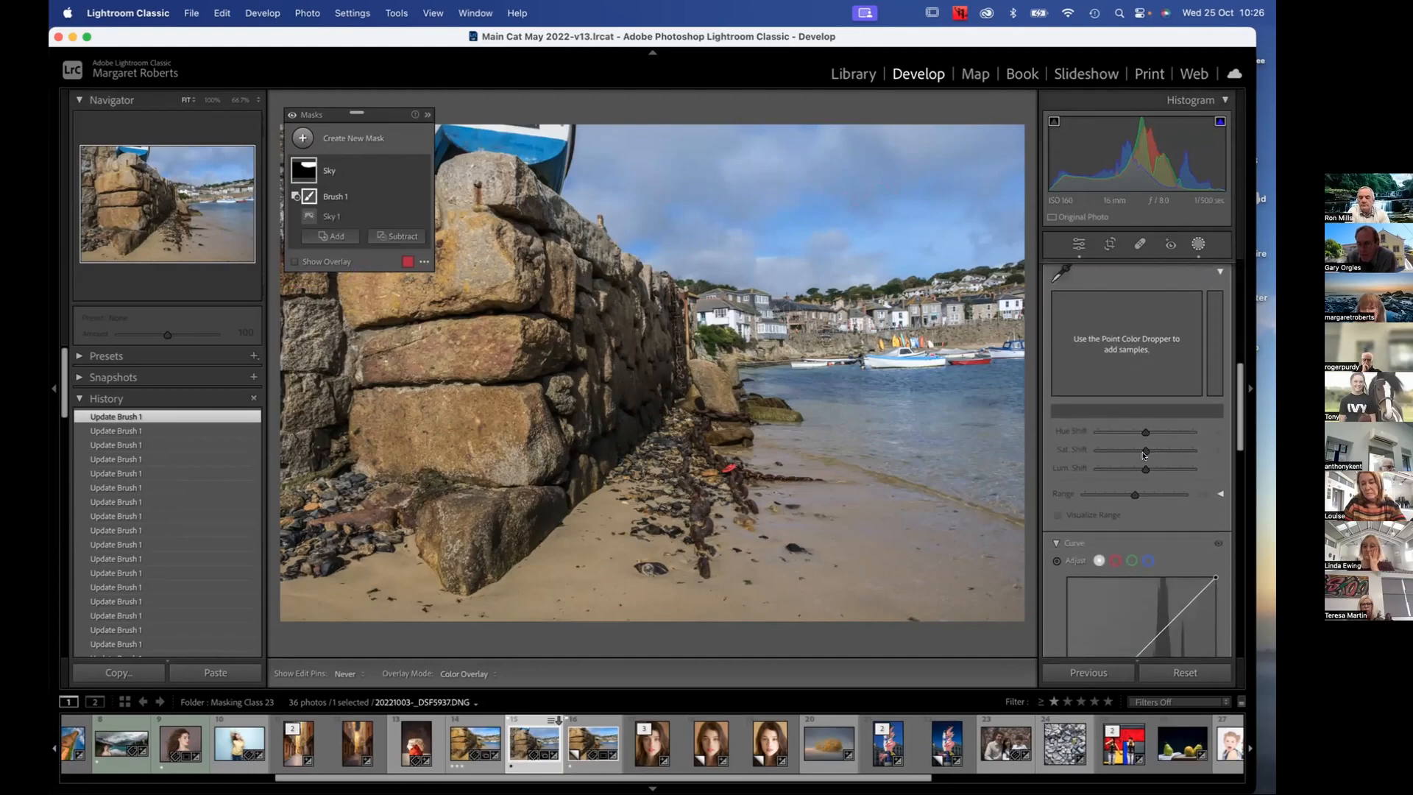
scroll(1142, 455, "down", 7)
scroll(1141, 453, "down", 3)
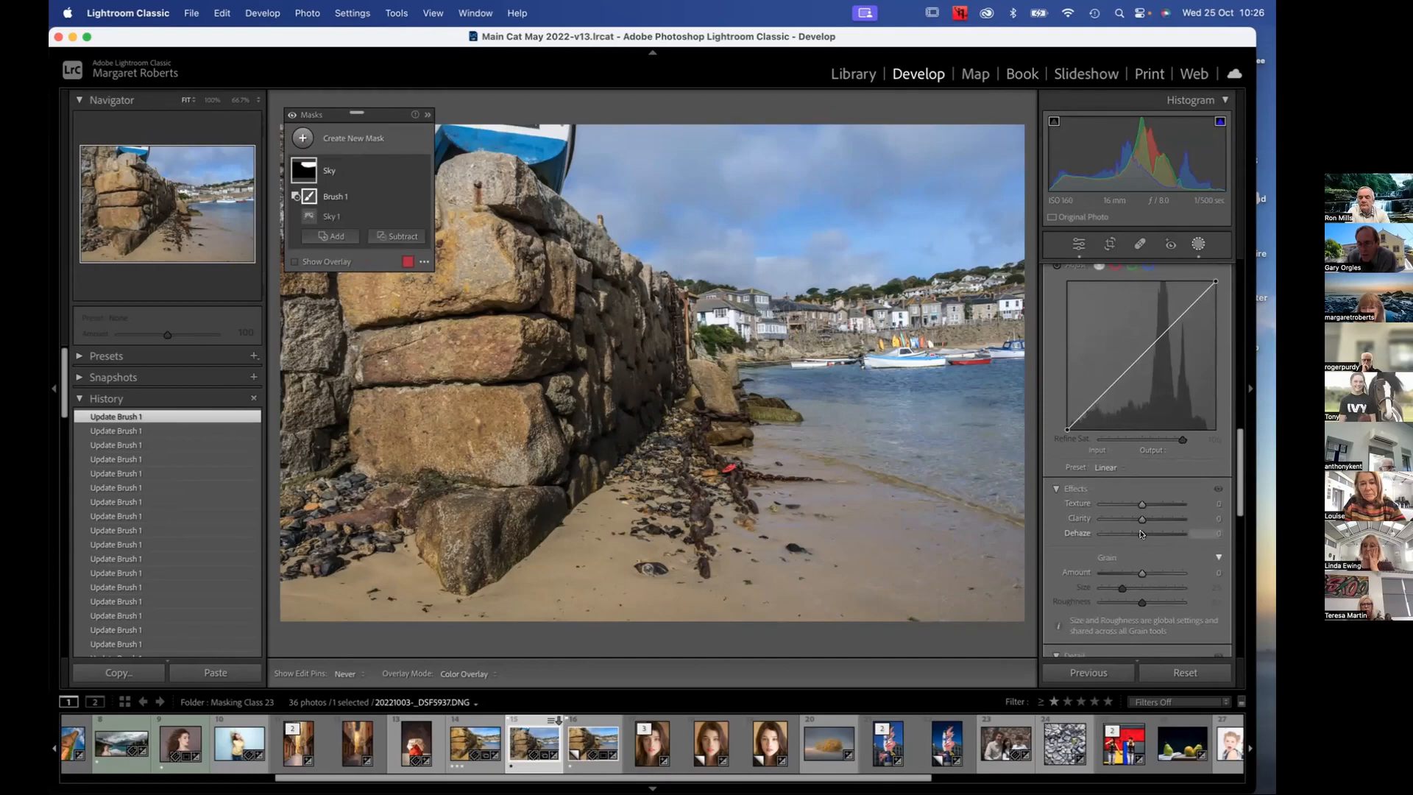
left_click_drag(1141, 534, 1150, 535)
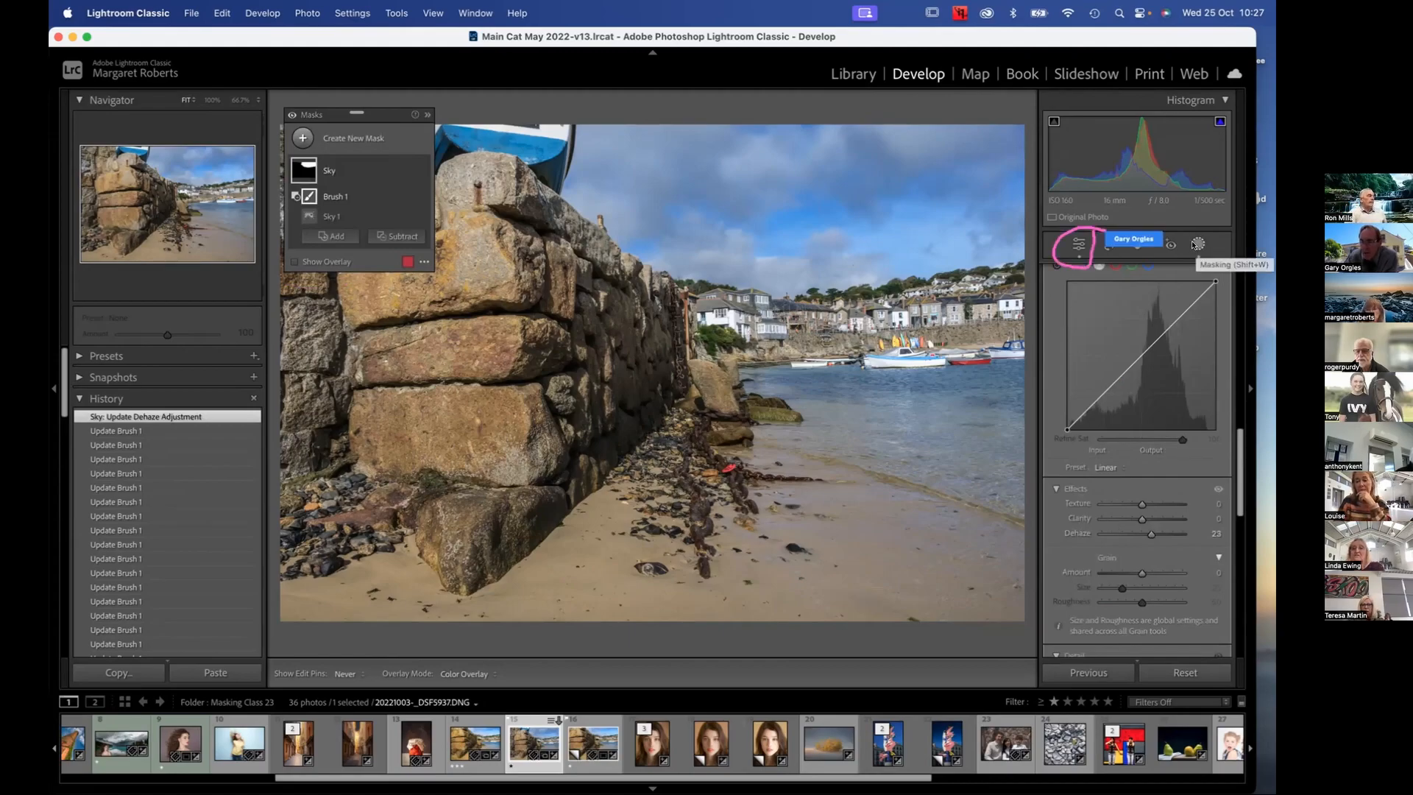
Close and reopen masking, and collapse the Point Color and Curve sections of the mask adjustments
left_click(1195, 244)
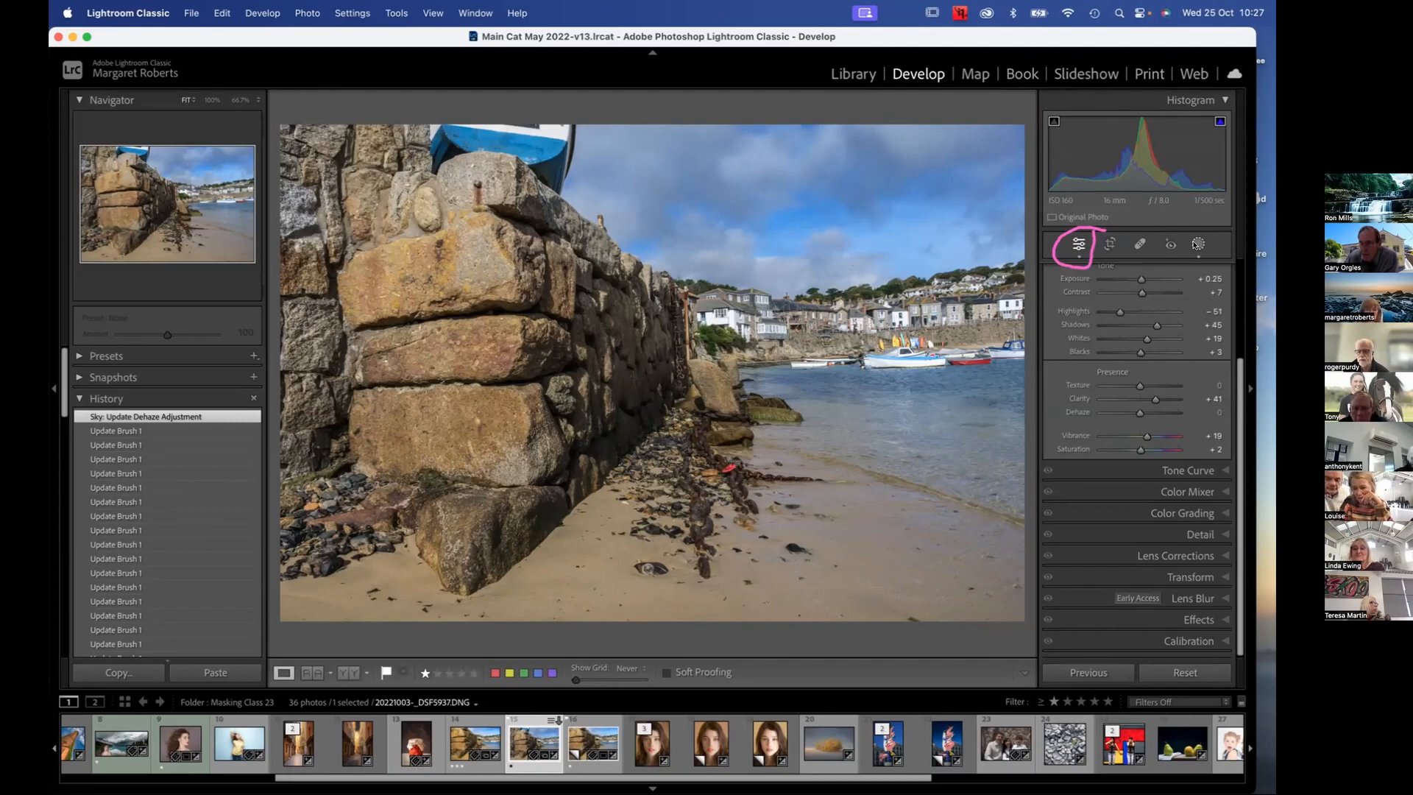
left_click(1196, 243)
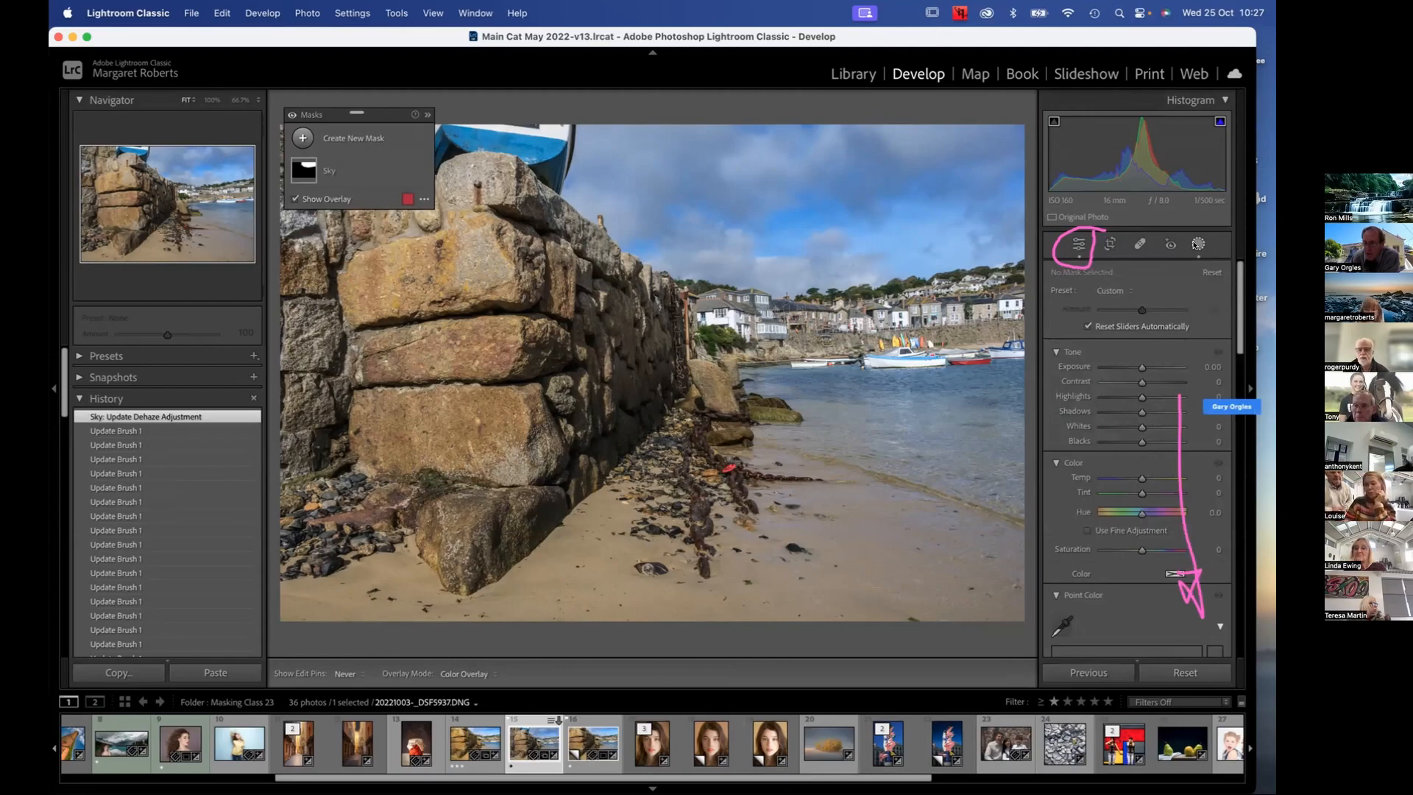
scroll(1142, 340, "down", 5)
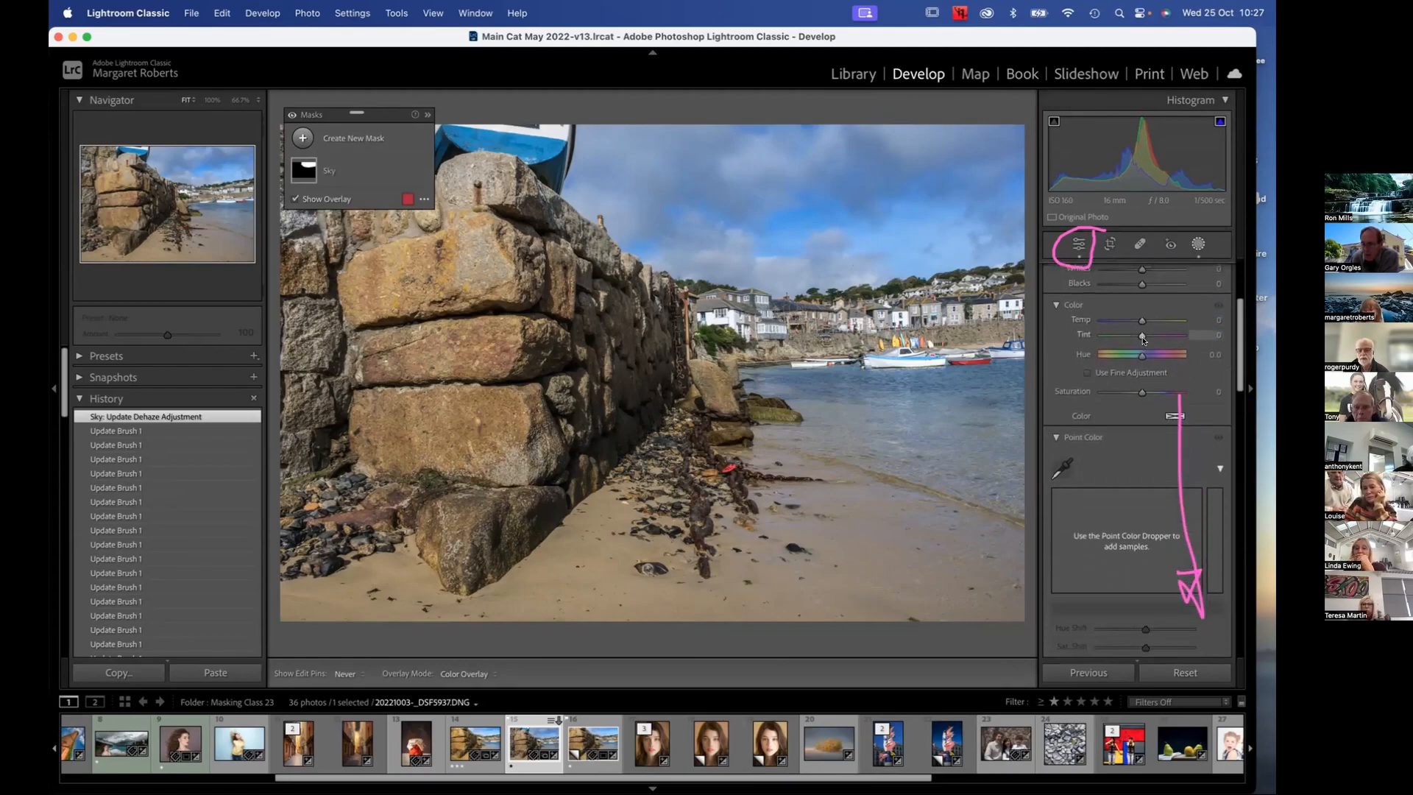
scroll(1142, 340, "down", 1)
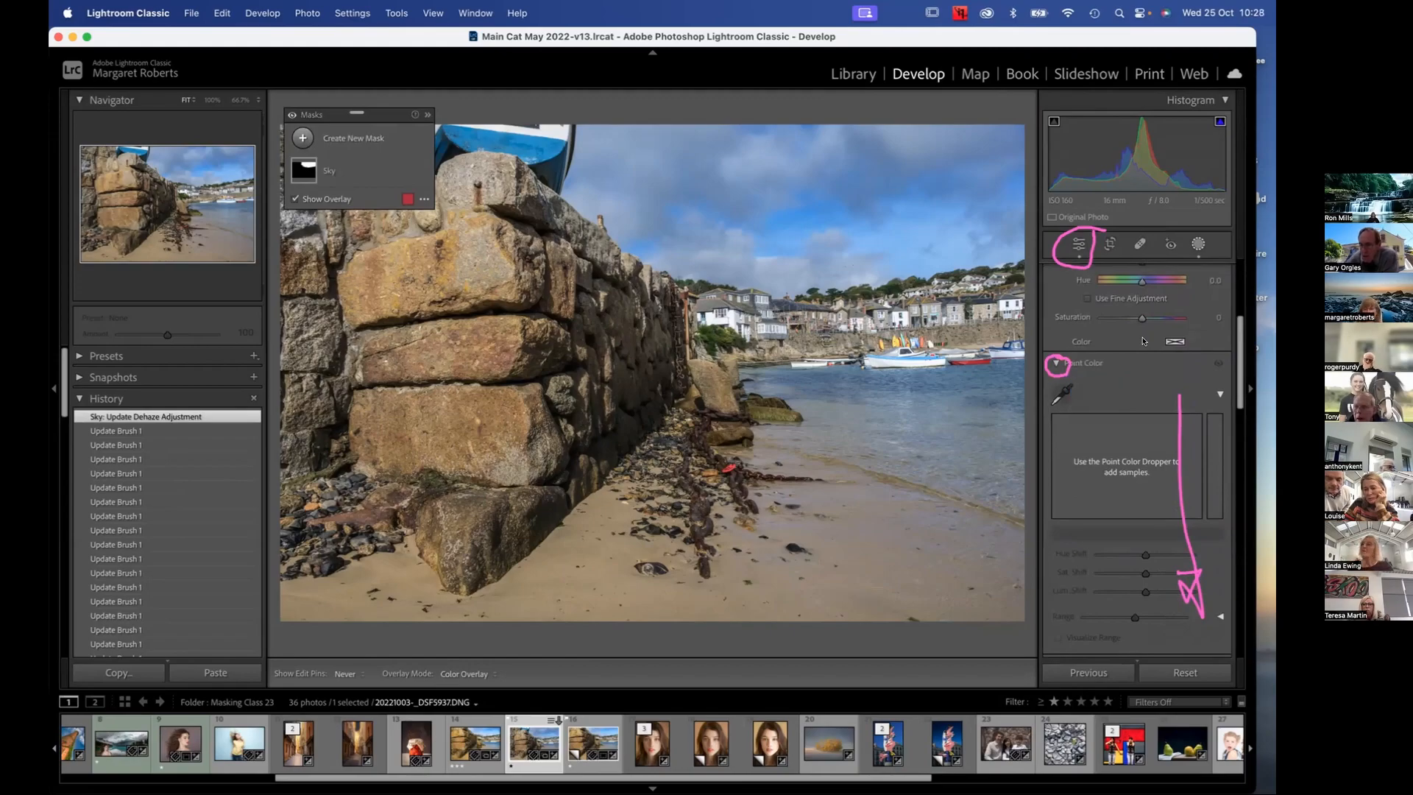
scroll(1143, 341, "up", 2)
scroll(1142, 340, "down", 1)
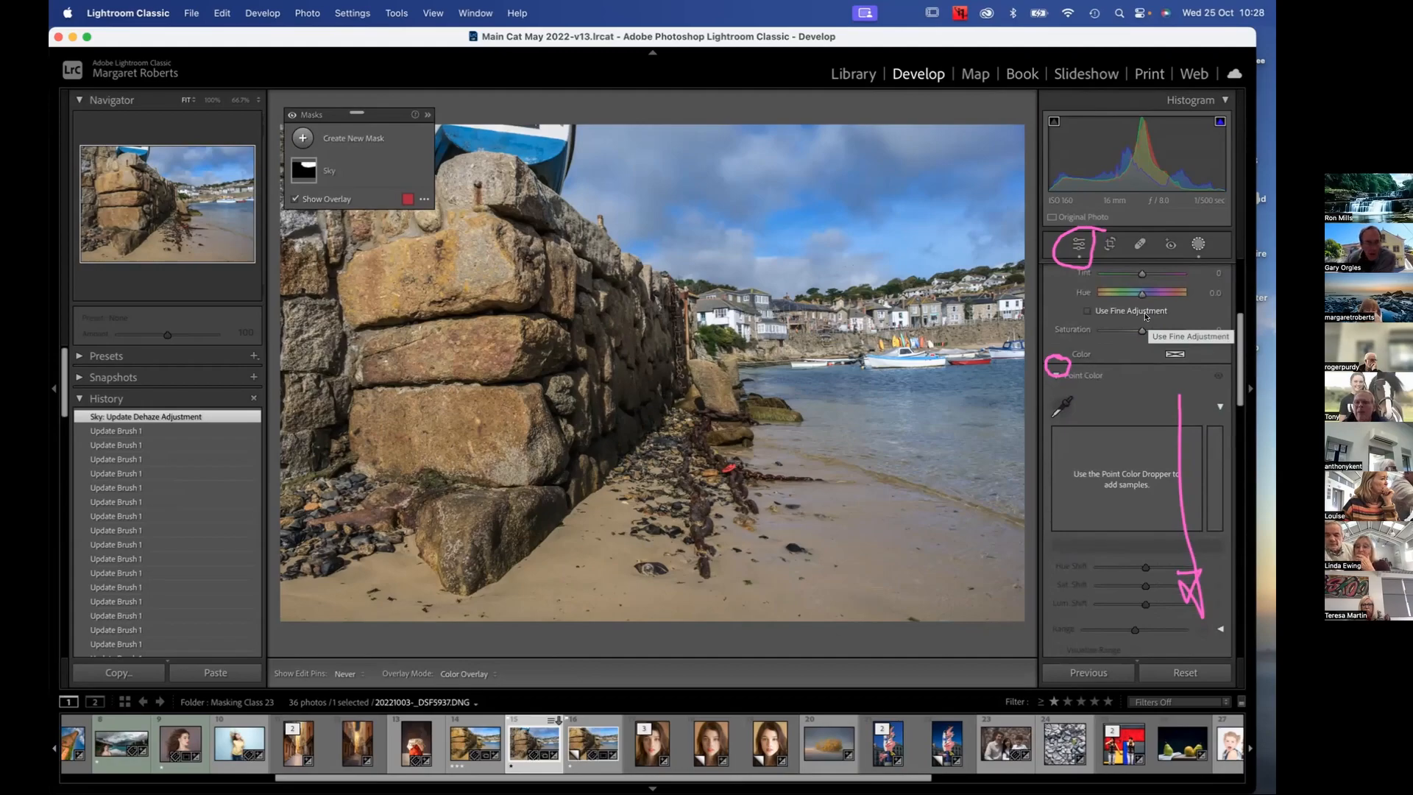
left_click(1054, 374)
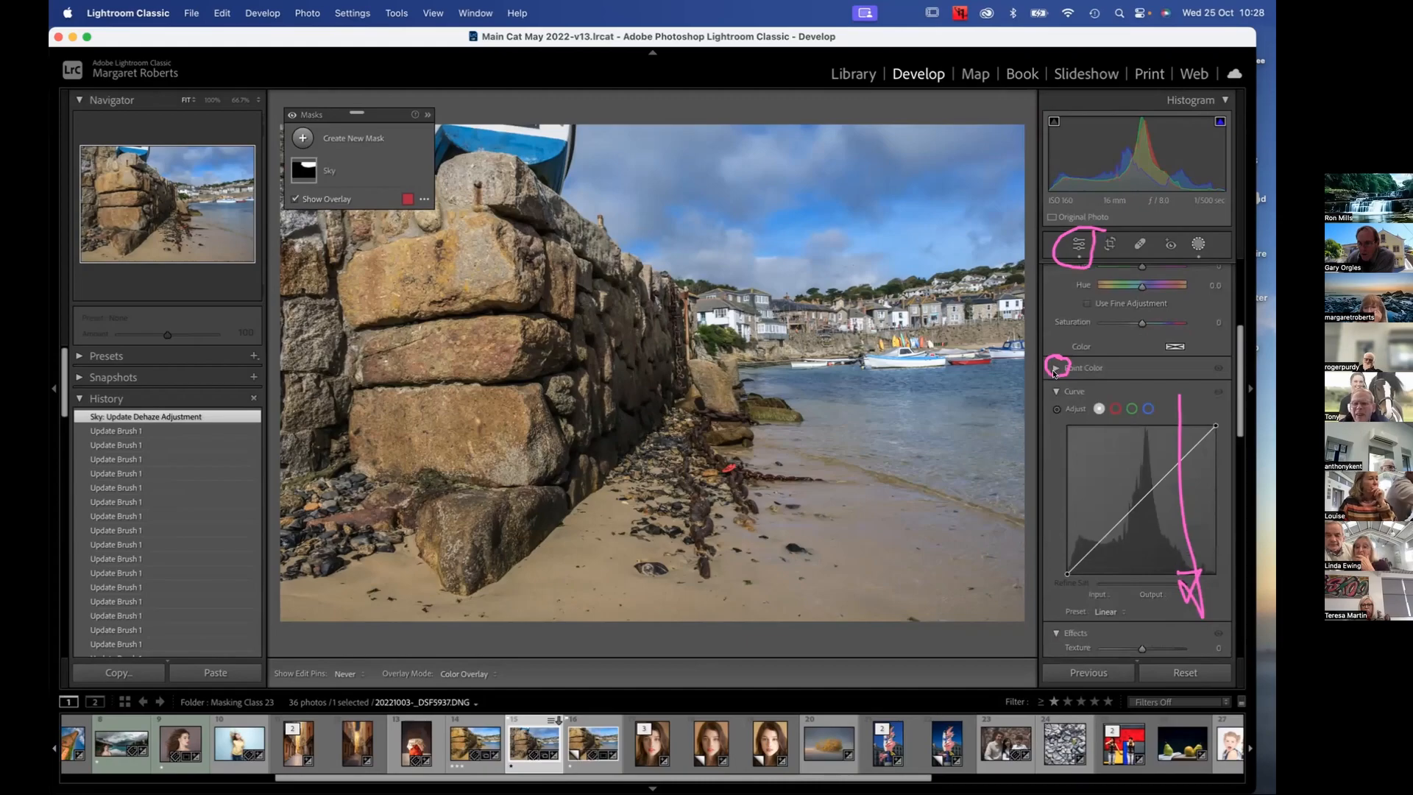
left_click(1056, 392)
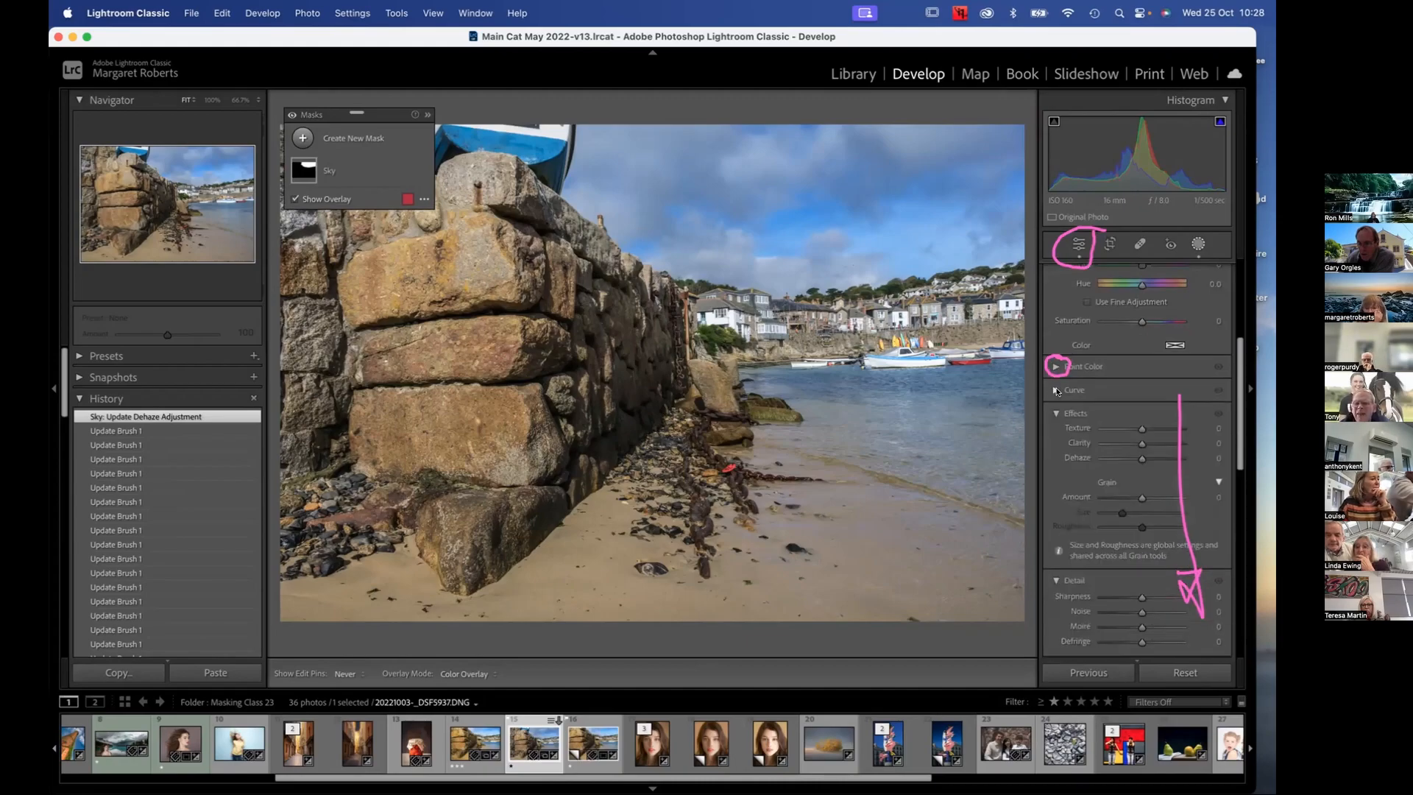
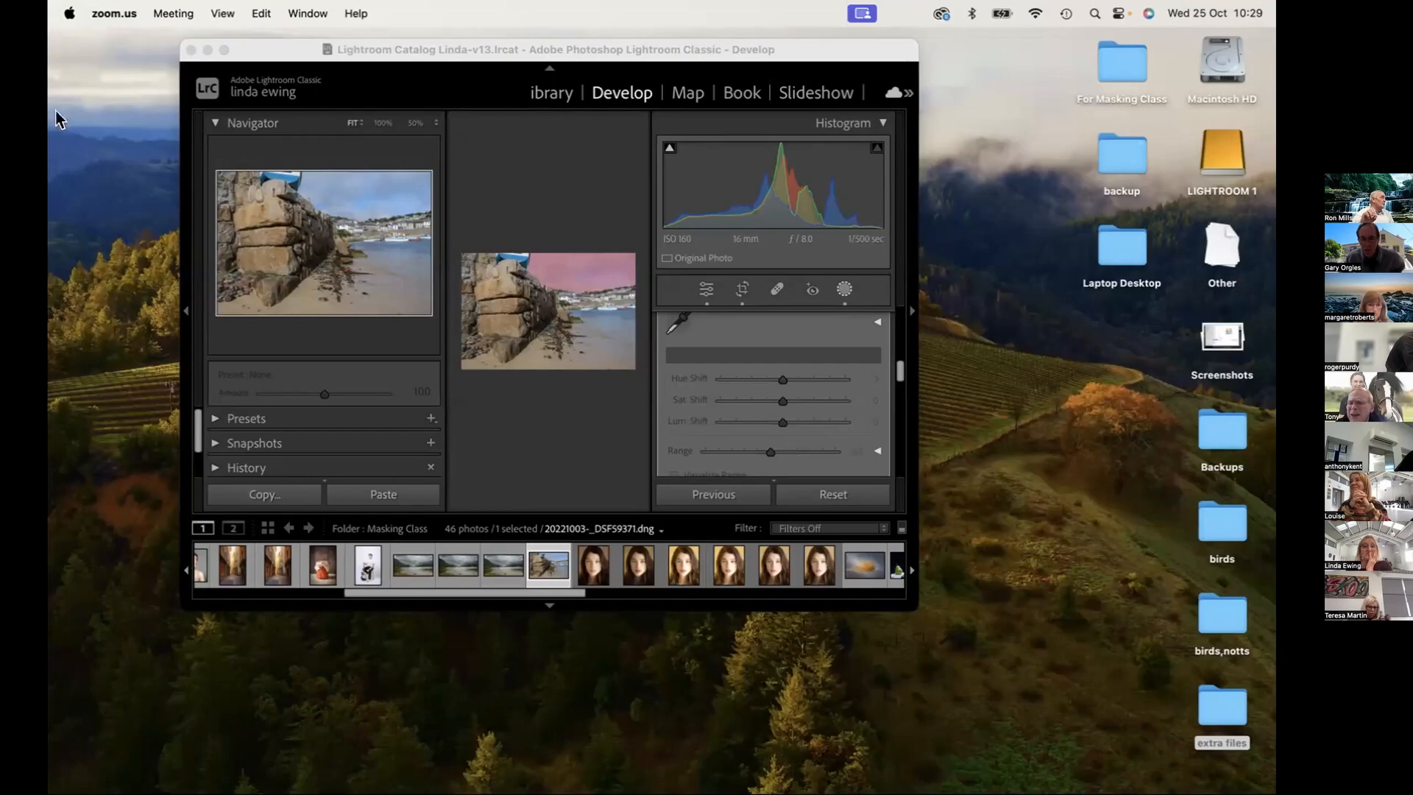
Enlarge the Develop window to full screen and collapse the Point Color section of the sky mask's adjustments
left_click(214, 38)
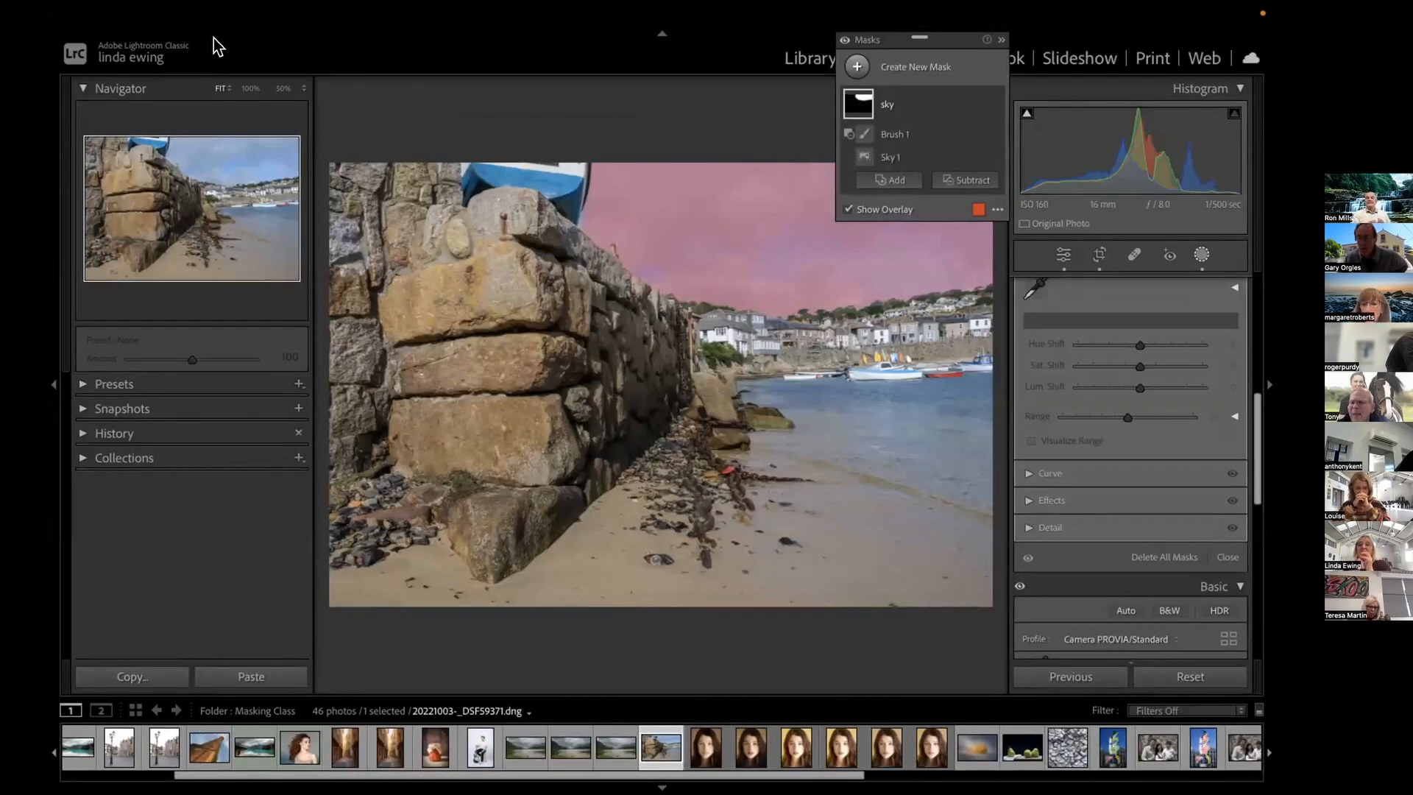
mouse_move(866, 138)
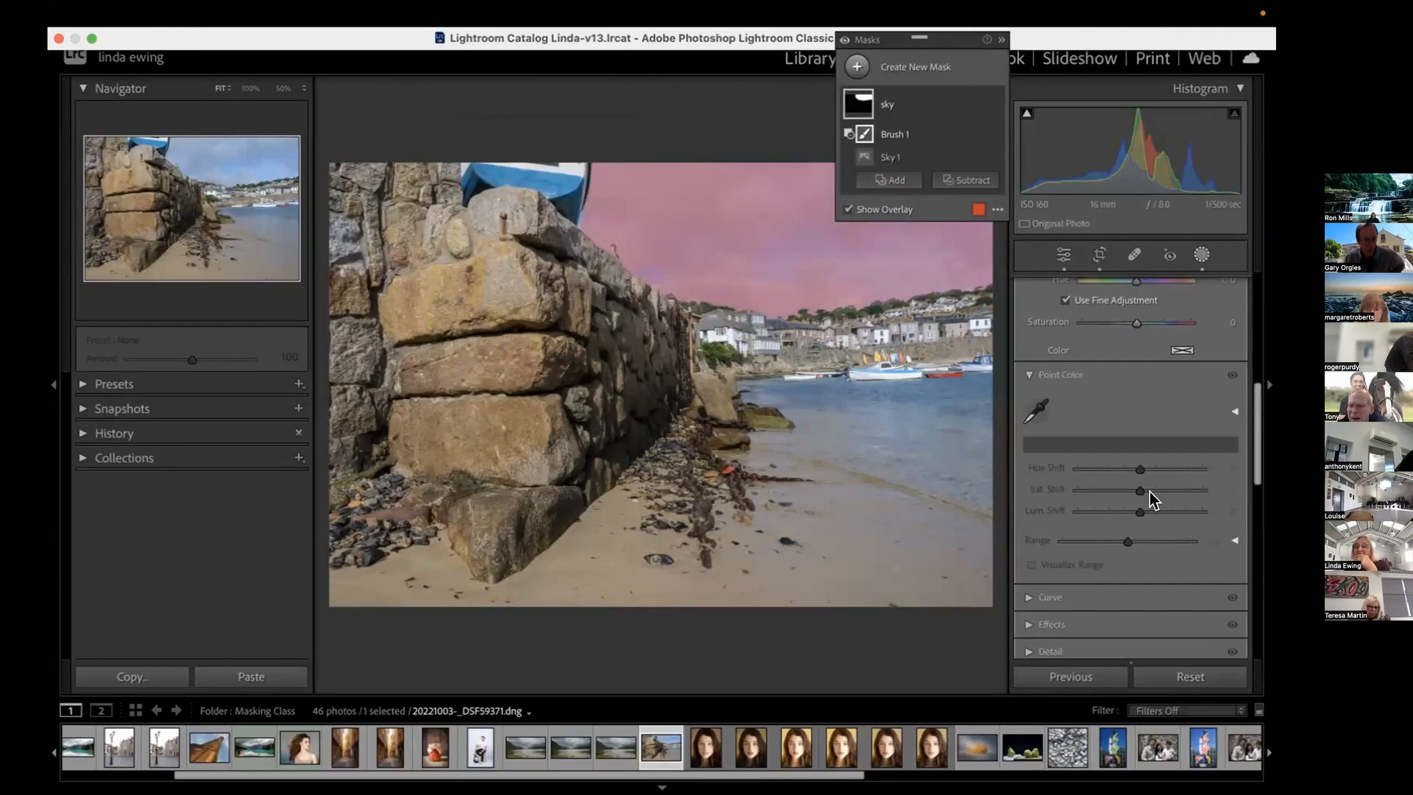
scroll(1150, 493, "up", 1)
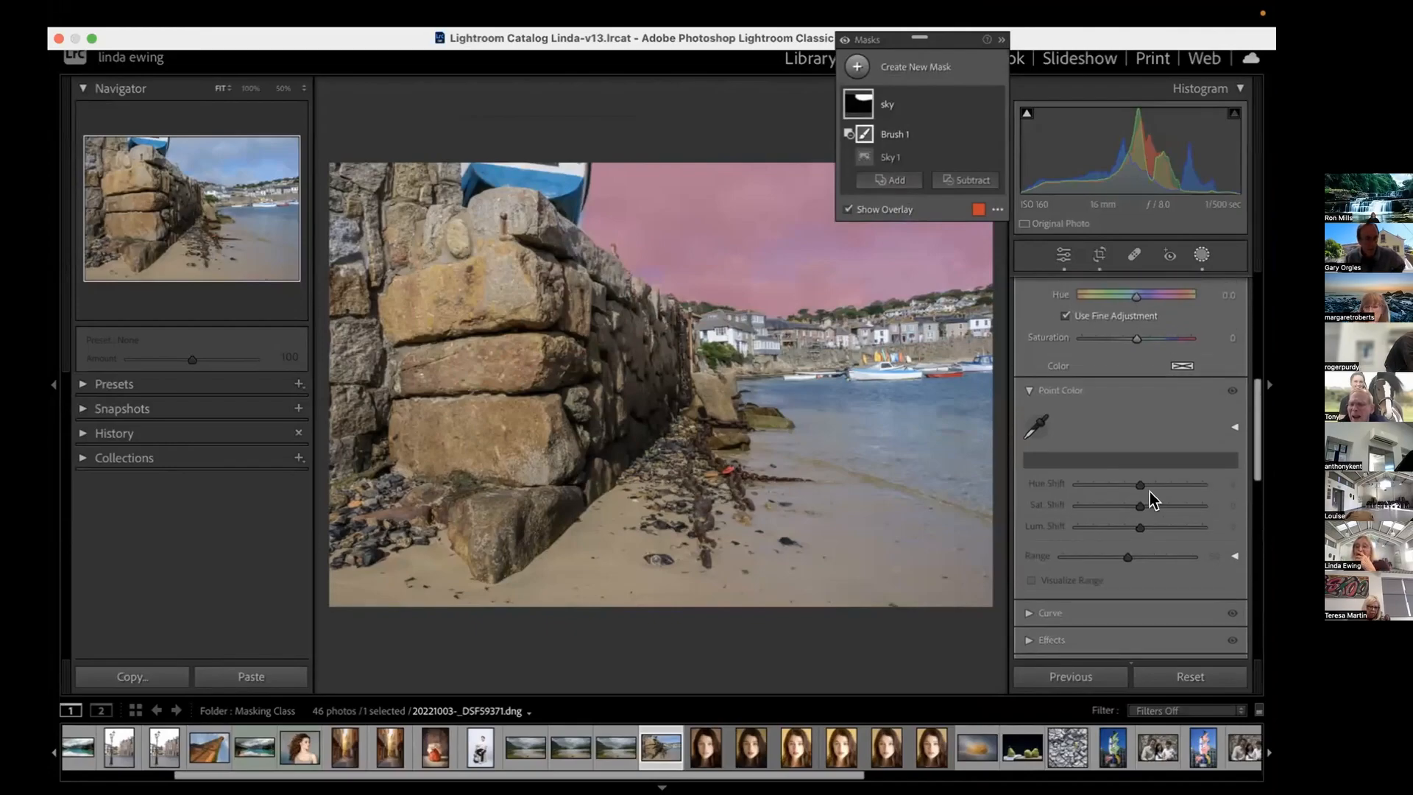
scroll(1150, 491, "down", 1)
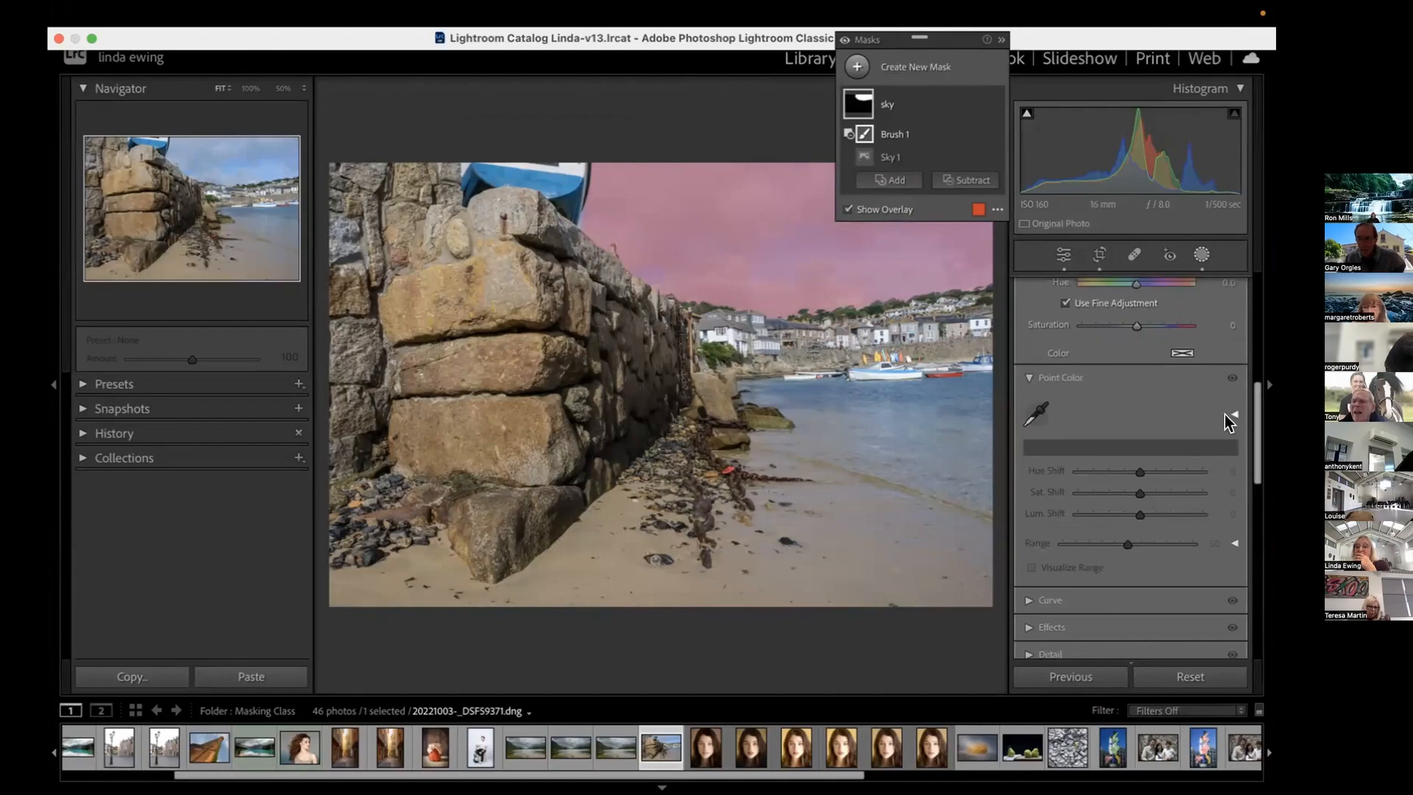
left_click(1027, 378)
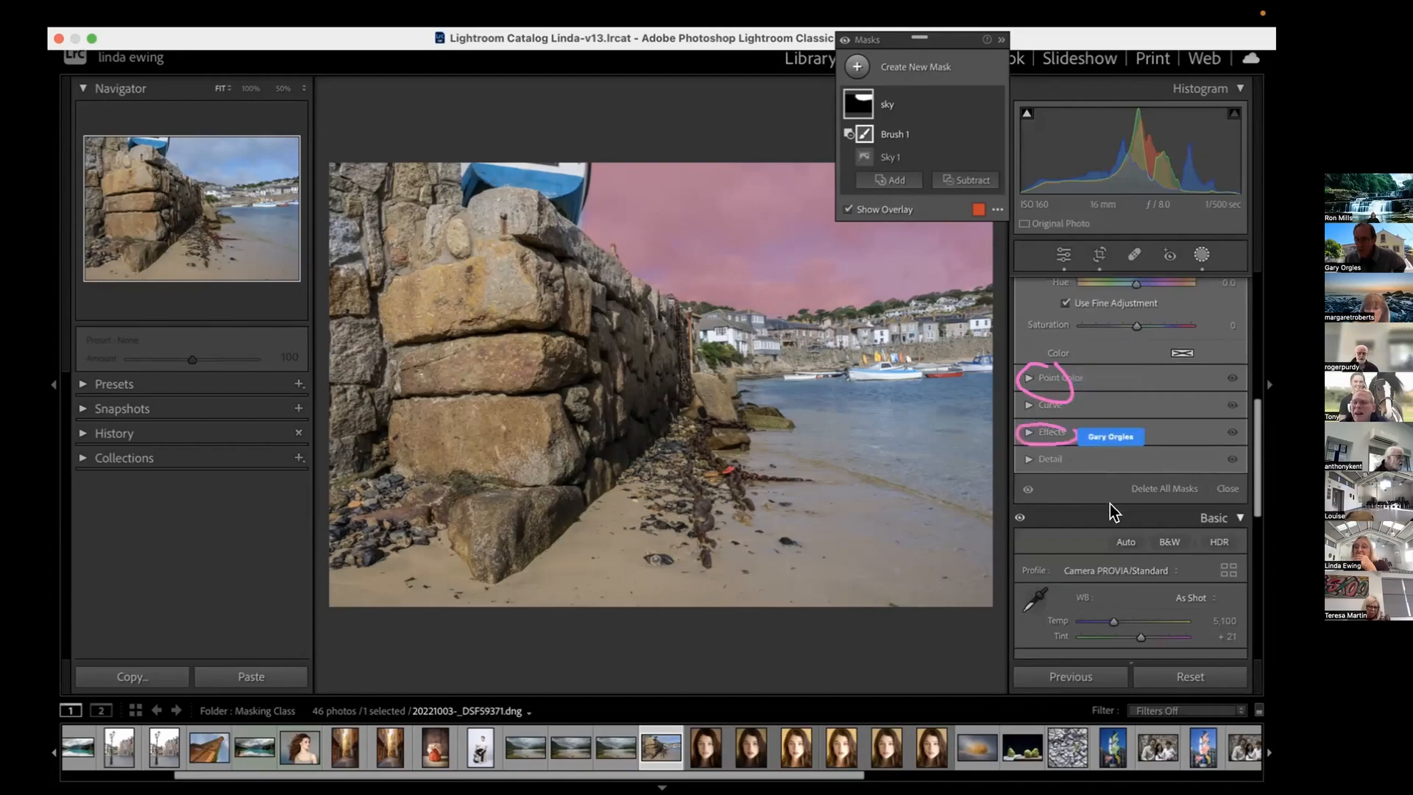
Expand the mask's Effects section and lower the sky mask's Dehaze to about -7
left_click(1028, 433)
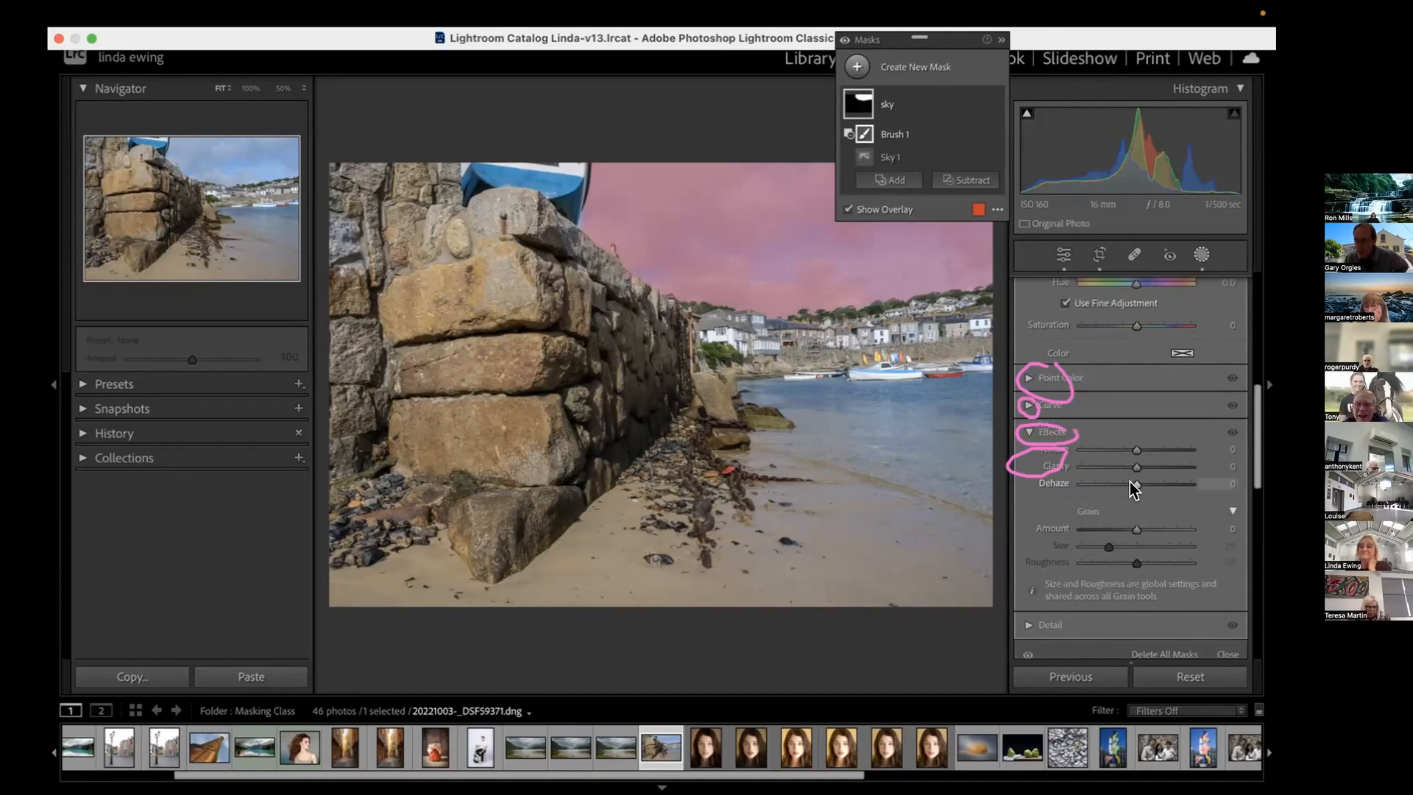
left_click_drag(1133, 487, 1127, 488)
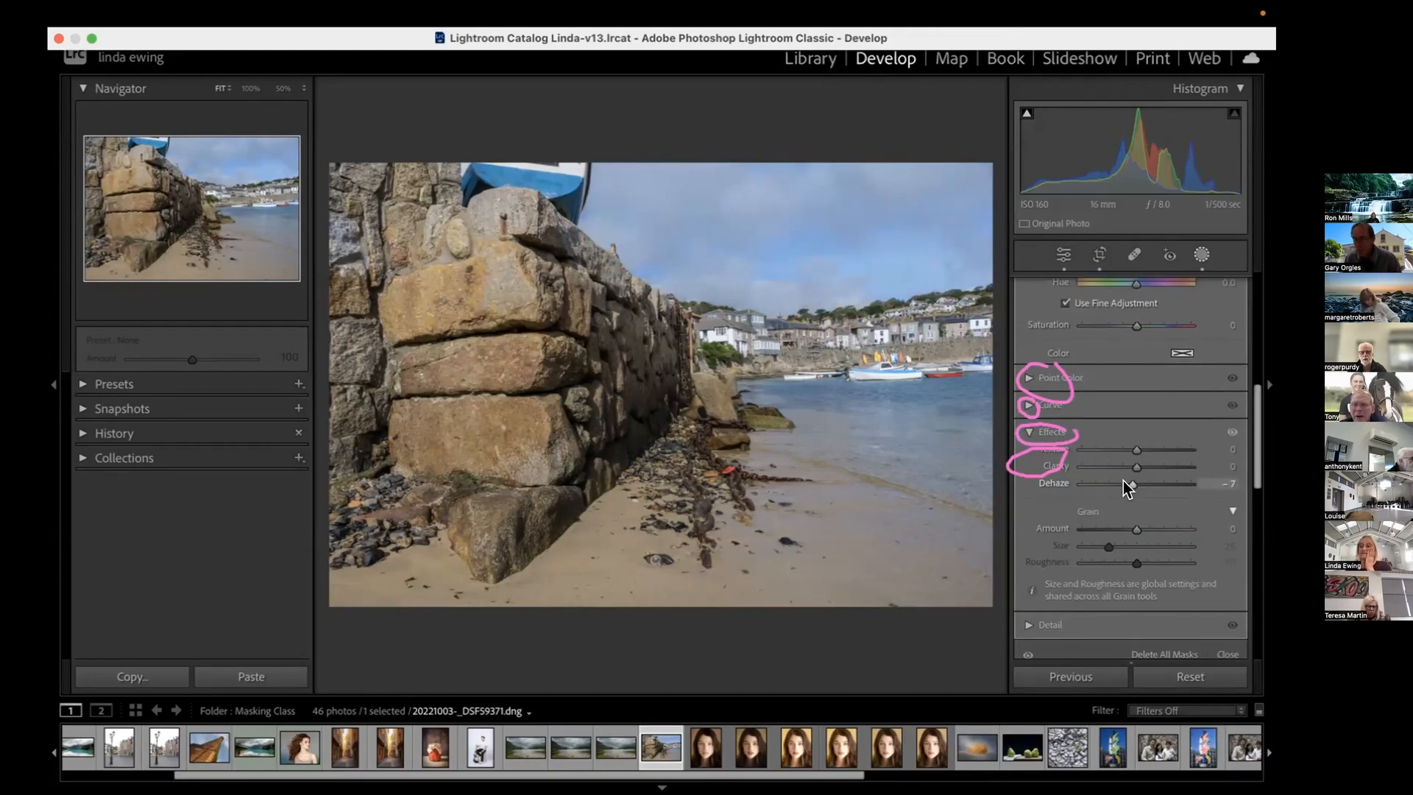
left_click_drag(1126, 488, 1125, 488)
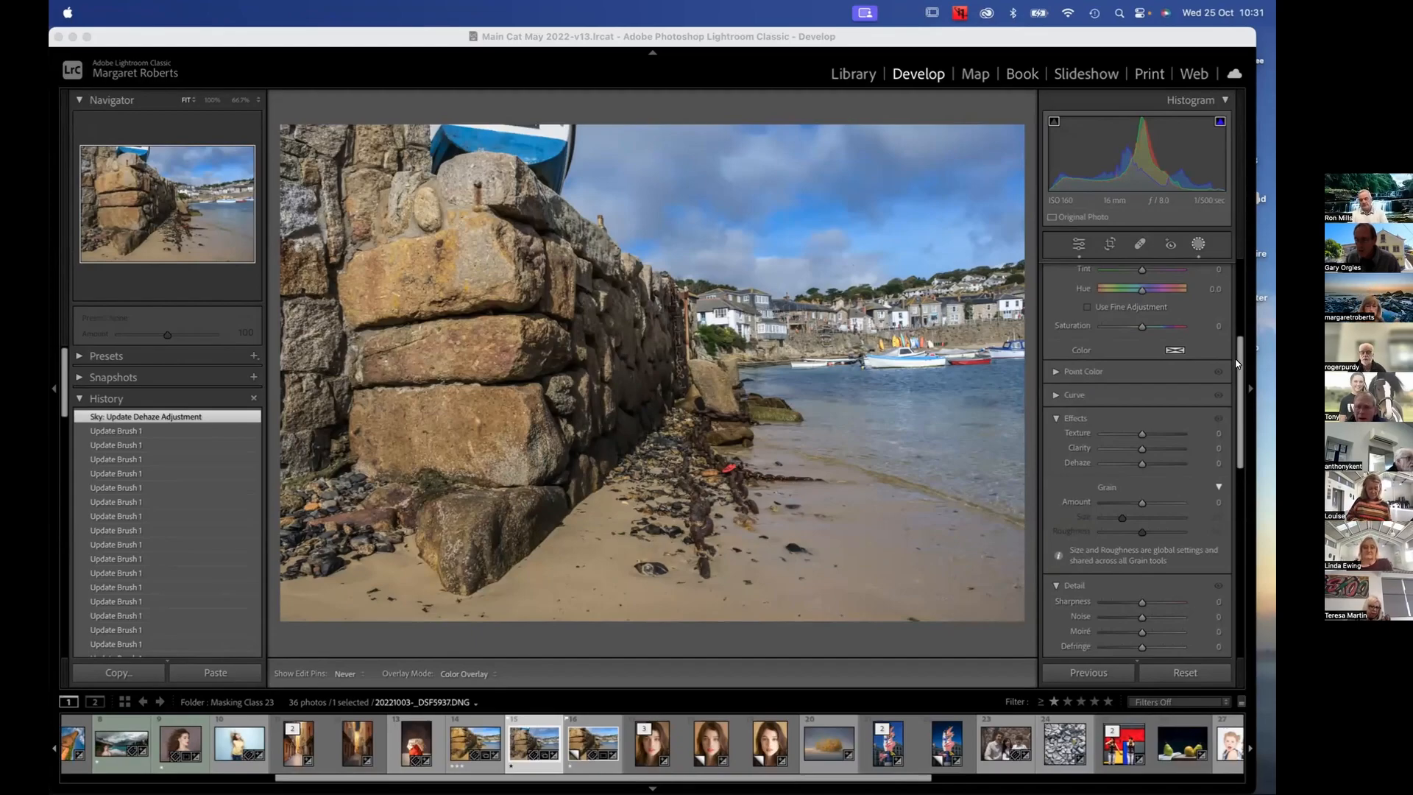
Close and reopen masking twice, and try a Dehaze of about -4 with no mask selected
left_click_drag(1239, 362, 1239, 289)
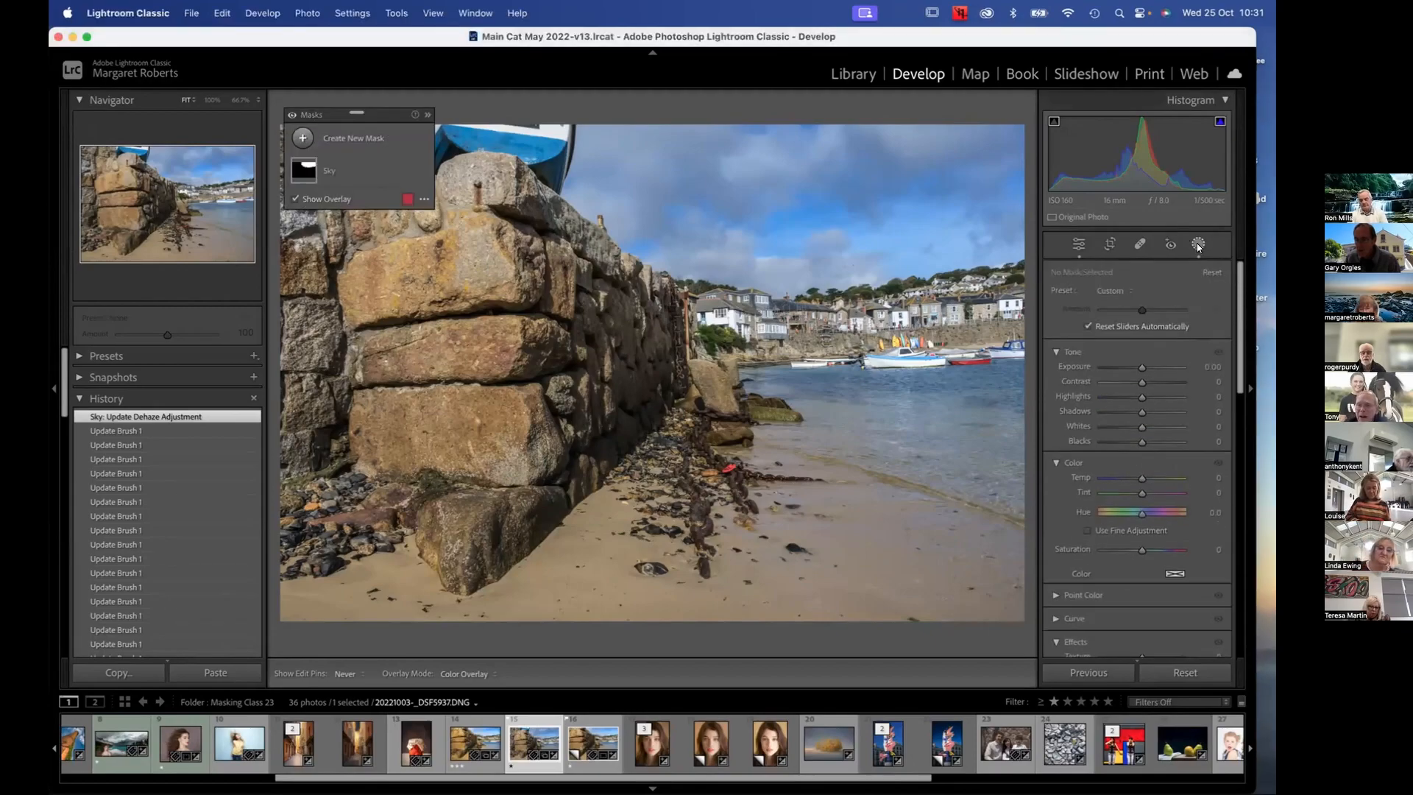
left_click(1197, 244)
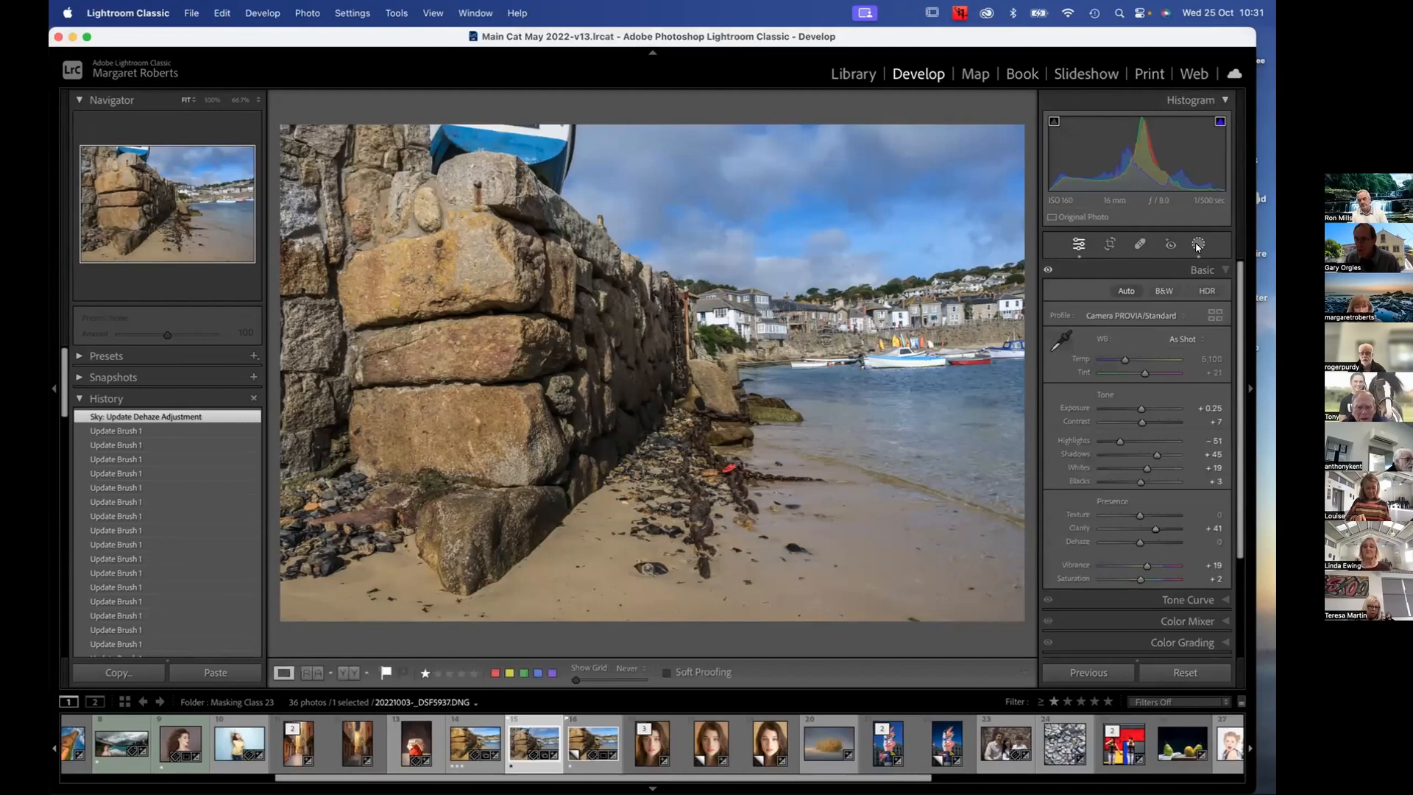
left_click(1198, 245)
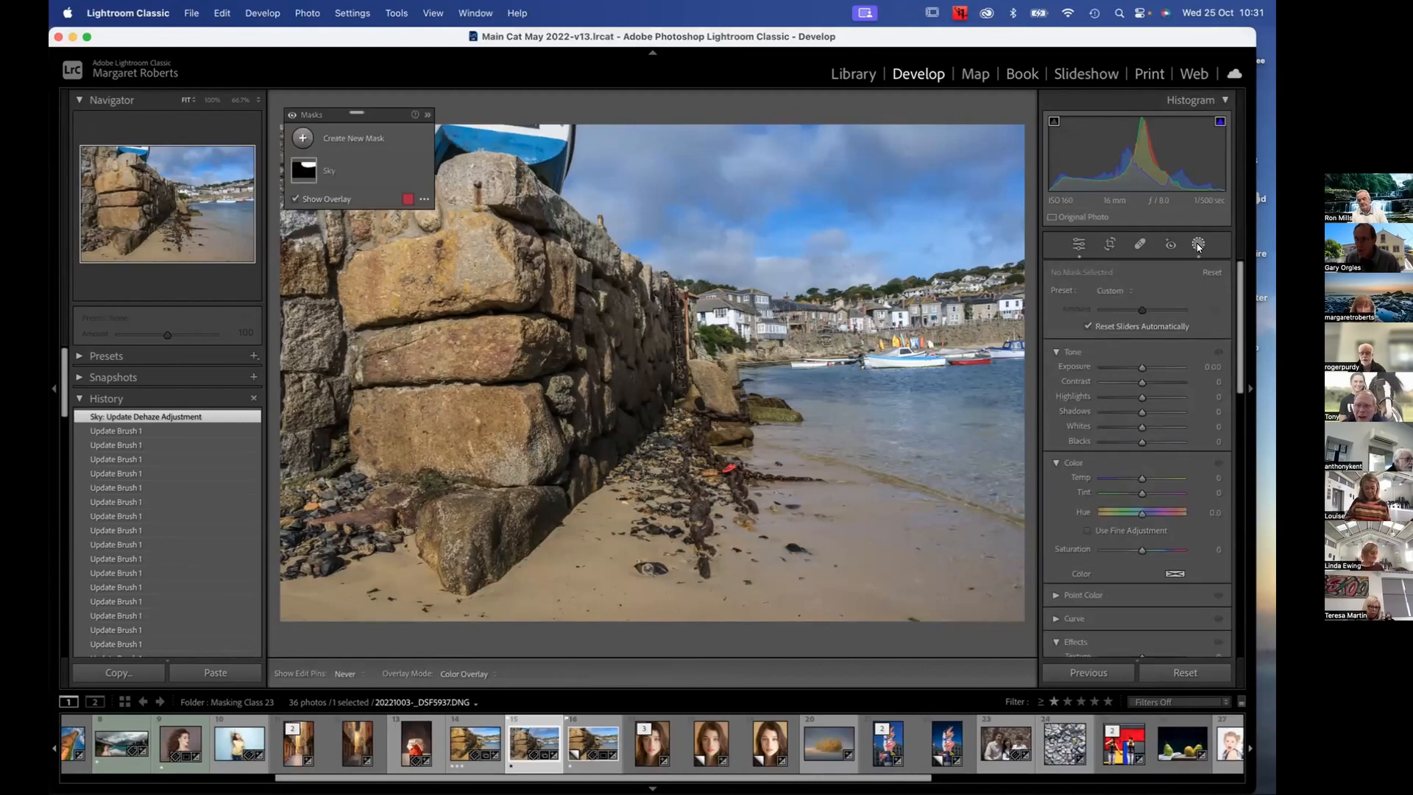
left_click(1197, 246)
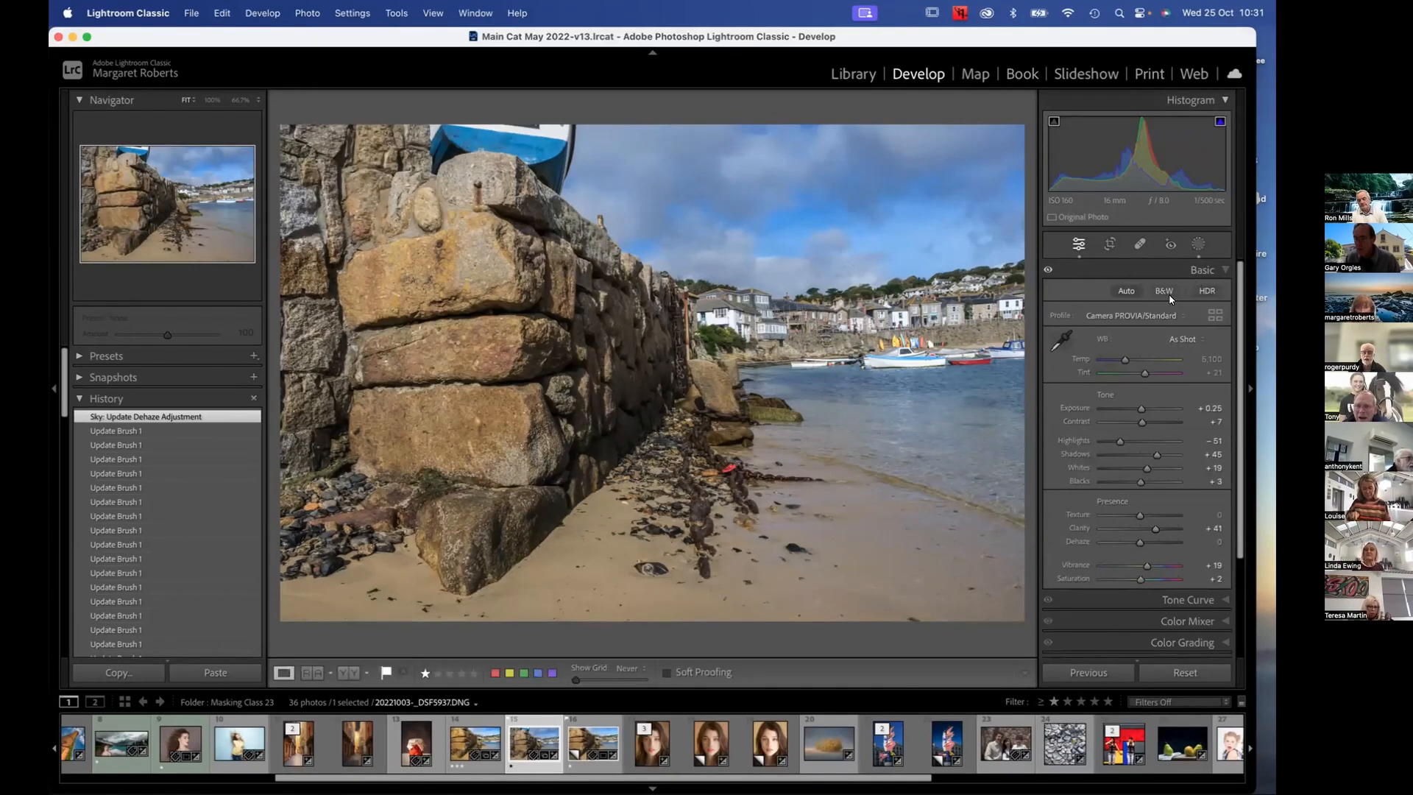
left_click(1198, 245)
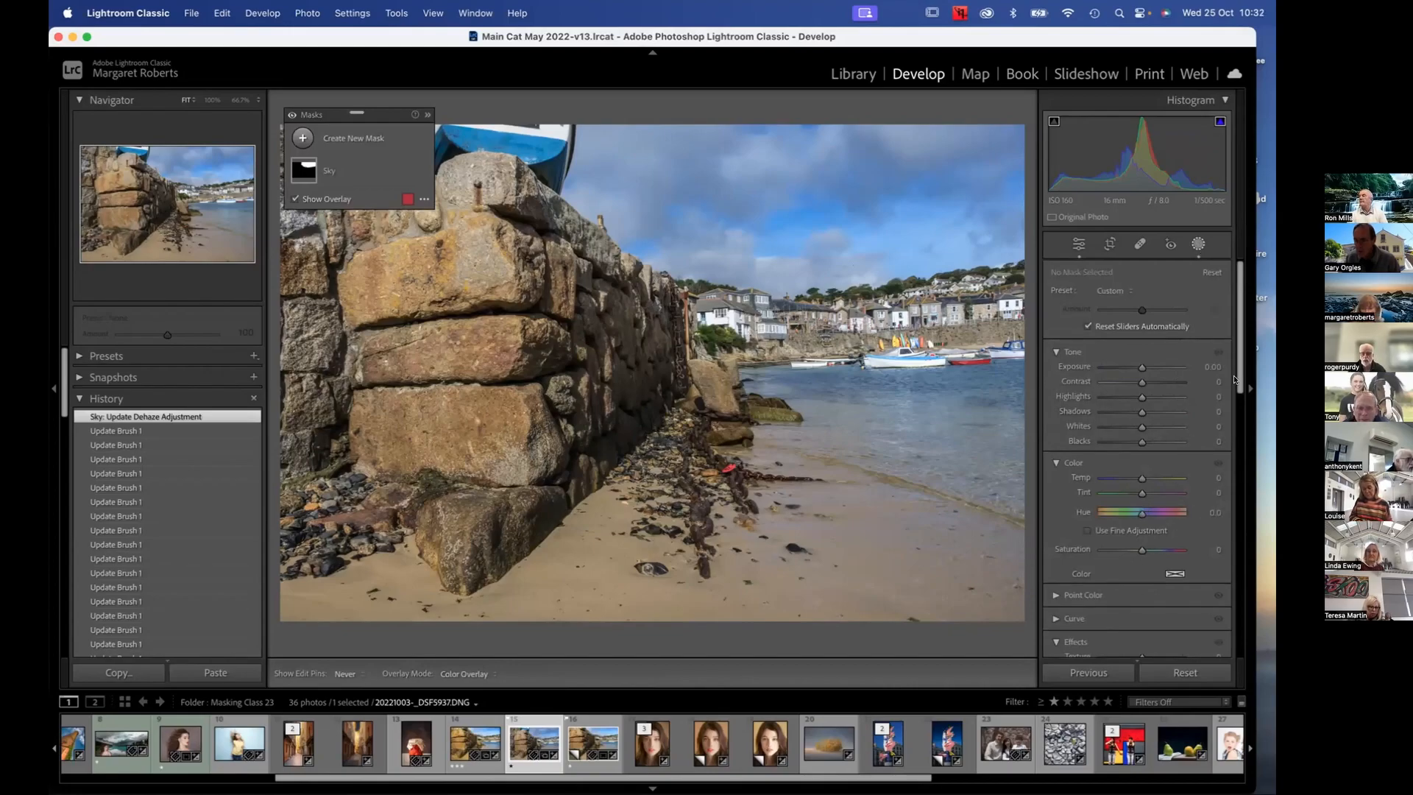
left_click_drag(1237, 399, 1236, 501)
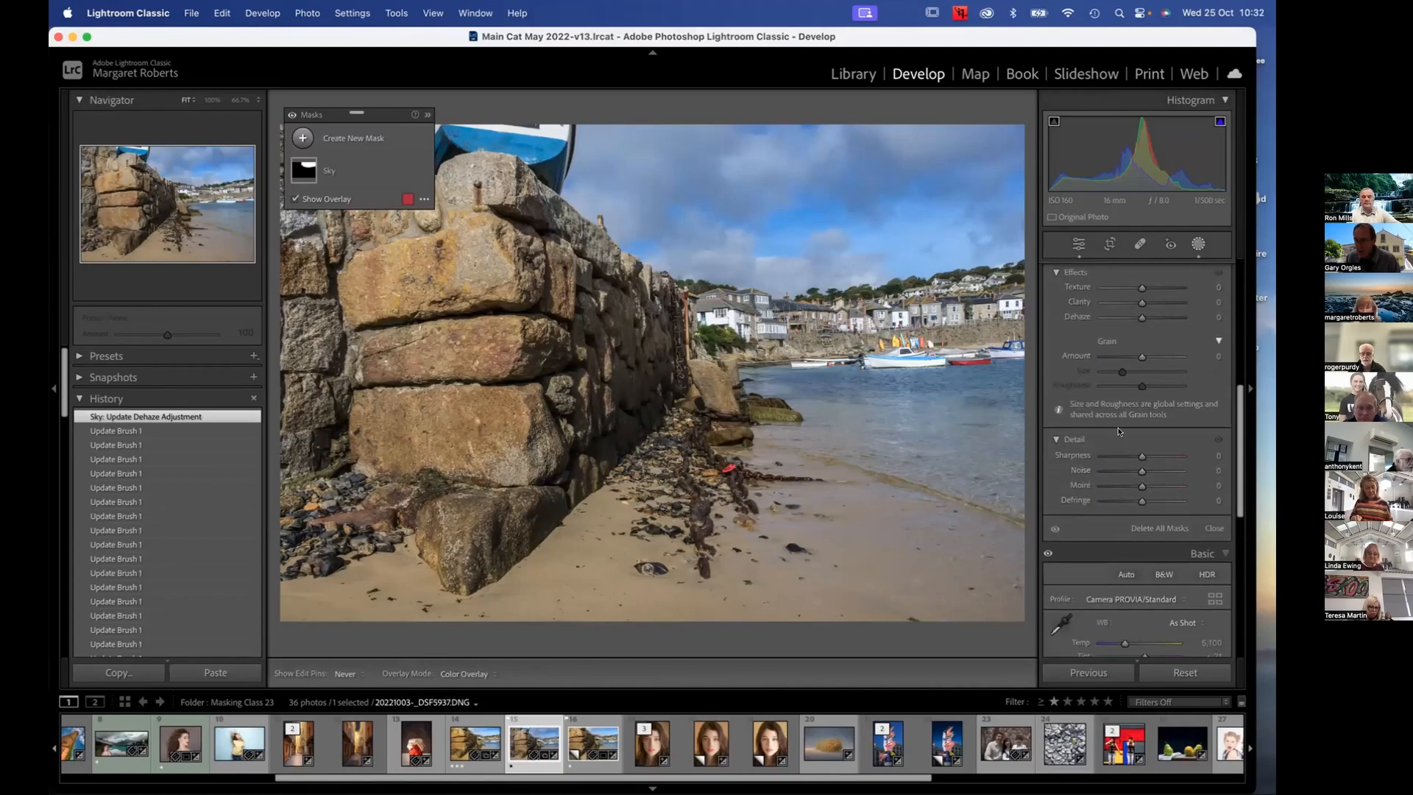
mouse_move(1125, 316)
left_mouse_down()
mouse_move(1156, 318)
mouse_move(1141, 318)
left_mouse_up()
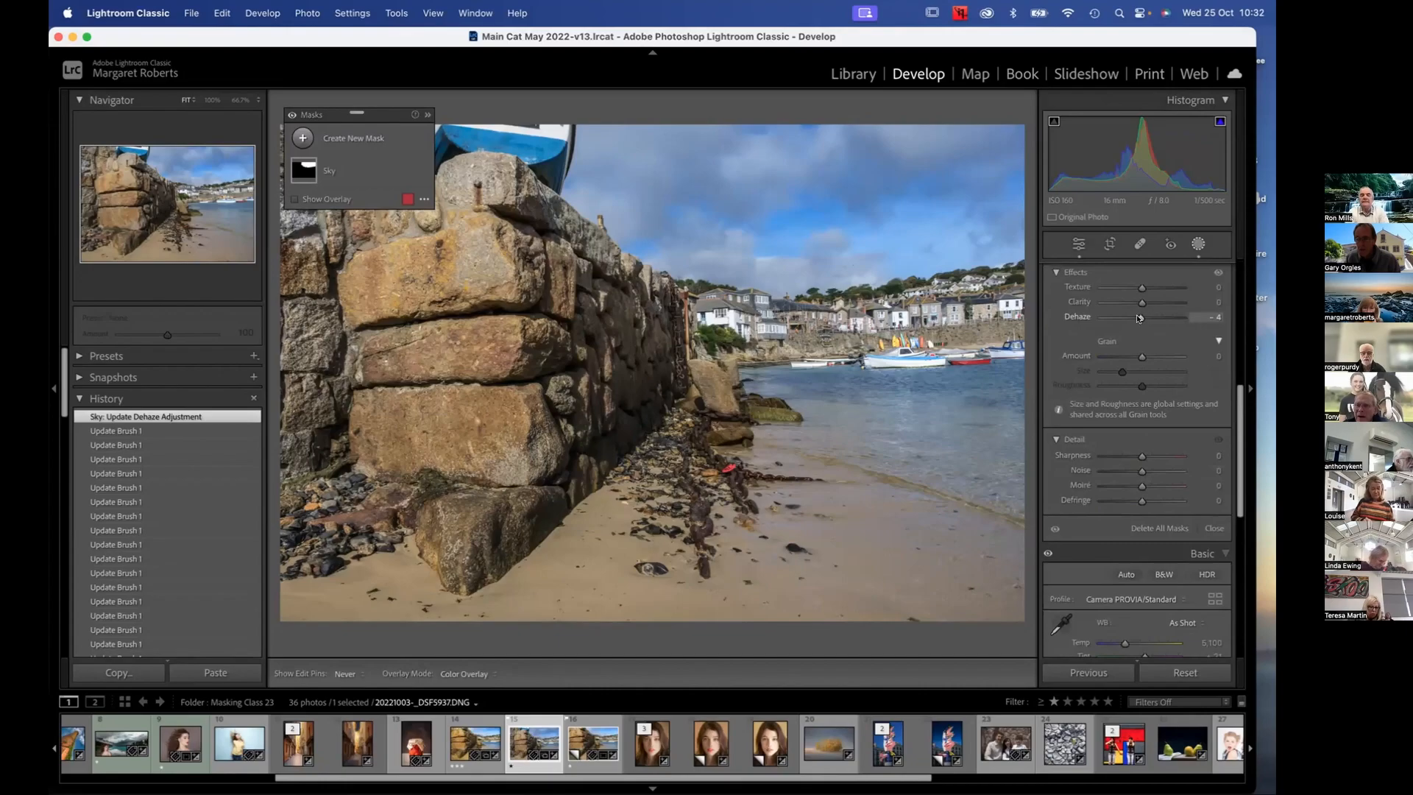
Select the Sky mask and its Brush 1 component, and raise the mask's Dehaze to 30
left_click(343, 170)
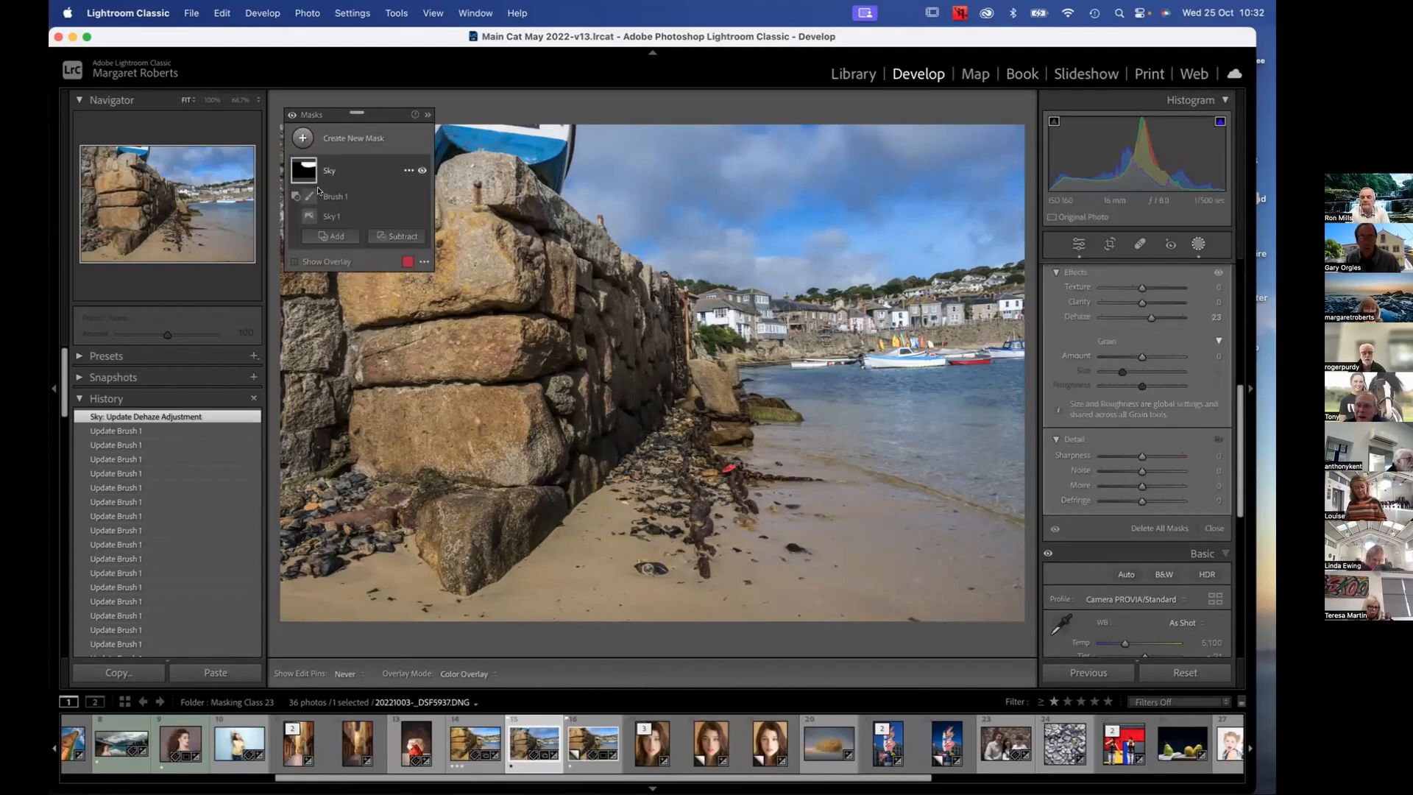
left_click(319, 193)
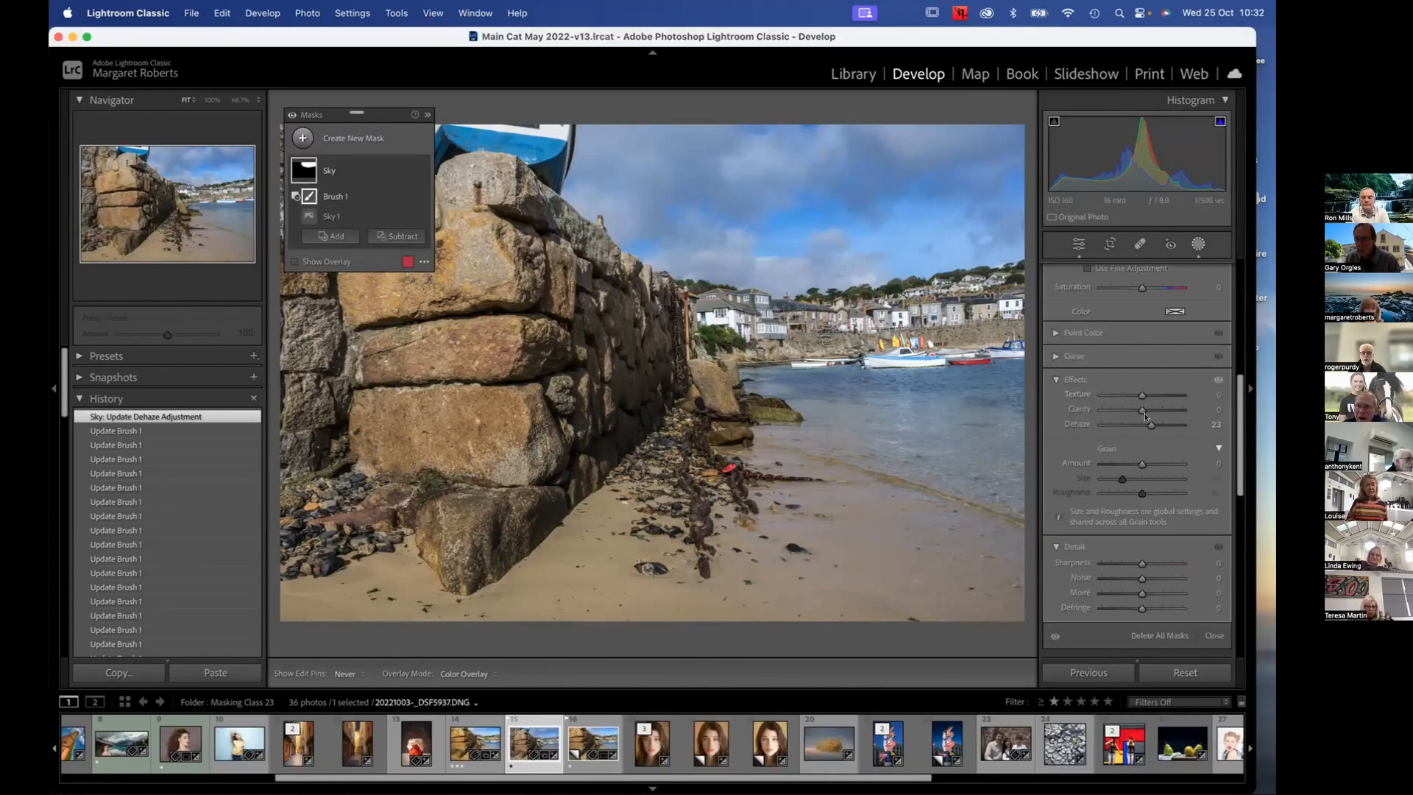
left_click_drag(1151, 425, 1226, 432)
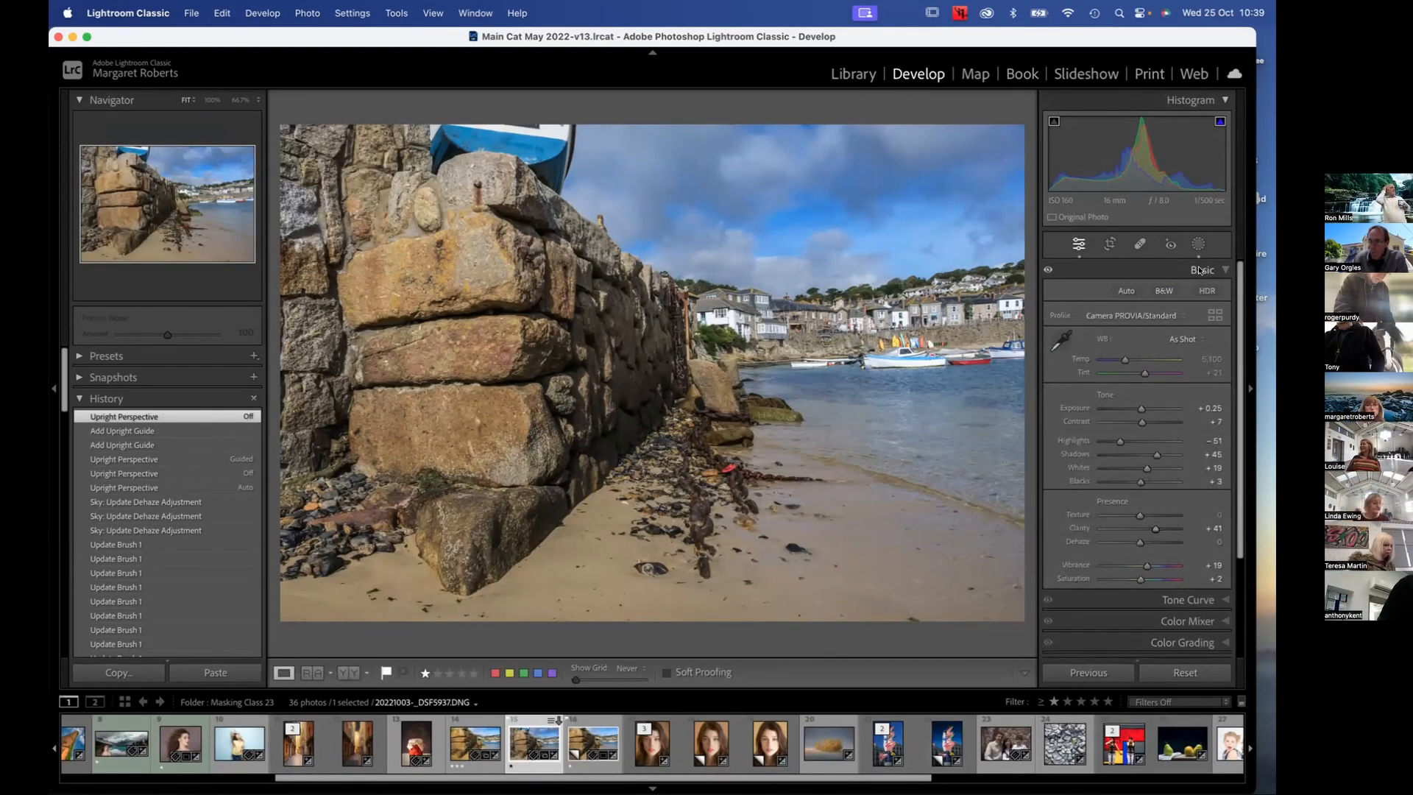
Reopen masking, move the Masks panel over the beach area of the photo, and select the Sky mask
left_click(1194, 245)
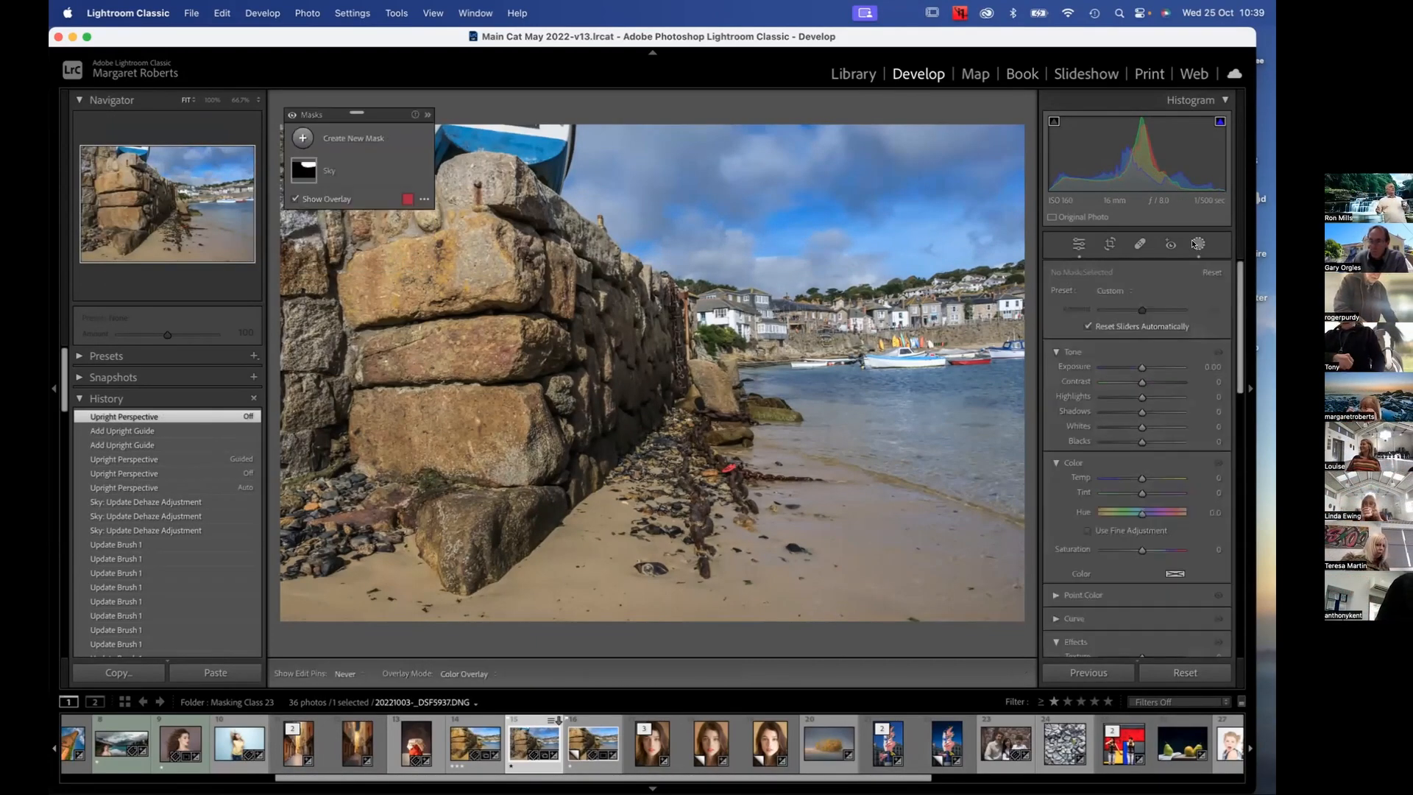
left_click_drag(329, 109, 857, 425)
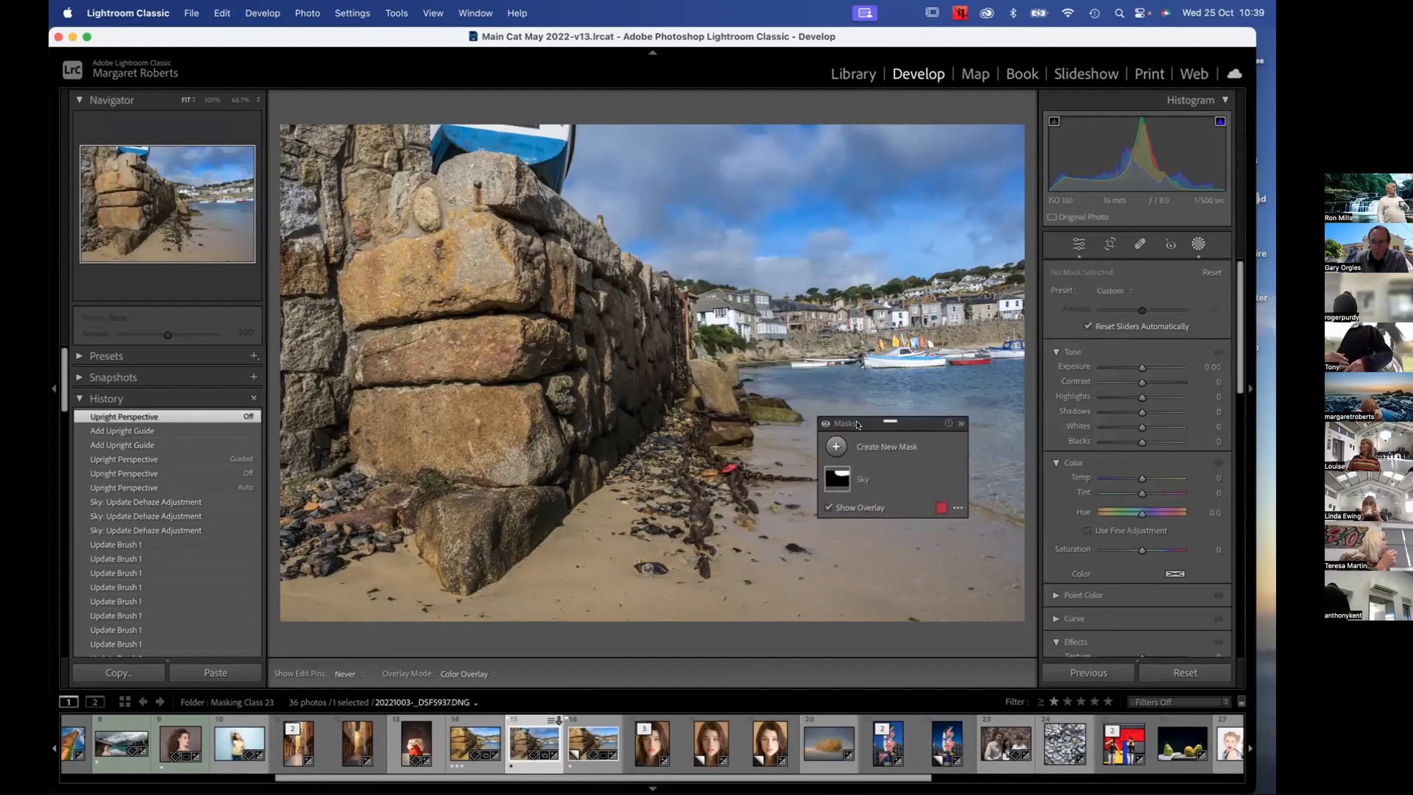
left_click(836, 478)
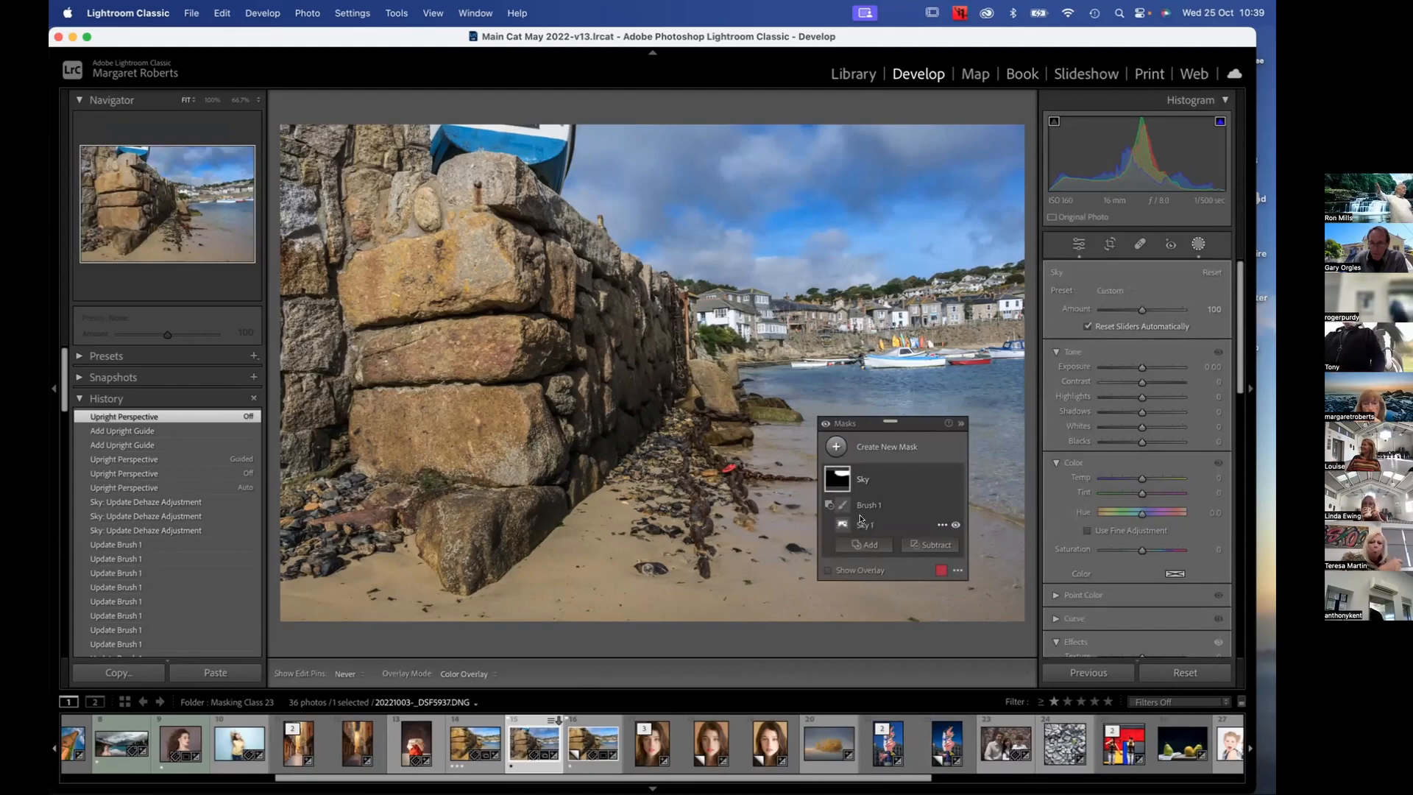
left_click_drag(867, 421, 830, 445)
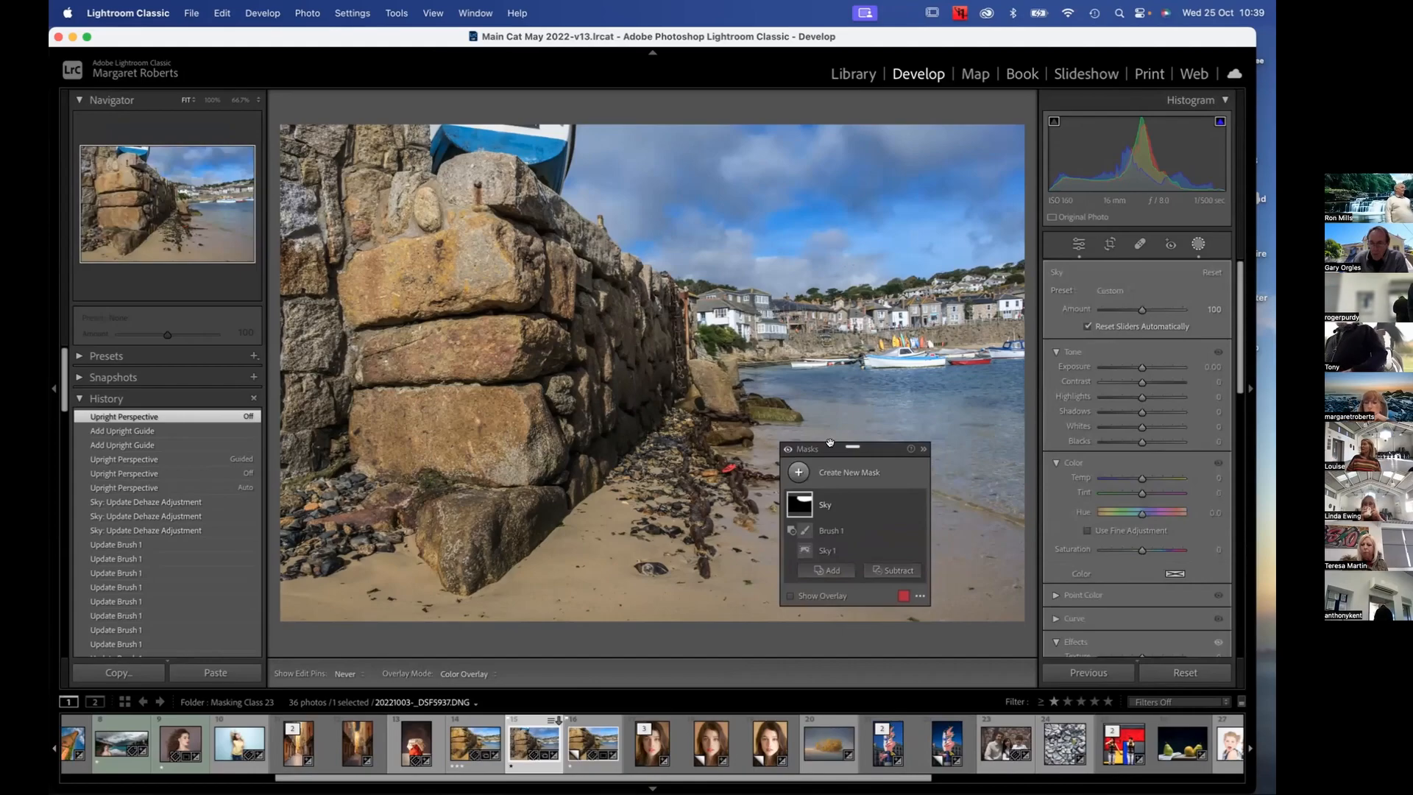
Expand the Transform section below the mask adjustments
scroll(1121, 494, "down", 5)
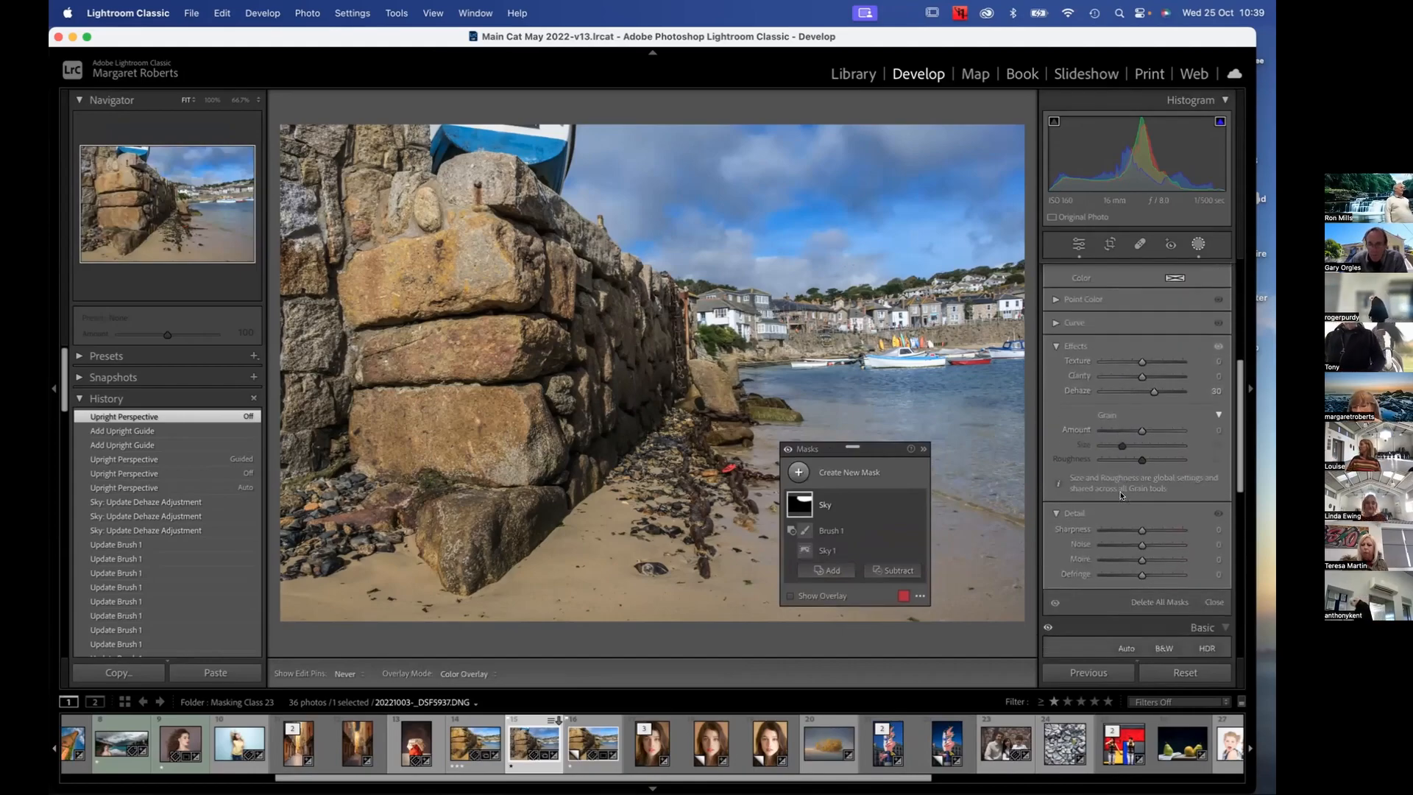
scroll(1122, 498, "down", 6)
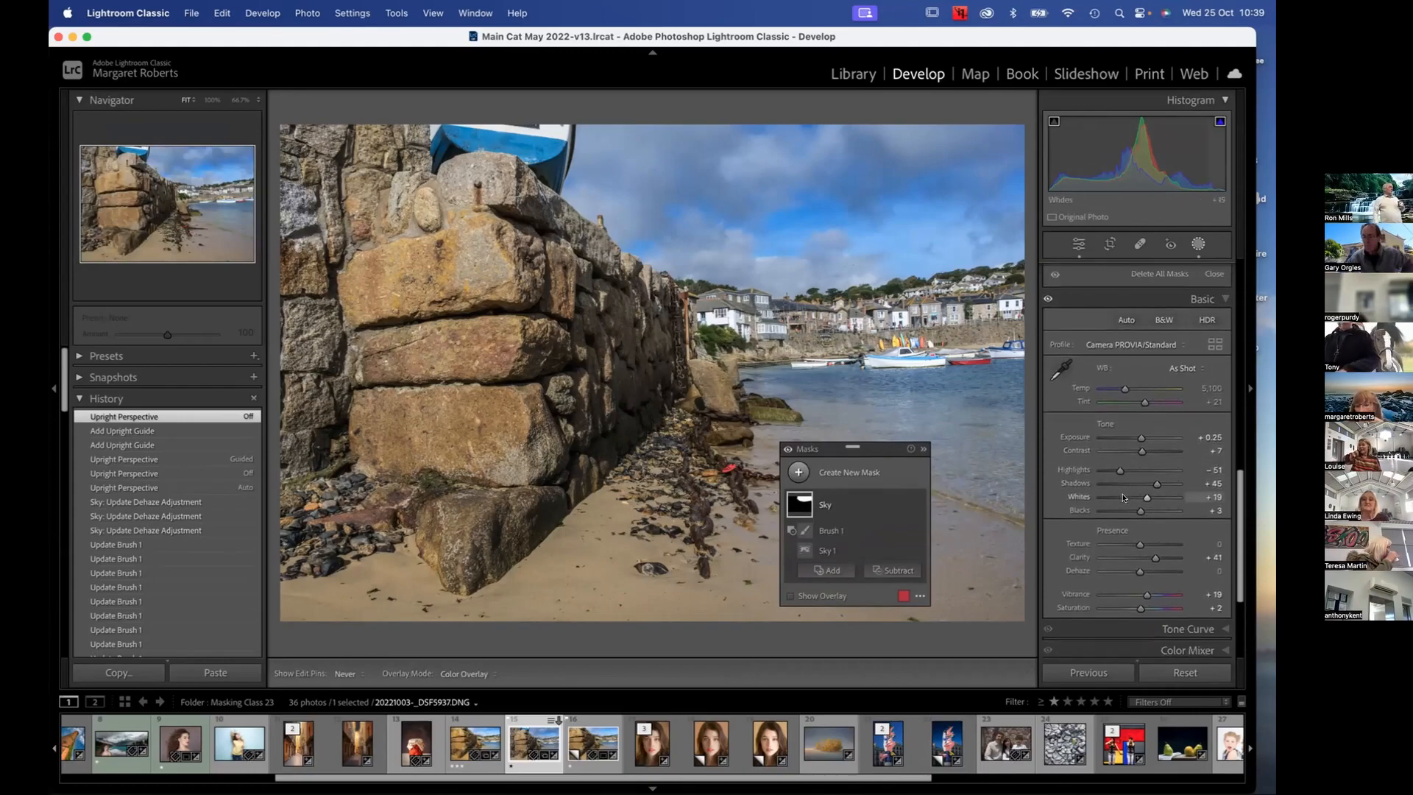
scroll(1123, 498, "down", 4)
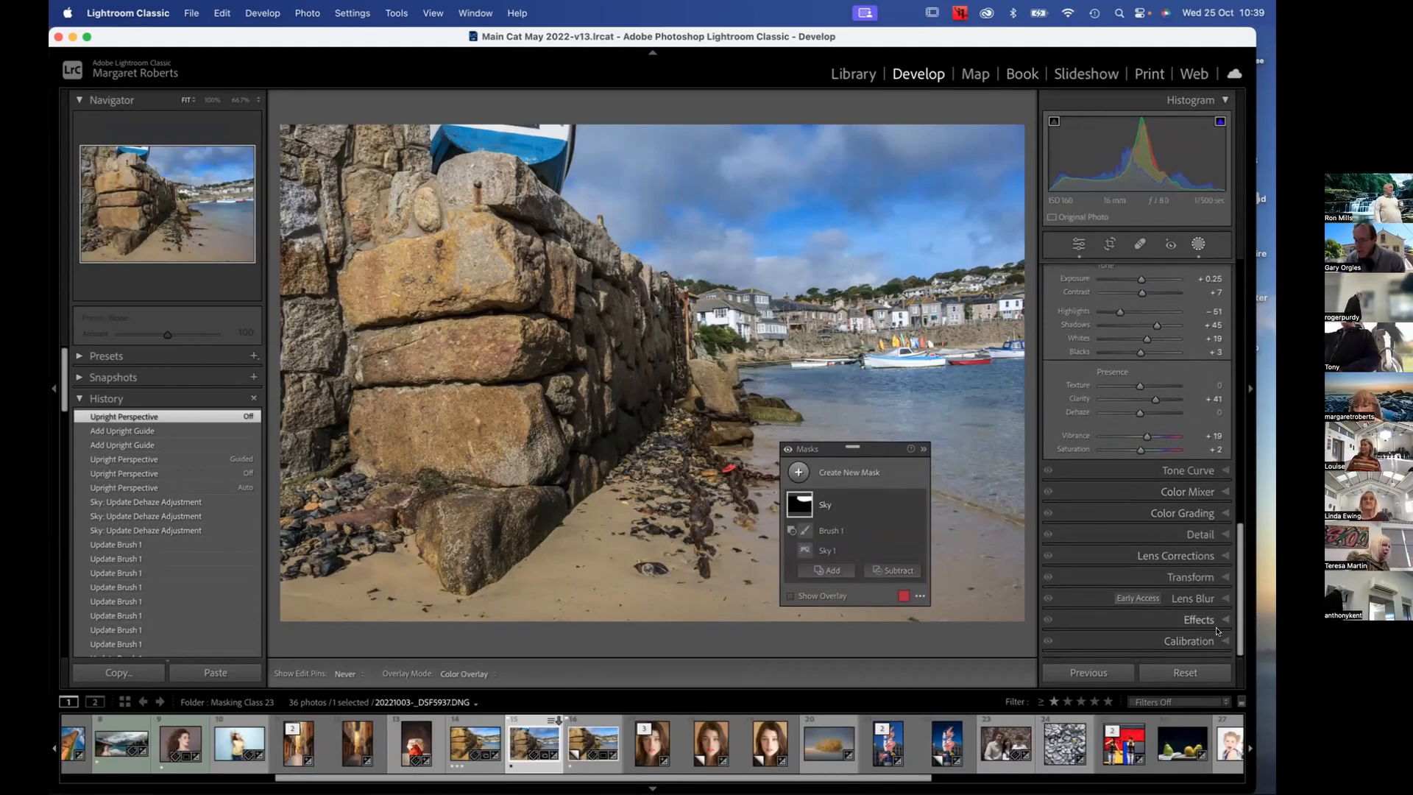
scroll(1189, 575, "up", 1)
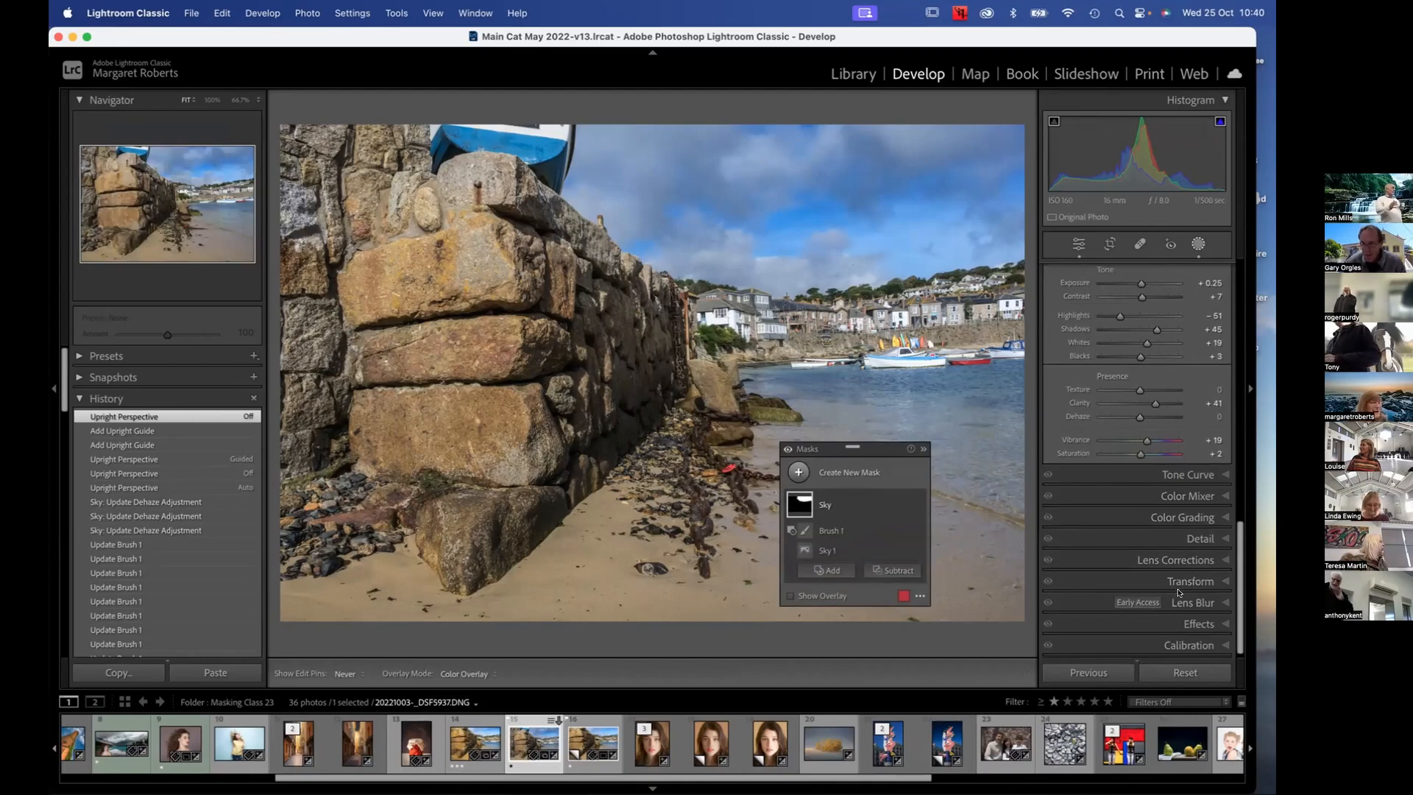
left_click(1187, 582)
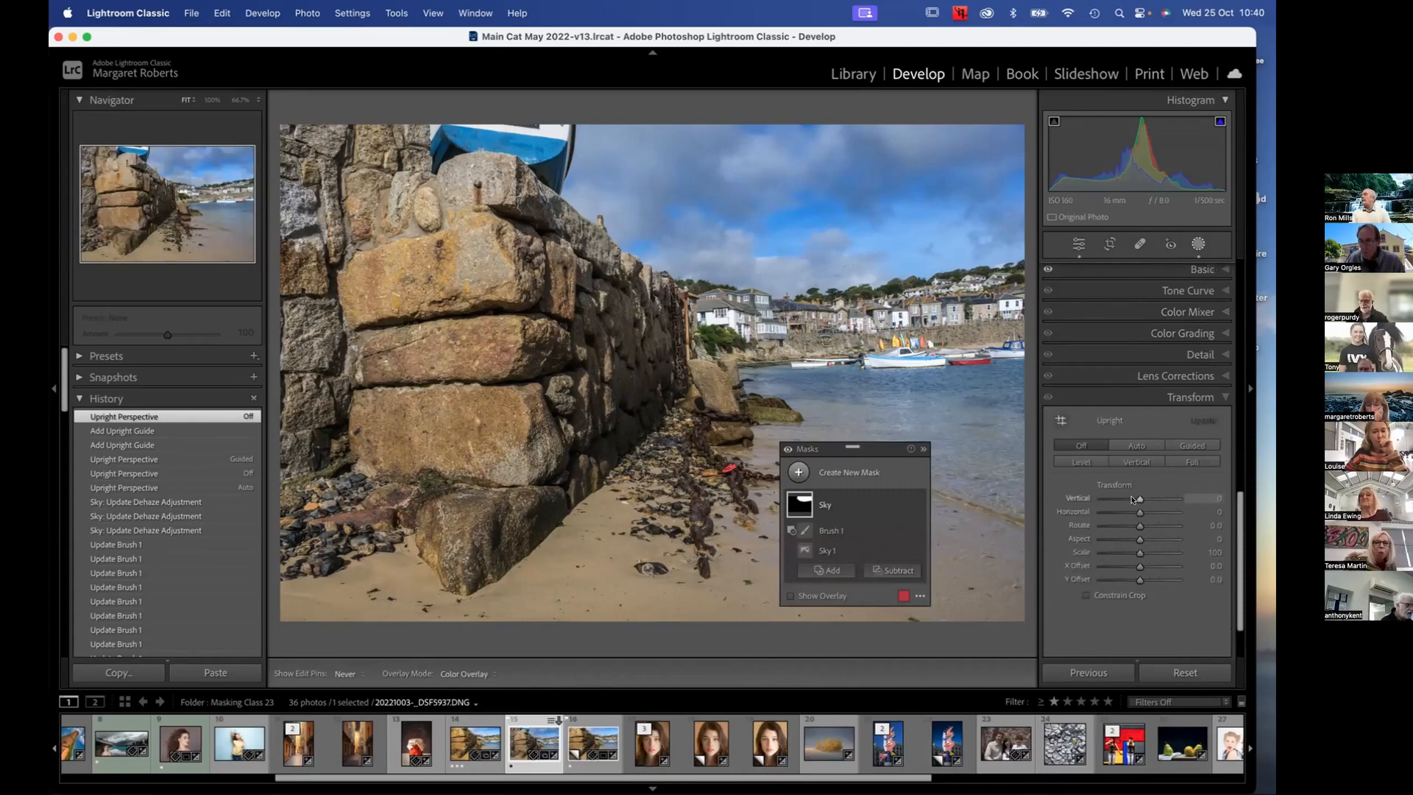
Close and reopen masking, and try a Dehaze of about 72 with no mask selected
left_click(1194, 244)
scroll(1140, 404, "up", 2)
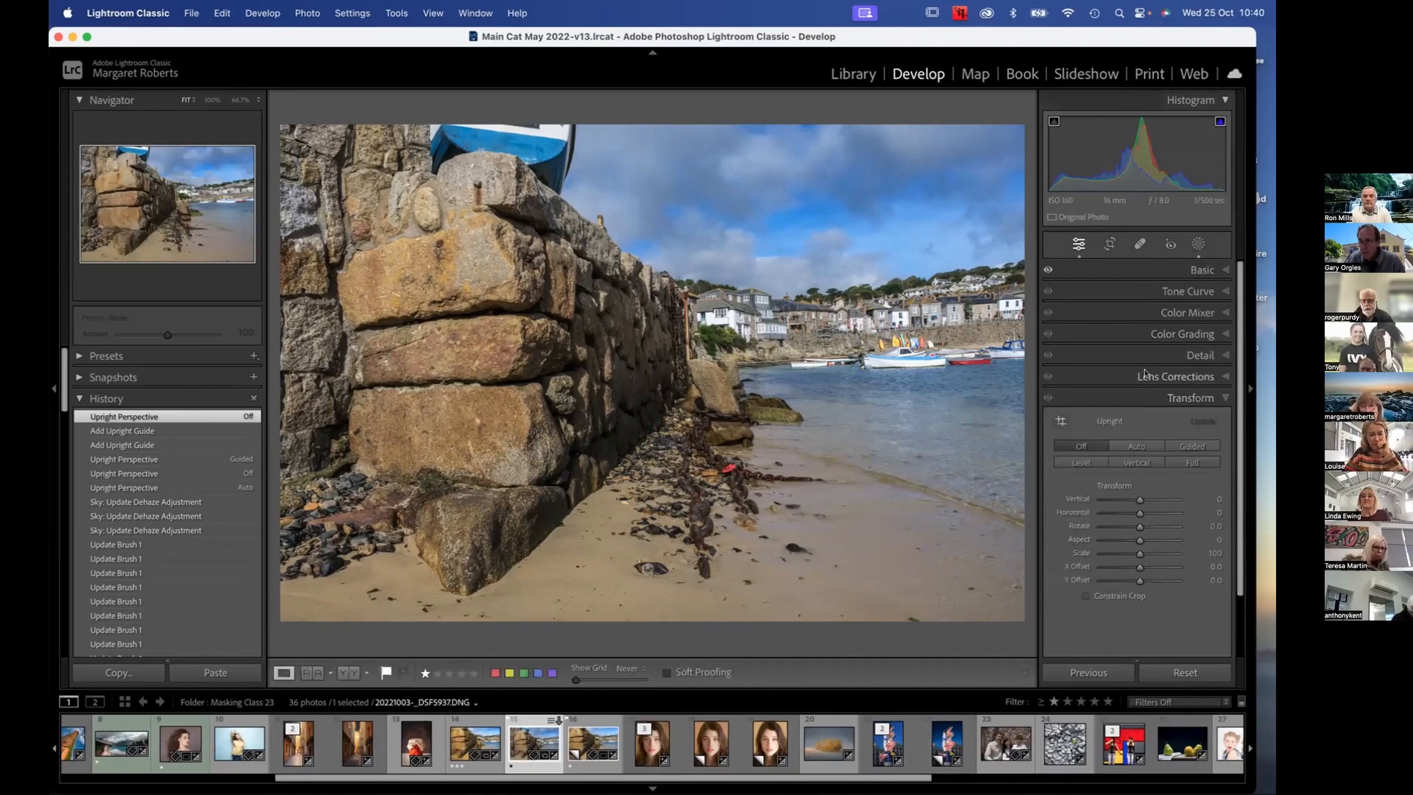
left_click(1198, 244)
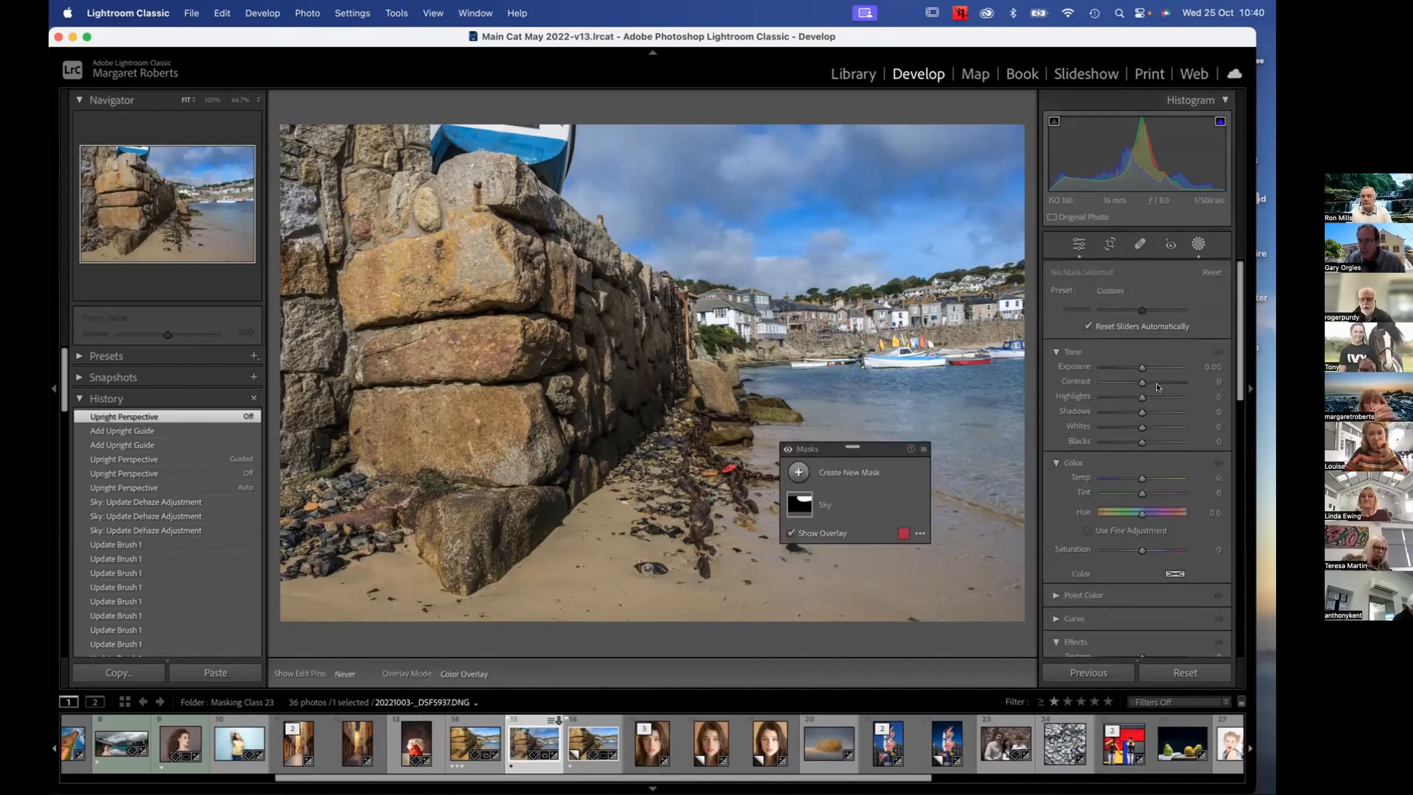
scroll(1126, 487, "down", 5)
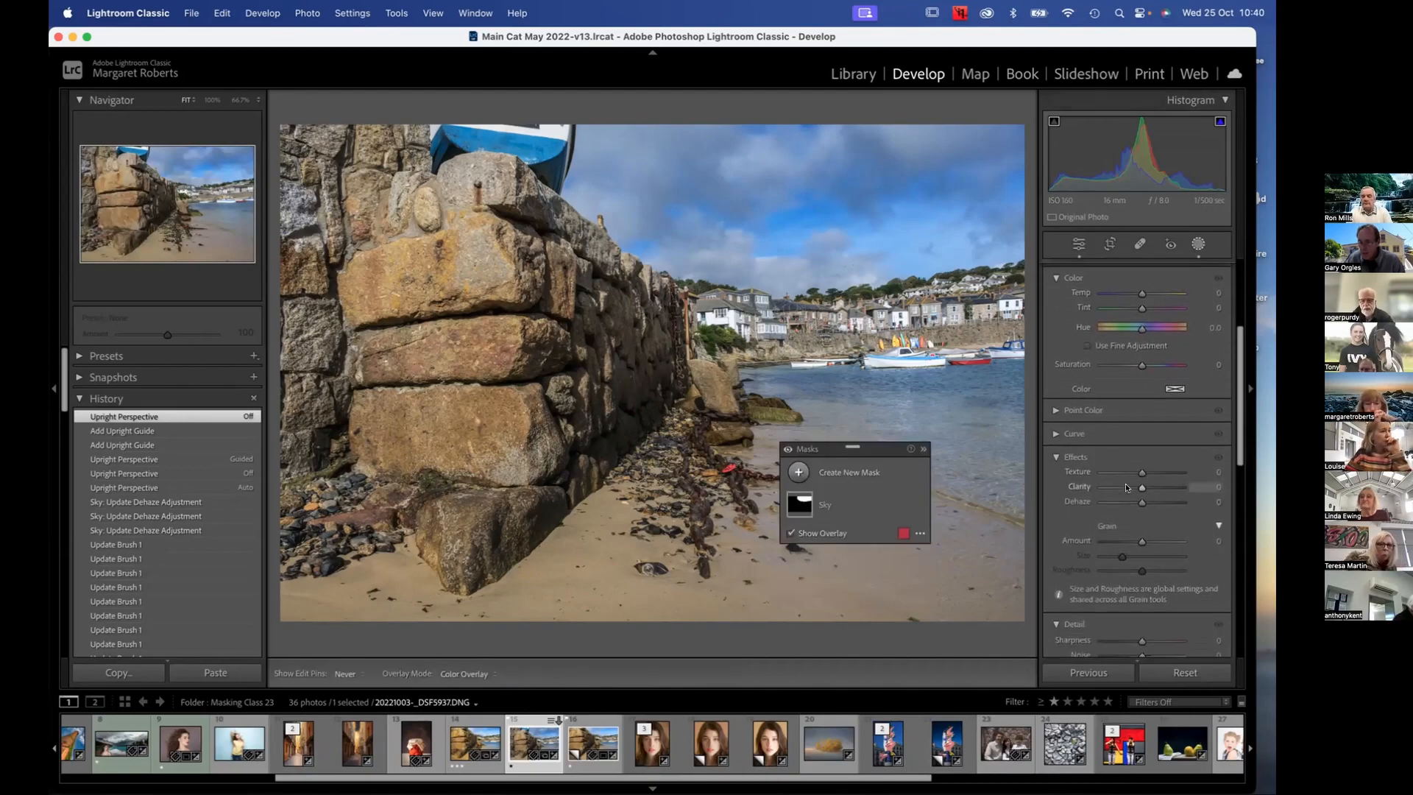
scroll(1126, 487, "down", 1)
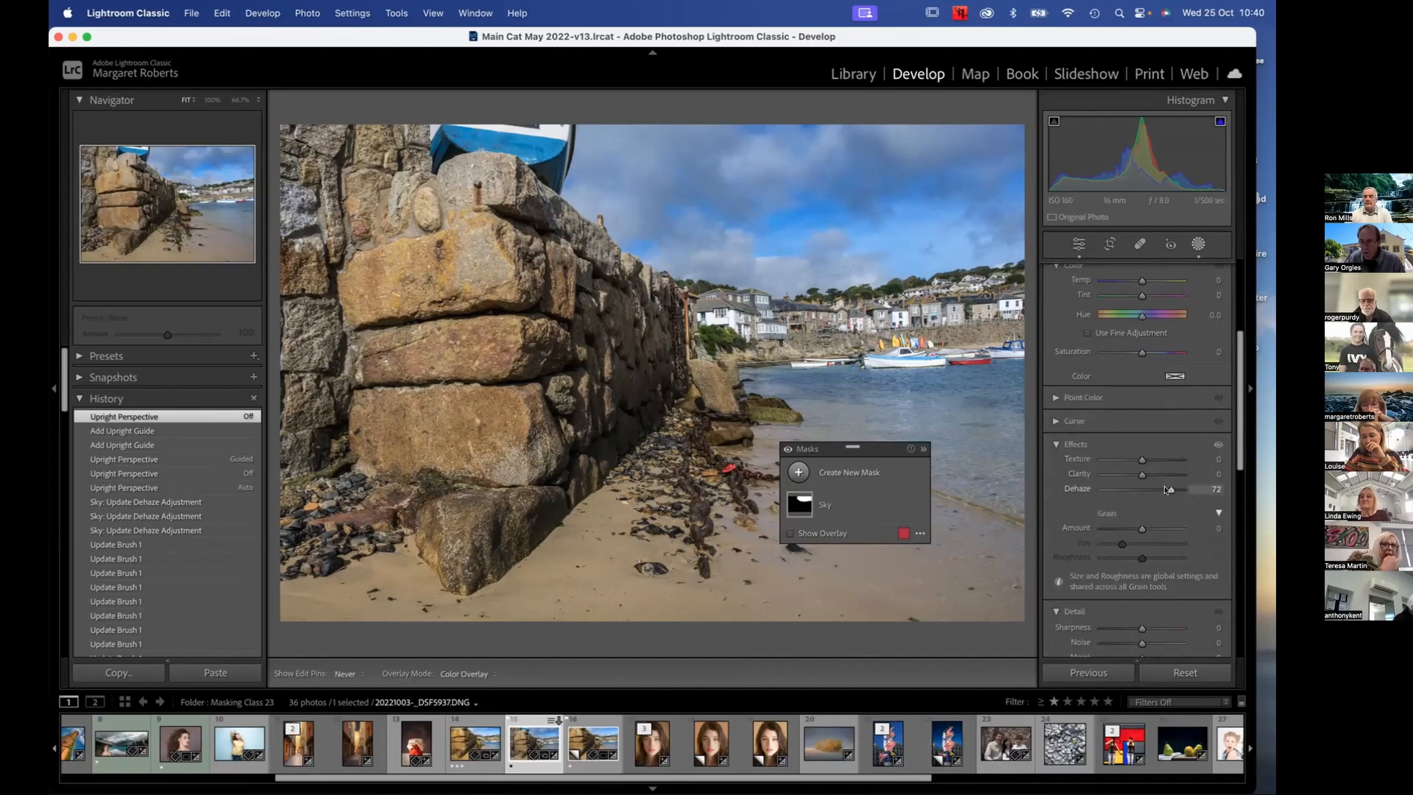
mouse_move(1168, 490)
left_mouse_down()
mouse_move(1097, 487)
mouse_move(1154, 488)
left_mouse_up()
Select the Sky mask and its Brush 1 component, and fine-tune the mask's Dehaze to 30
left_click(839, 497)
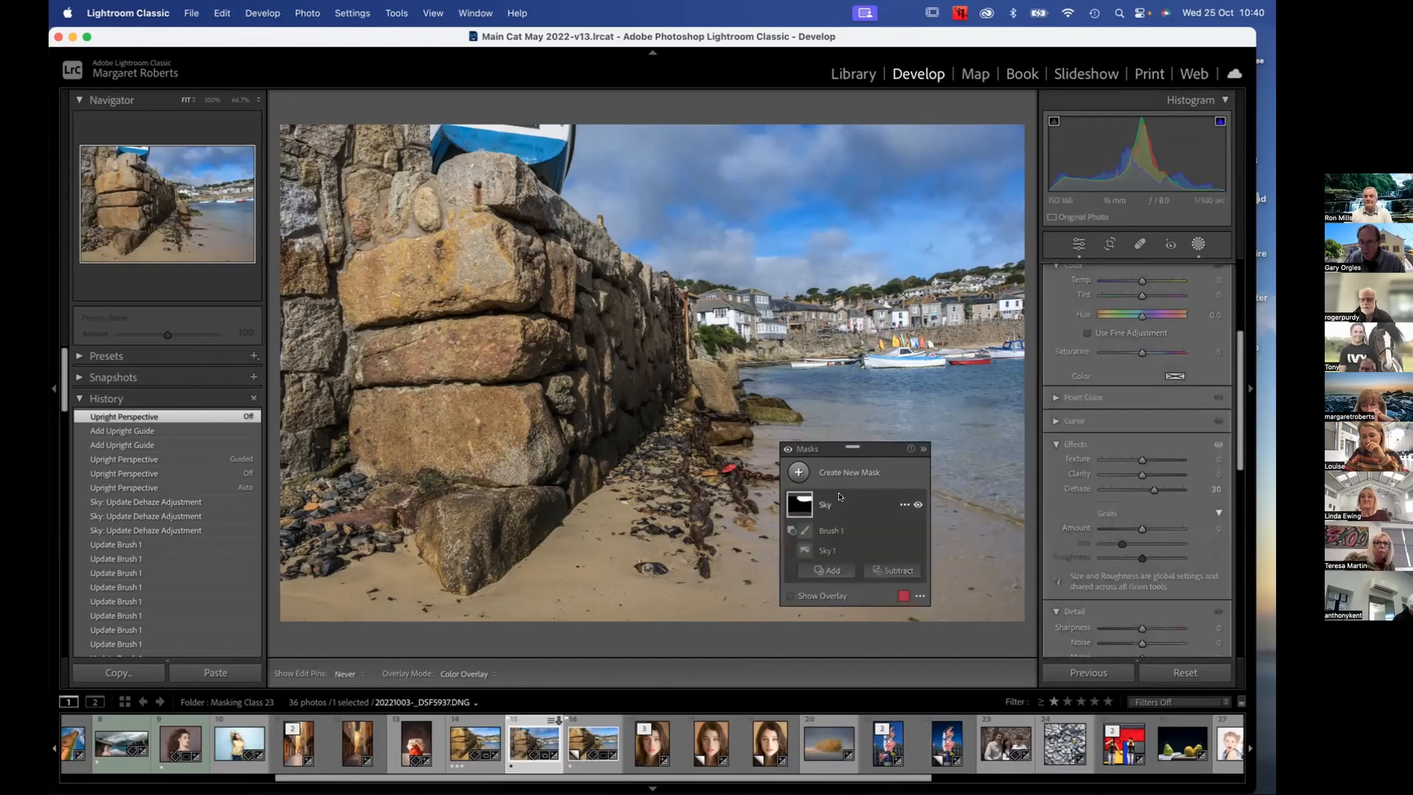
left_click(822, 529)
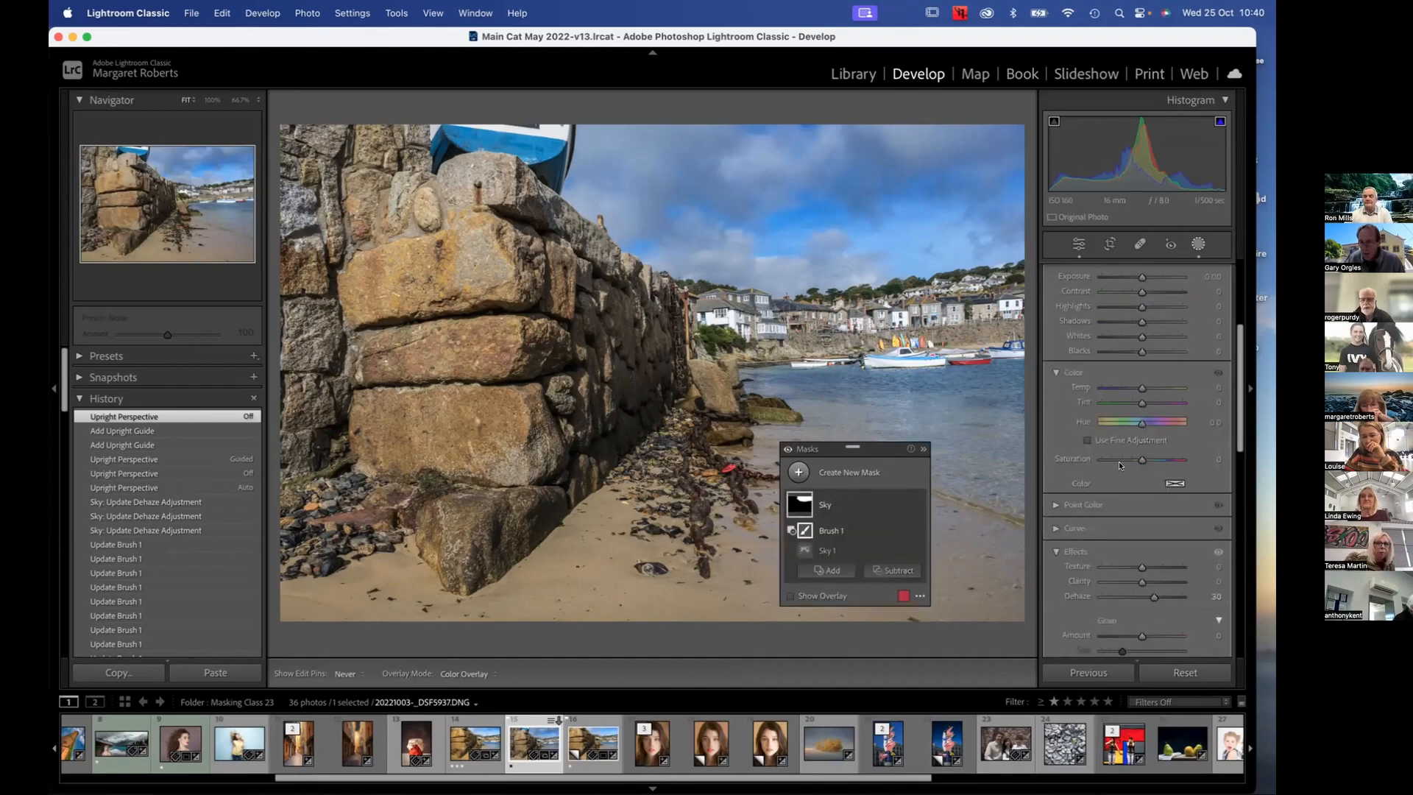
mouse_move(1149, 595)
left_mouse_down()
mouse_move(1109, 596)
mouse_move(1162, 598)
mouse_move(1146, 595)
left_mouse_up()
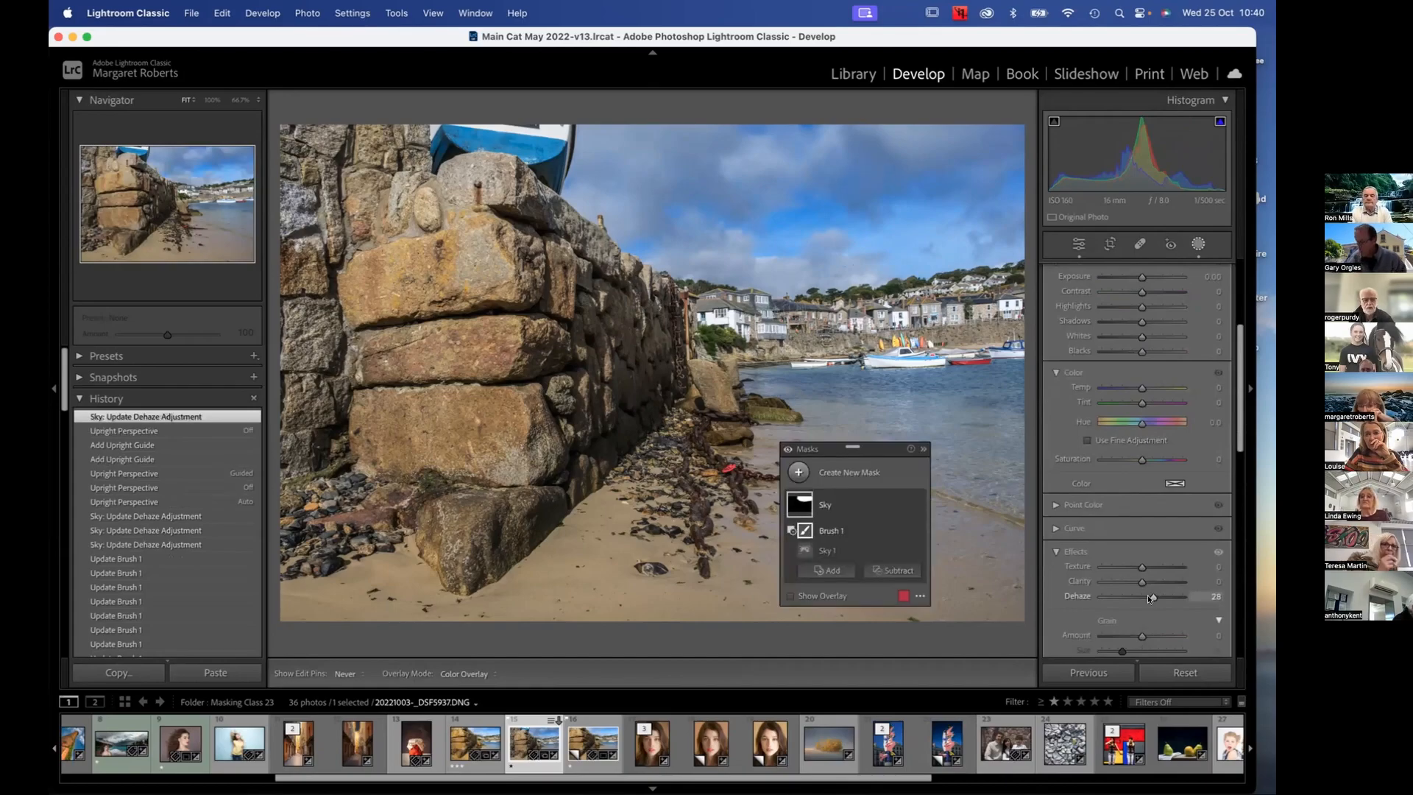
left_click_drag(1147, 595, 1151, 593)
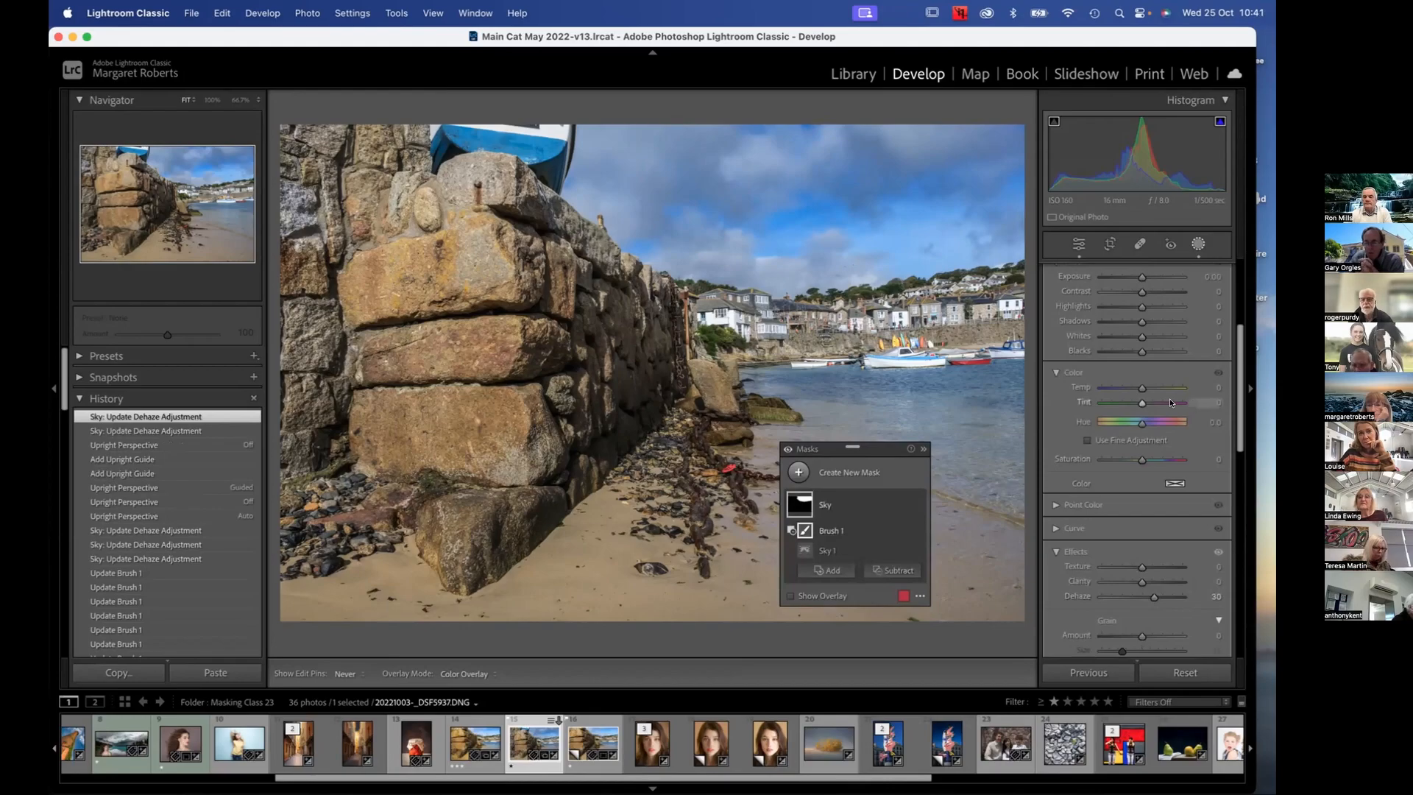
Try a cooler colour temperature of about -27 on the Sky mask, and reset it to the default
scroll(1163, 398, "up", 3)
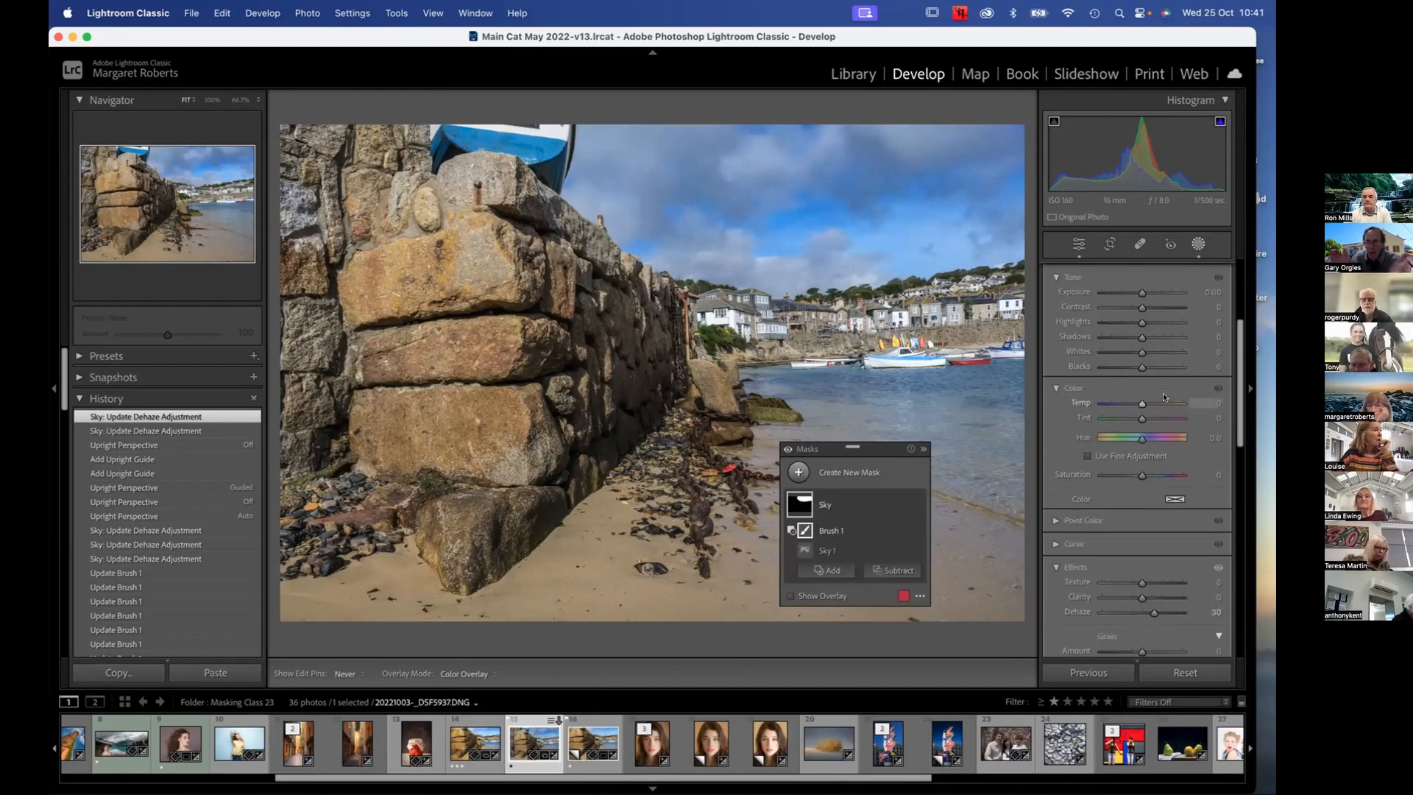
scroll(1163, 398, "up", 3)
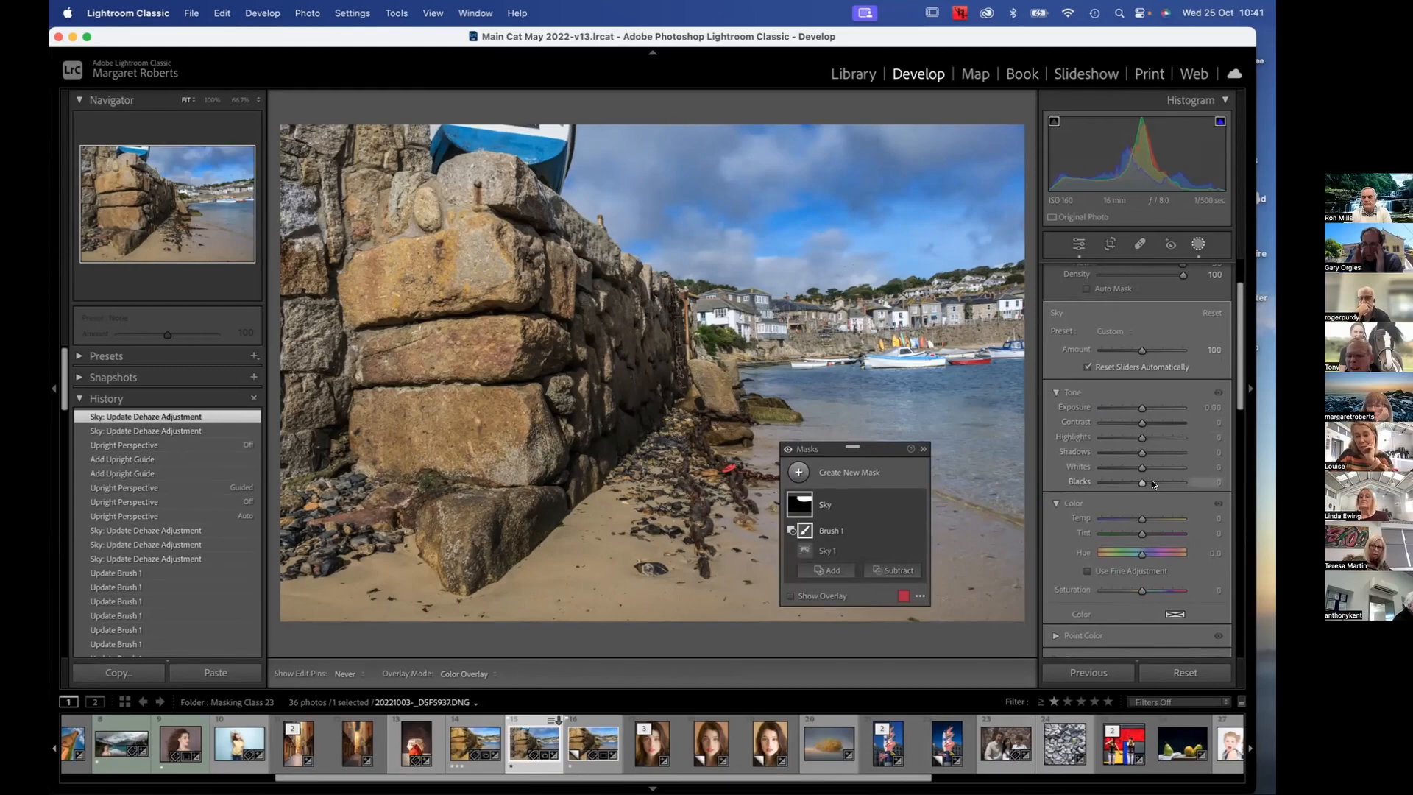
scroll(1152, 483, "down", 2)
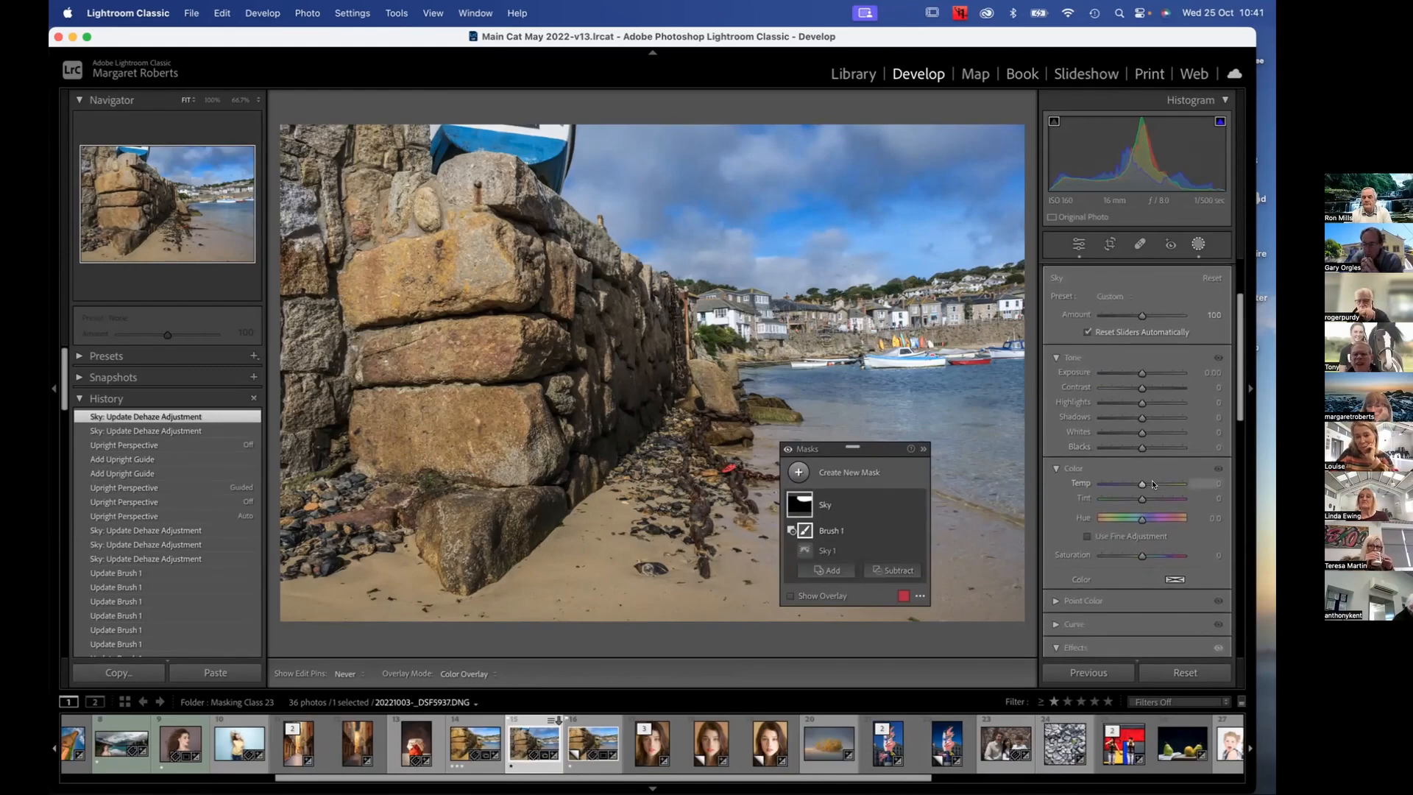
scroll(1151, 479, "down", 4)
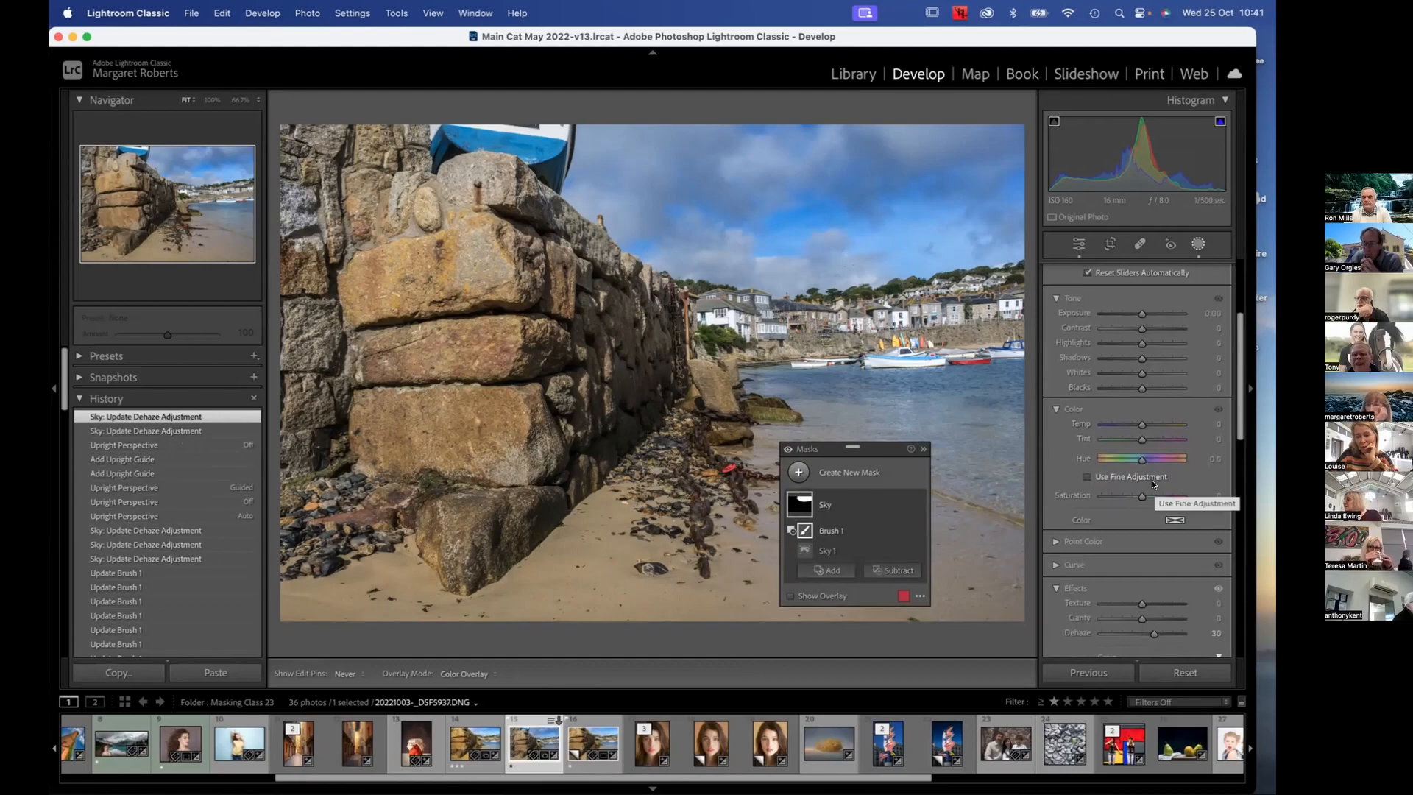
scroll(1151, 480, "up", 5)
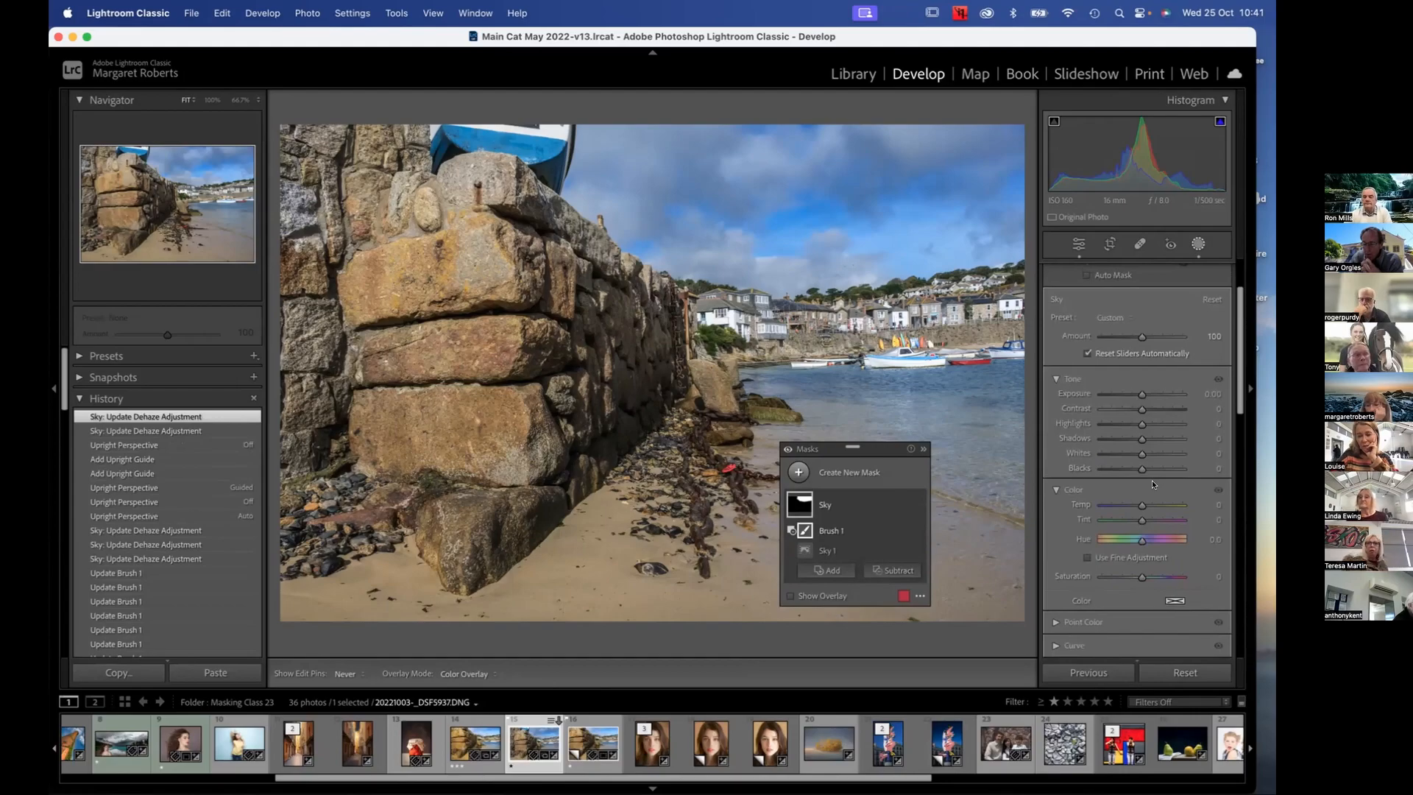
left_click_drag(1141, 504, 1126, 507)
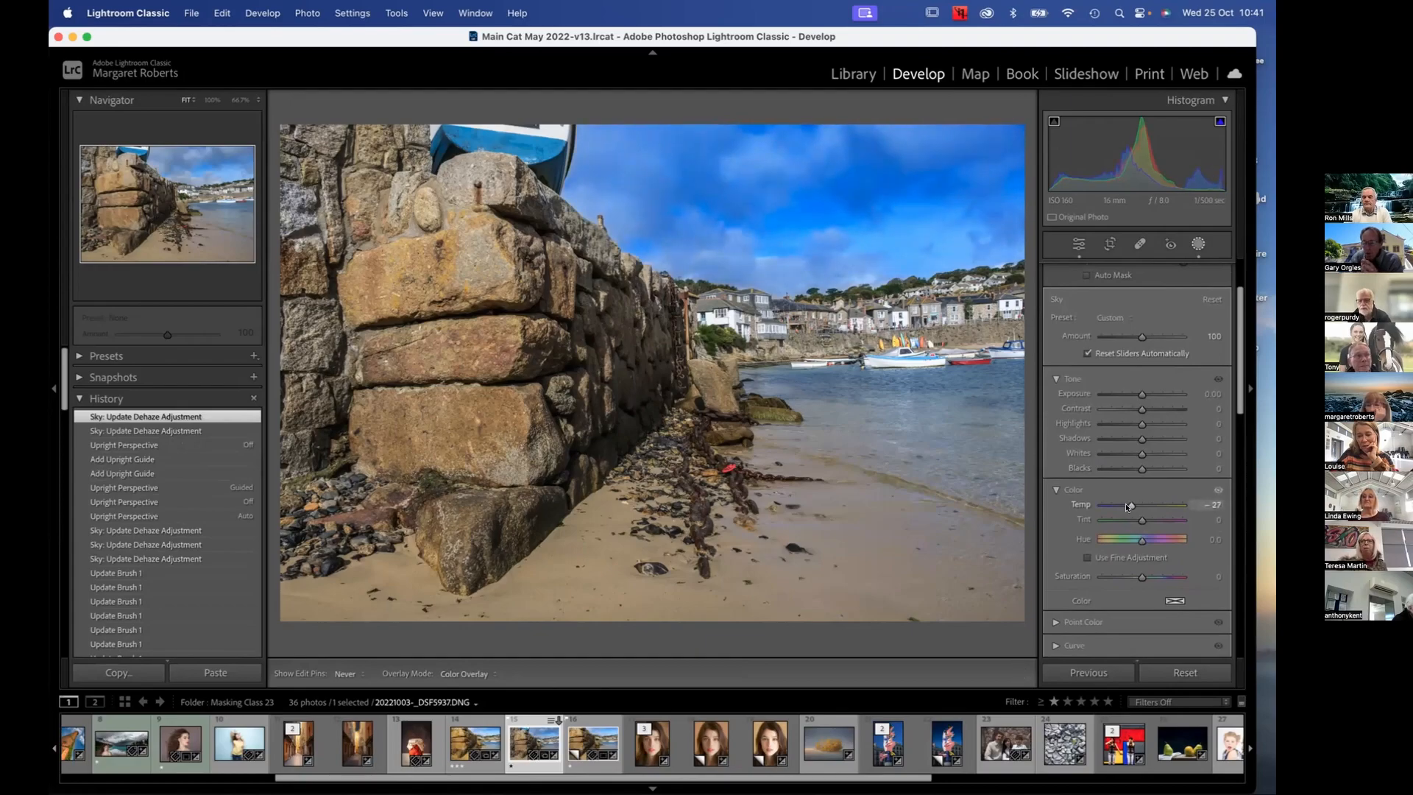
mouse_move(1127, 507)
left_mouse_down()
mouse_move(1166, 508)
mouse_move(1145, 508)
left_mouse_up()
double_click(1144, 506)
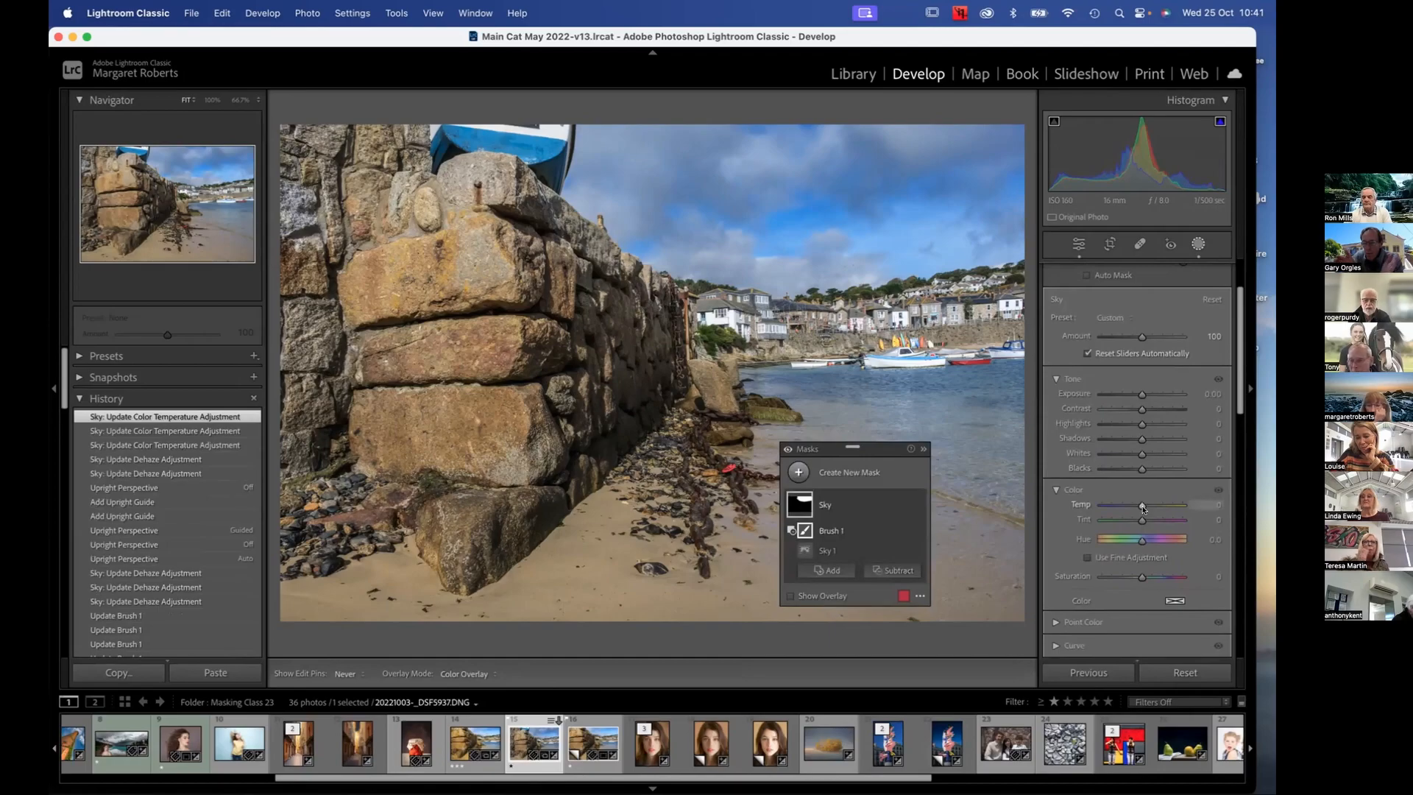
Look through the Sky mask's Tone, Color, Effects and Detail adjustments
scroll(1159, 557, "down", 3)
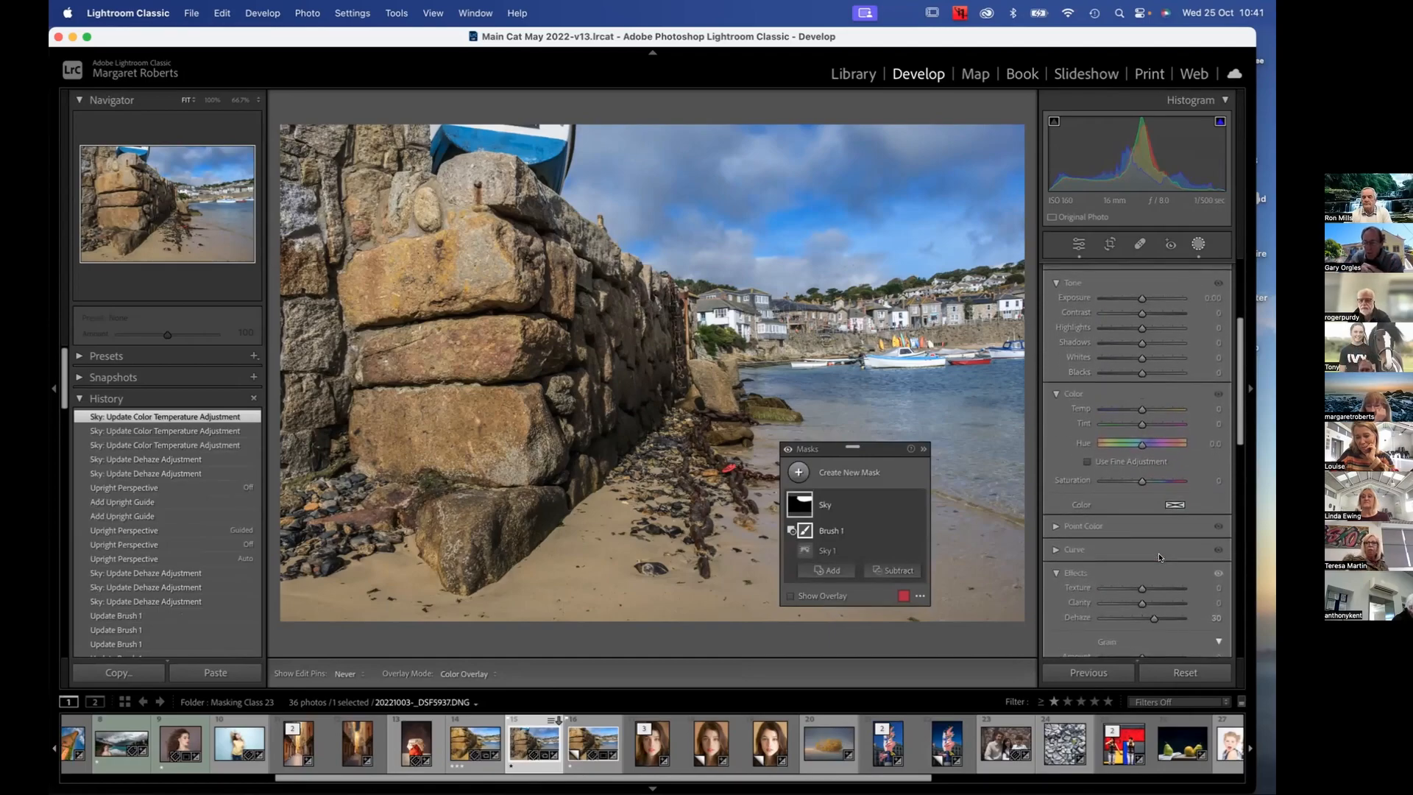
scroll(1158, 553, "up", 5)
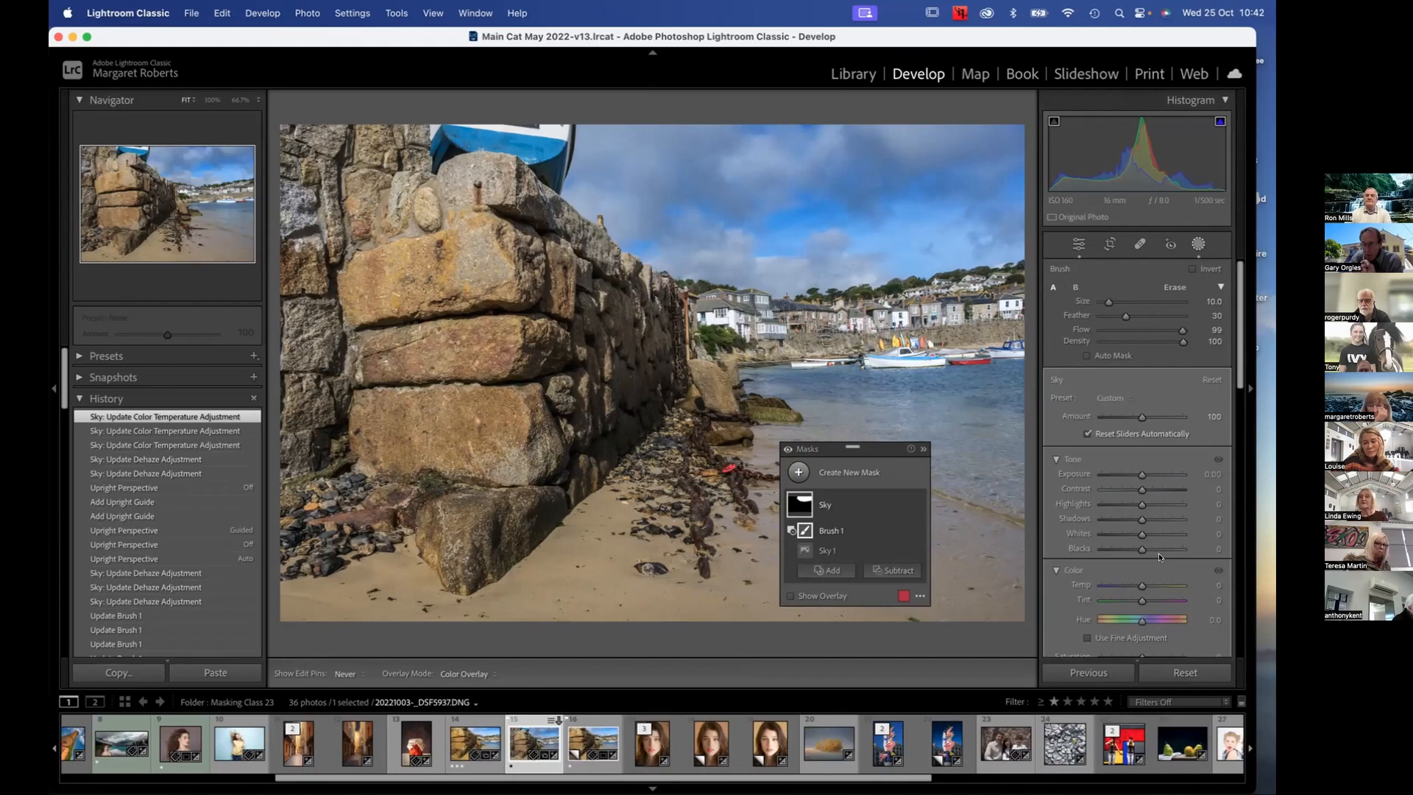
scroll(1159, 553, "down", 4)
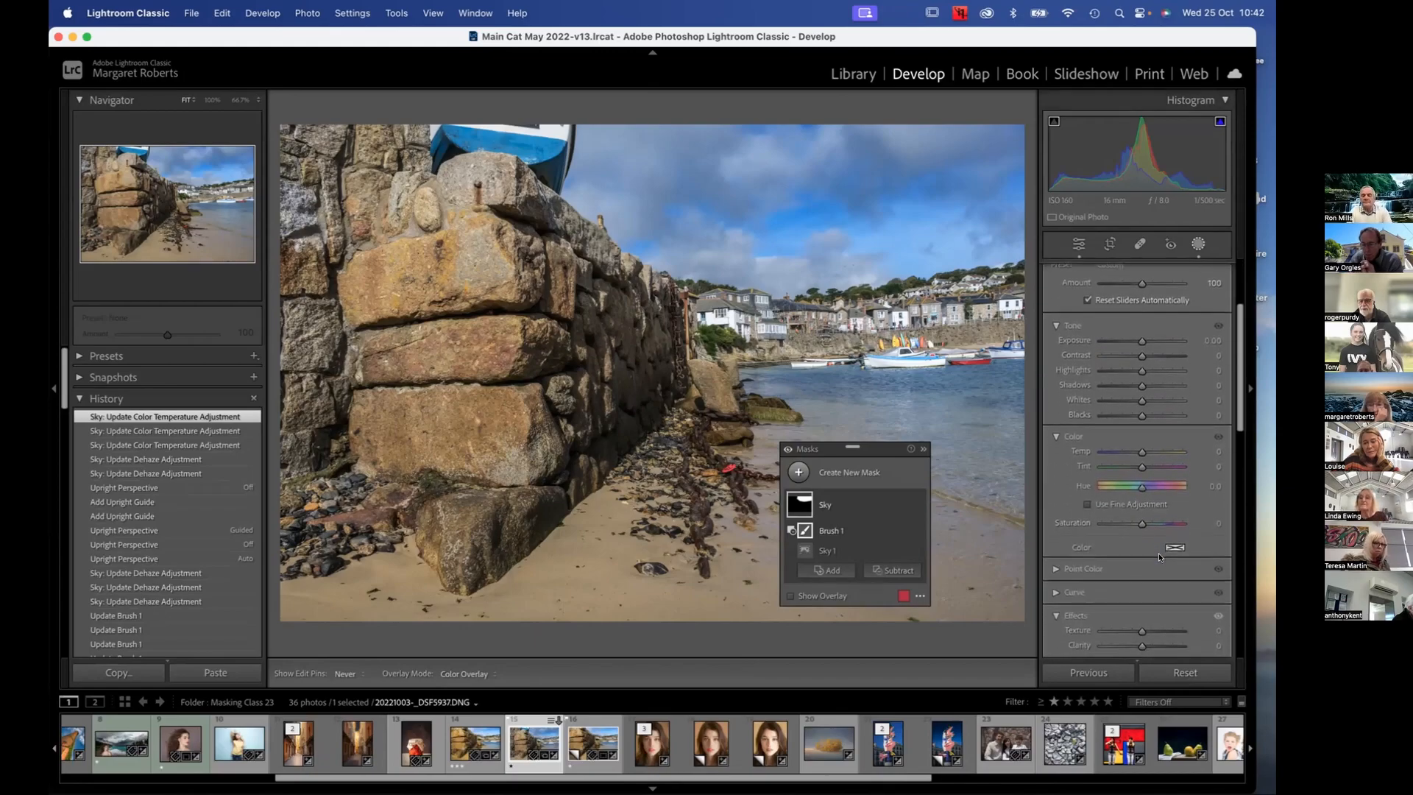
scroll(1158, 553, "down", 1)
scroll(1158, 553, "down", 3)
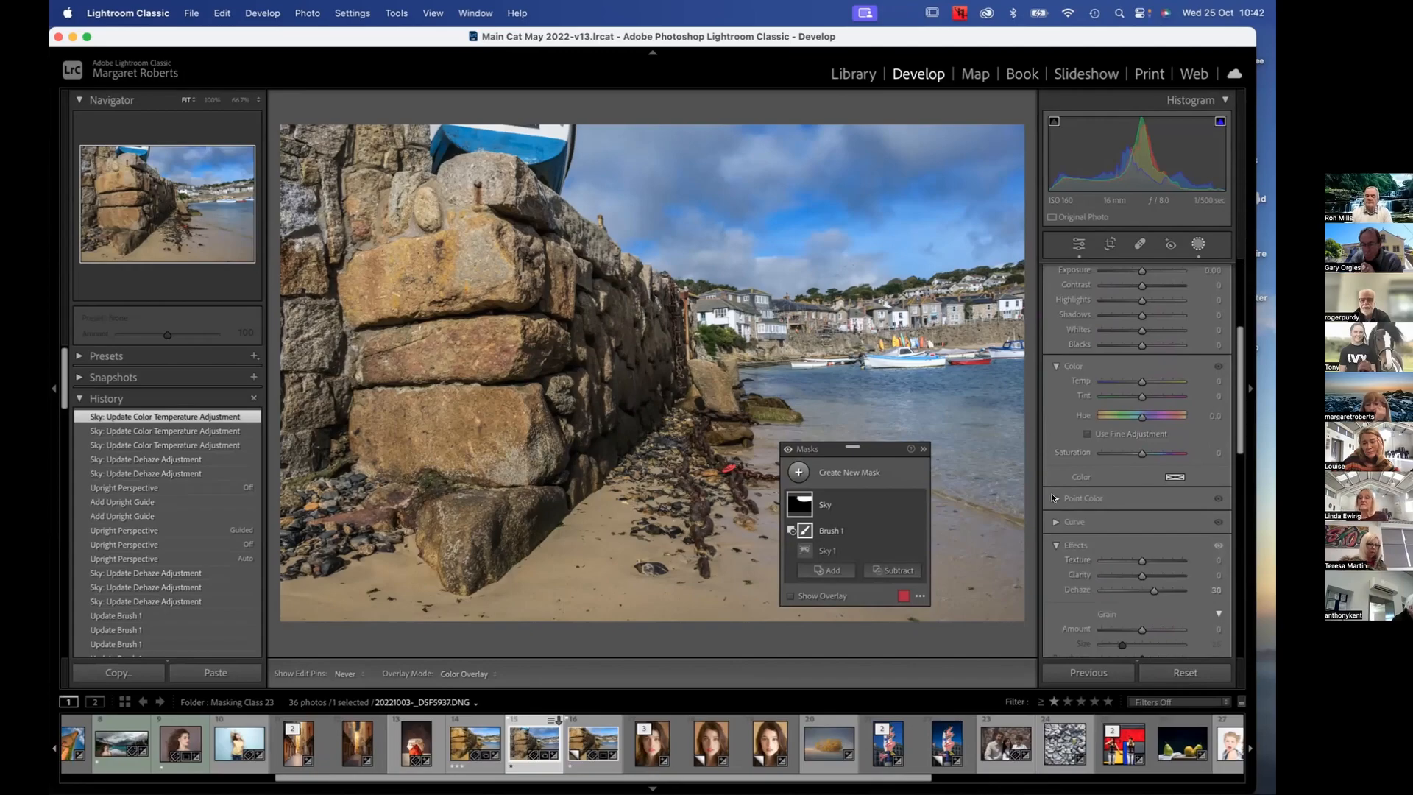
scroll(1145, 526, "down", 3)
scroll(1148, 533, "down", 3)
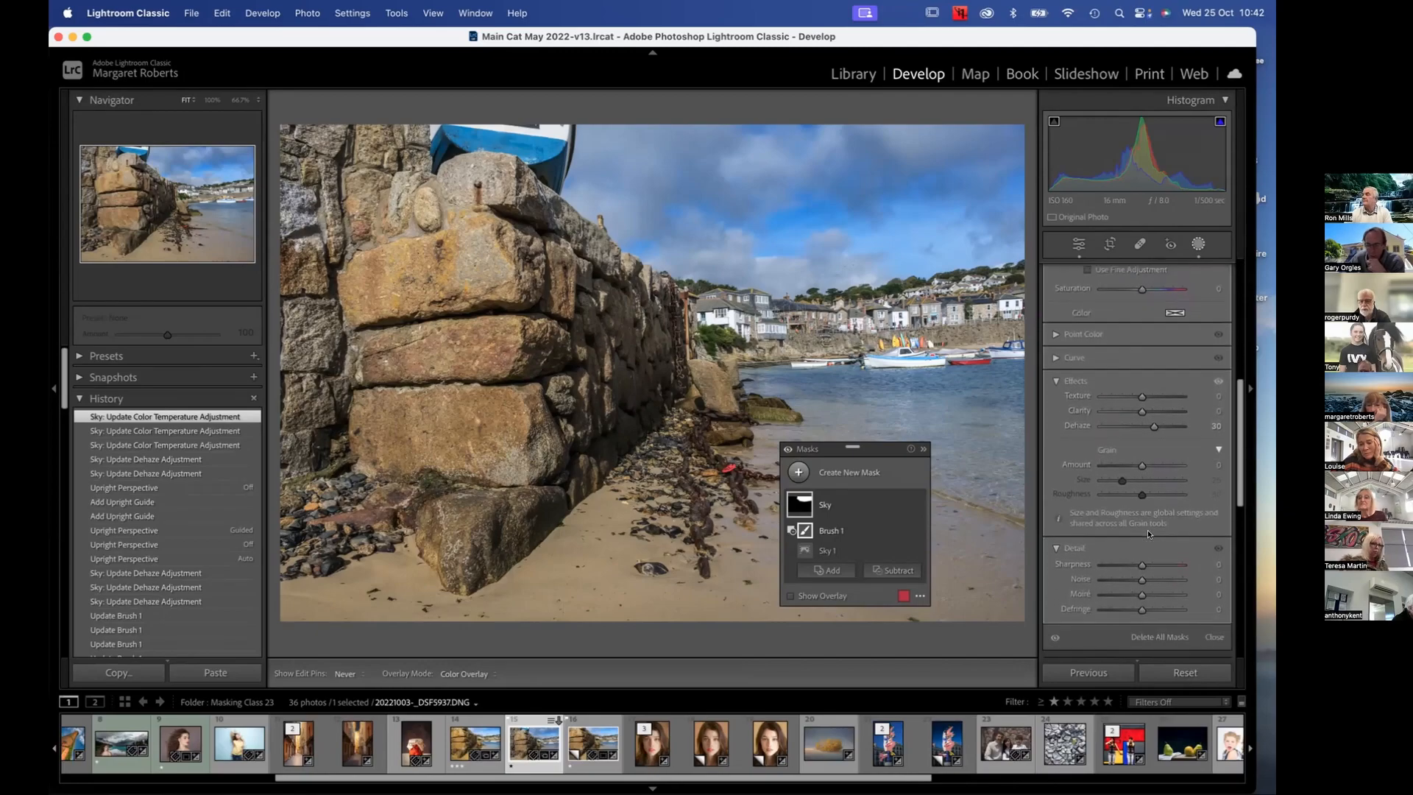
Examine the mask overlay mode options and the Sky mask's Intersect Mask With choices without applying any
left_click(917, 595)
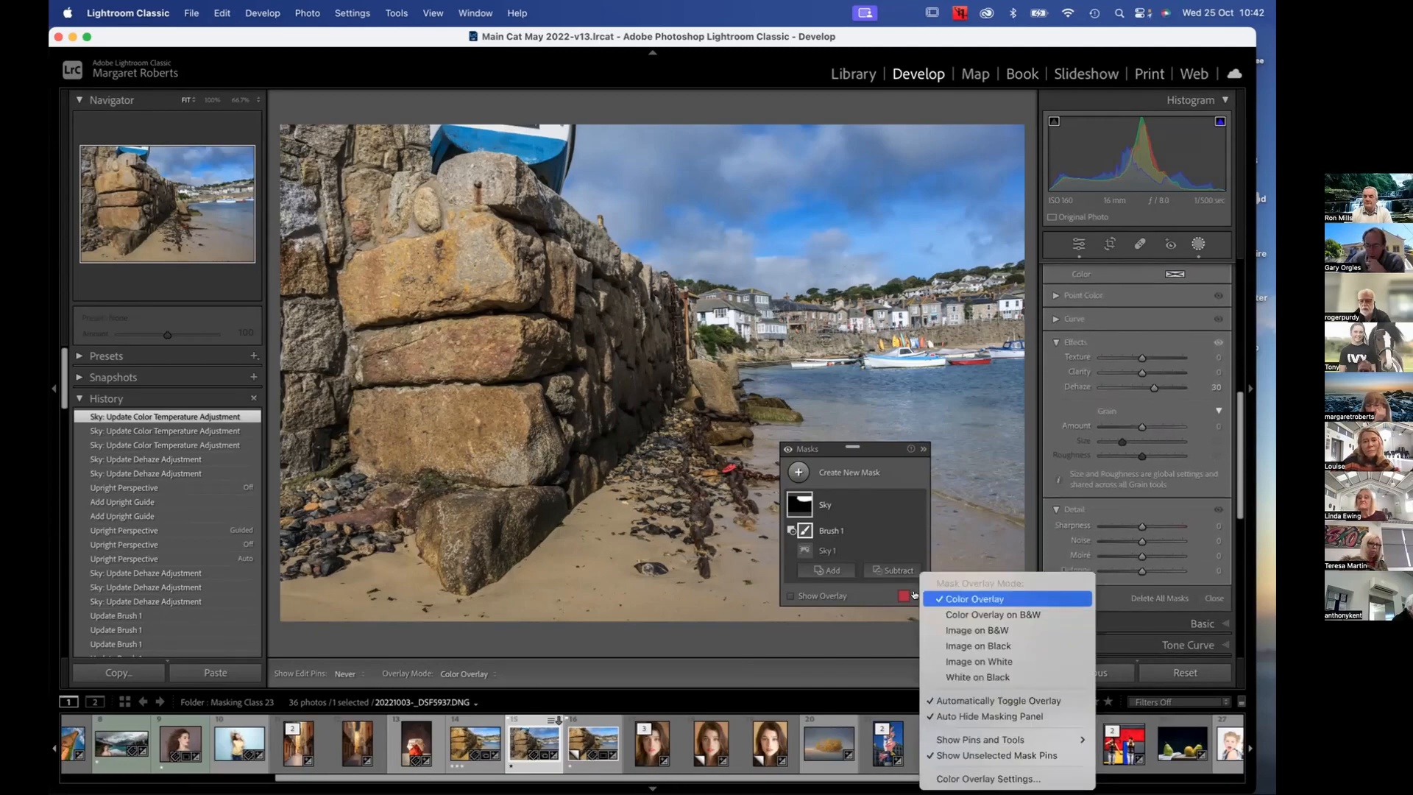
left_click(900, 513)
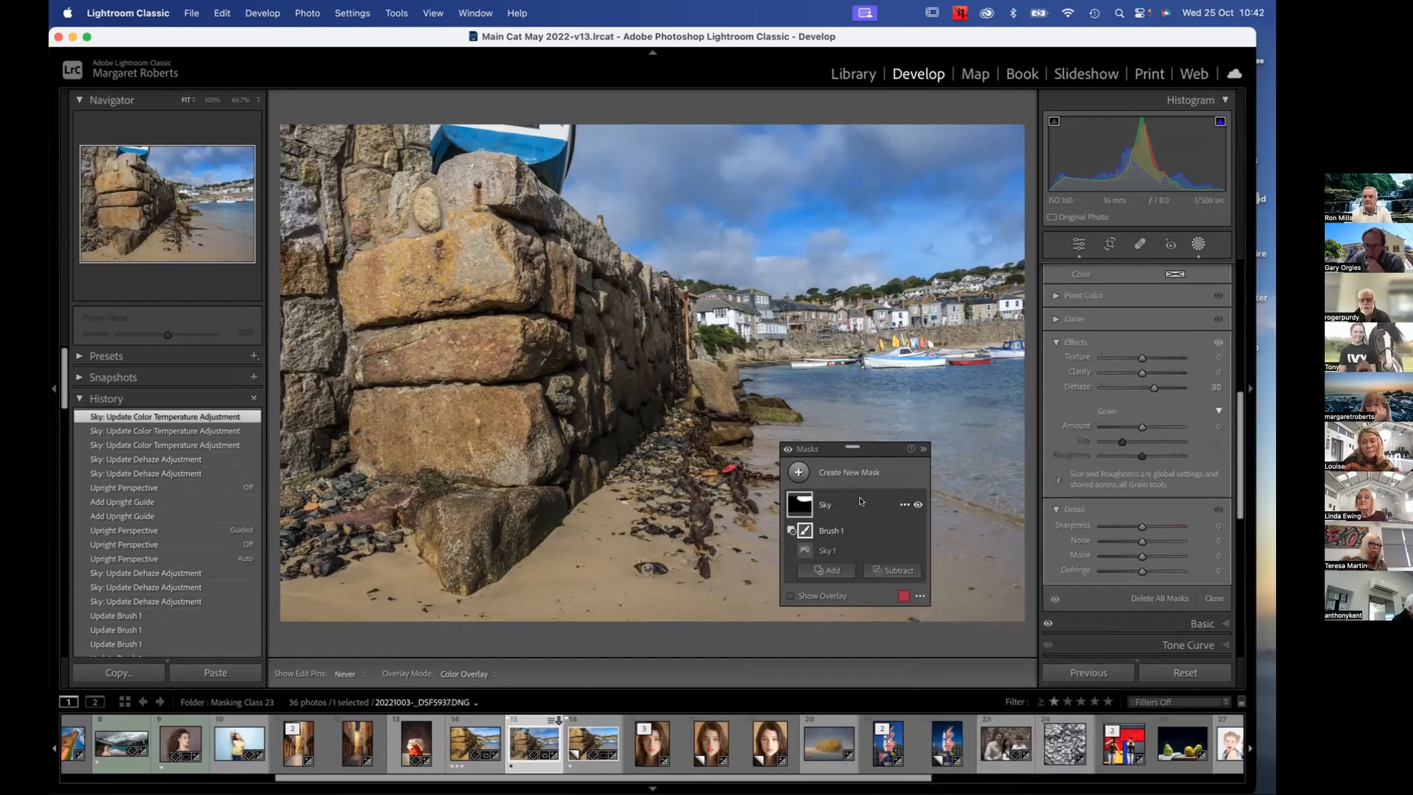
left_click(899, 505)
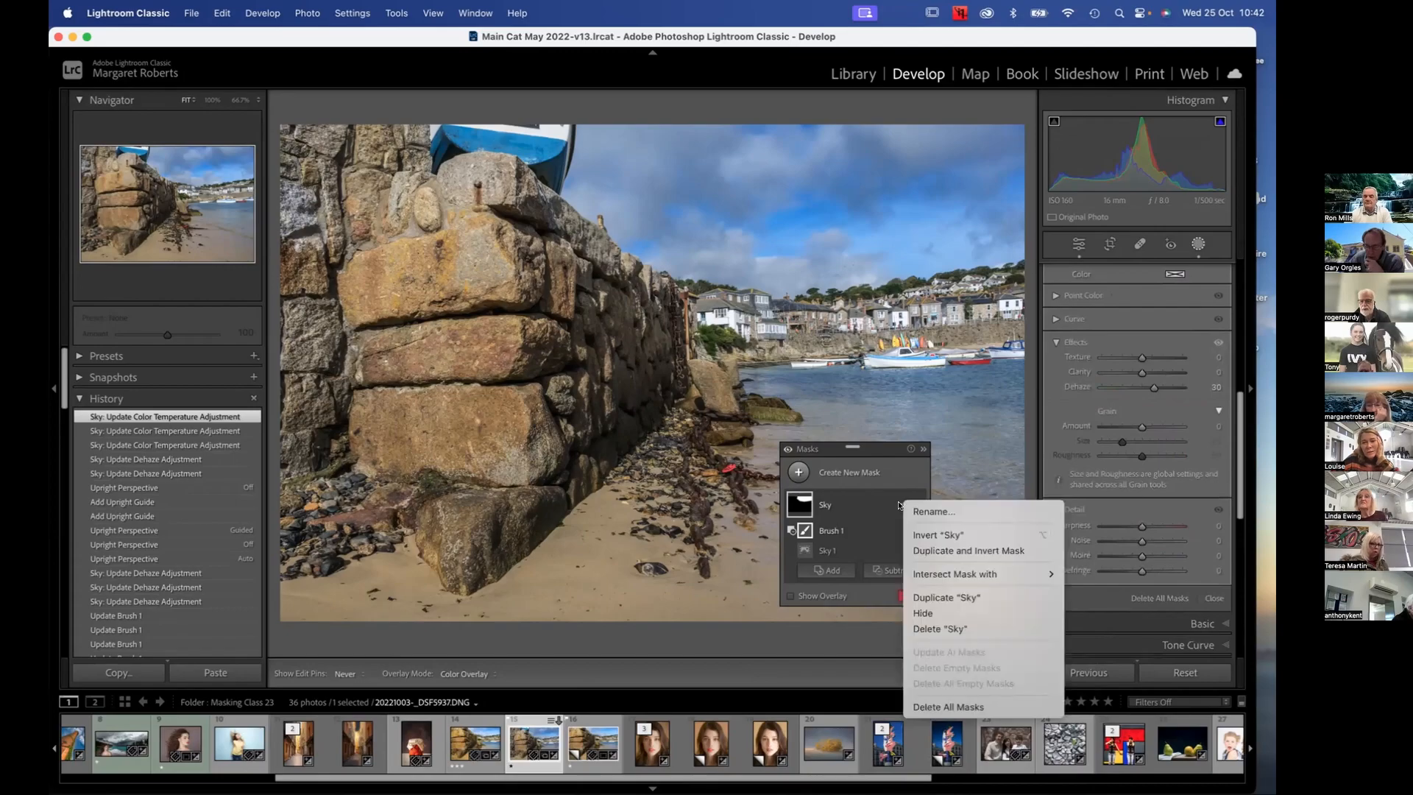
mouse_move(986, 573)
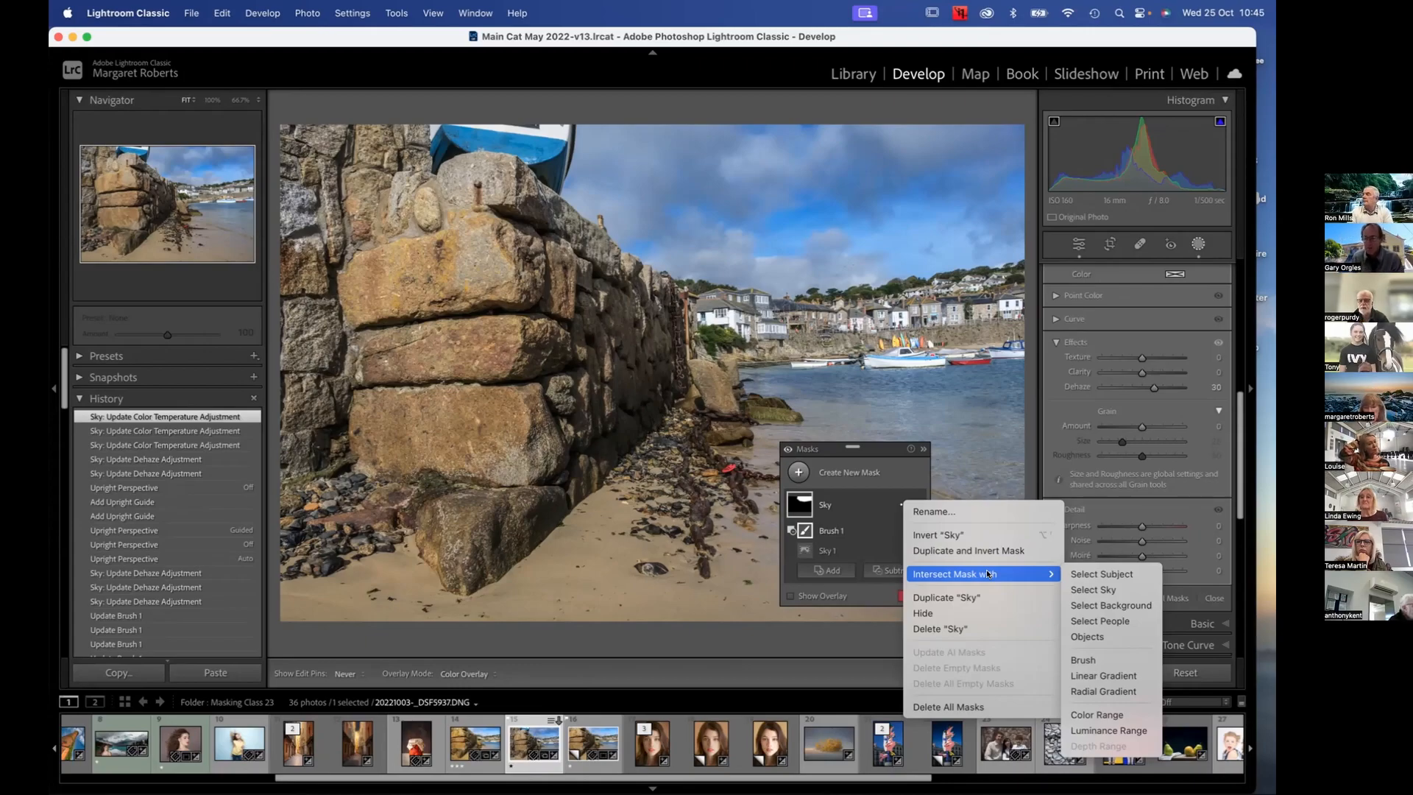
left_click(735, 550)
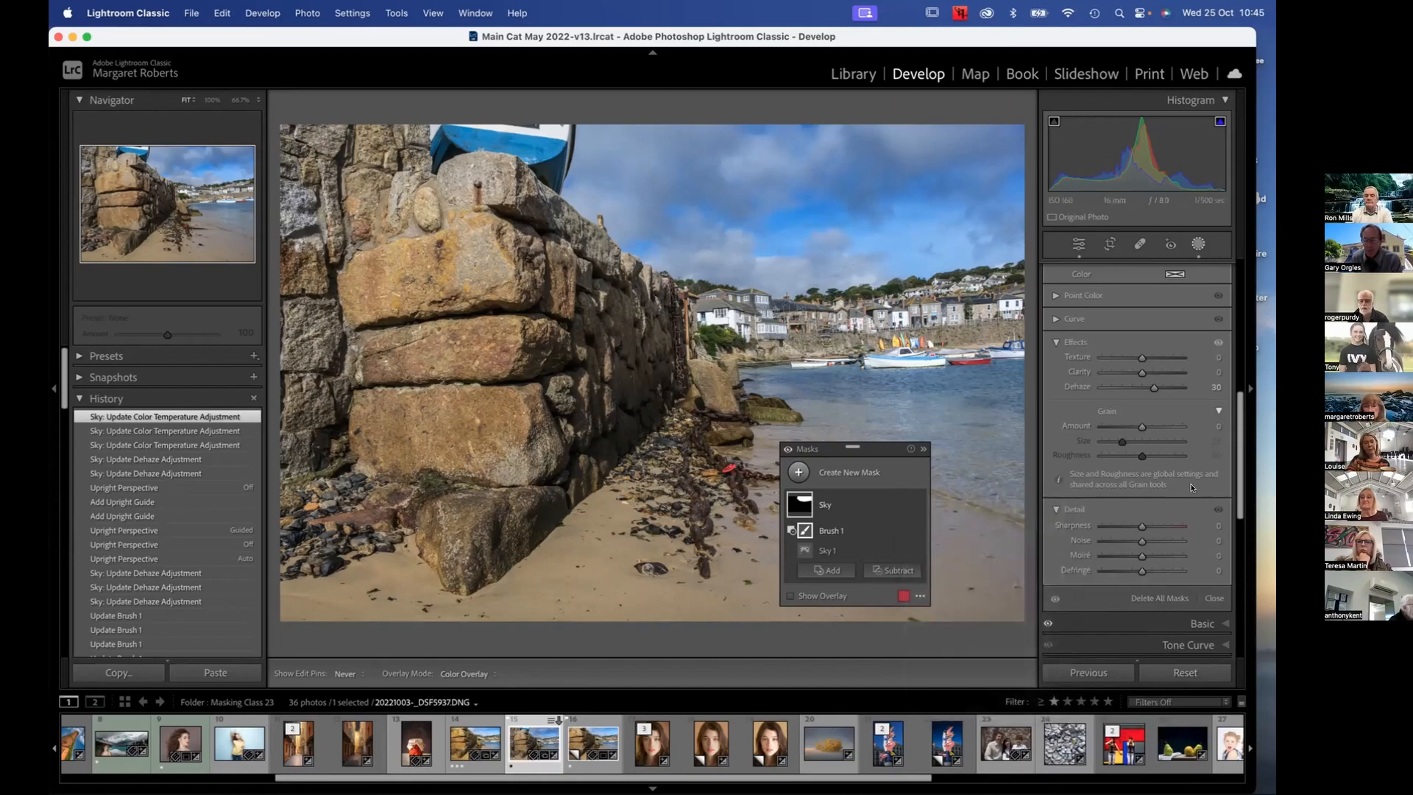
Preview the areas covered by the Brush 1 component and the Sky mask
scroll(1124, 380, "up", 6)
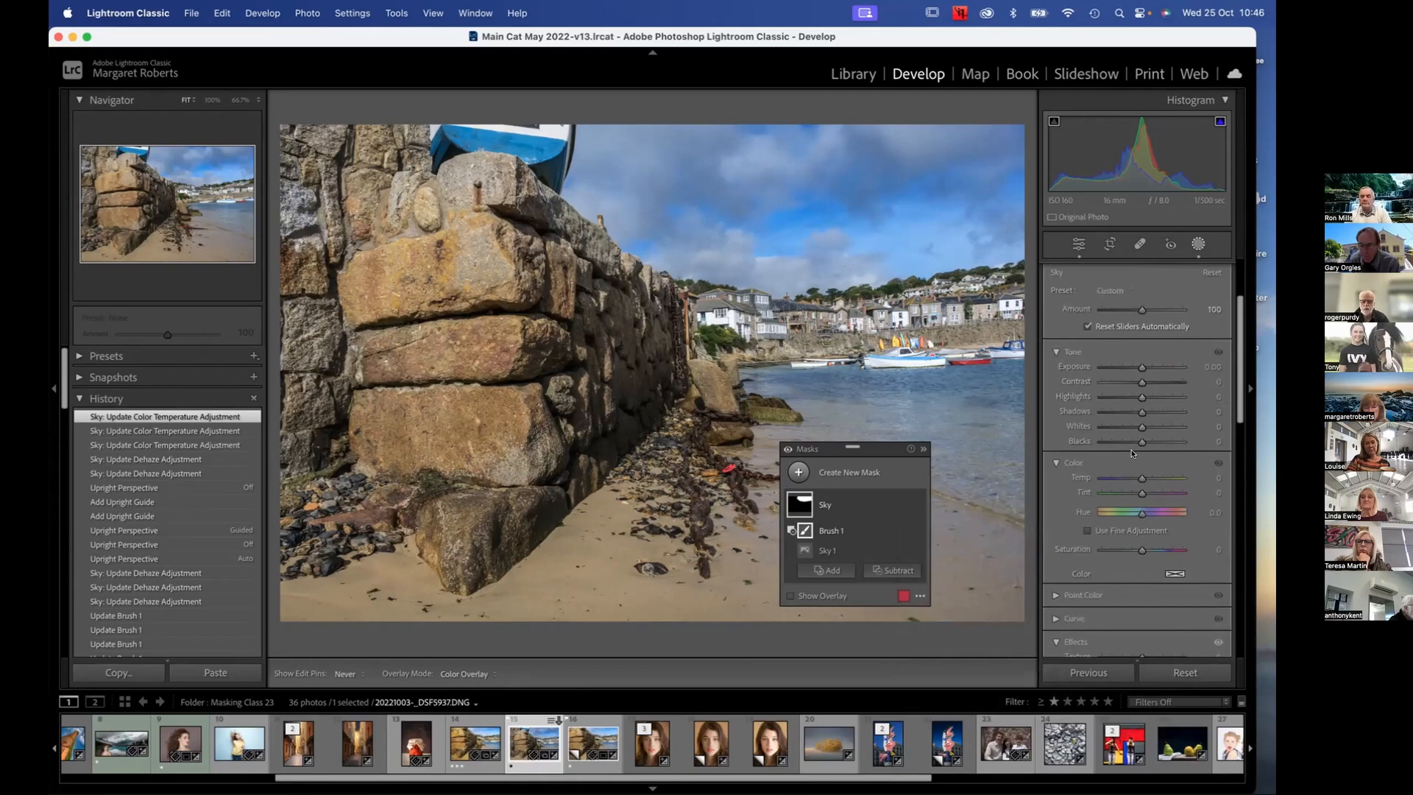
mouse_move(802, 533)
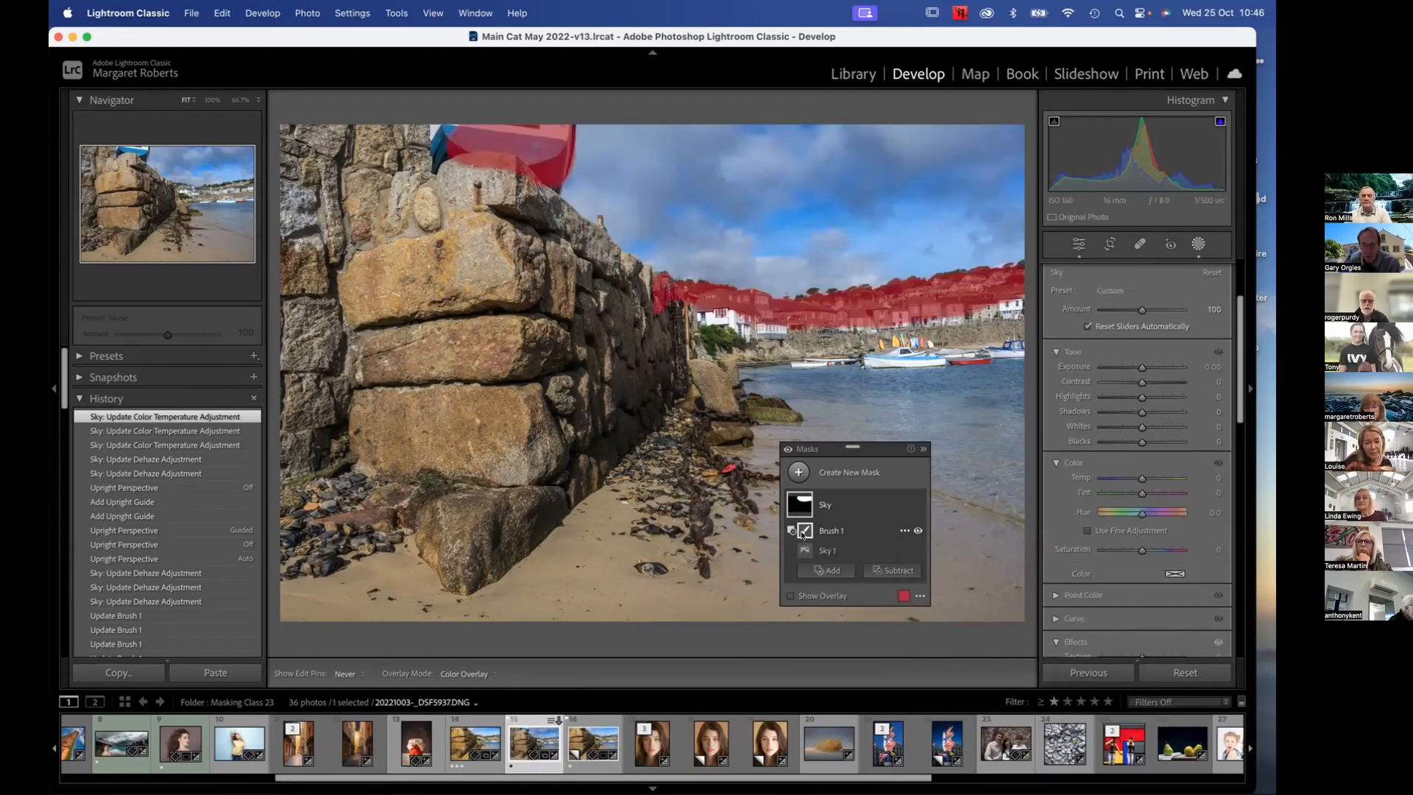
mouse_move(804, 506)
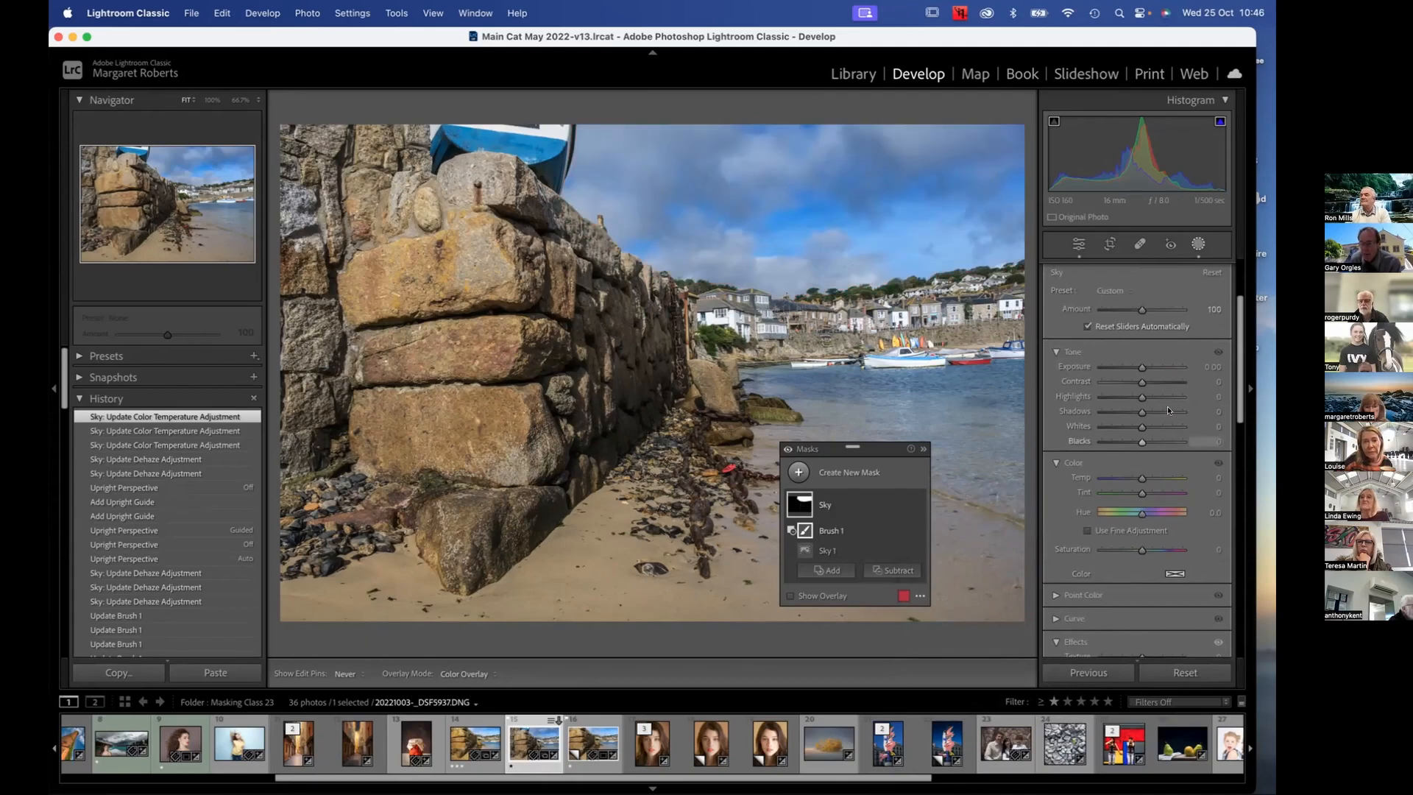
Close masking, expand the Basic adjustments, and fine-tune the whole photo's Shadows to +44
left_click(1197, 244)
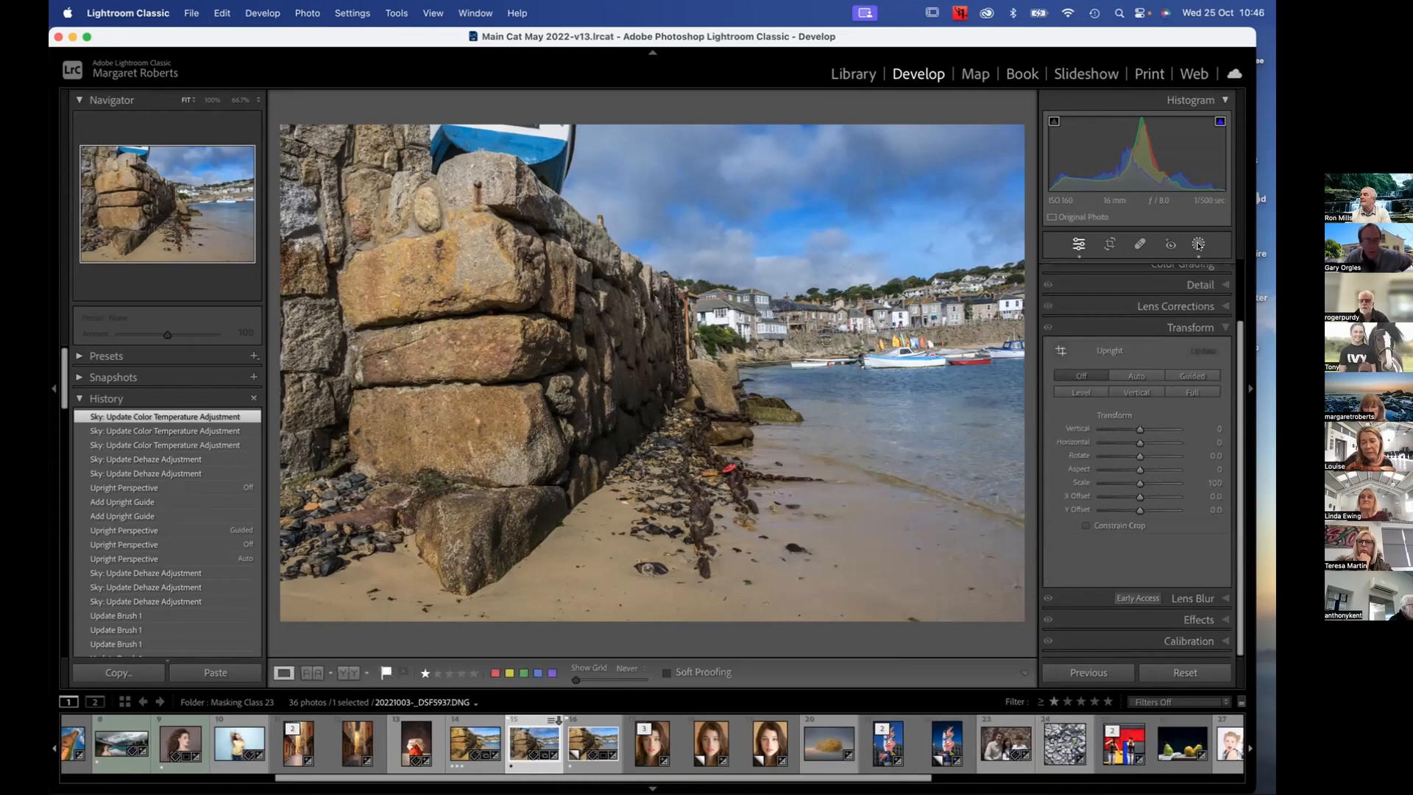
scroll(1134, 305, "up", 3)
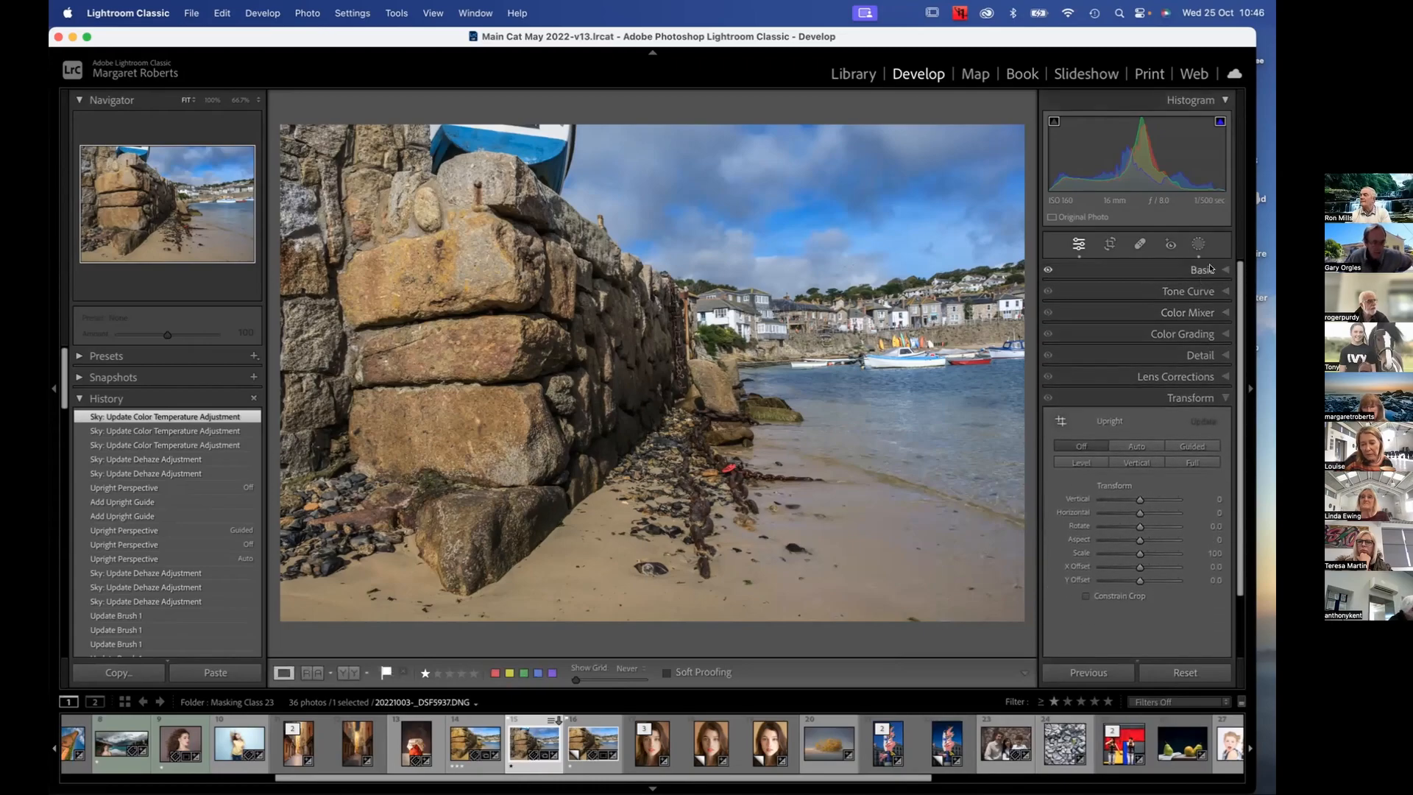
left_click(1195, 272)
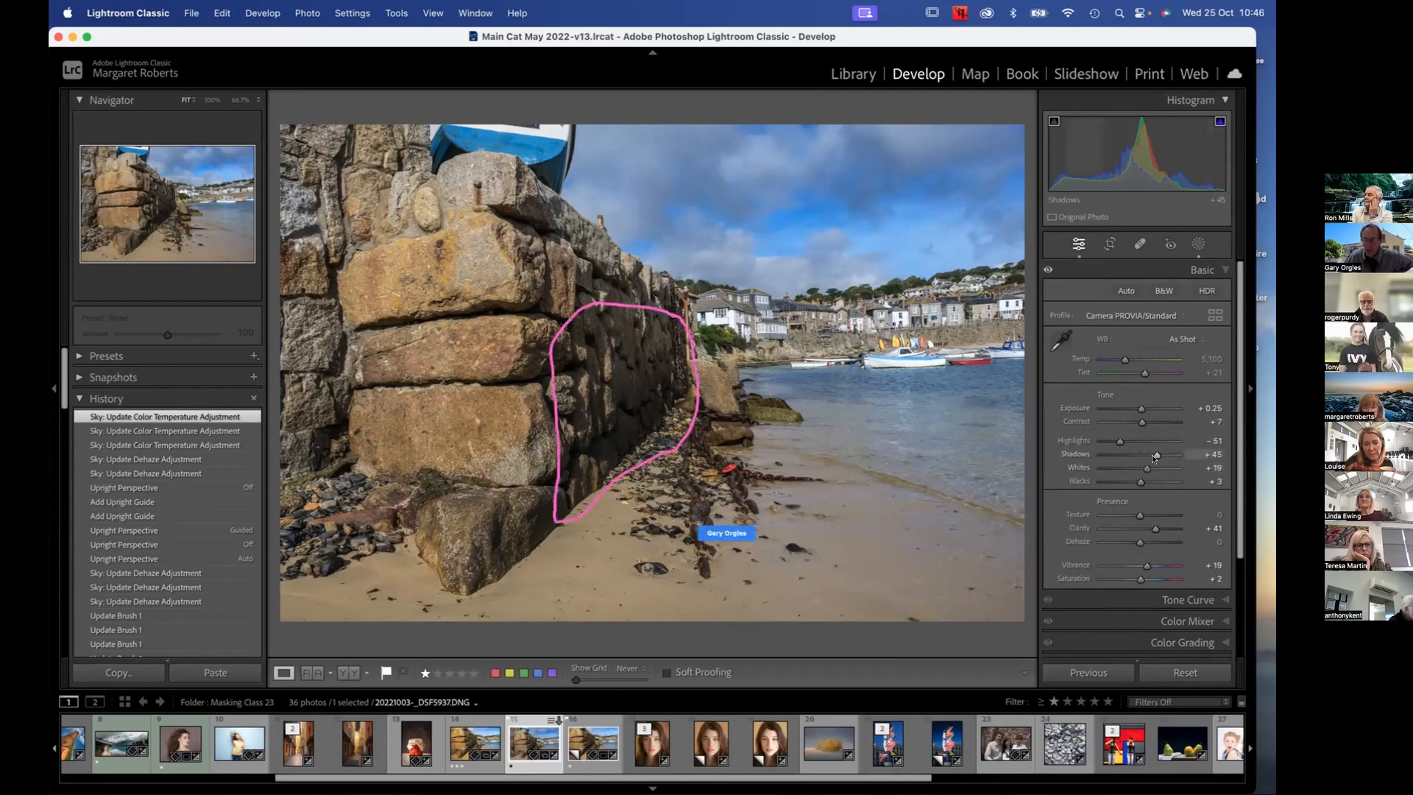
left_click_drag(1154, 455, 1159, 454)
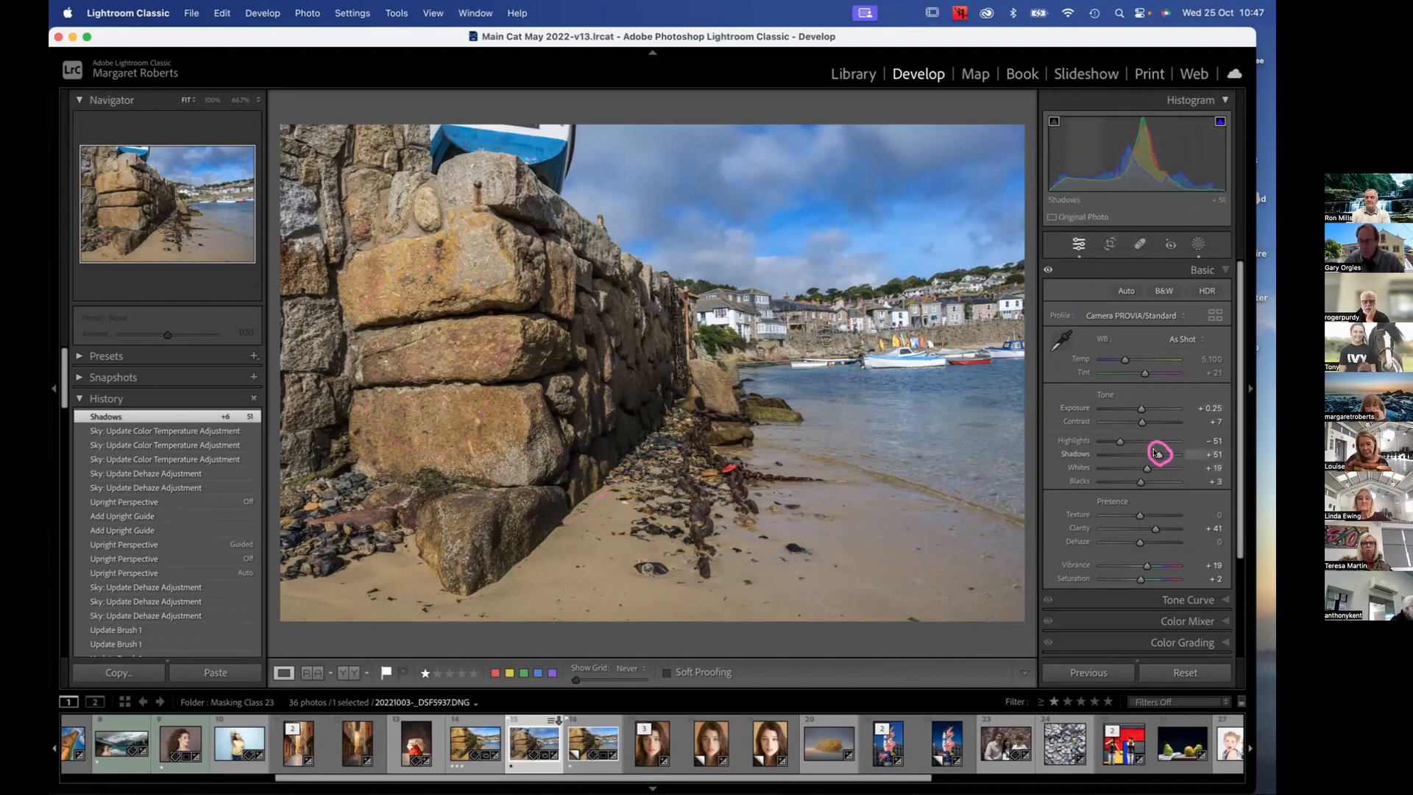
mouse_move(1156, 453)
left_mouse_down()
mouse_move(1175, 454)
mouse_move(1157, 454)
left_mouse_up()
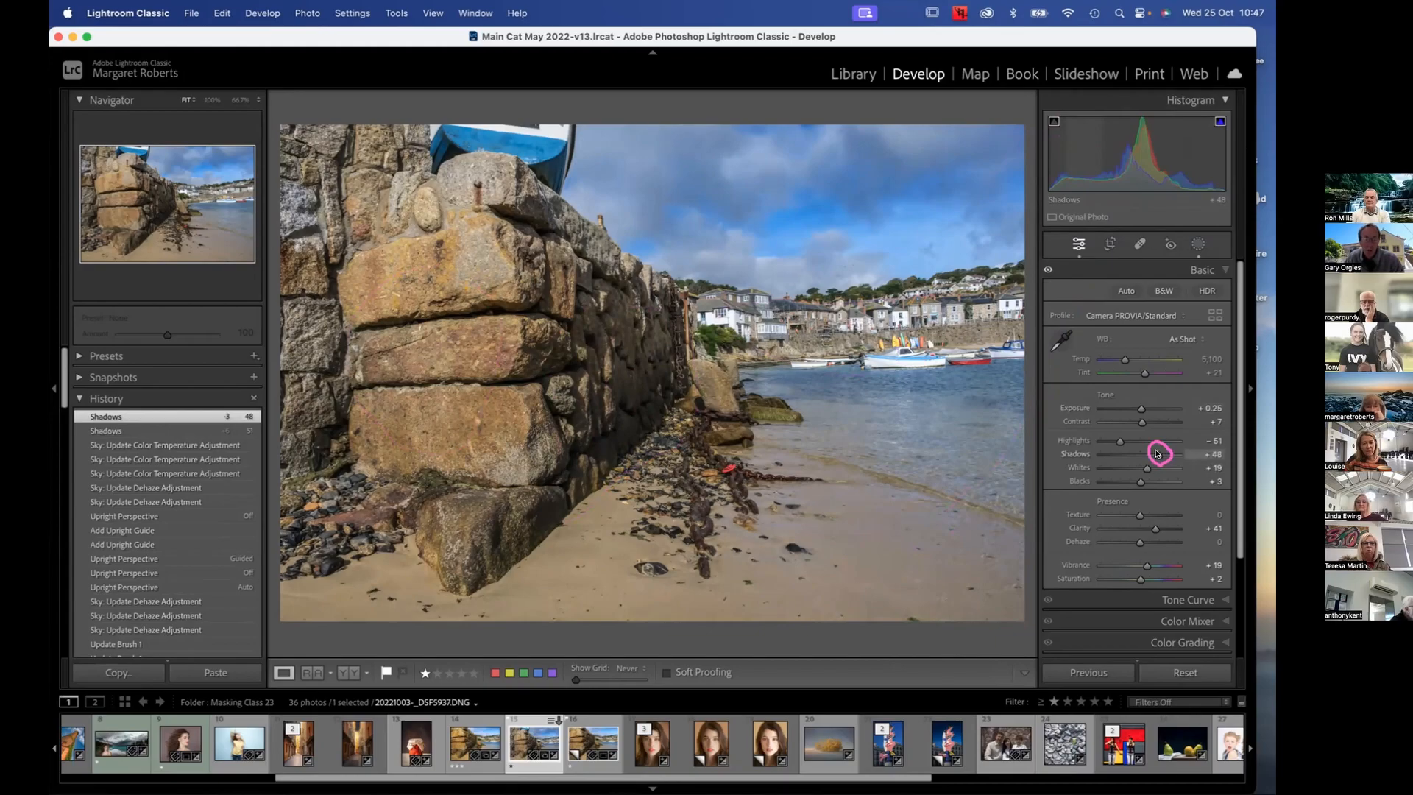
left_click_drag(1156, 454, 1155, 453)
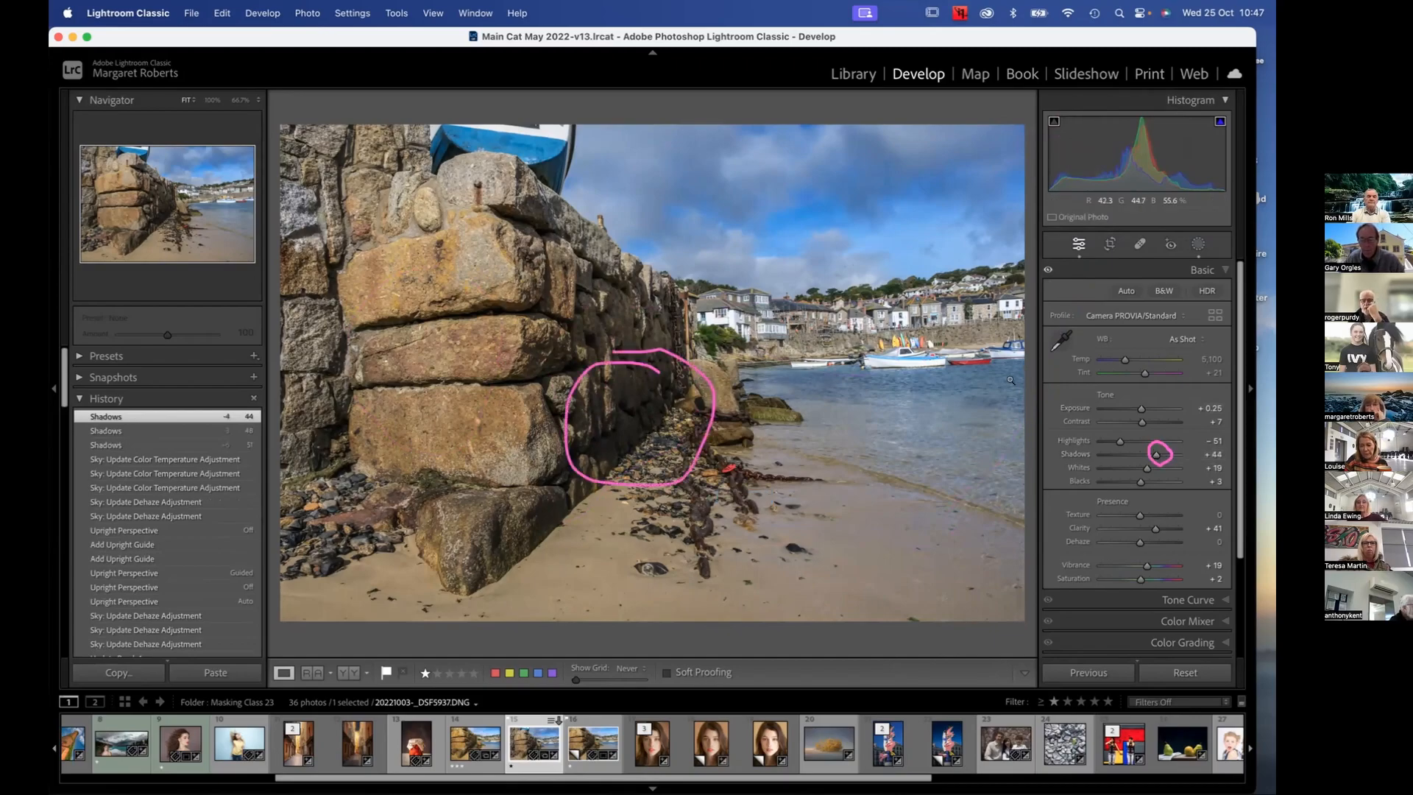
Reopen masking, add a new brush mask, and move the Masks panel up over the water, clear of the wall
left_click(1199, 244)
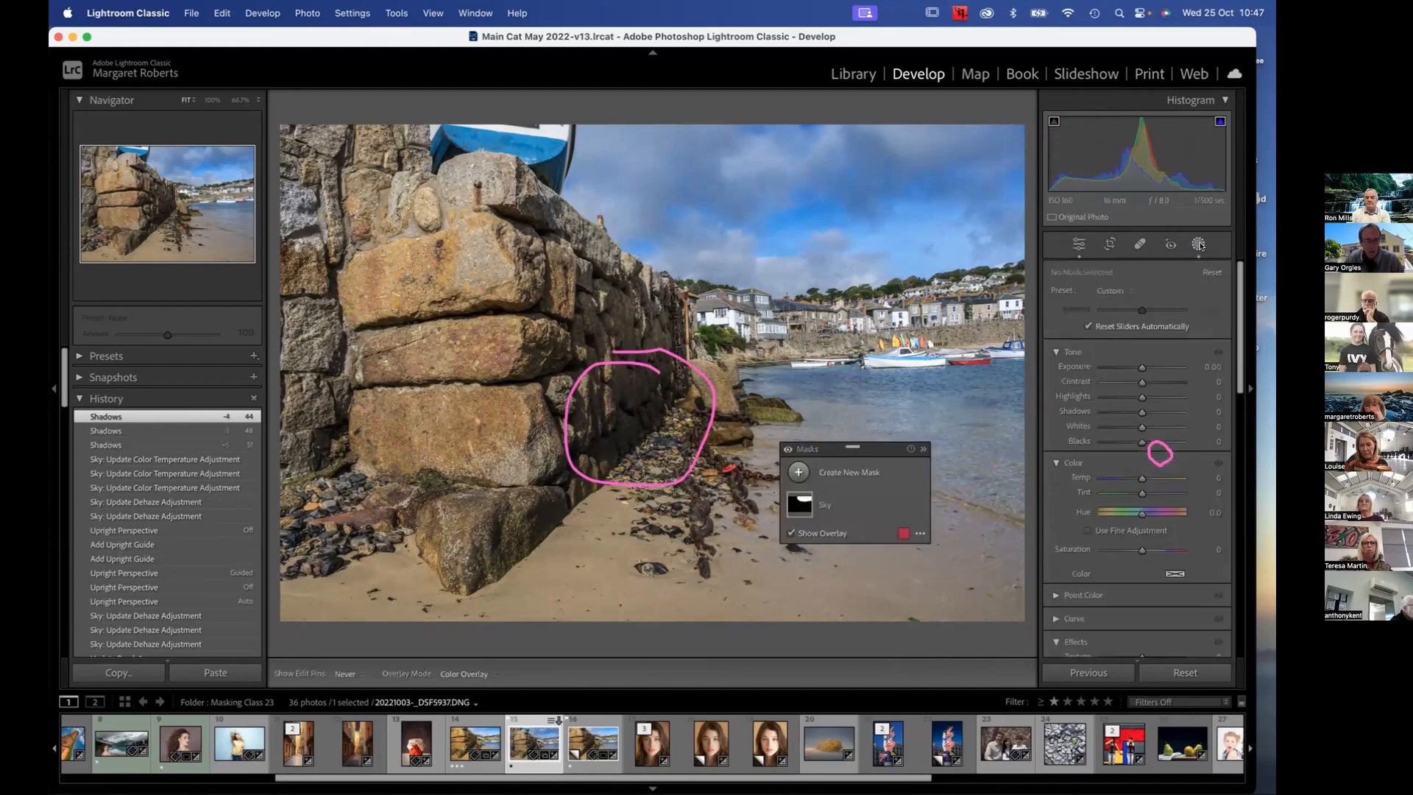
left_click(798, 469)
left_click(802, 482)
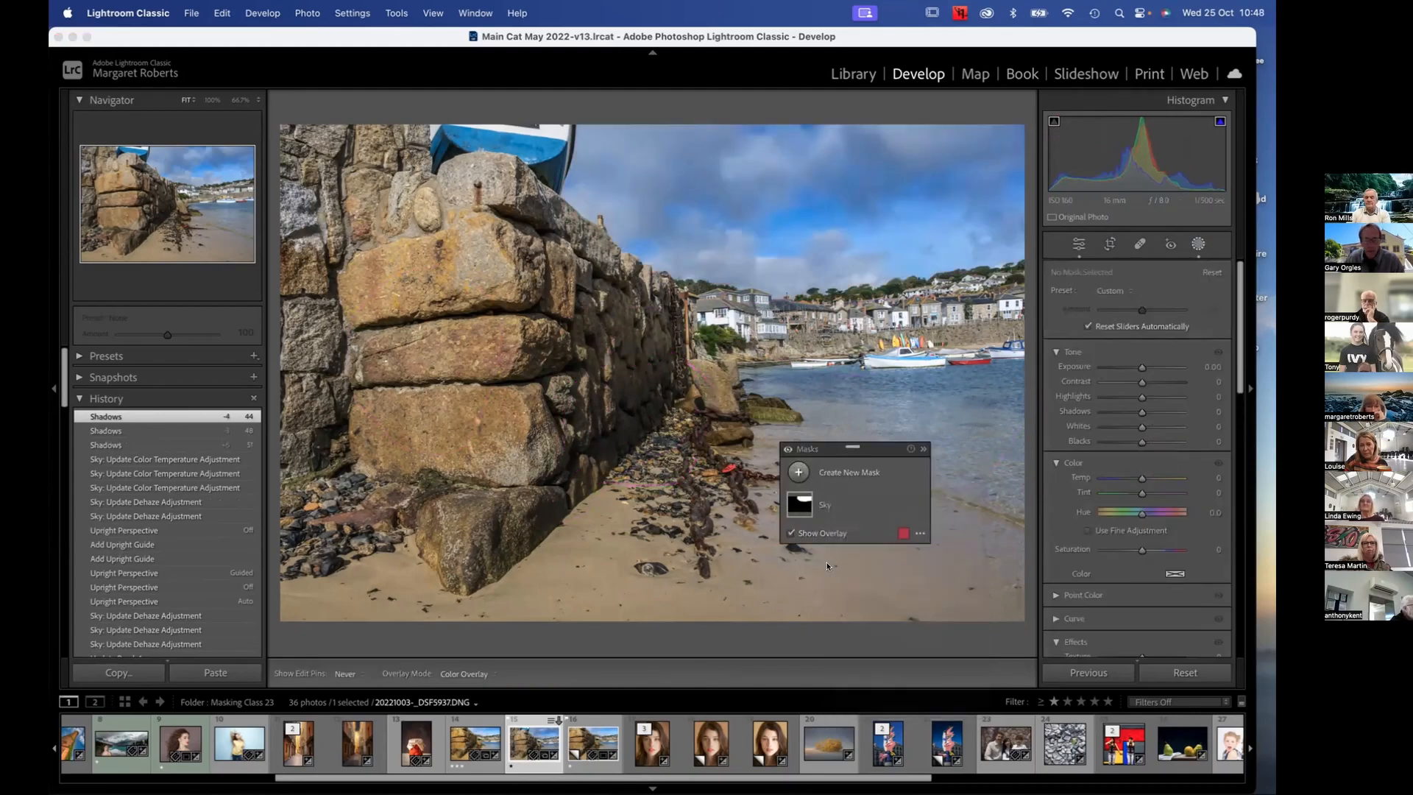
left_click(793, 470)
left_click(858, 599)
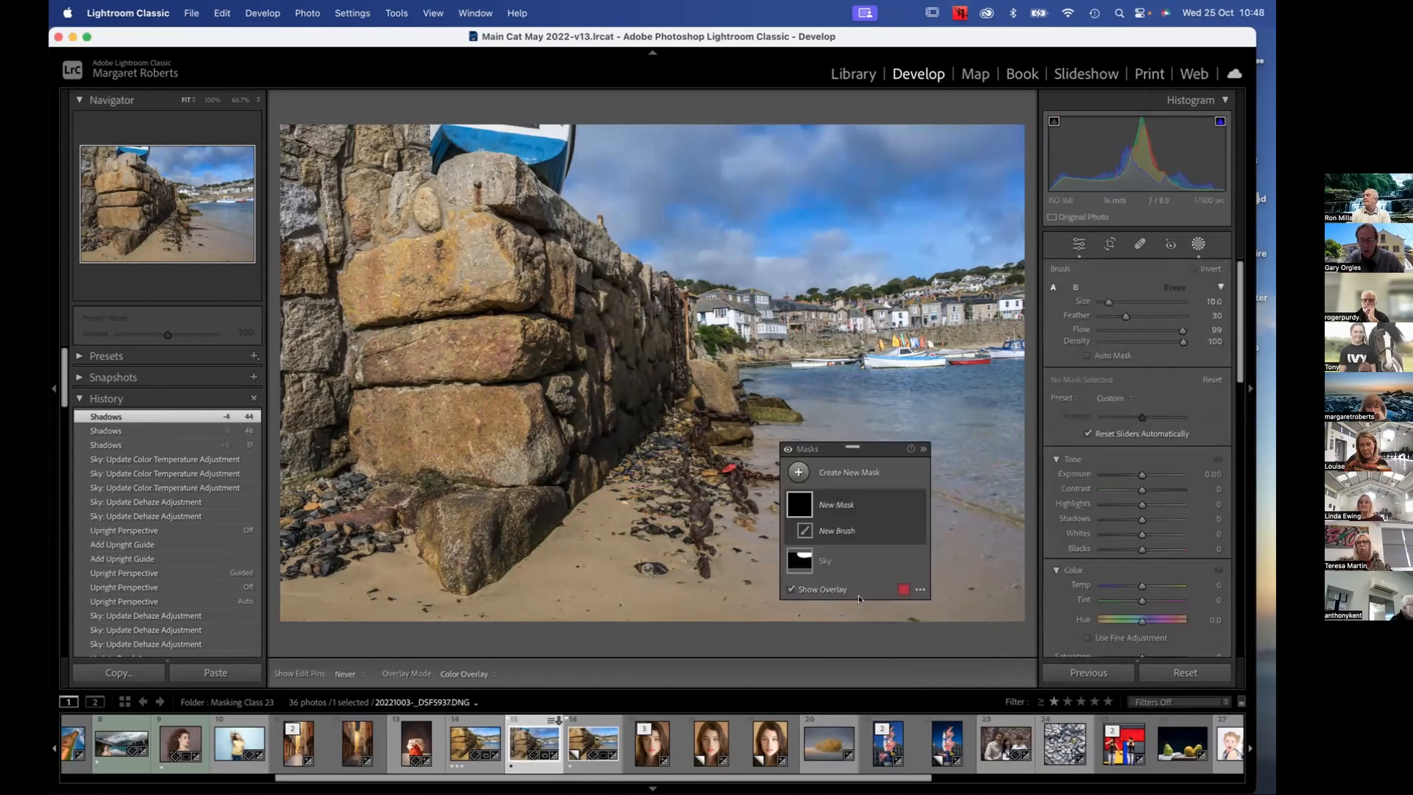
left_click_drag(871, 447, 916, 370)
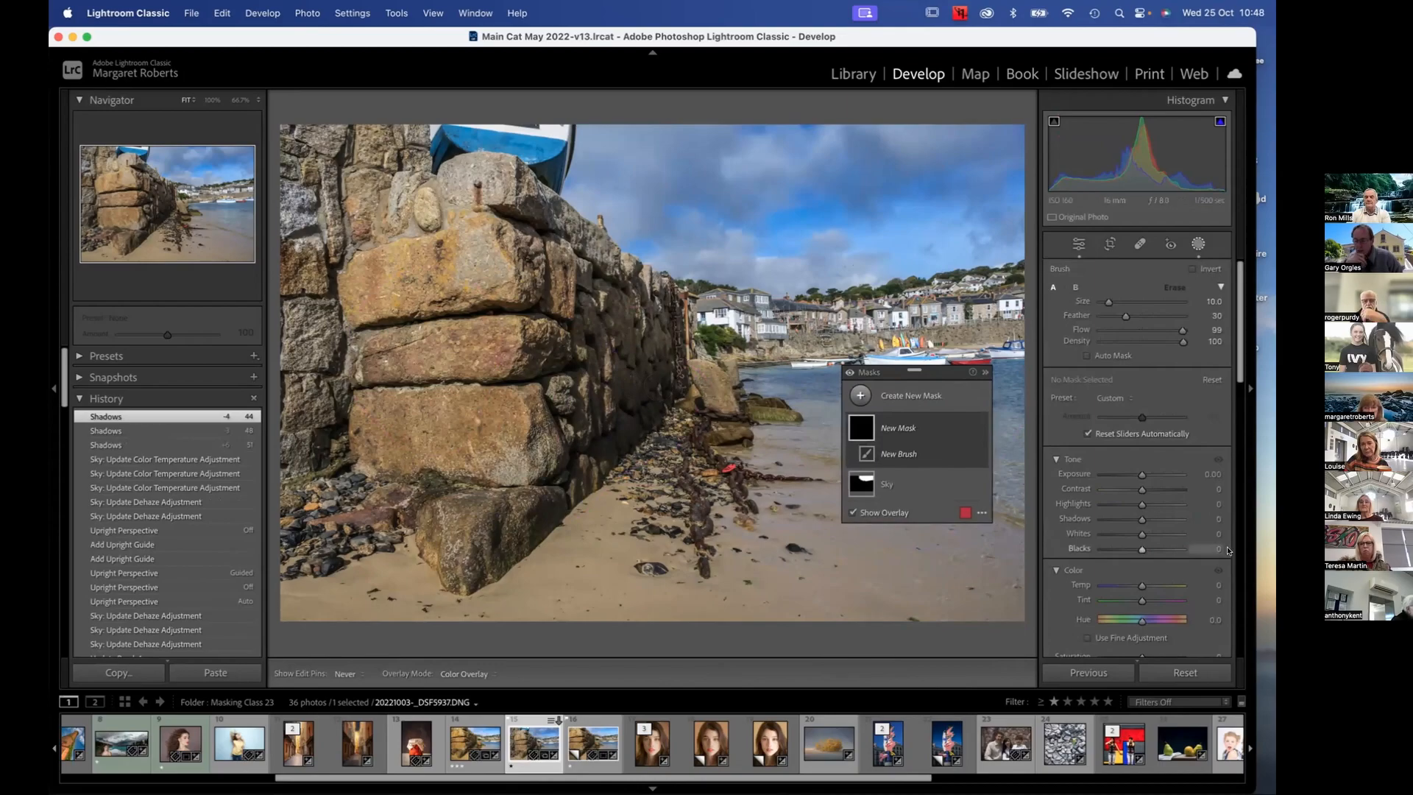
Set the new brush mask's Shadows to 36 and Exposure to 0.53, and paint over the shaded side of the stone wall
left_click_drag(1137, 519, 1143, 519)
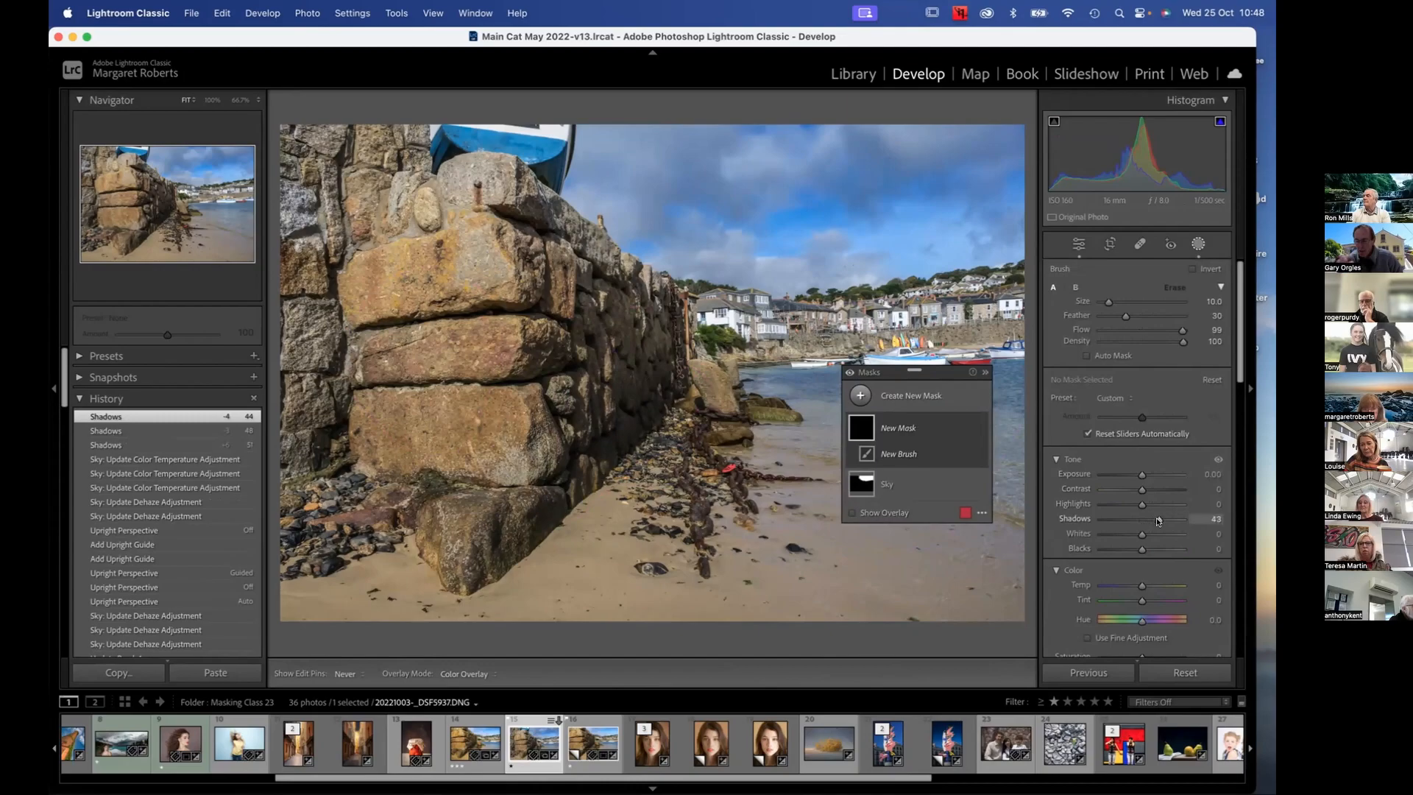
left_click_drag(1156, 520, 1145, 473)
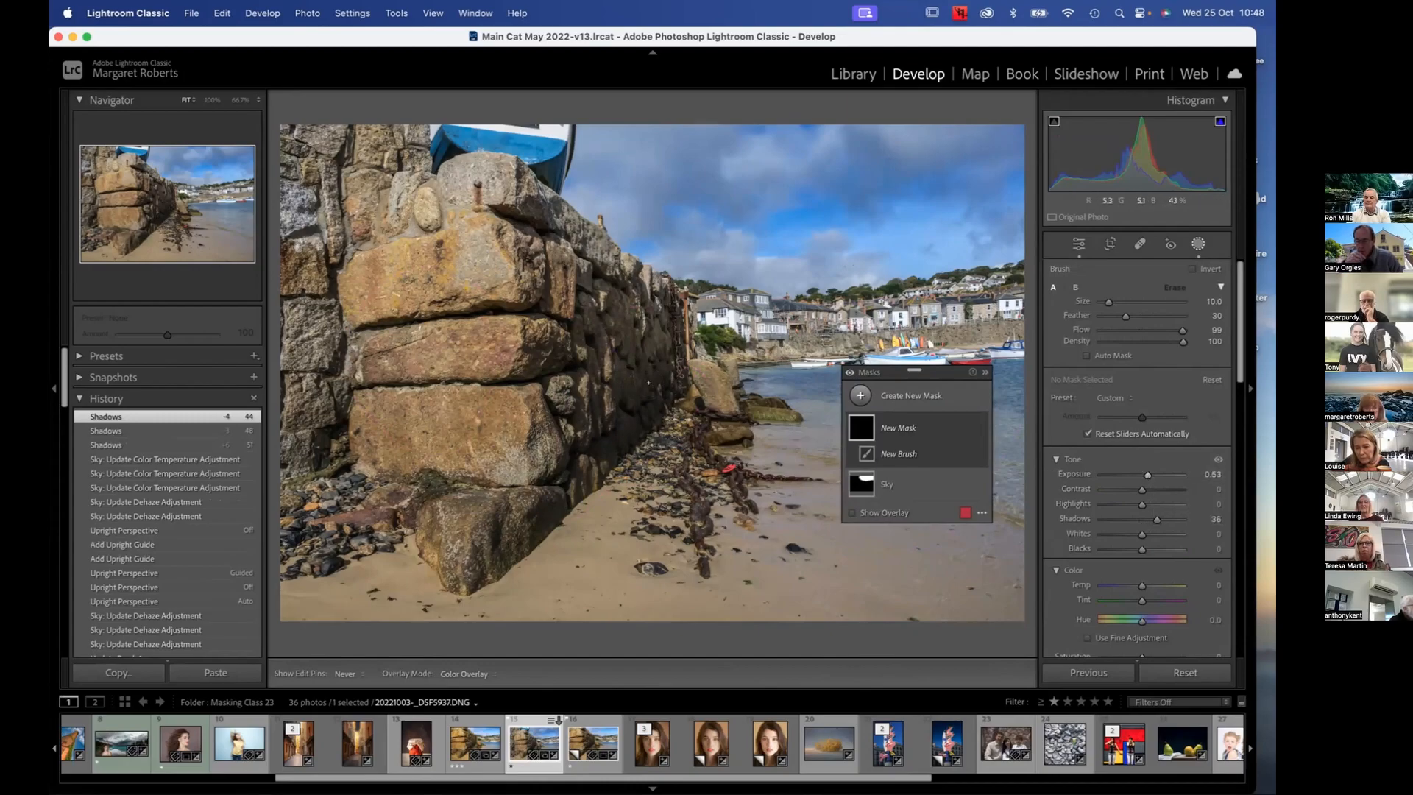
left_click_drag(651, 384, 652, 385)
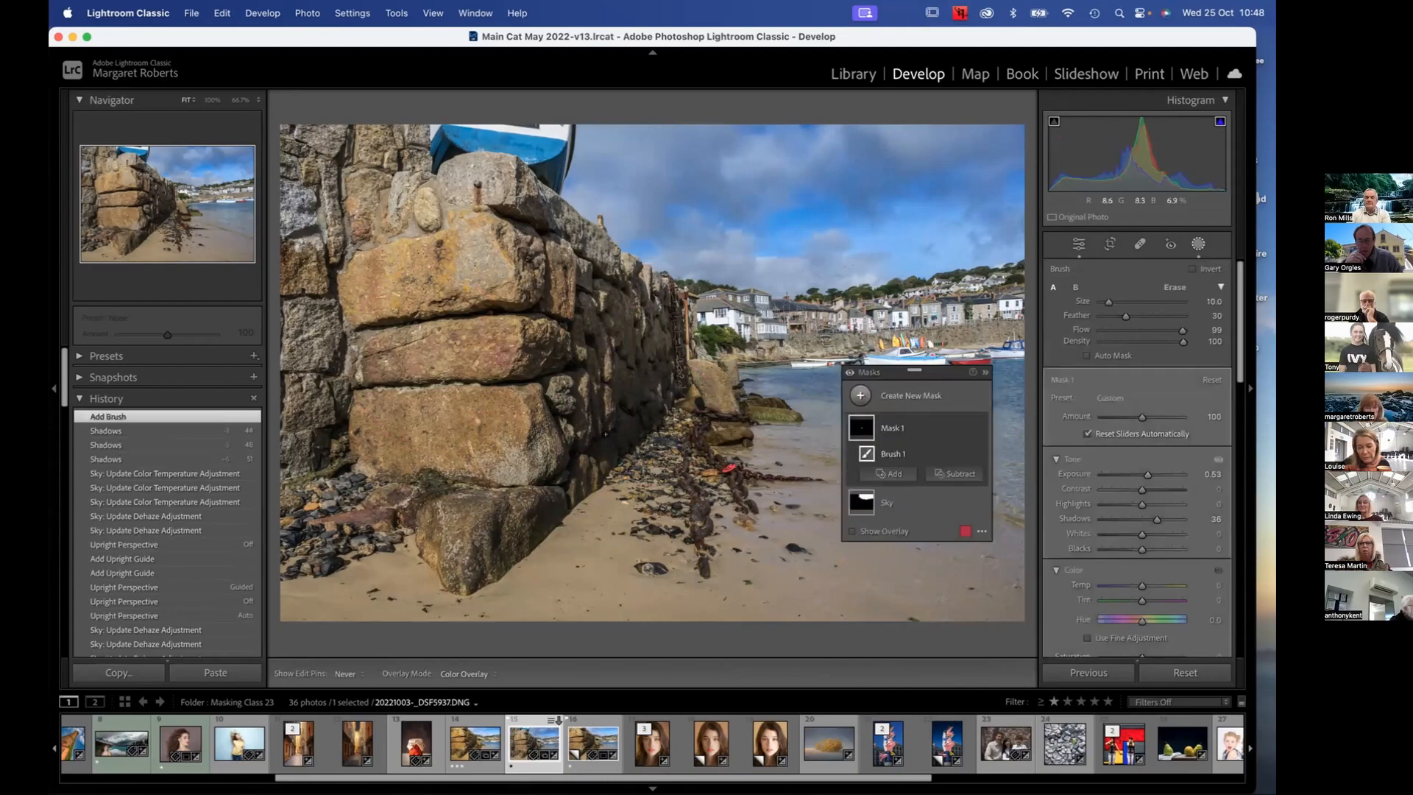
mouse_move(652, 384)
left_mouse_down()
mouse_move(587, 407)
mouse_move(663, 359)
left_mouse_up()
mouse_move(614, 313)
left_mouse_down()
mouse_move(567, 294)
mouse_move(580, 443)
mouse_move(650, 384)
mouse_move(638, 313)
mouse_move(552, 265)
mouse_move(542, 323)
mouse_move(558, 384)
left_mouse_up()
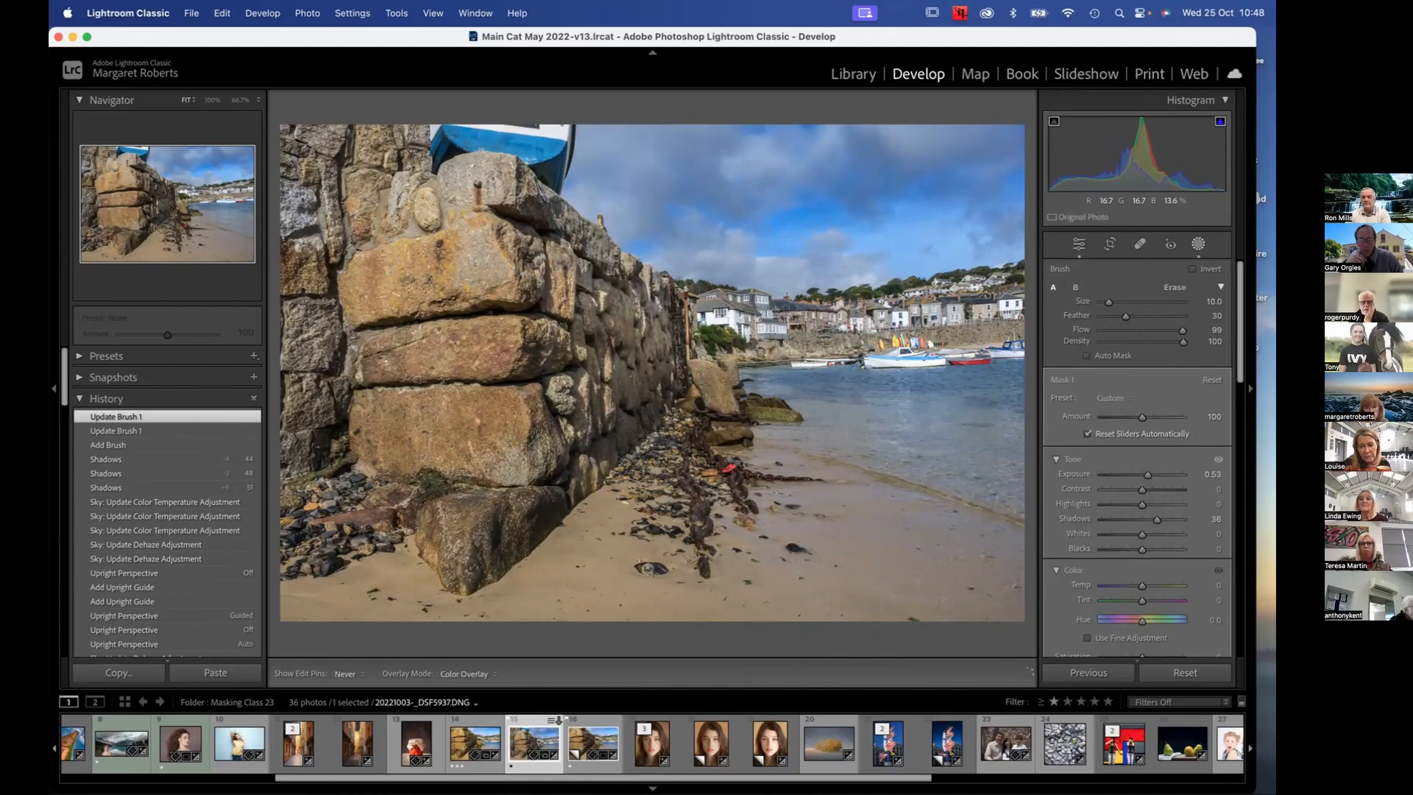
left_click_drag(613, 462, 615, 461)
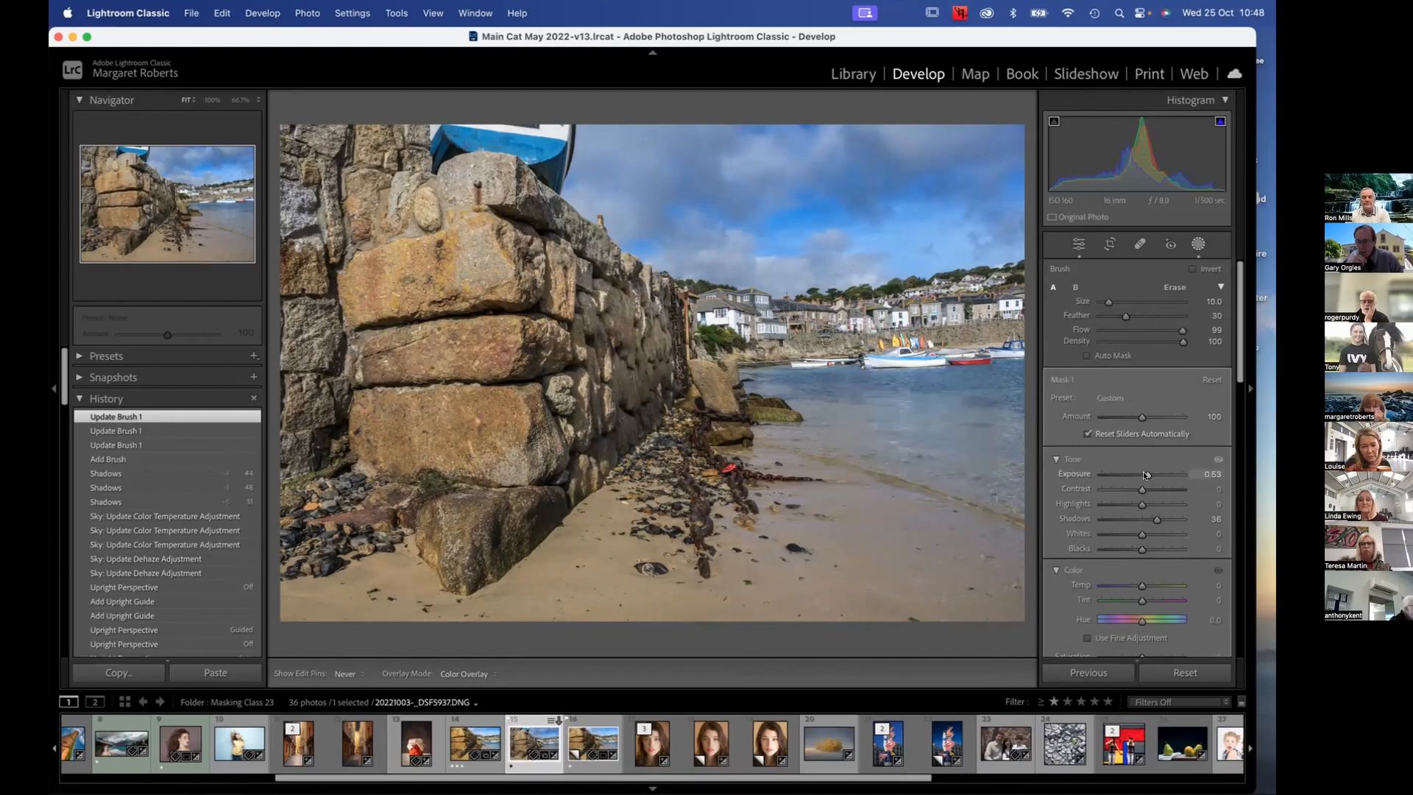
Finish tuning the wall mask's Exposure at 0.53, and set its Temp to 13 and Saturation to 6
left_click_drag(1143, 475, 1145, 474)
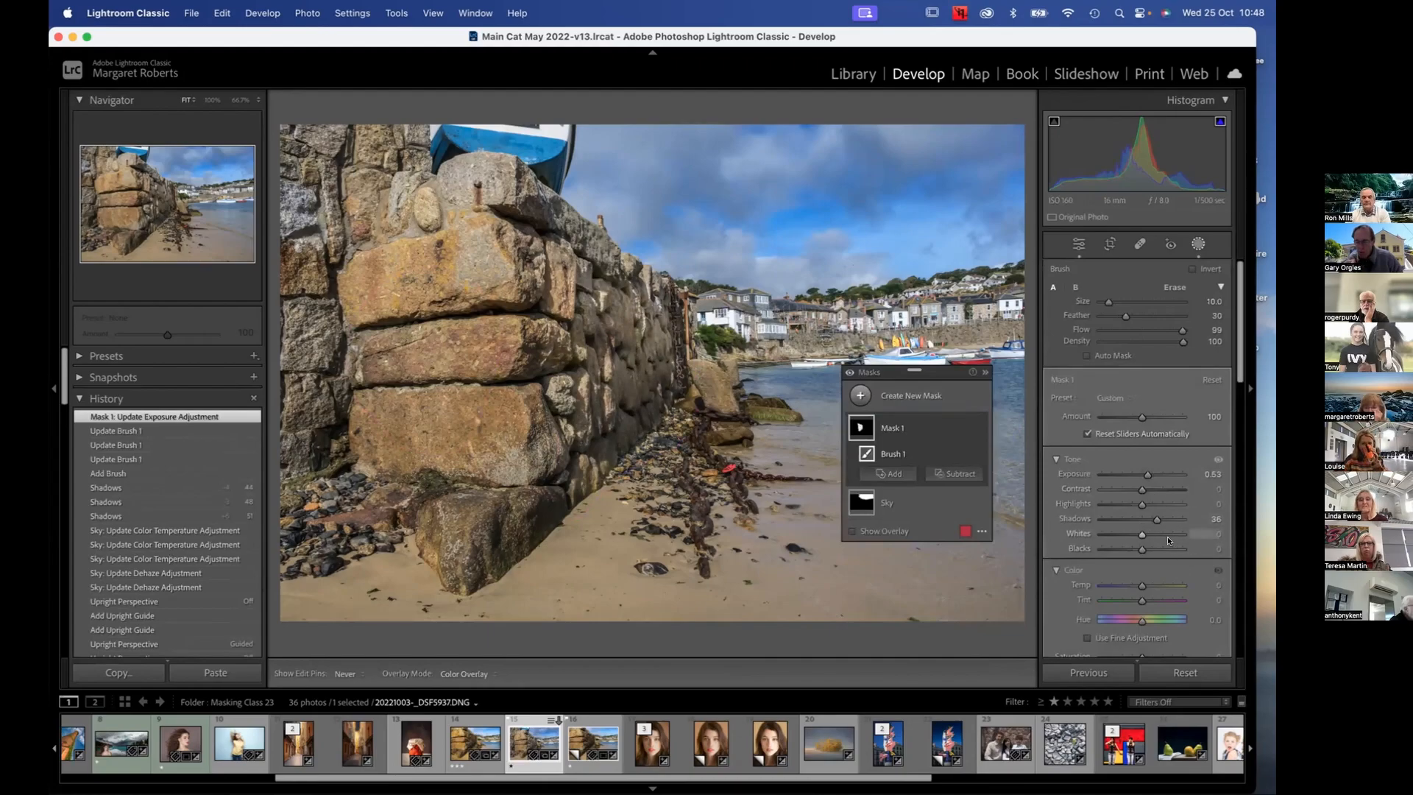
left_click(1142, 586)
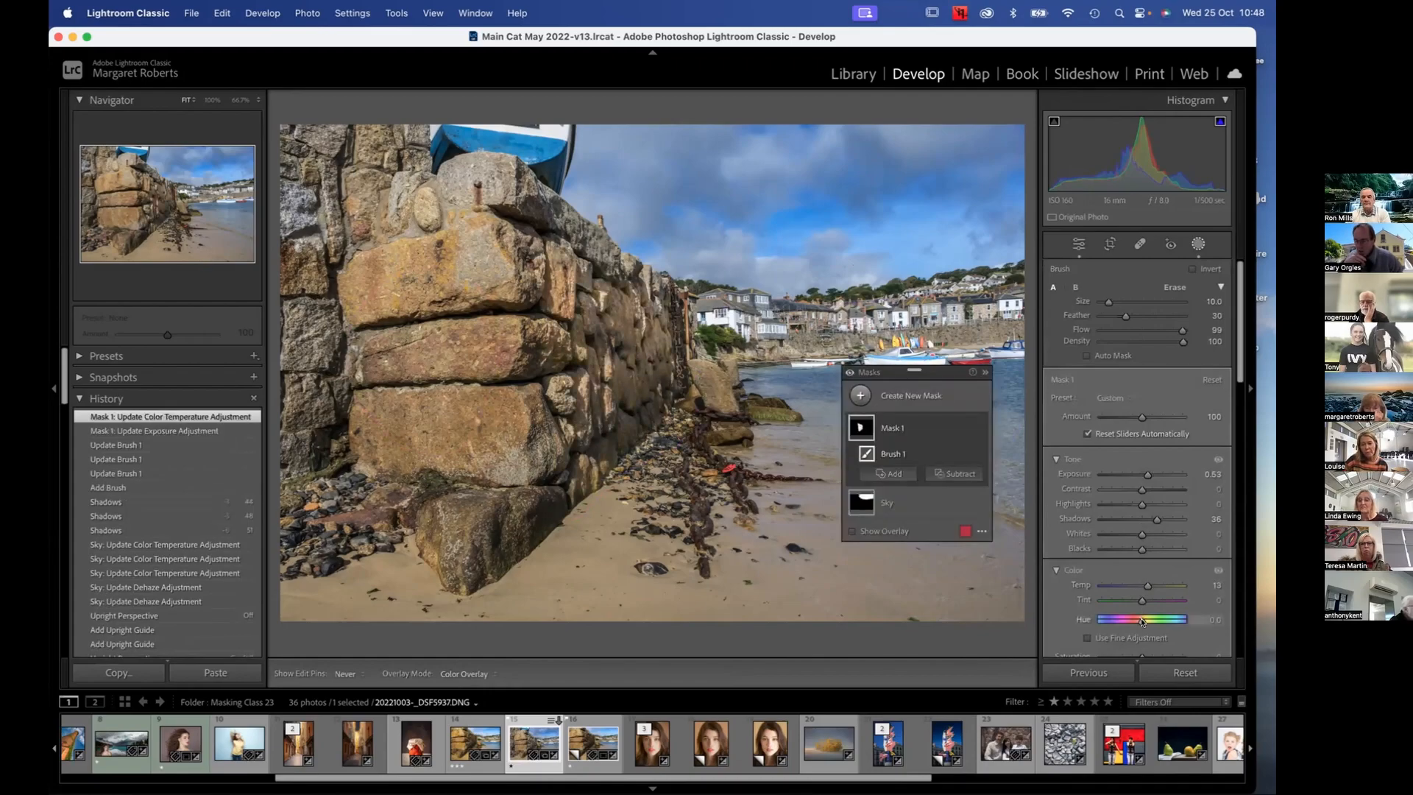
scroll(1141, 621, "down", 3)
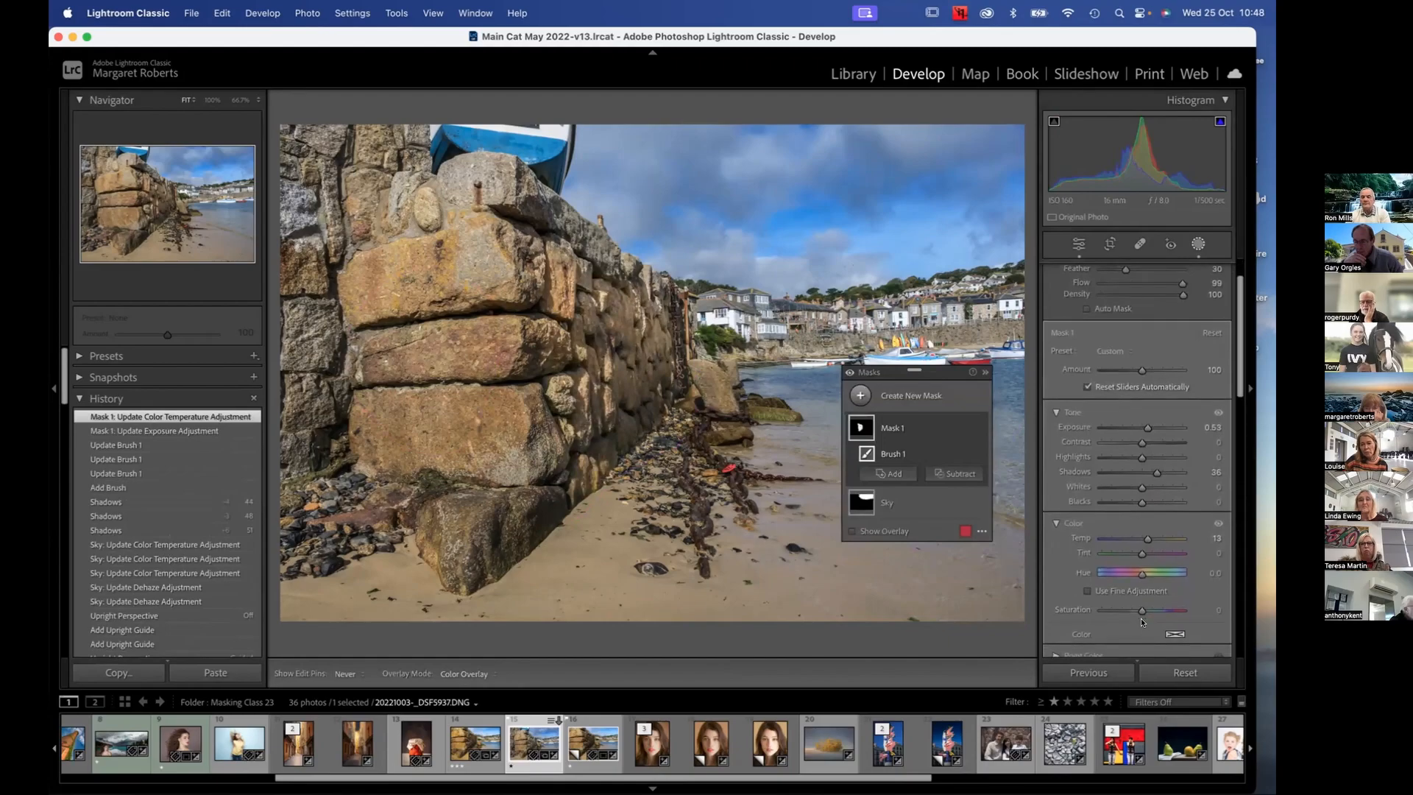
left_click_drag(1139, 610, 1138, 610)
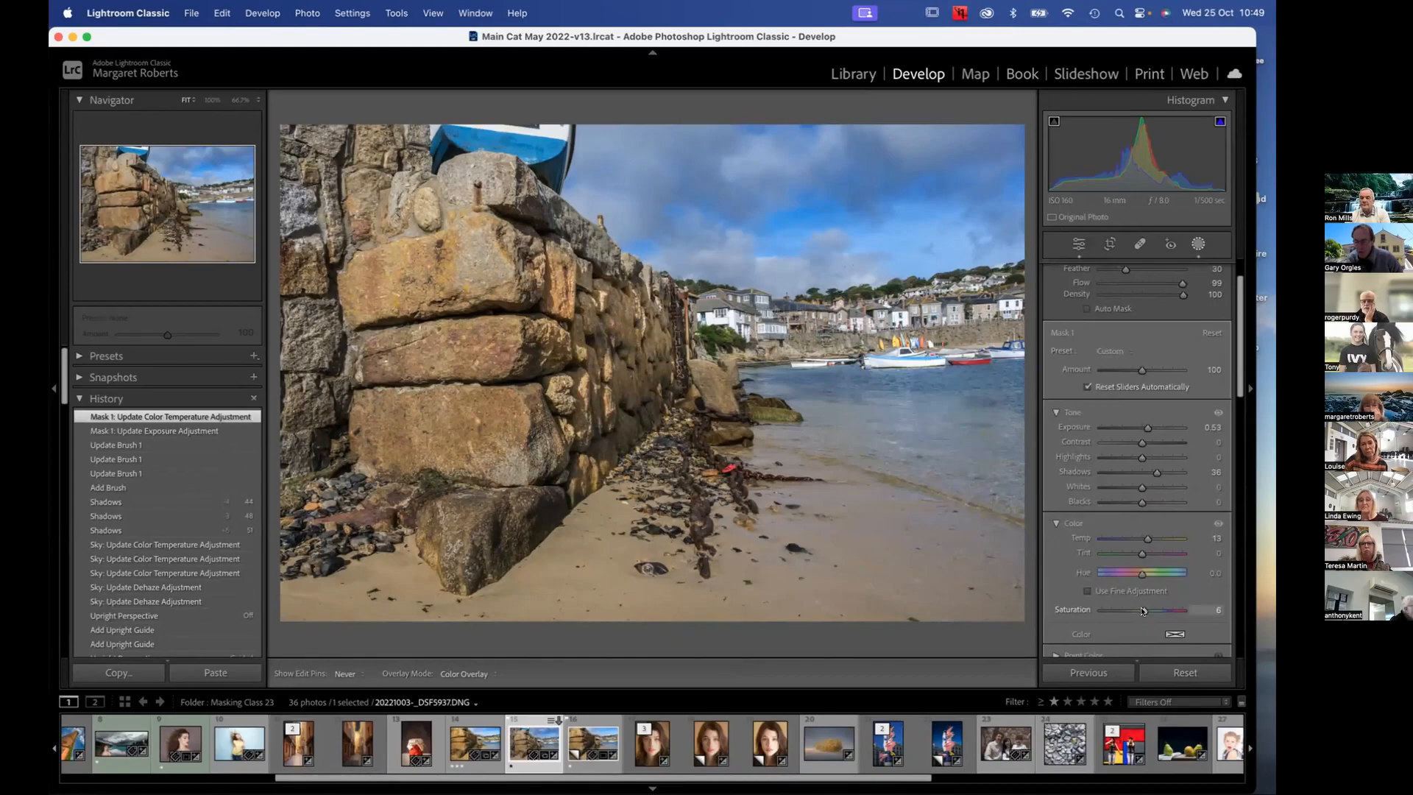
left_click_drag(1143, 610, 1143, 610)
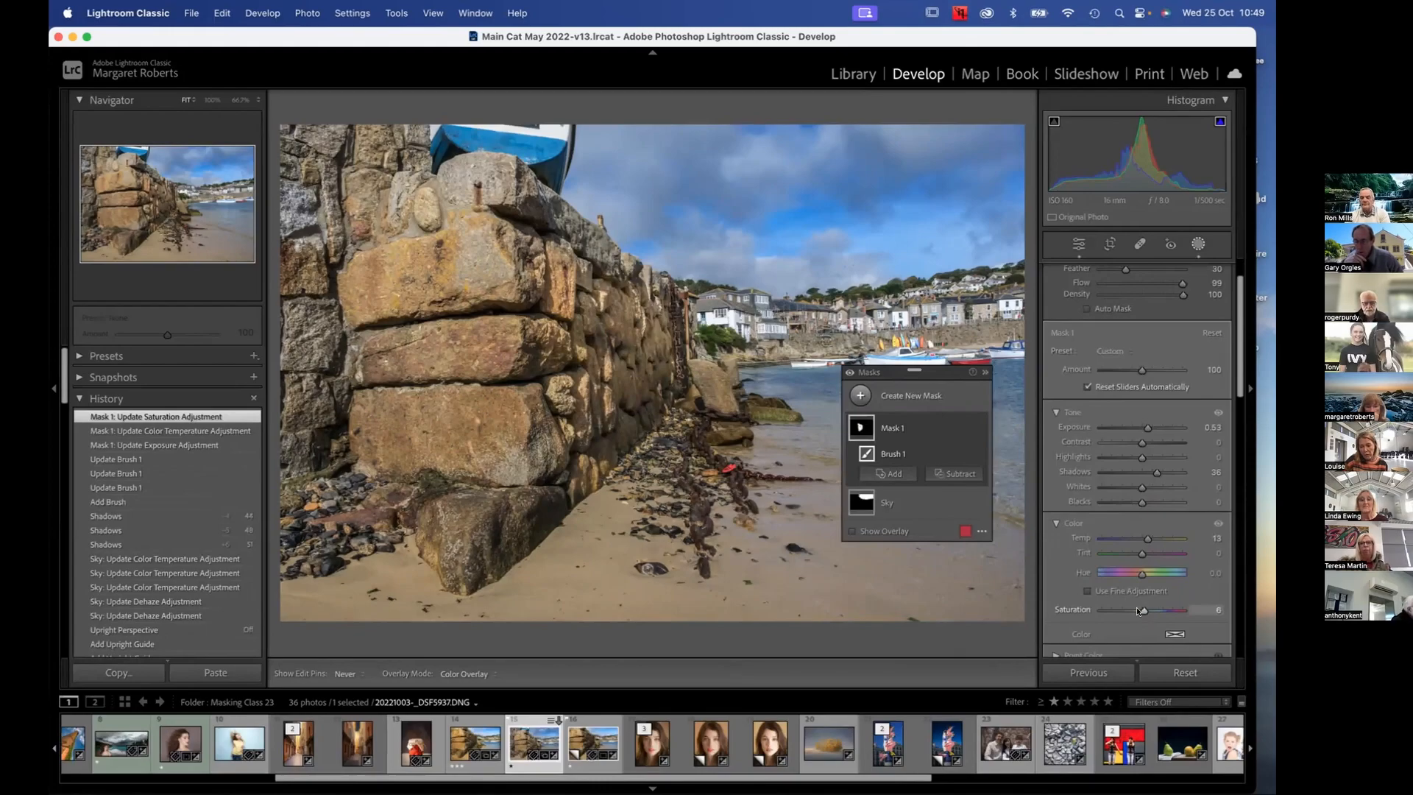
Test the wall mask's Hue with Use Fine Adjustment on, reset it to 0, and set Shadows to 34 and Exposure to 0.46
left_click_drag(1138, 575, 1137, 574)
double_click(1136, 575)
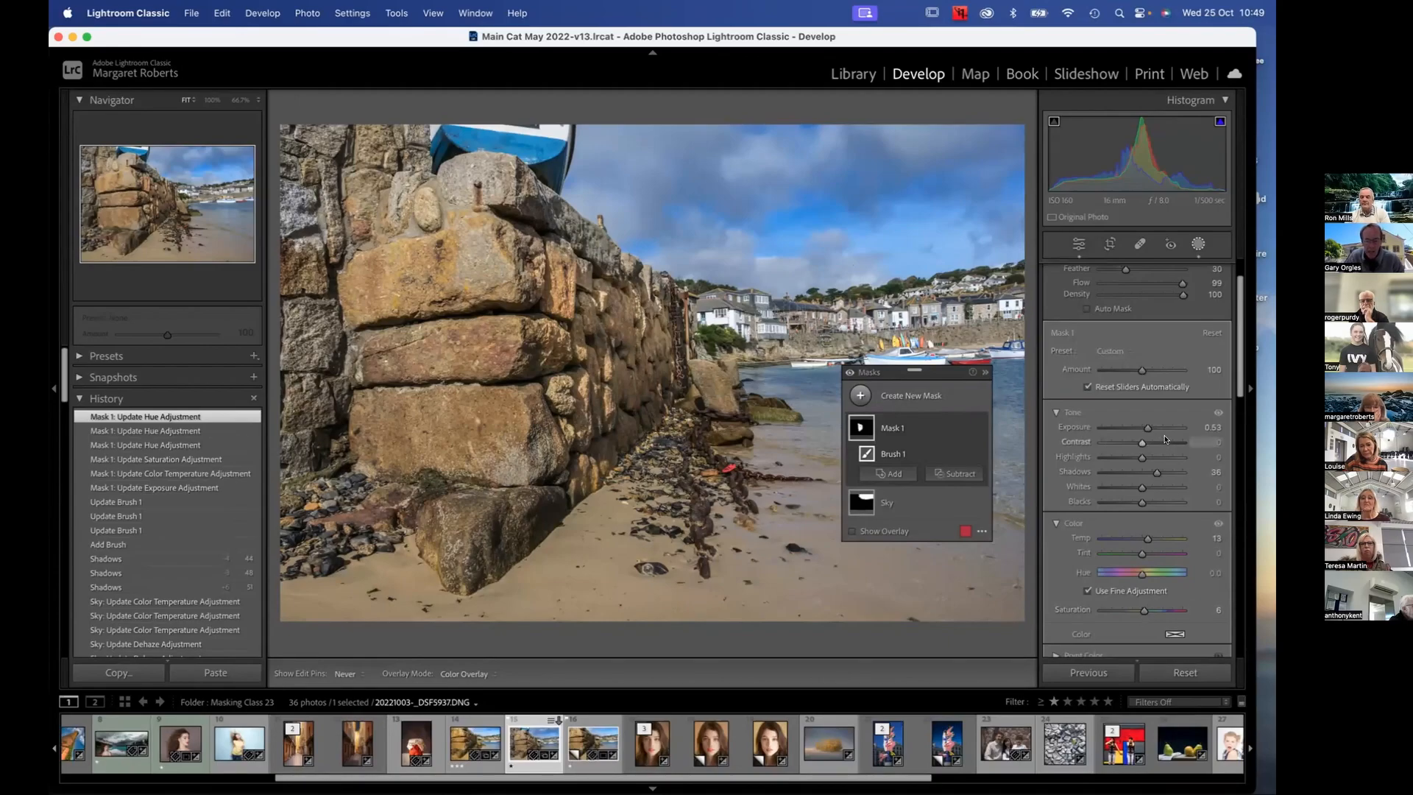
left_click_drag(1156, 474, 1146, 430)
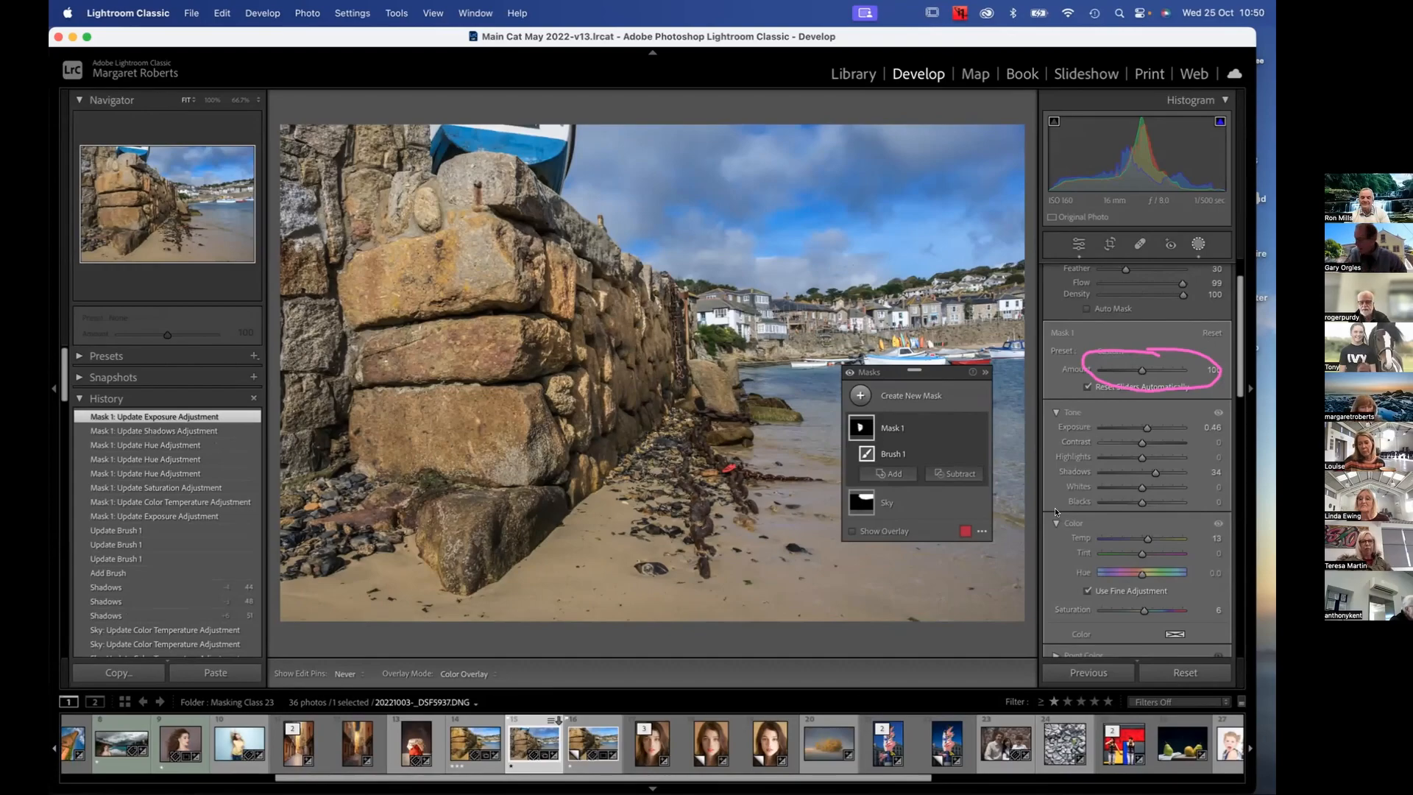
Try the wall mask's overall Amount from its minimum up to 200, and settle it slightly below 100
left_click_drag(1139, 370, 1086, 370)
scroll(1106, 375, "up", 1)
left_click_drag(1103, 373, 1206, 392)
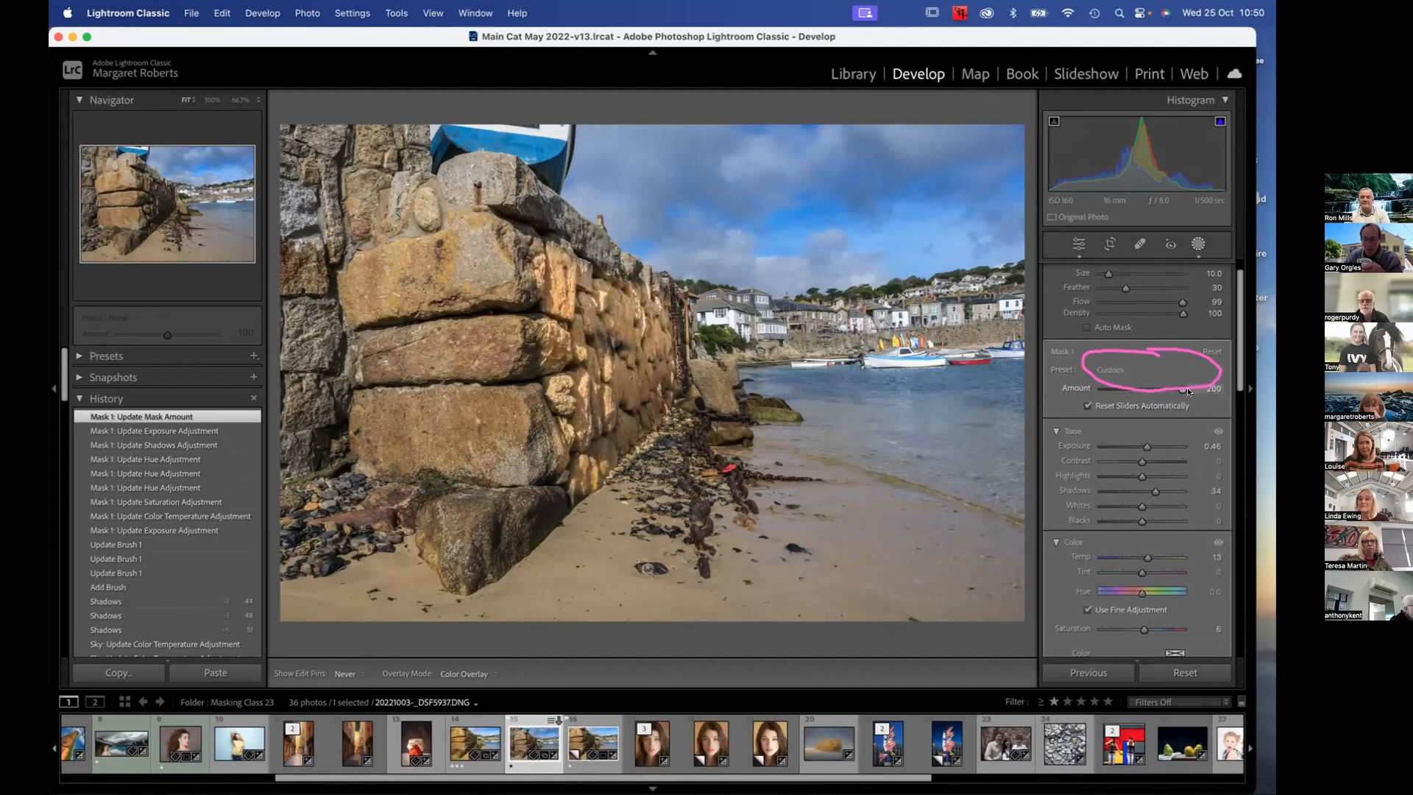
left_click_drag(1180, 387, 1130, 384)
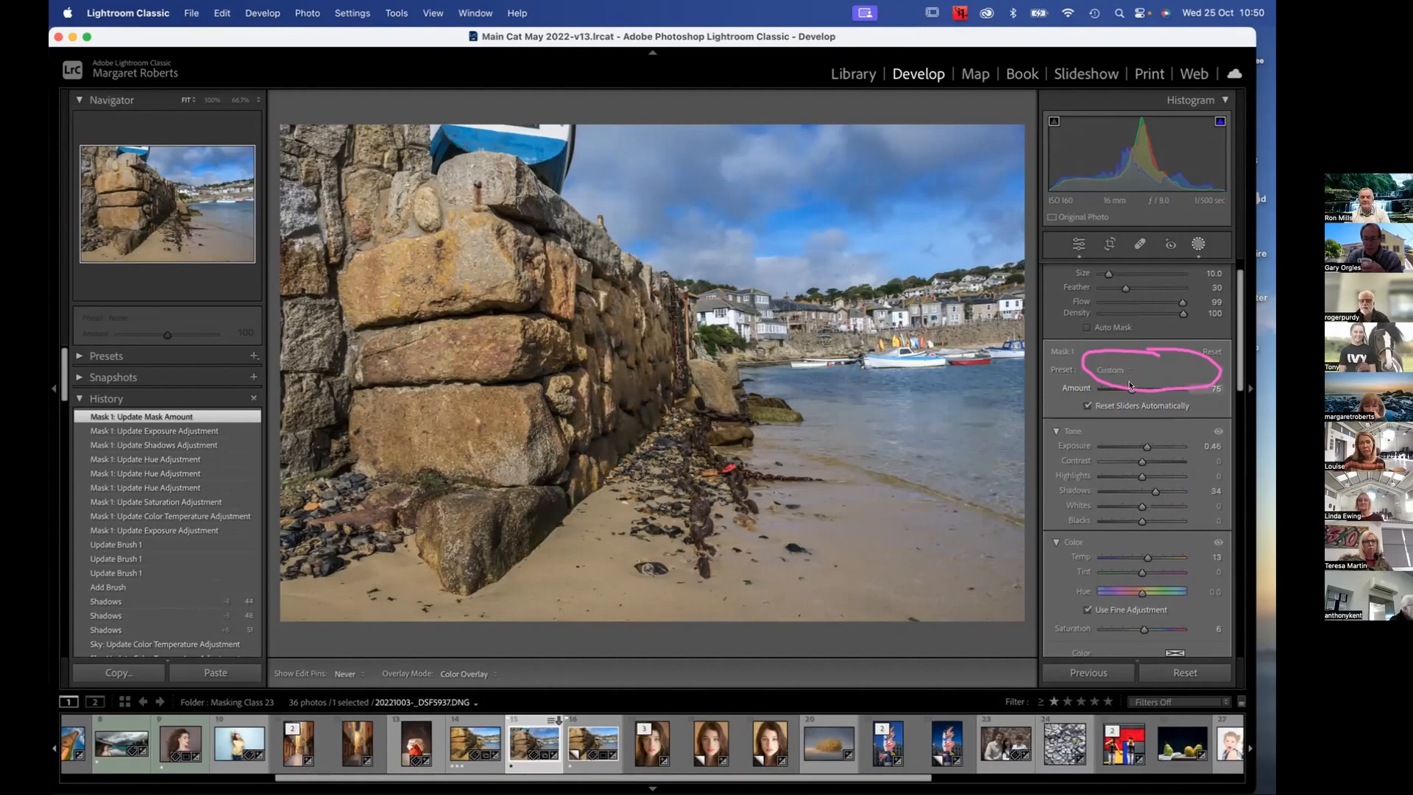
left_click_drag(1132, 386, 1133, 386)
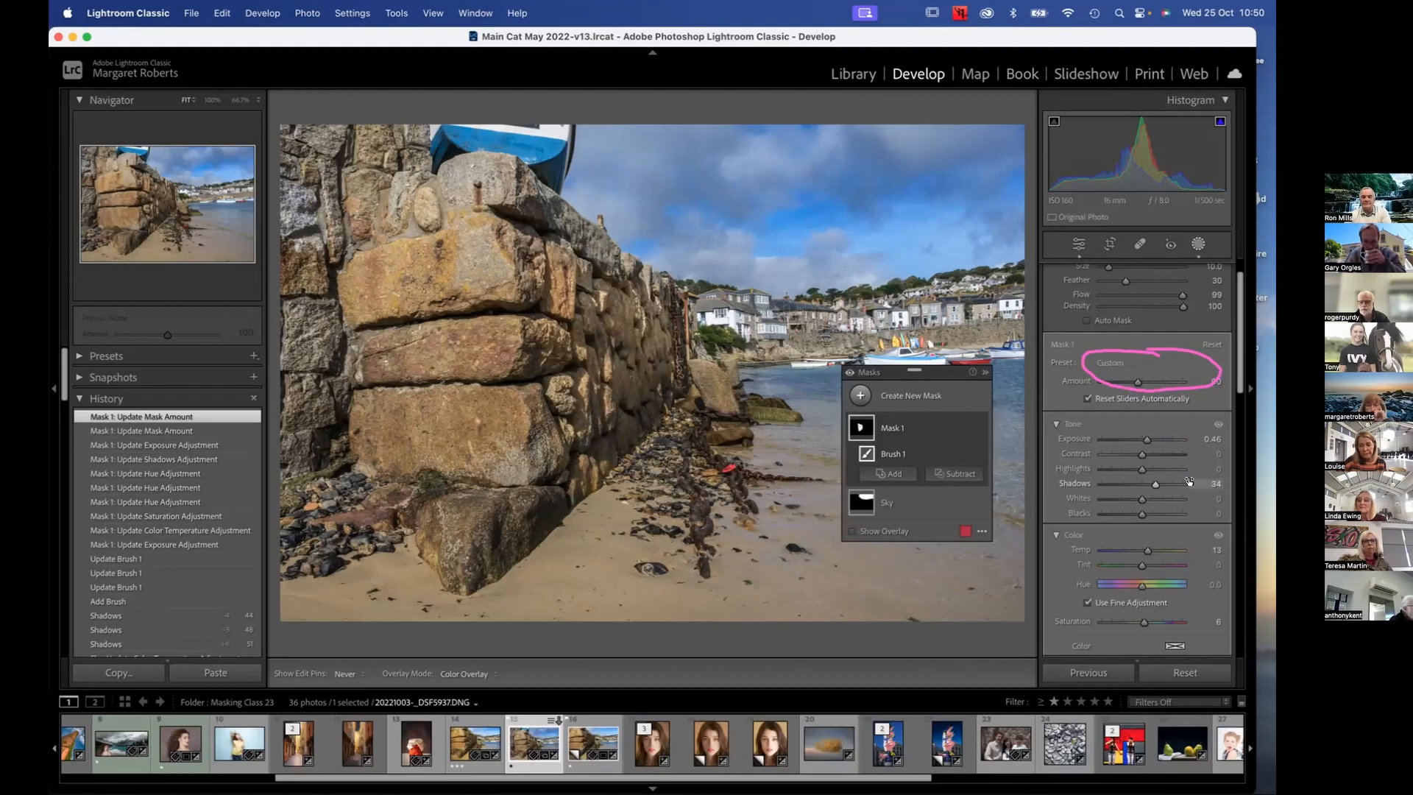
Close and reopen masking, start a new brush mask, and undo the last change
left_click(1198, 244)
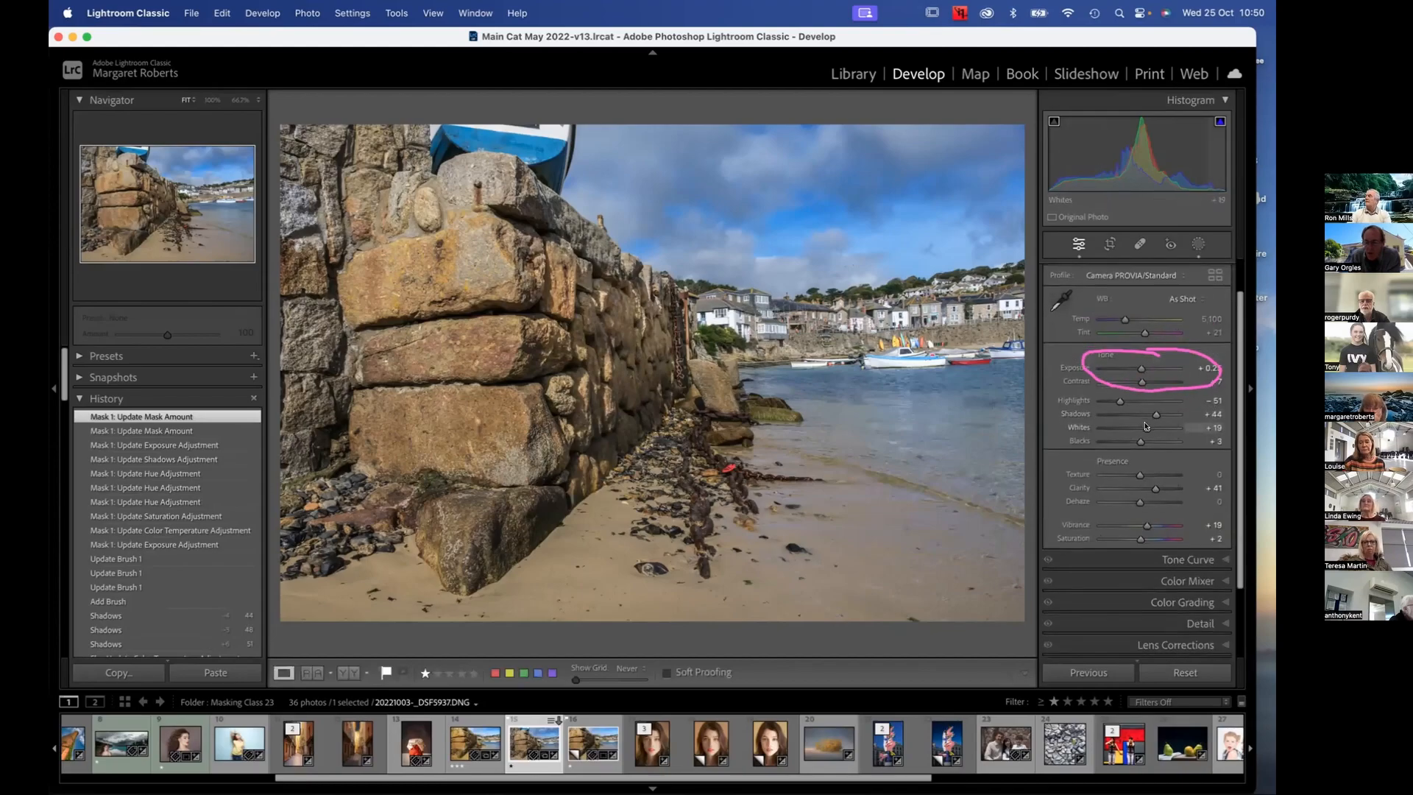
left_click(1194, 246)
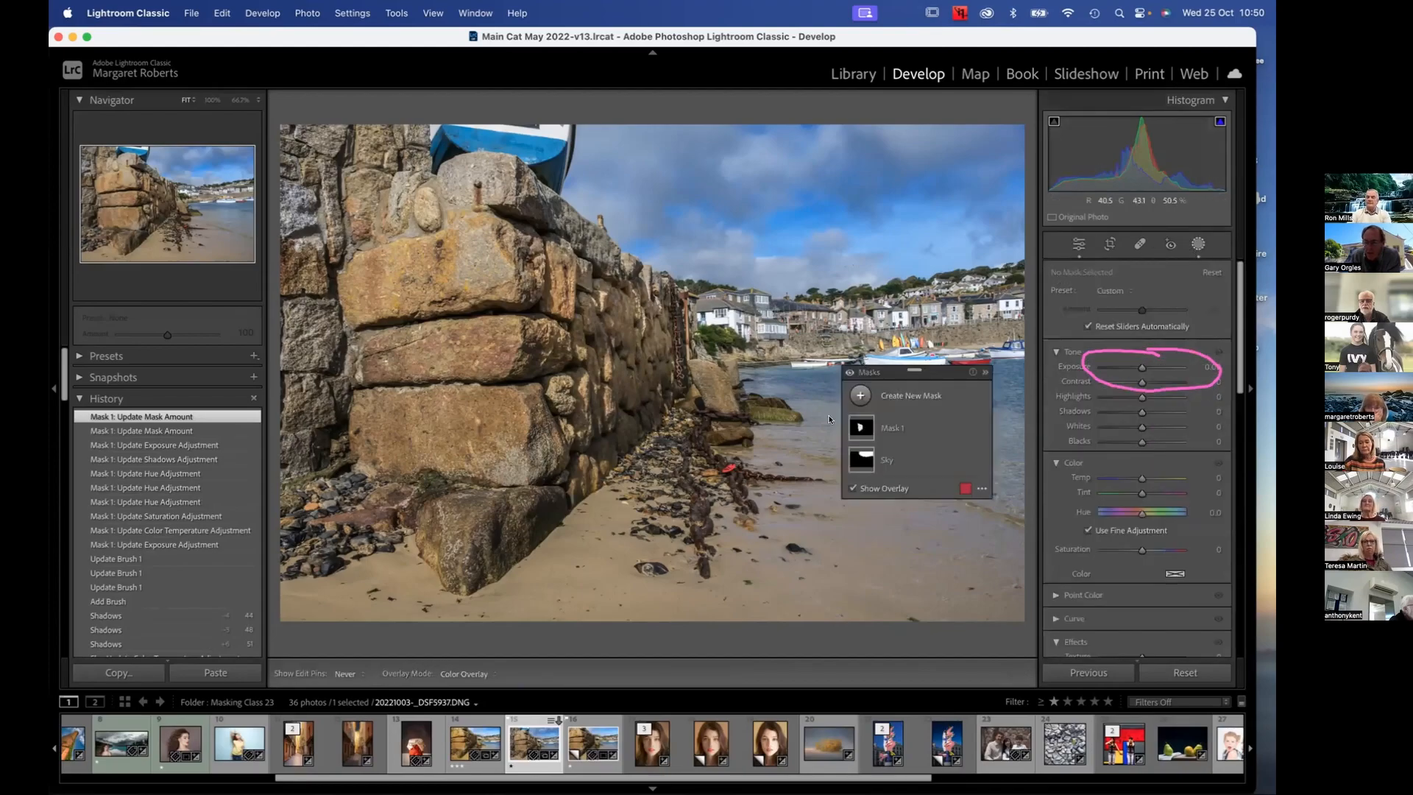
left_click(859, 395)
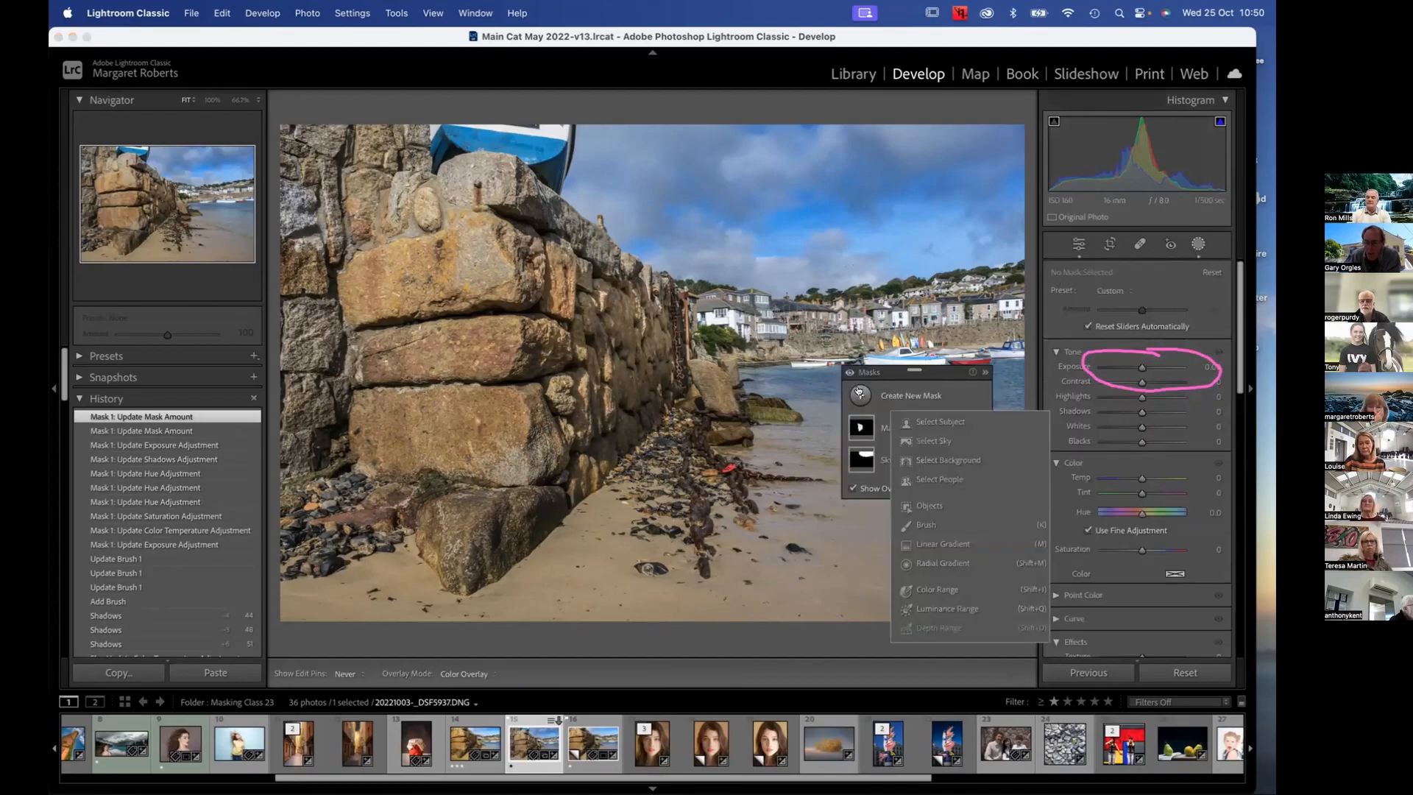
left_click(926, 525)
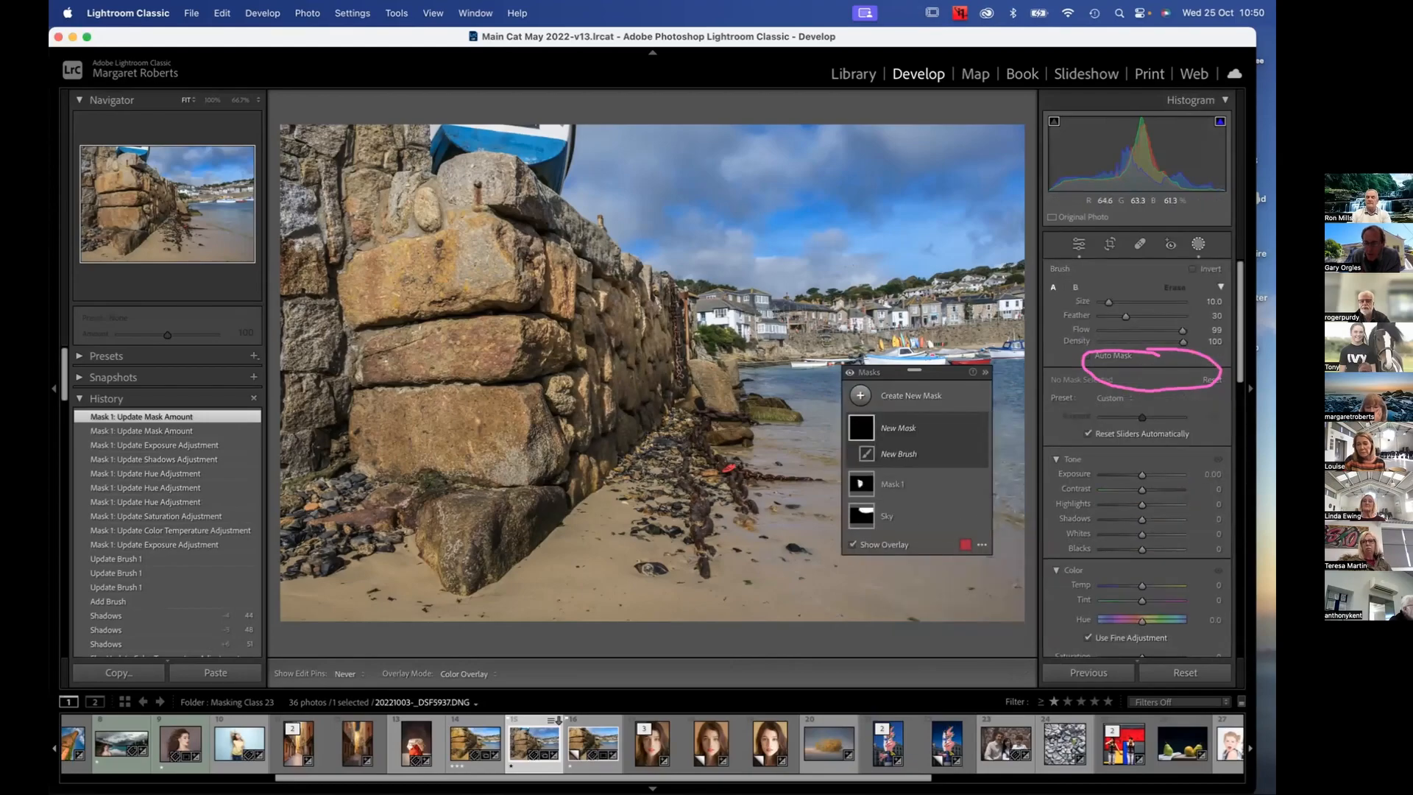
key("super+z")
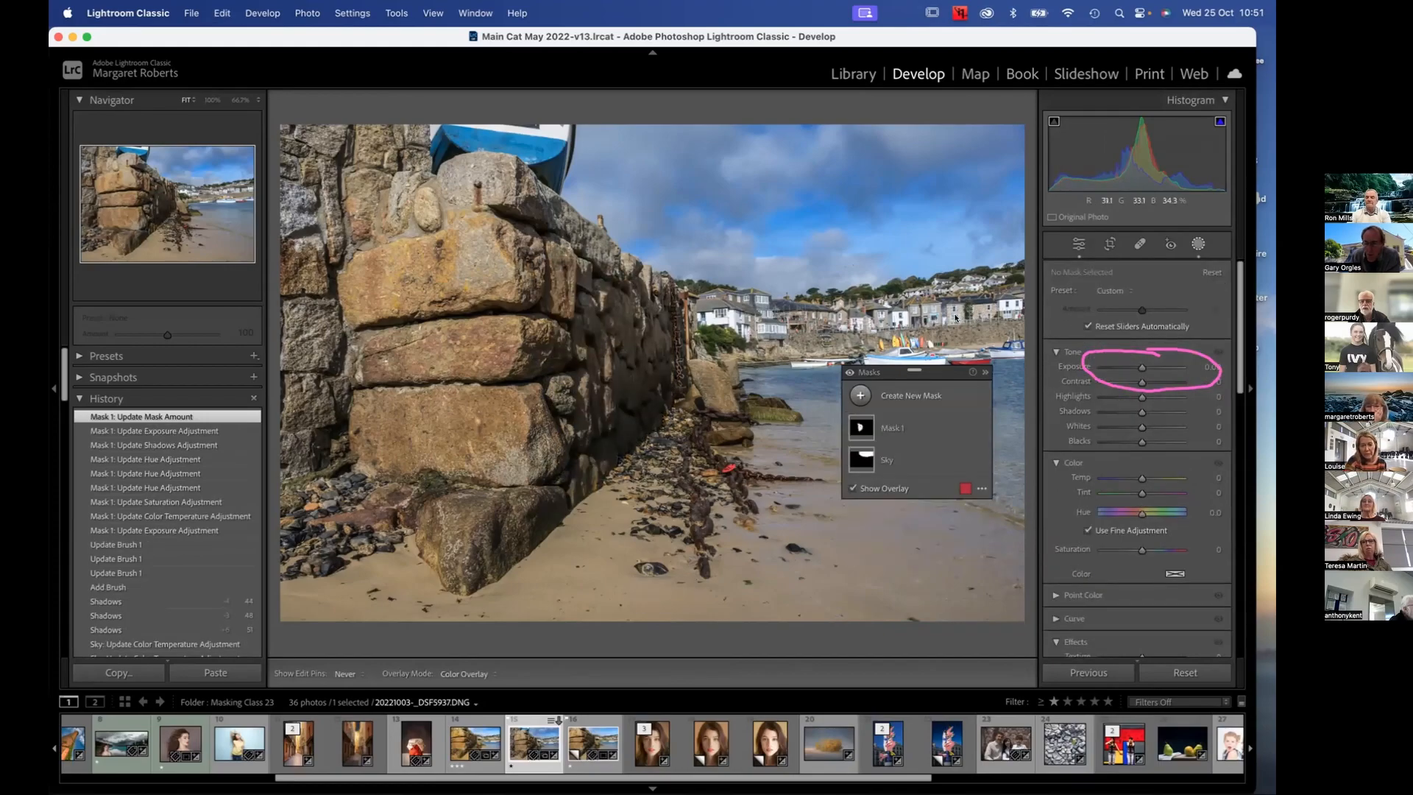
Try a new Select Subject mask and a new Select Background mask, undoing each one
left_click(859, 395)
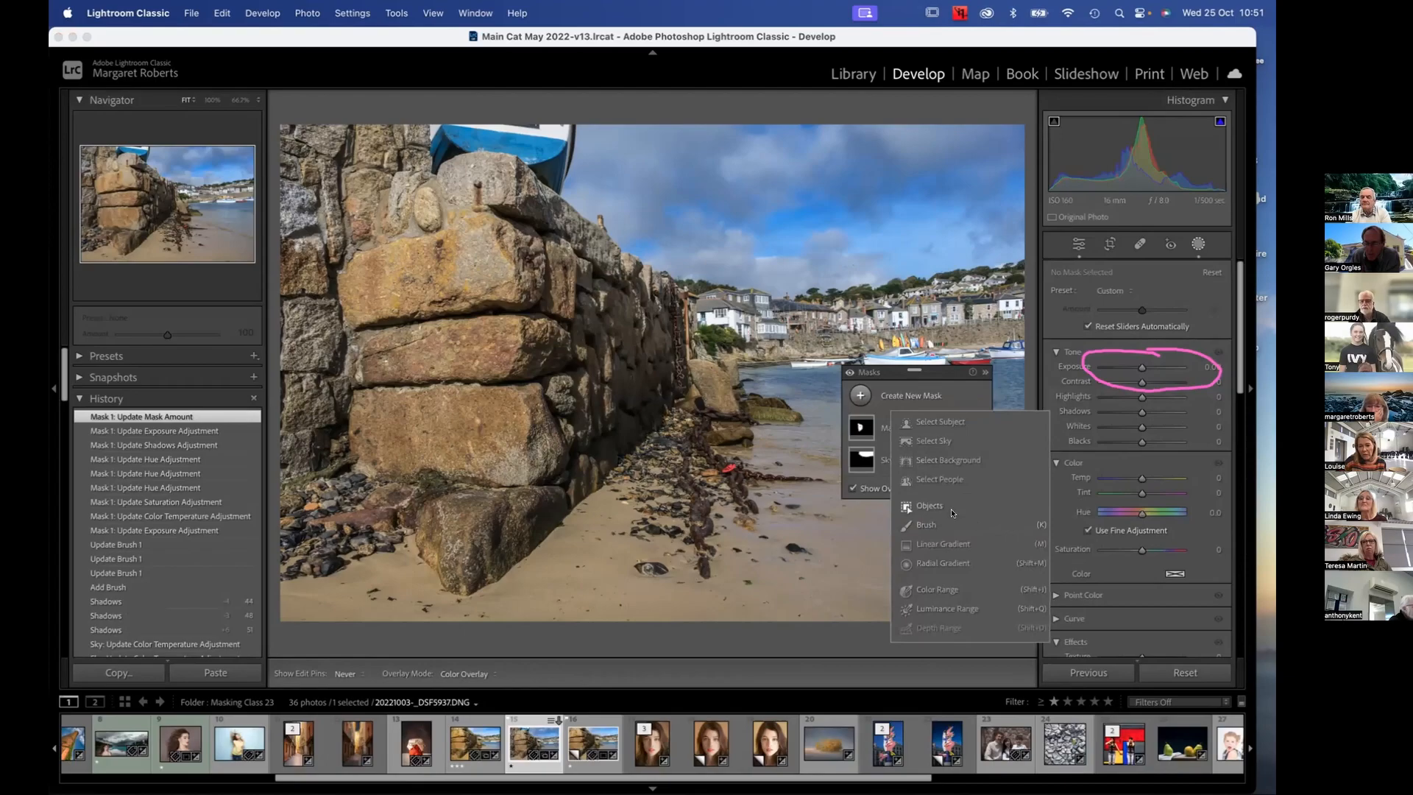
left_click(933, 420)
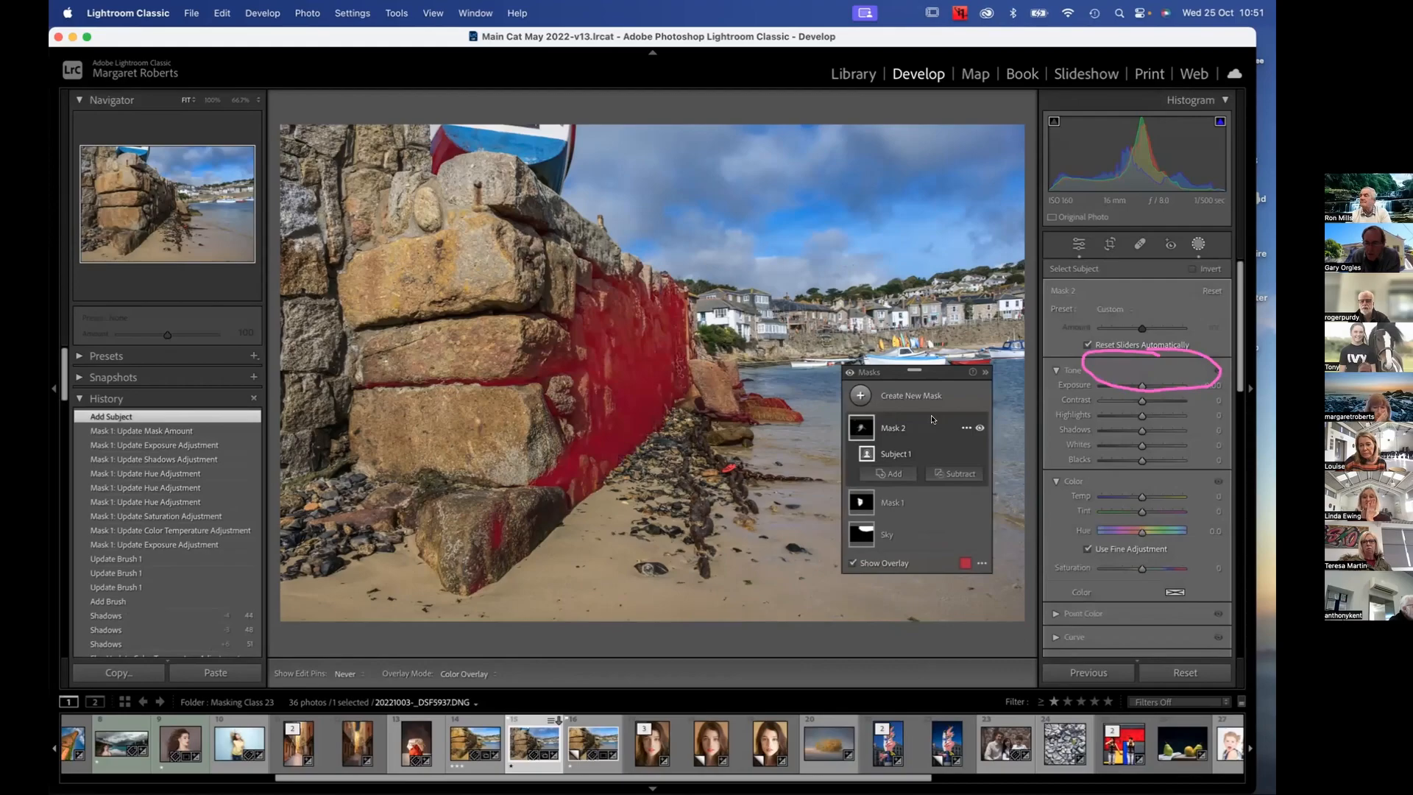
key("super+z")
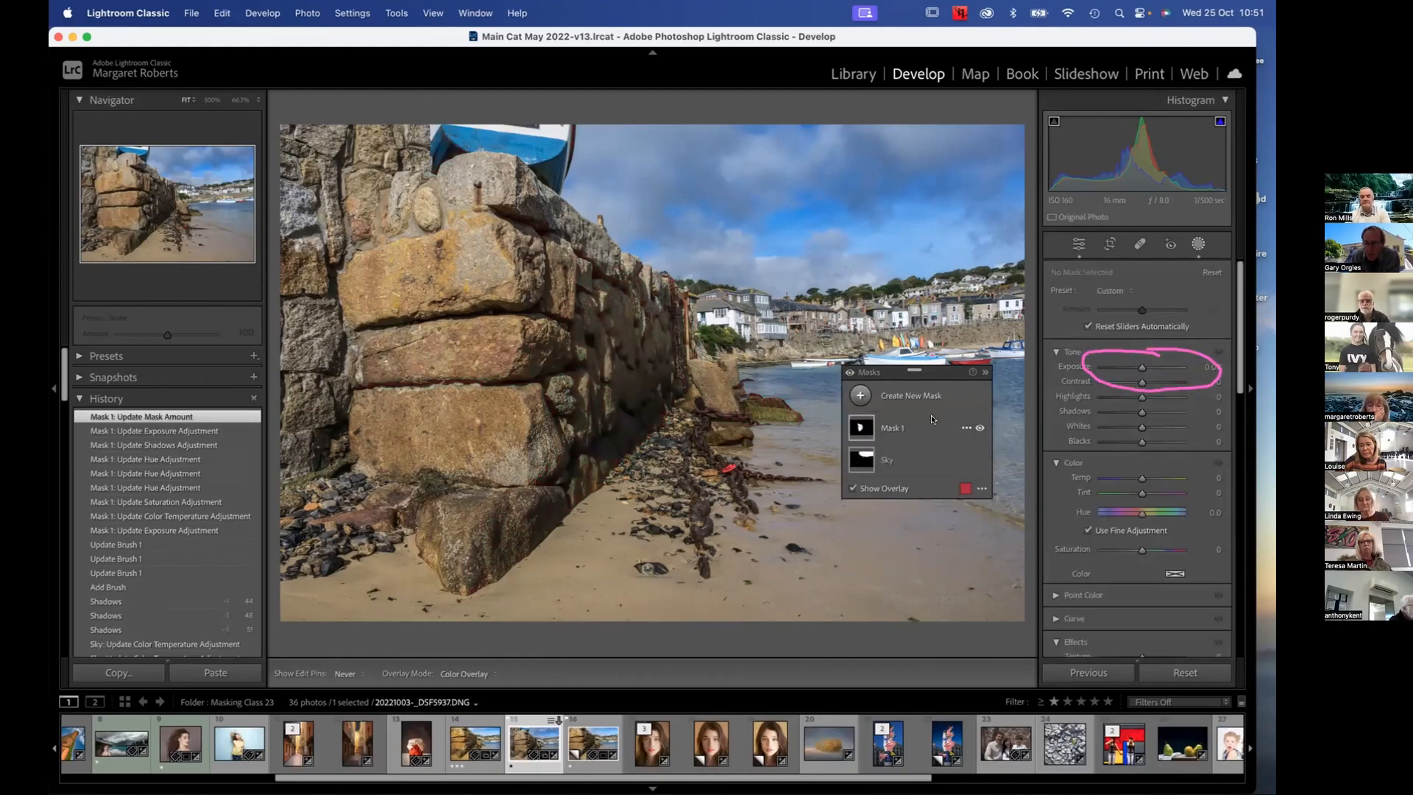
mouse_move(855, 431)
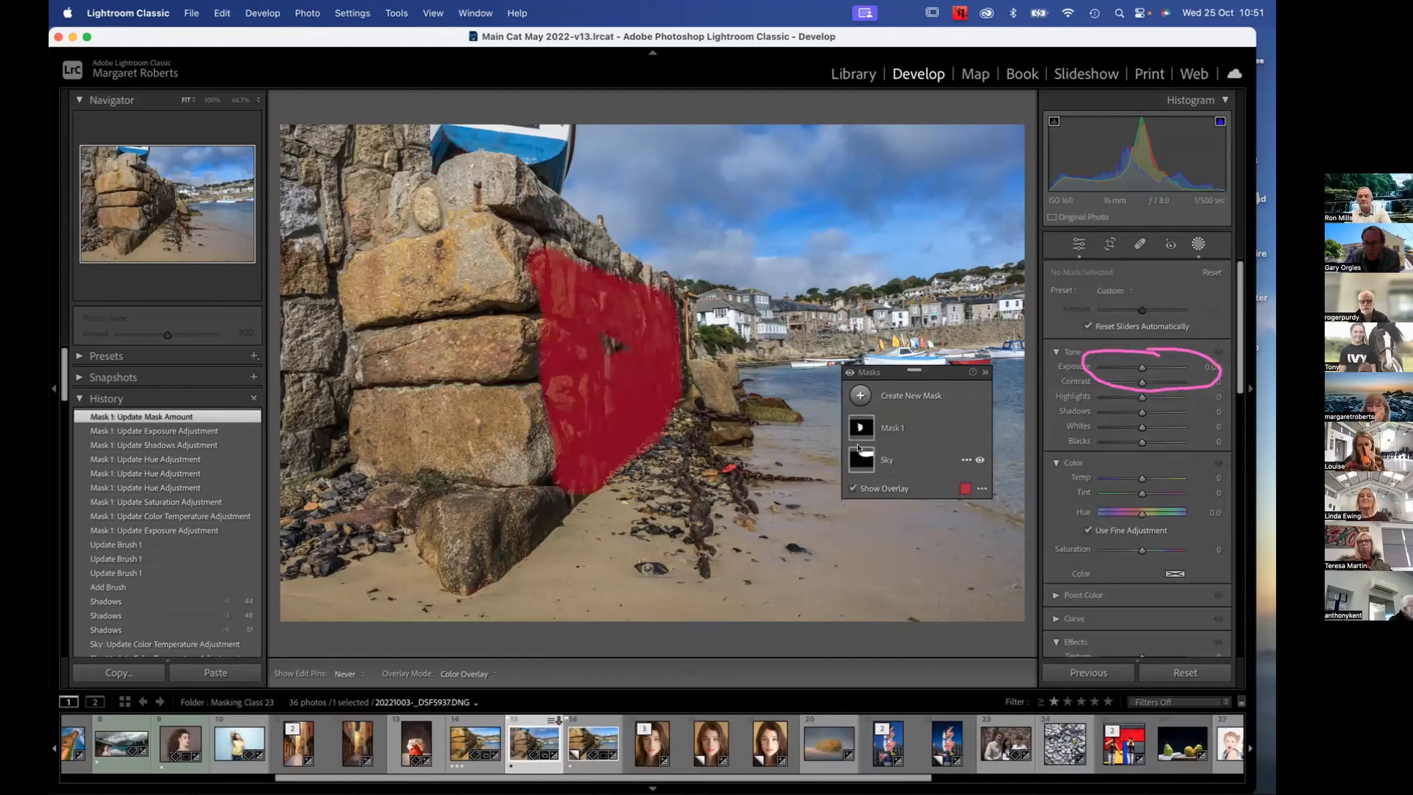
left_click(858, 397)
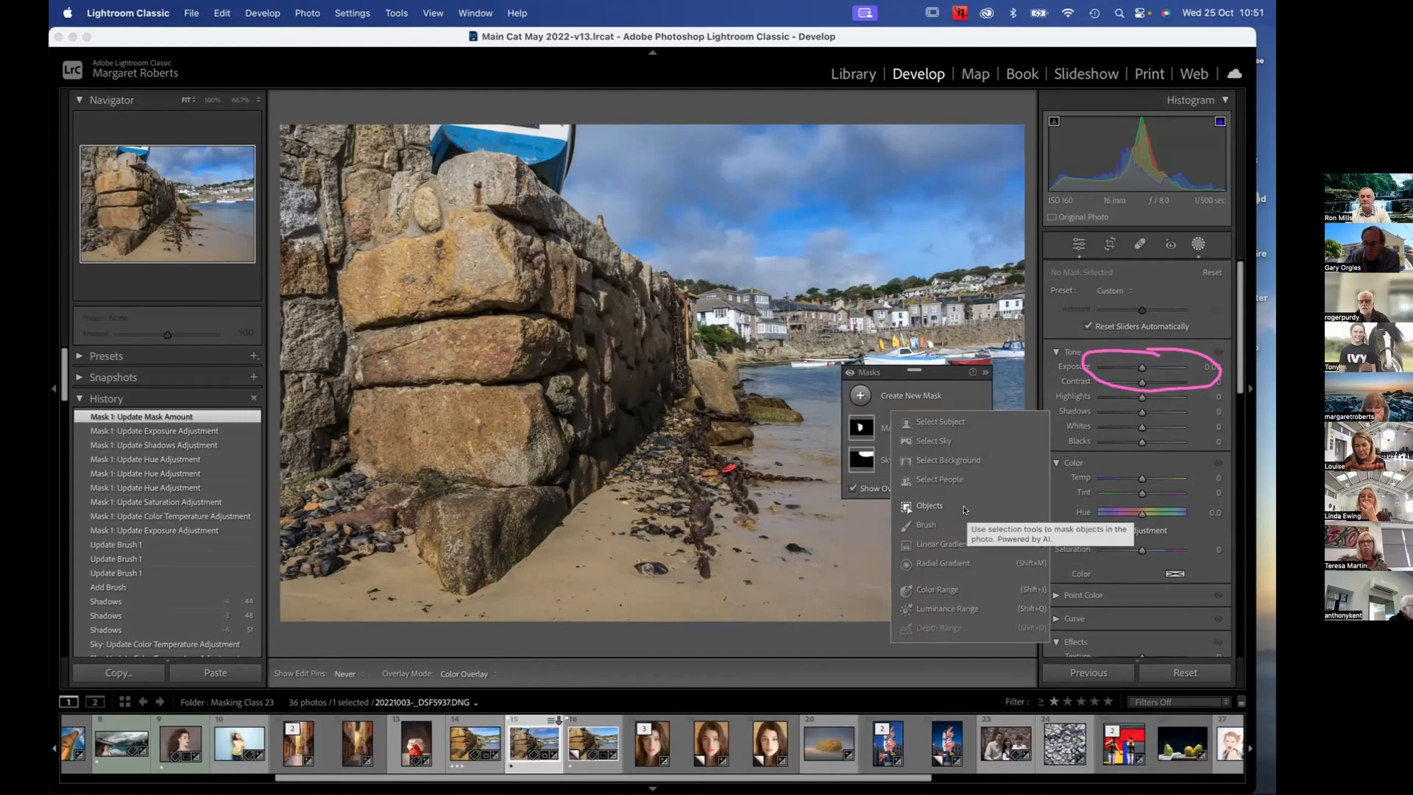
left_click(950, 460)
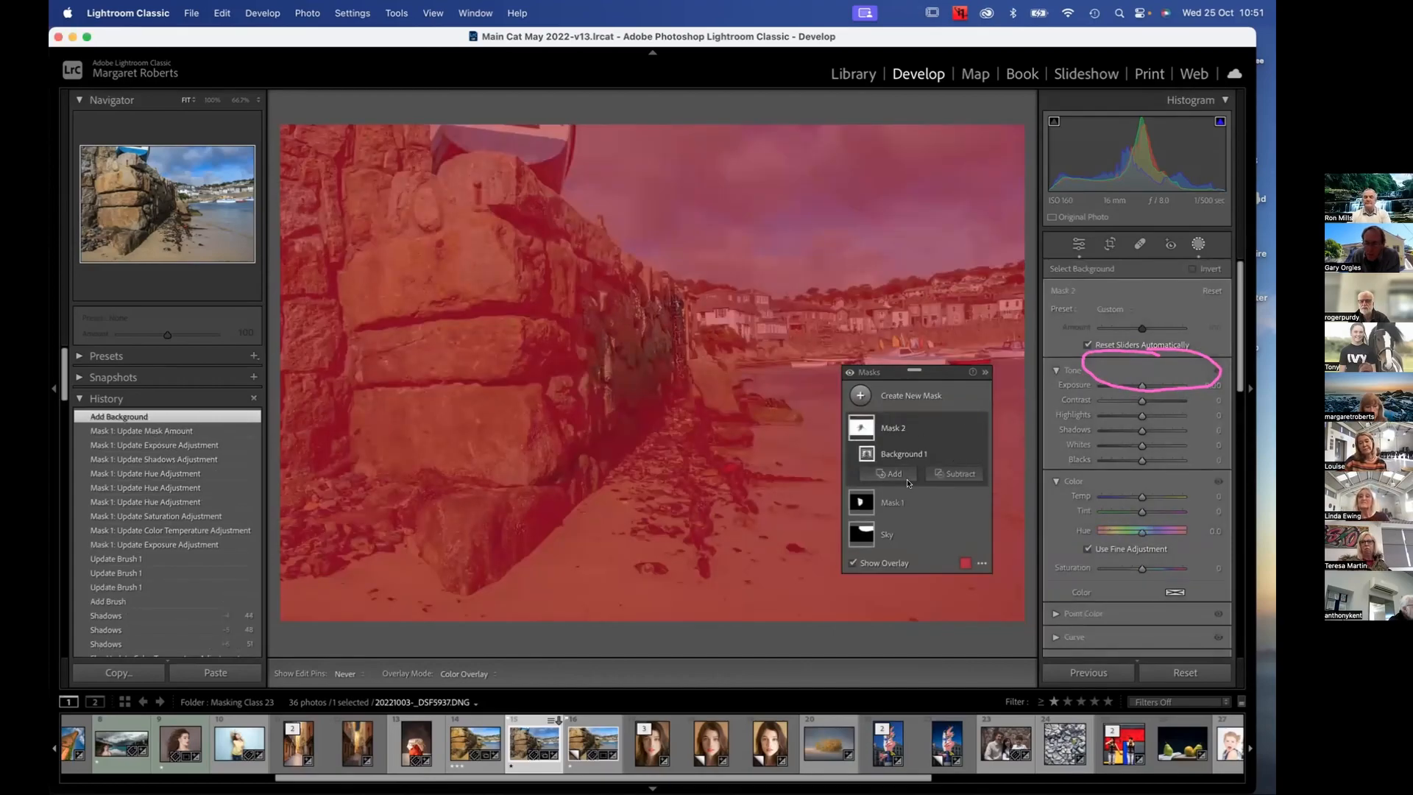
key("super+z")
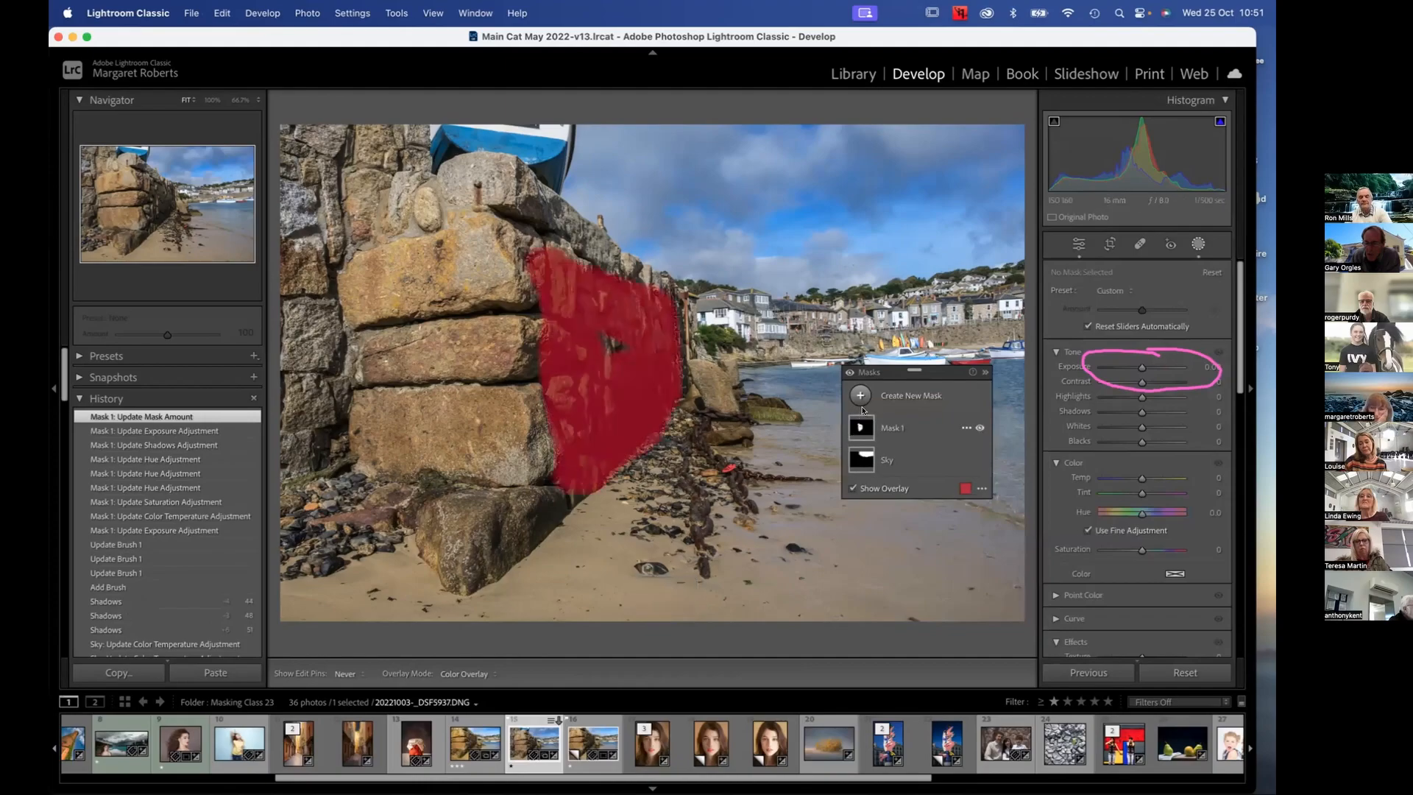
Create a new Objects mask by brushing over the row of harbour houses behind the beach
left_click(860, 396)
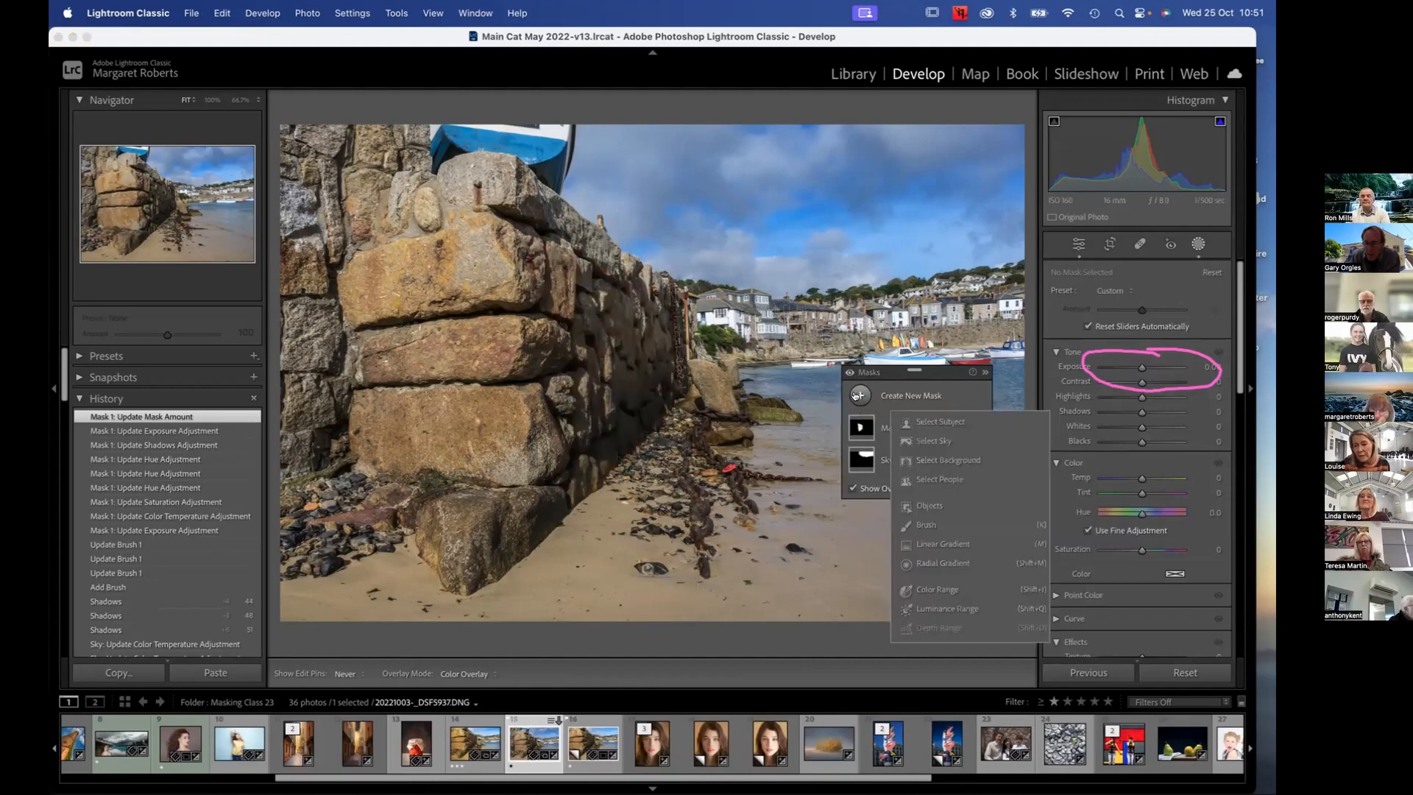
left_click(960, 505)
scroll(759, 329, "up", 5)
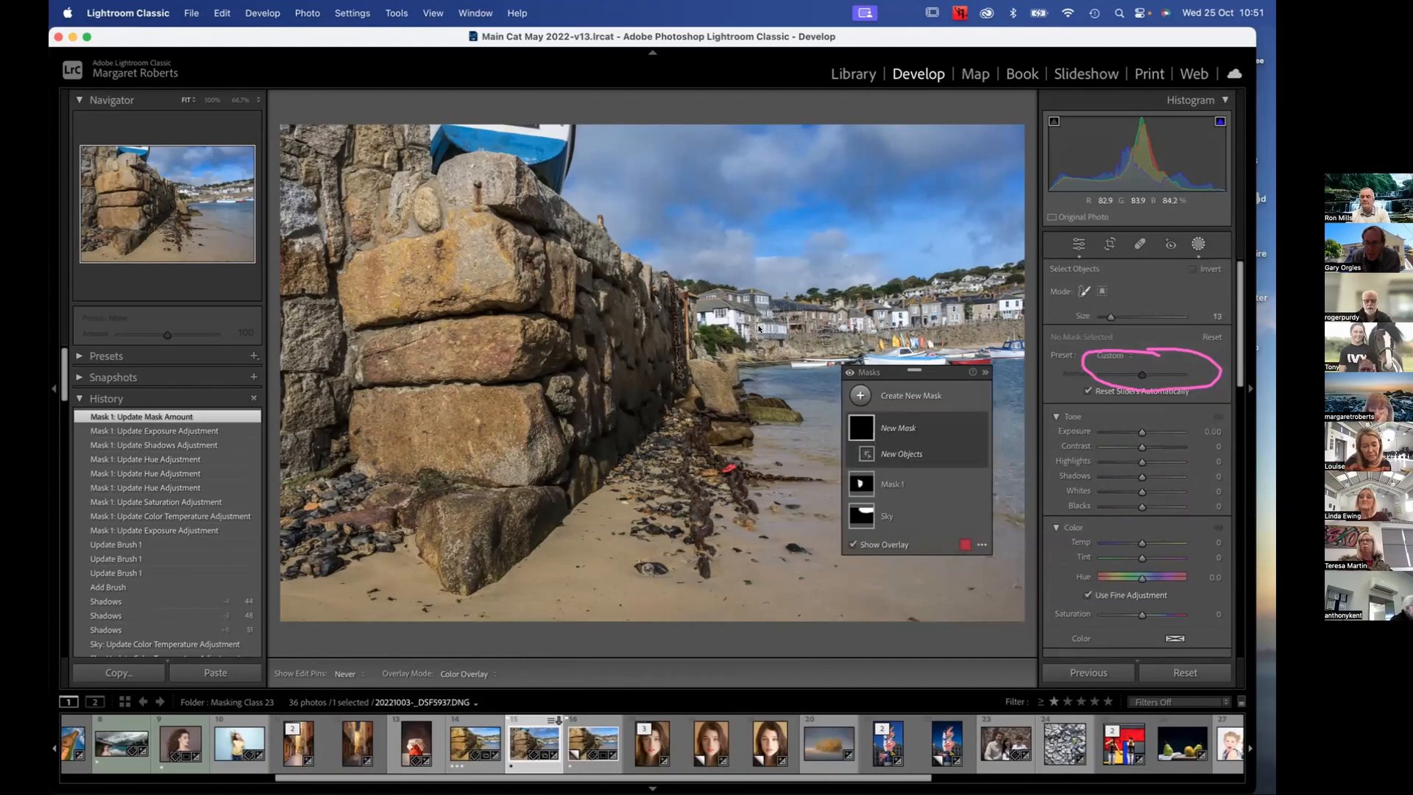
scroll(758, 329, "up", 5)
mouse_move(710, 308)
left_mouse_down()
mouse_move(849, 313)
mouse_move(1011, 283)
mouse_move(829, 305)
mouse_move(766, 293)
mouse_move(701, 323)
mouse_move(780, 335)
left_mouse_up()
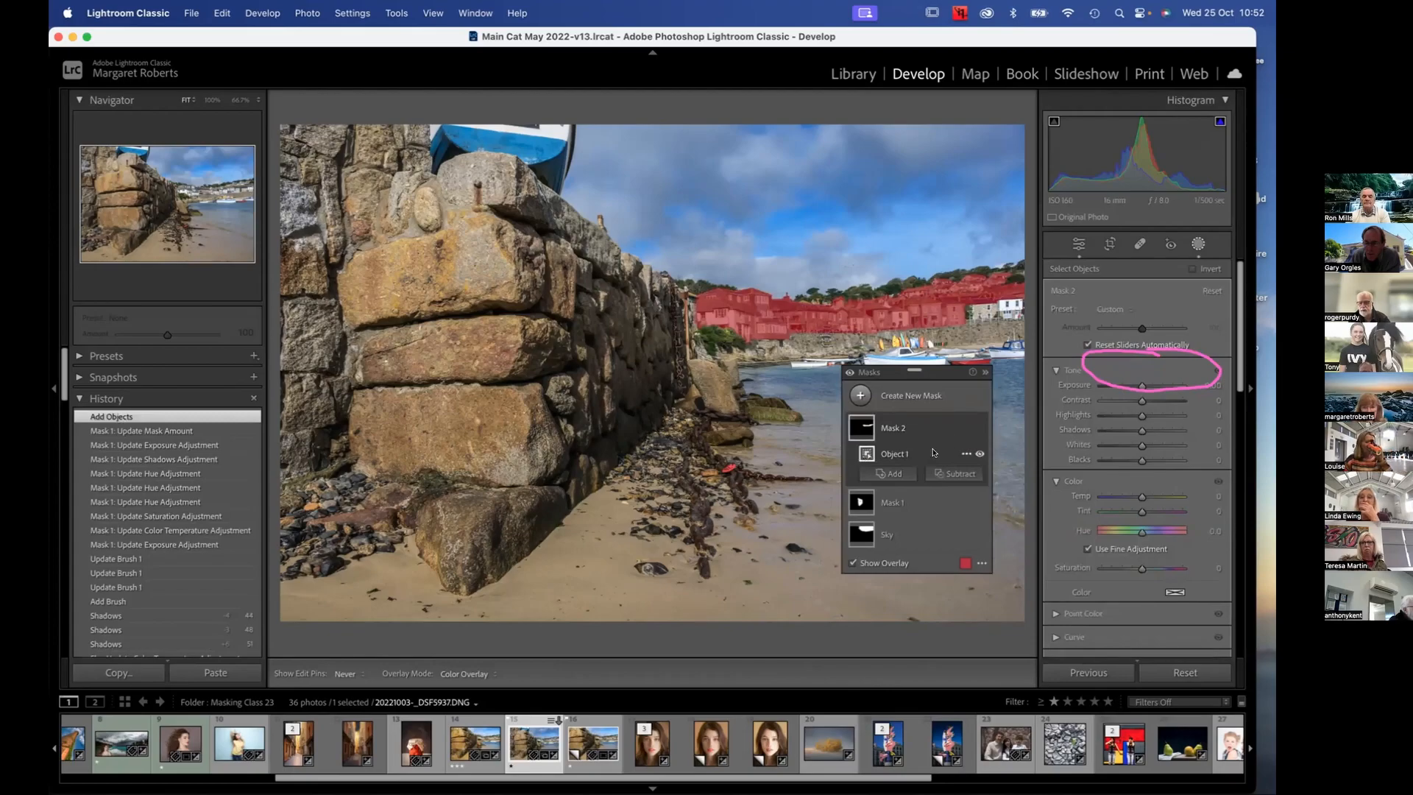
Add a brush component to the houses mask, paint in the missed houses at the photo's far edge, and erase the excess beneath them
key("alt")
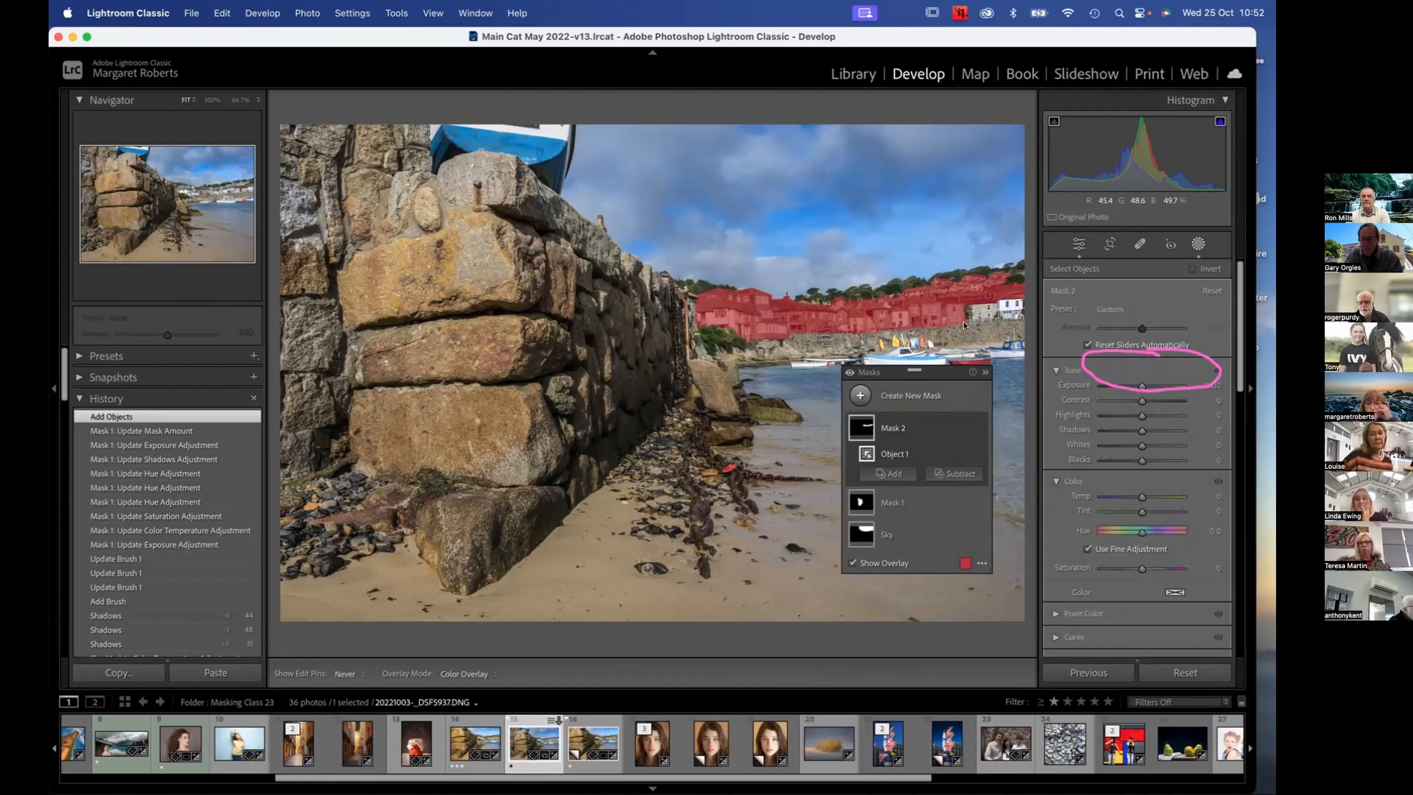
left_click(891, 470)
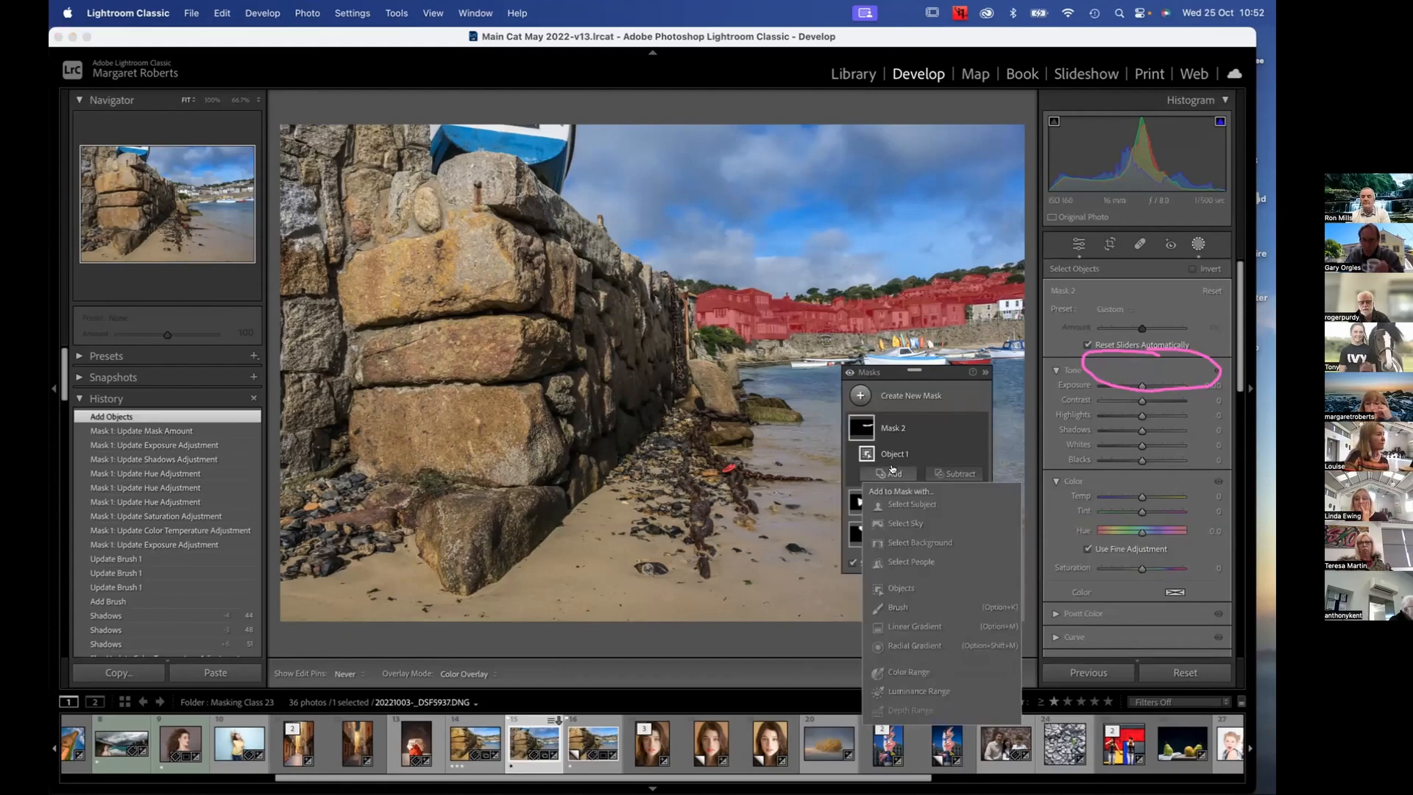
left_click(894, 596)
mouse_move(978, 311)
left_mouse_down()
mouse_move(992, 298)
mouse_move(1016, 313)
left_mouse_up()
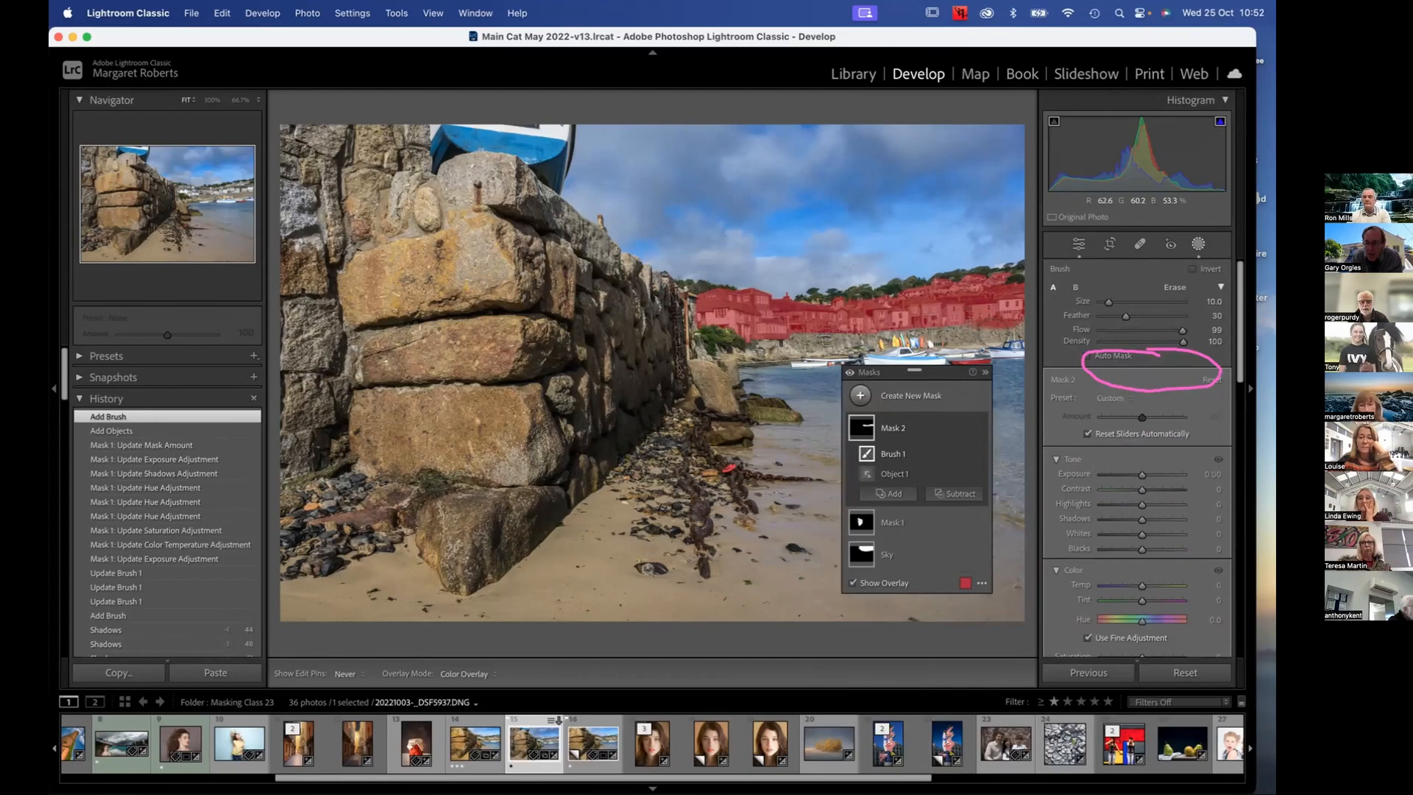
key("alt")
left_click_drag(1009, 322, 978, 328)
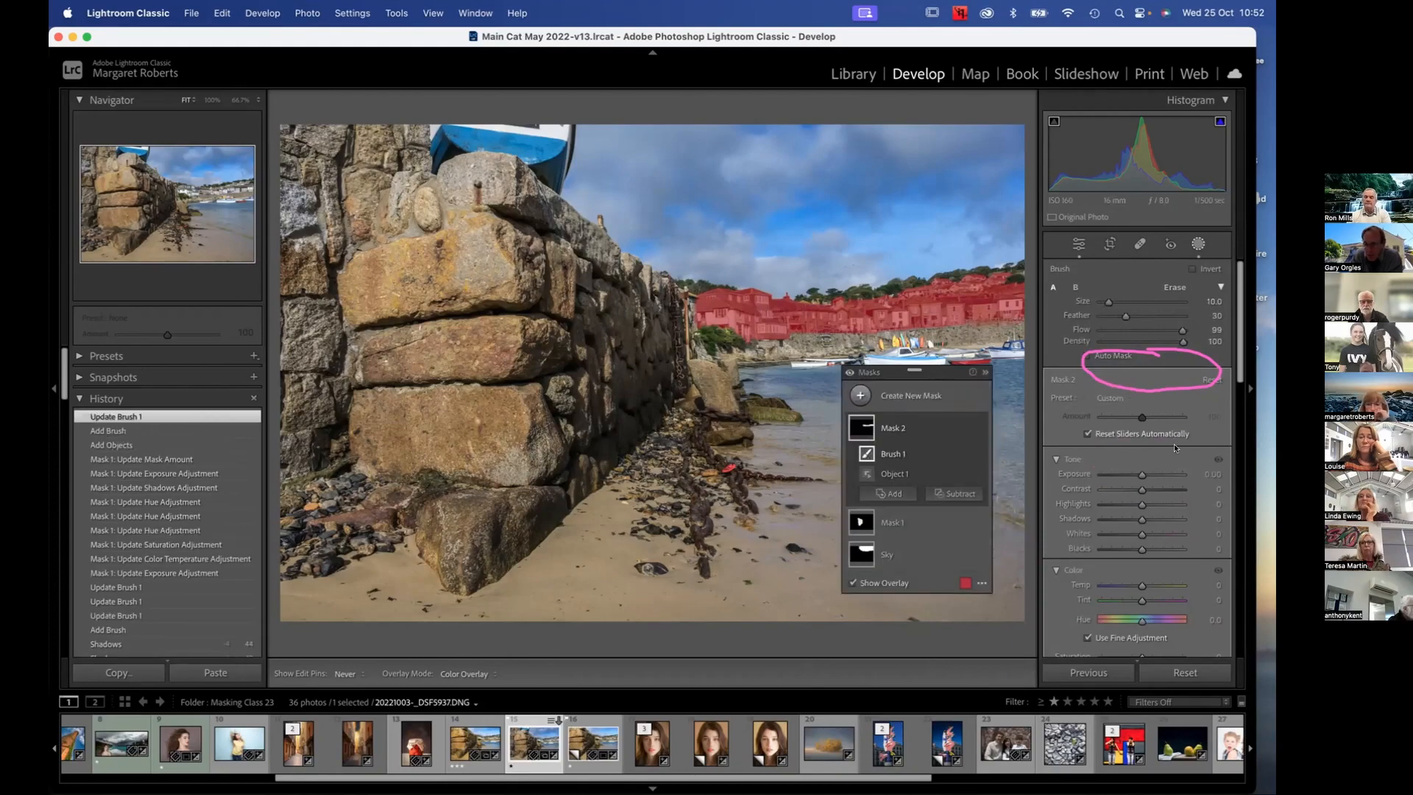
Set the houses mask's Exposure to 0.22, Contrast to 8, Shadows to -19, Clarity to 11 and Texture to 8
left_click_drag(1141, 475, 1133, 519)
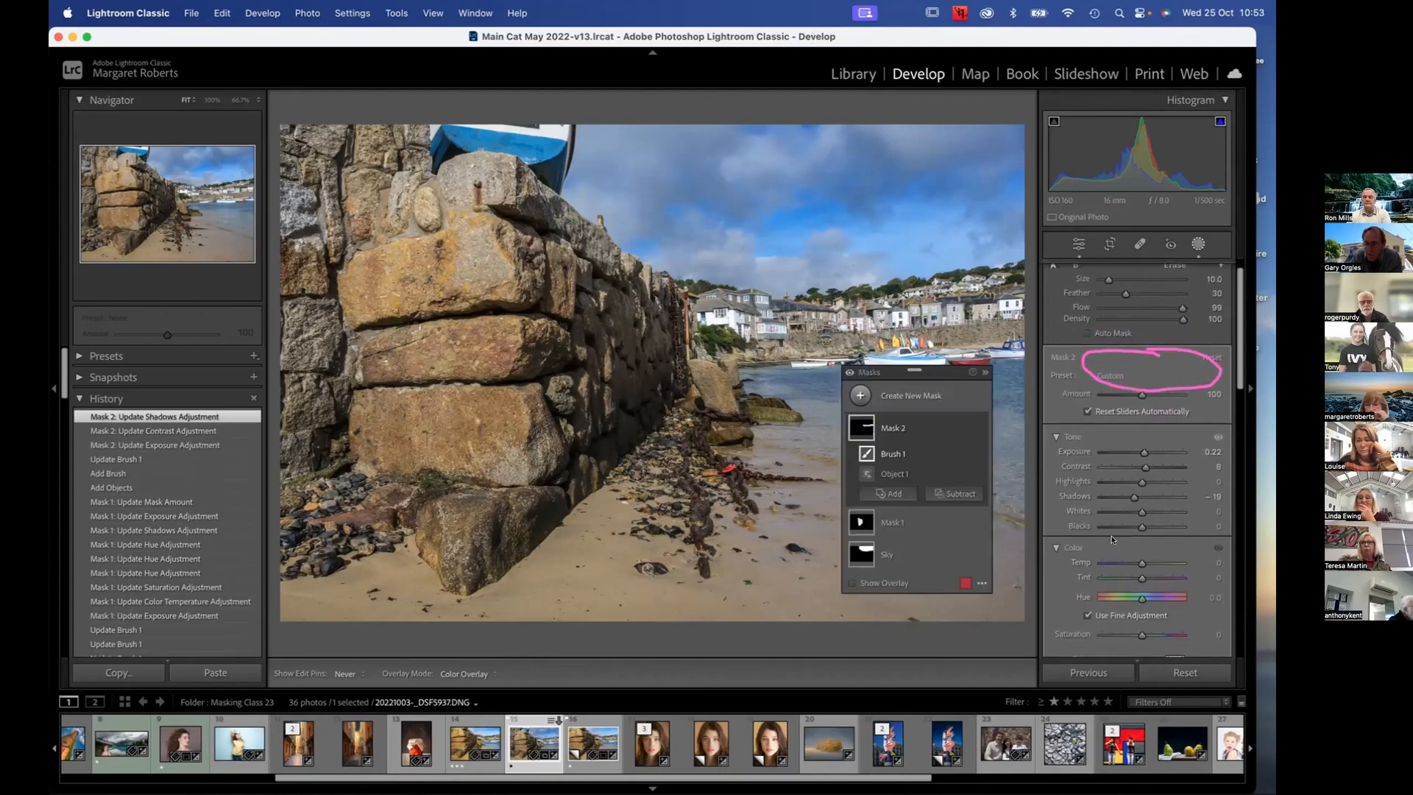
scroll(1112, 539, "down", 5)
scroll(1114, 544, "down", 3)
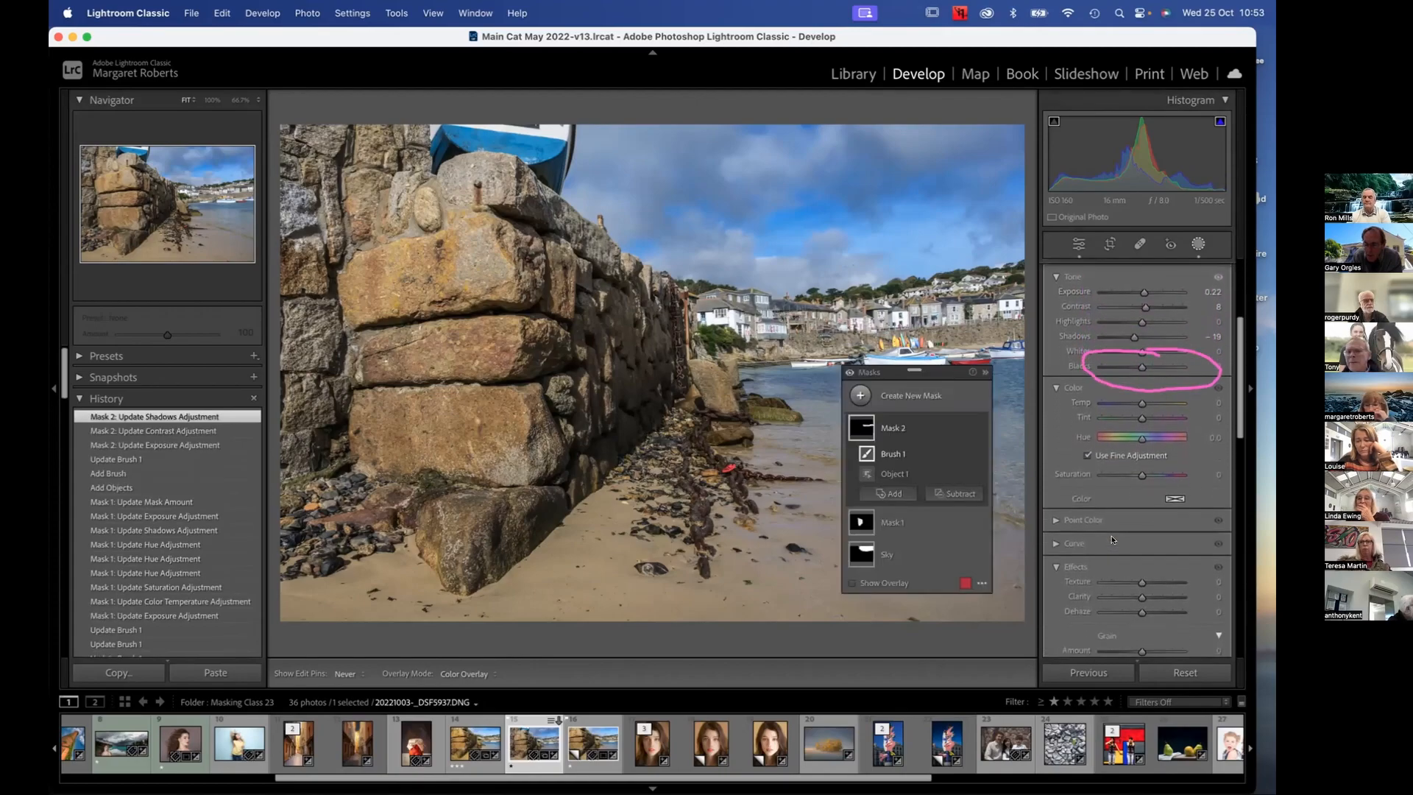
left_click_drag(1141, 563, 1143, 549)
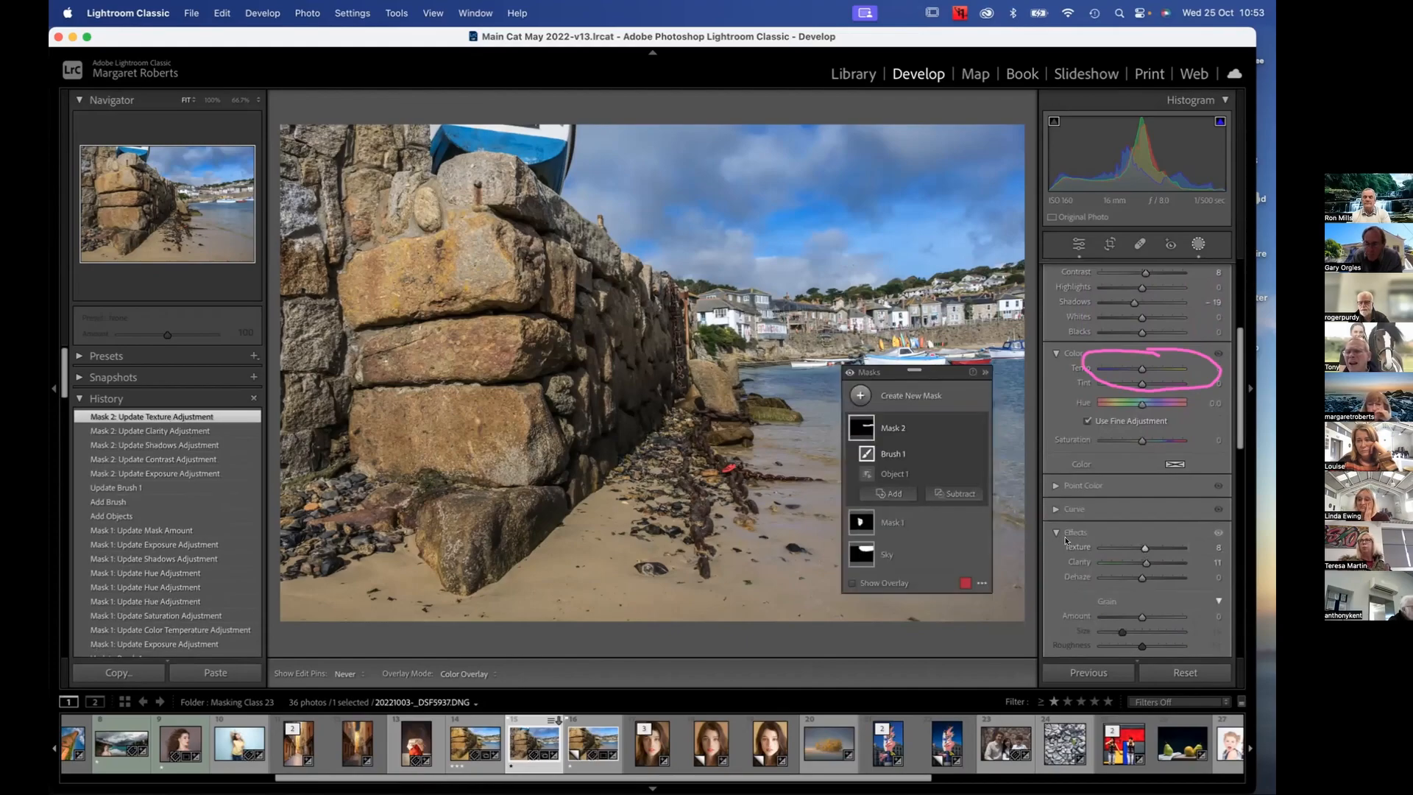
Move the Masks panel over the stone wall, clear of the houses, and compare the photo's before and after versions
left_click_drag(890, 367, 336, 326)
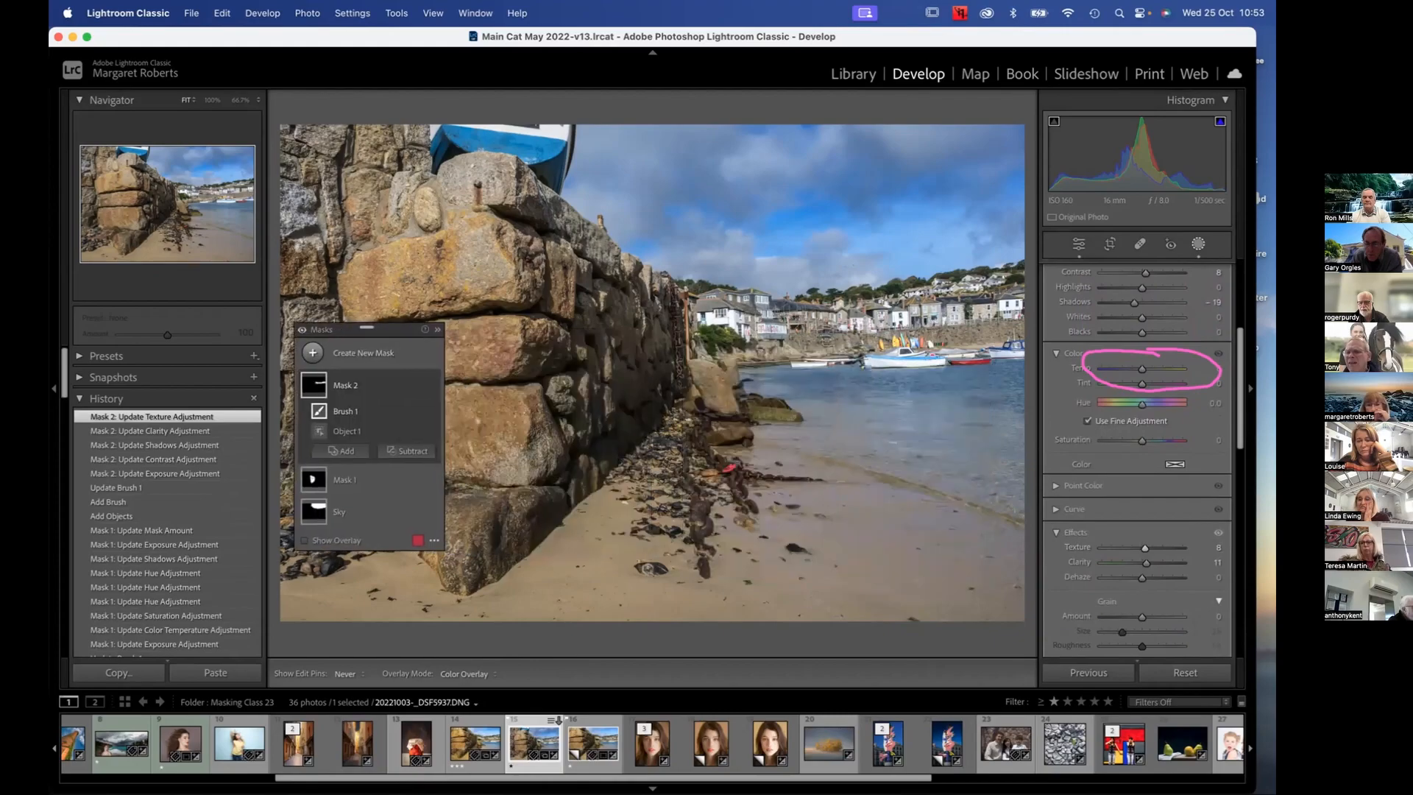
key("backslash")
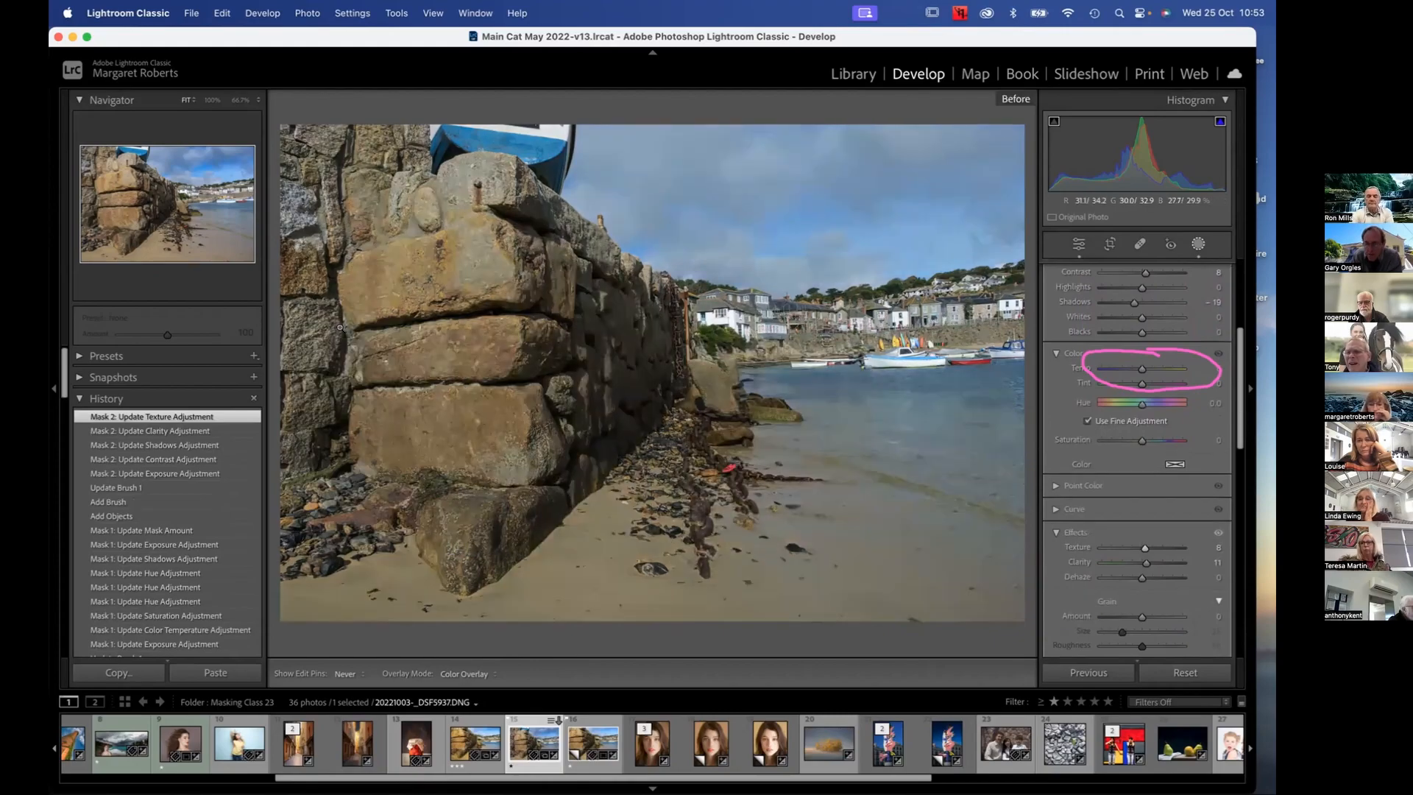
key("backslash")
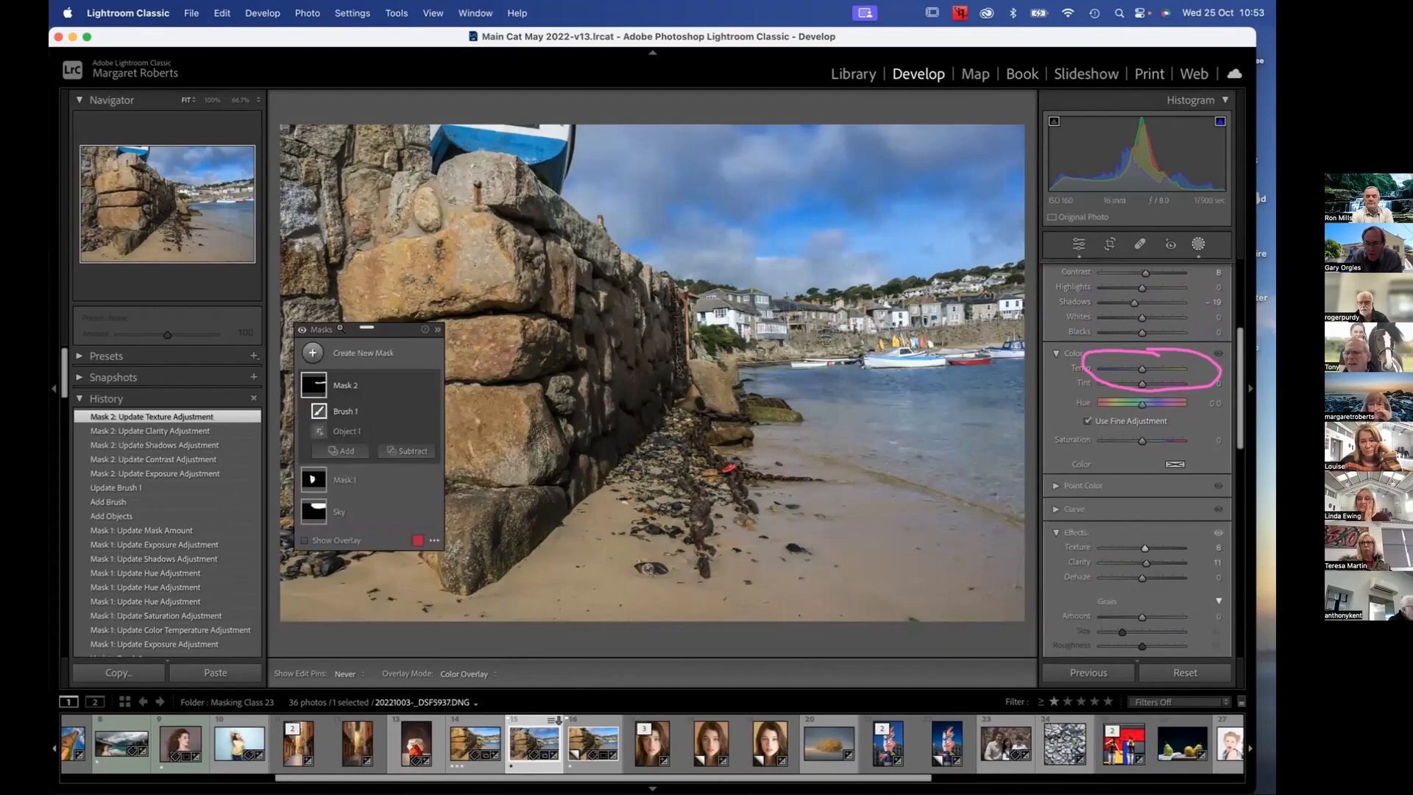
Compare the photo's before and after versions once more and close masking to return to the global edit settings
key("backslash")
key("backslash")
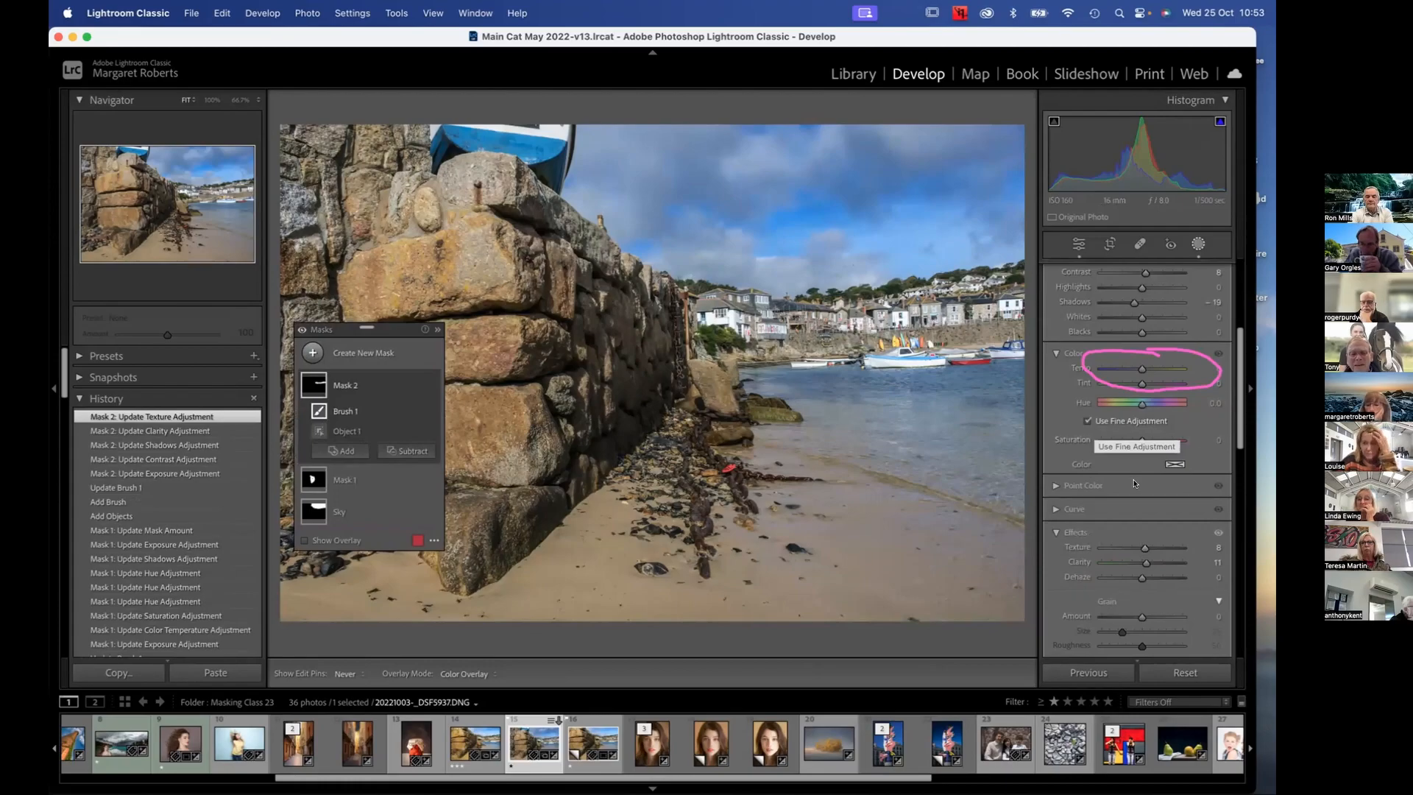
scroll(1129, 474, "down", 5)
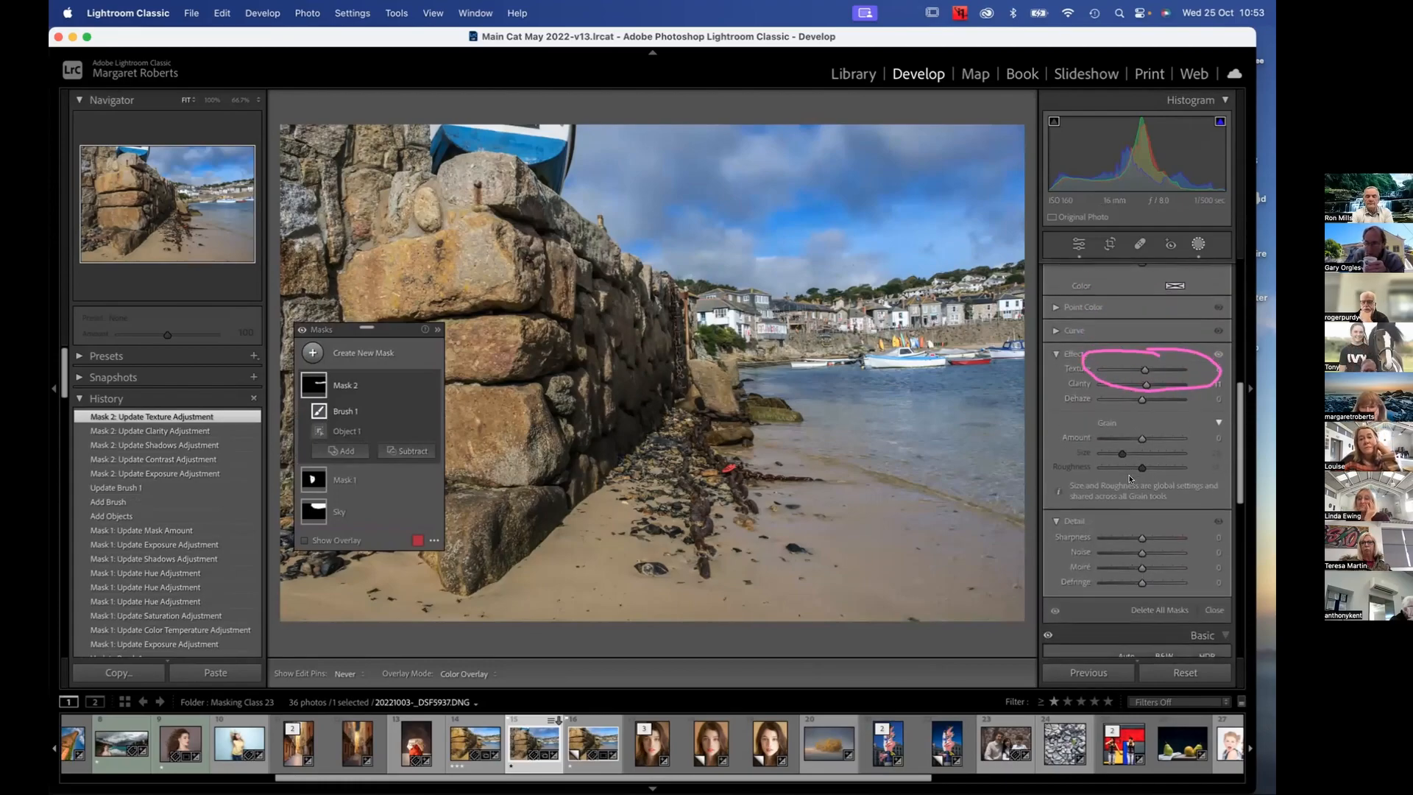
scroll(1124, 465, "down", 6)
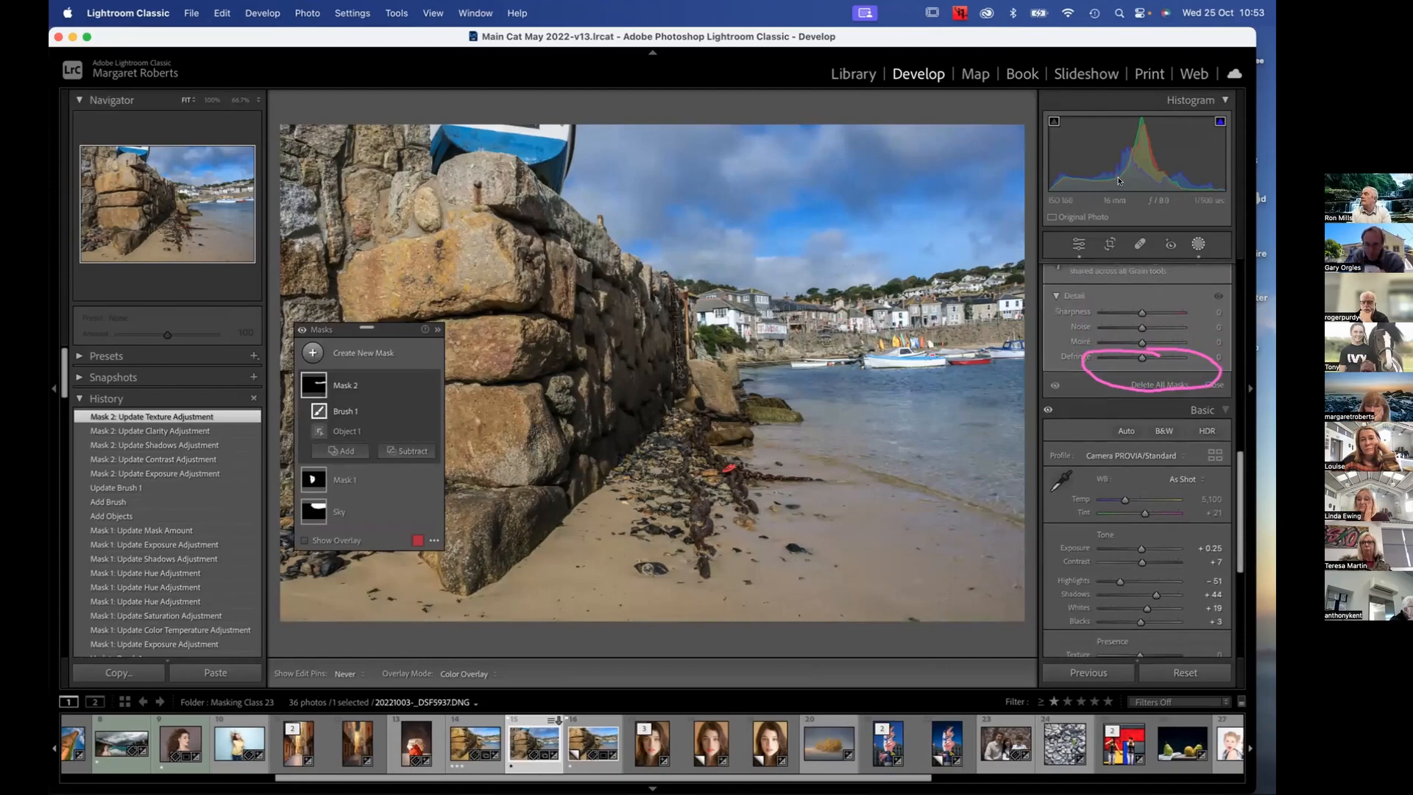
left_click(1195, 244)
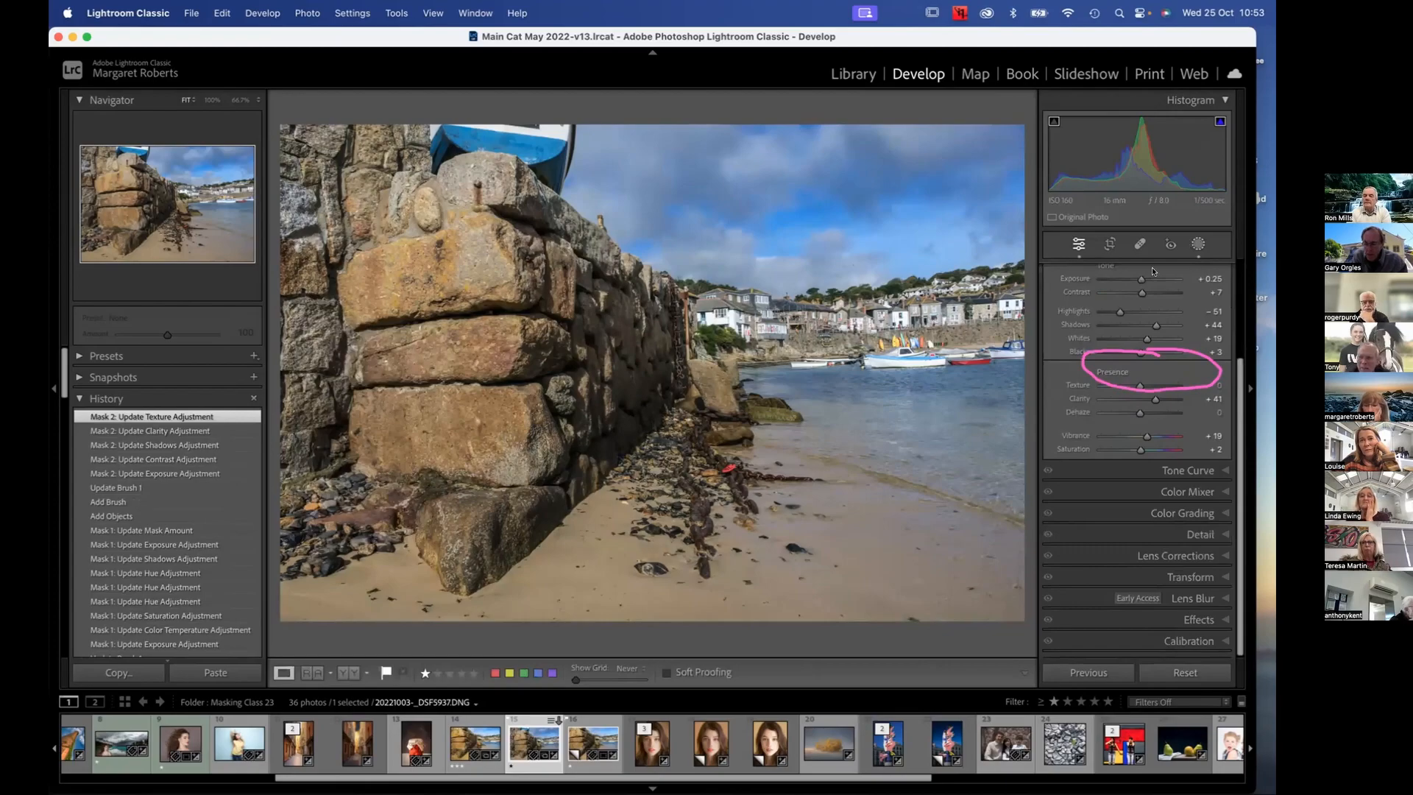
Try the Guided Upright perspective correction on the harbour photo and set Upright back to Off
left_click(1194, 578)
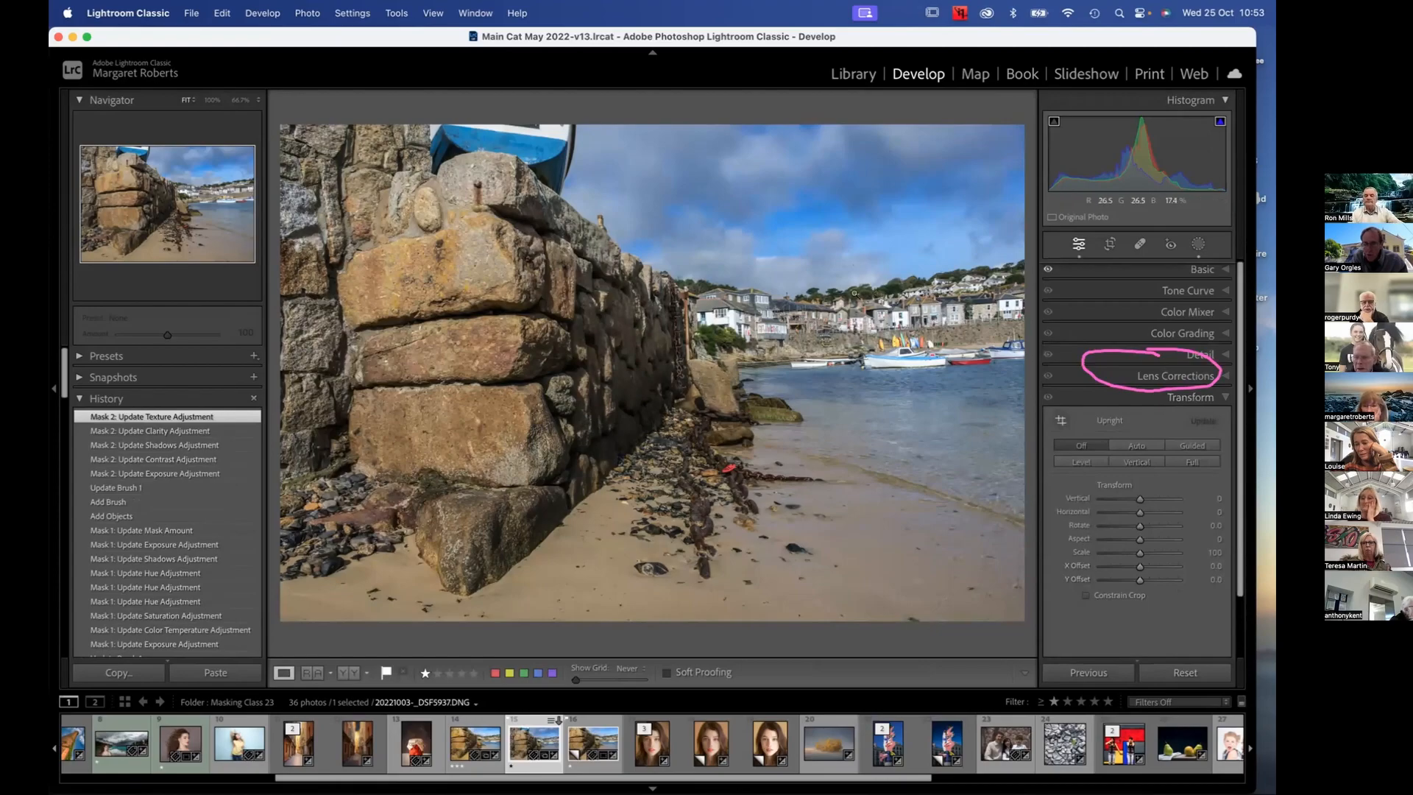
left_click(1193, 446)
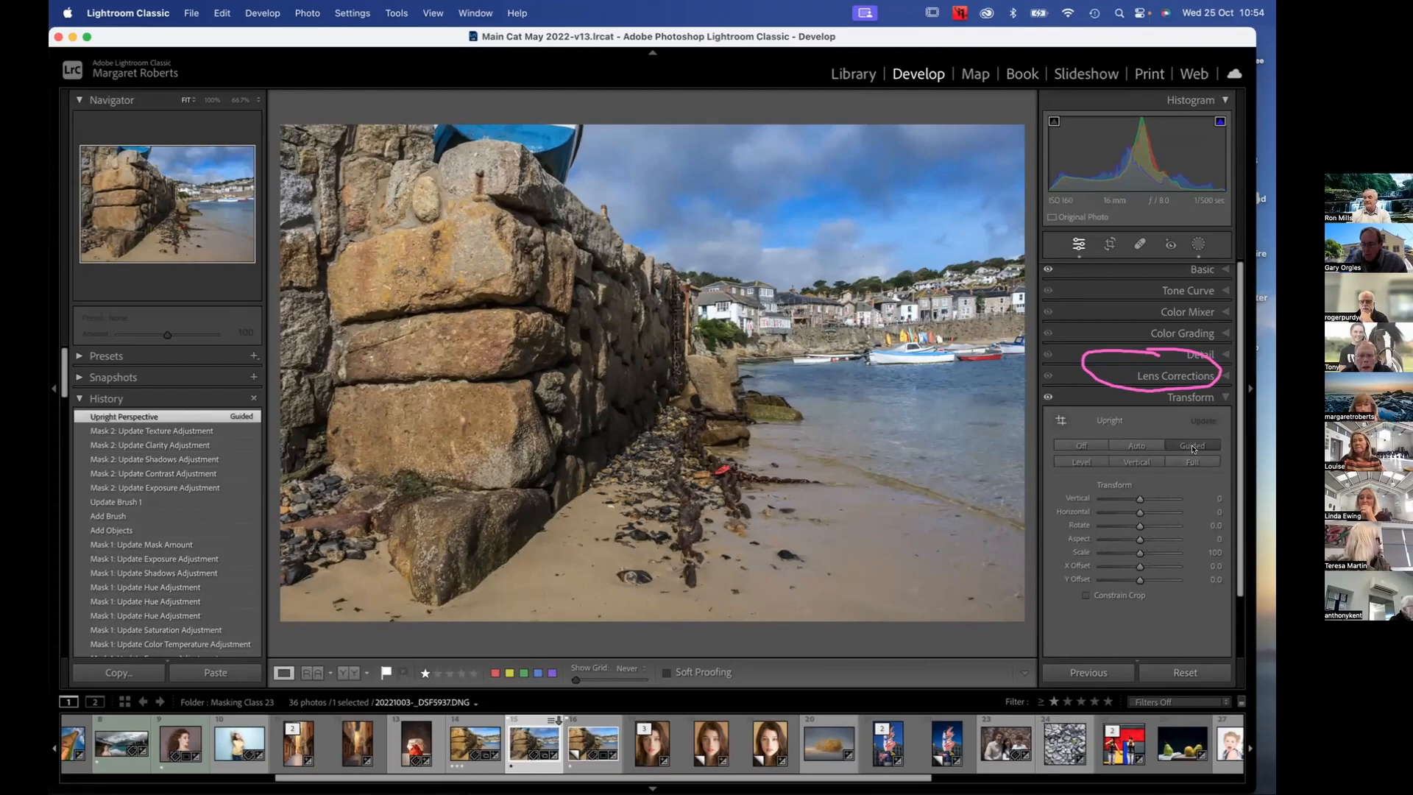
left_click(1069, 444)
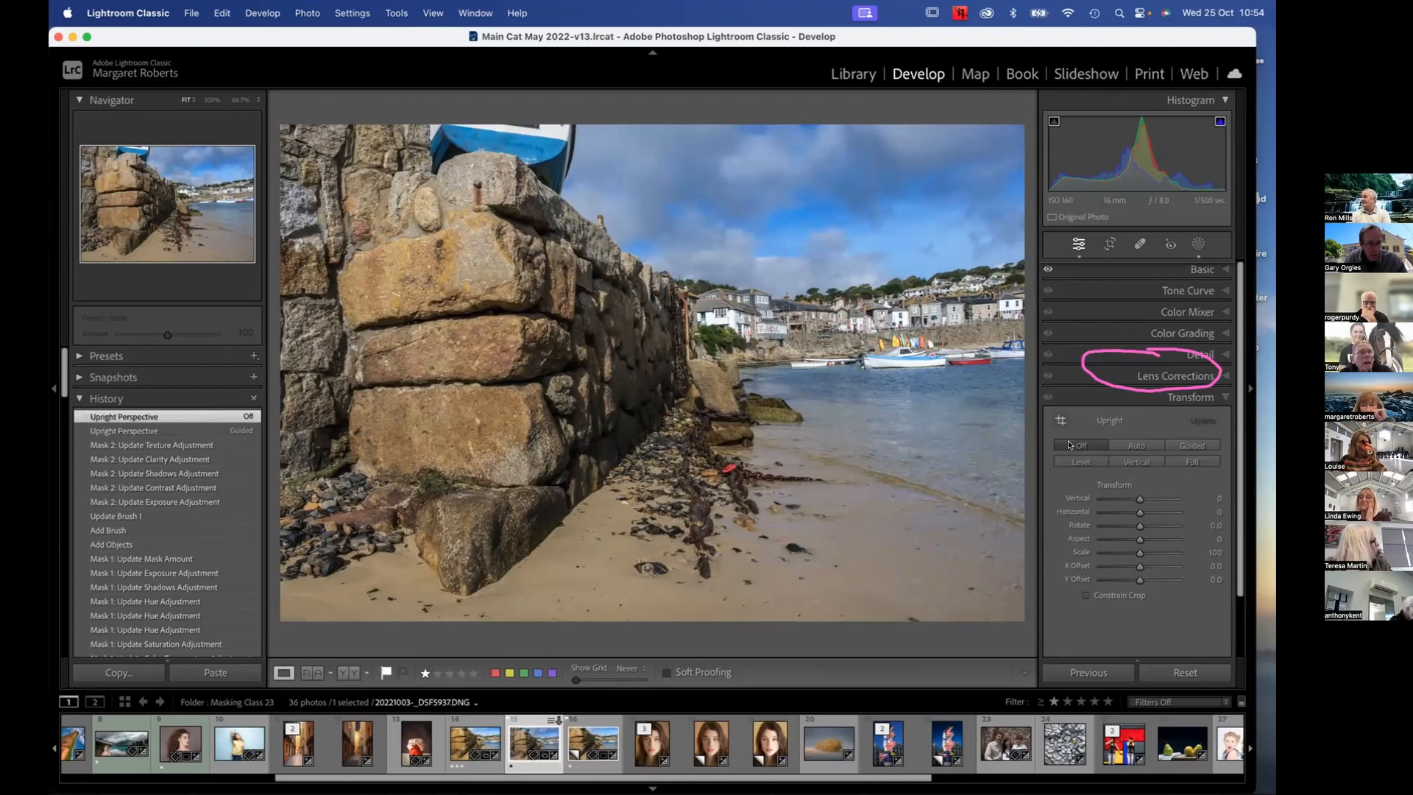
Apply Guided Upright with a vertical guide down the front stones of the wall, and close the guide tool
left_click(1060, 421)
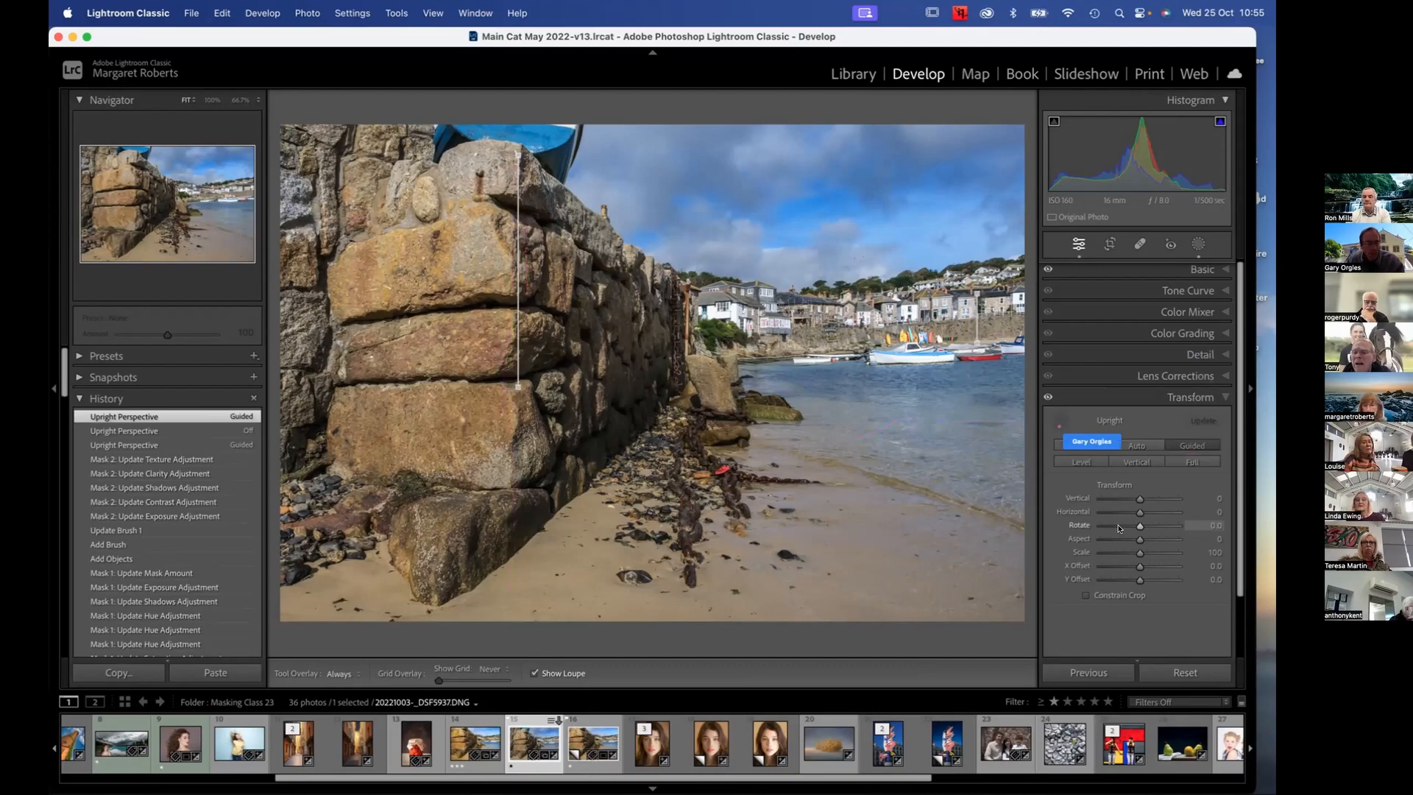
left_click(1058, 416)
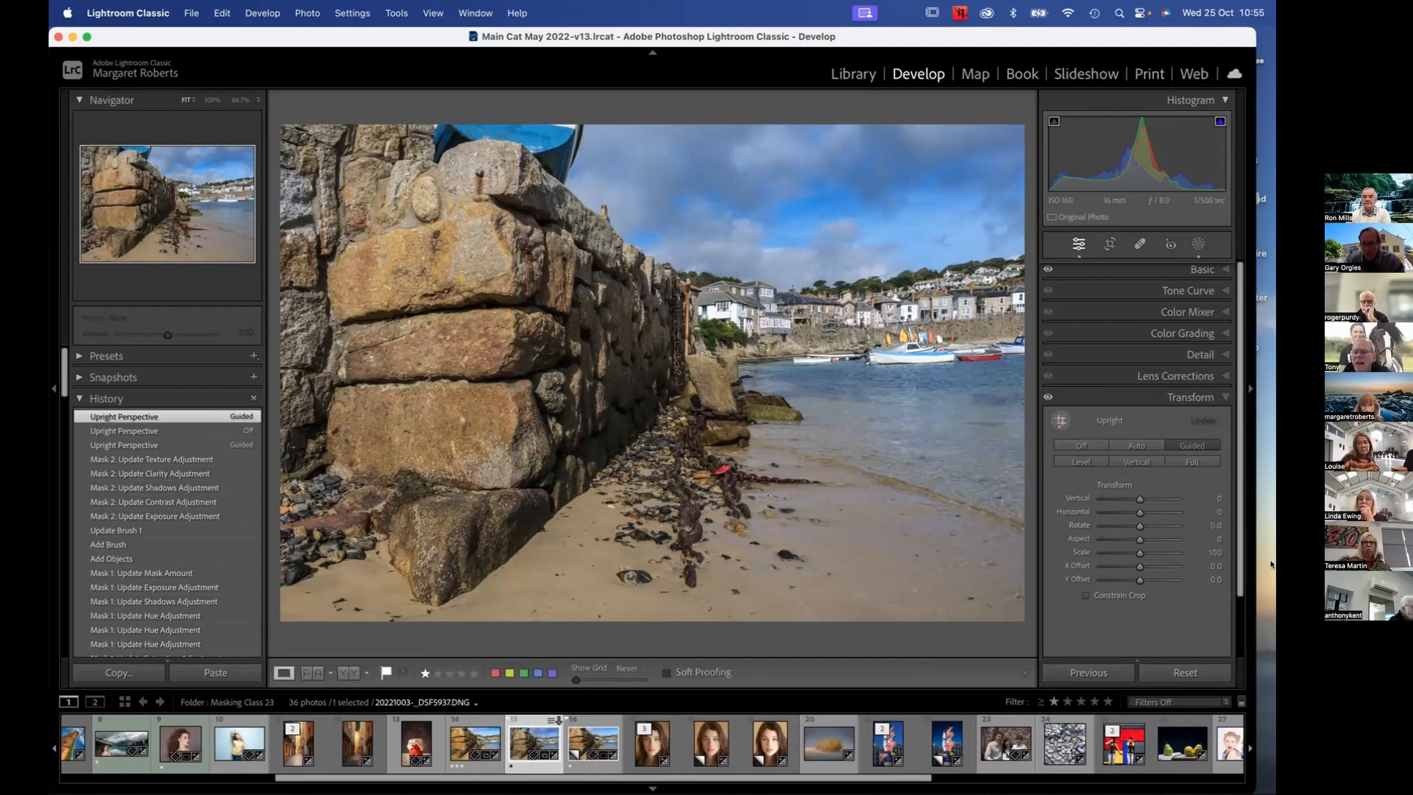
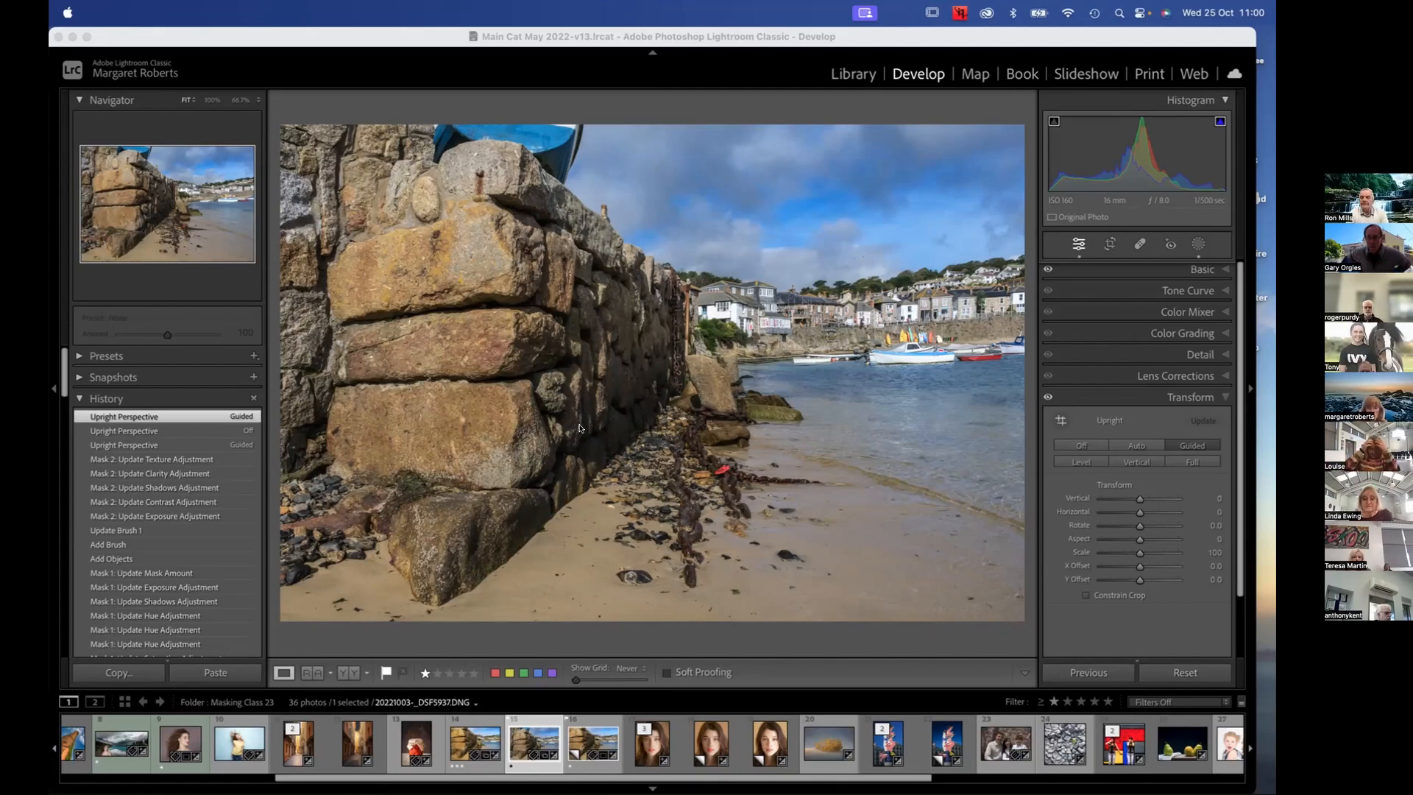
Compare the perspective-corrected photo's before and after versions and inspect the water and boats at 100%
left_click(953, 477)
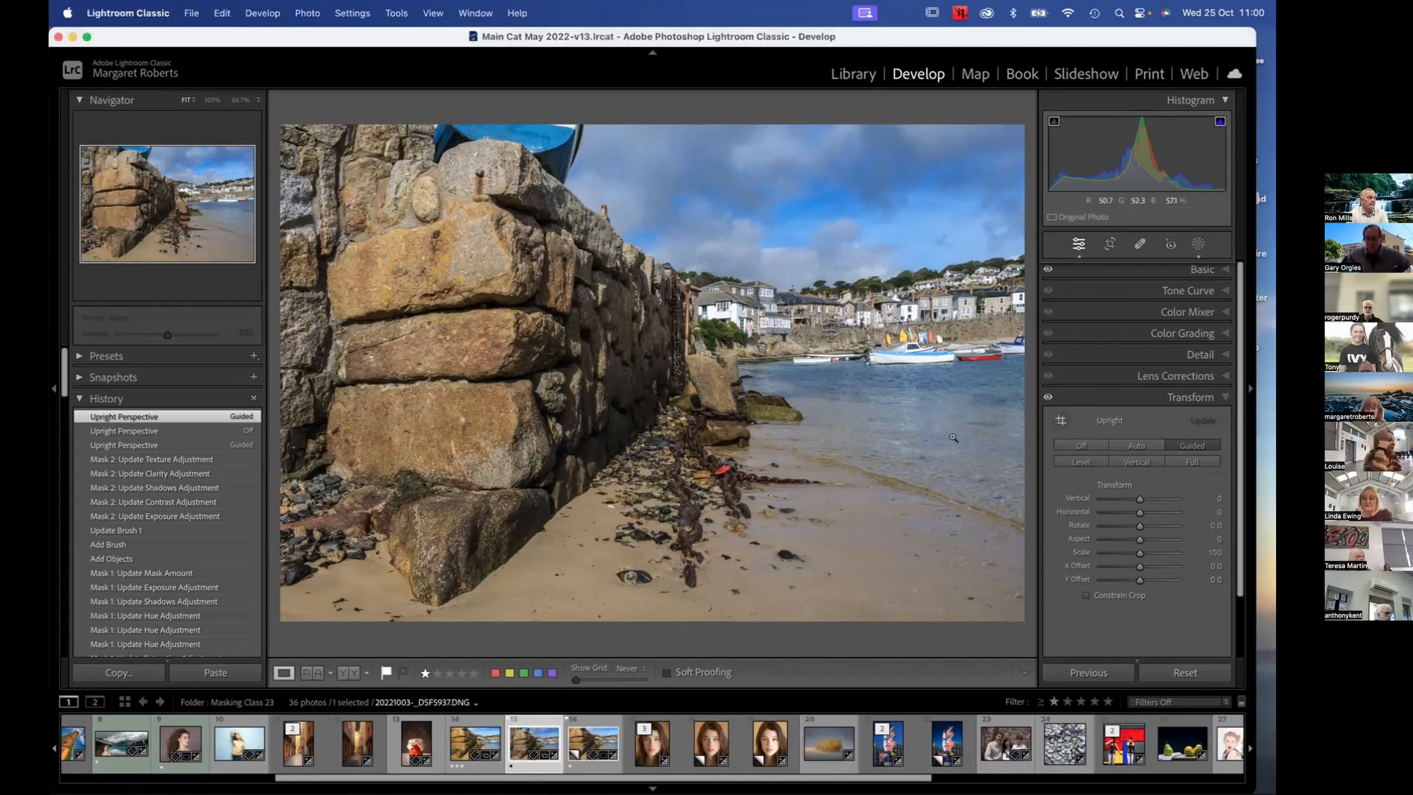
key("backslash")
key("backslash")
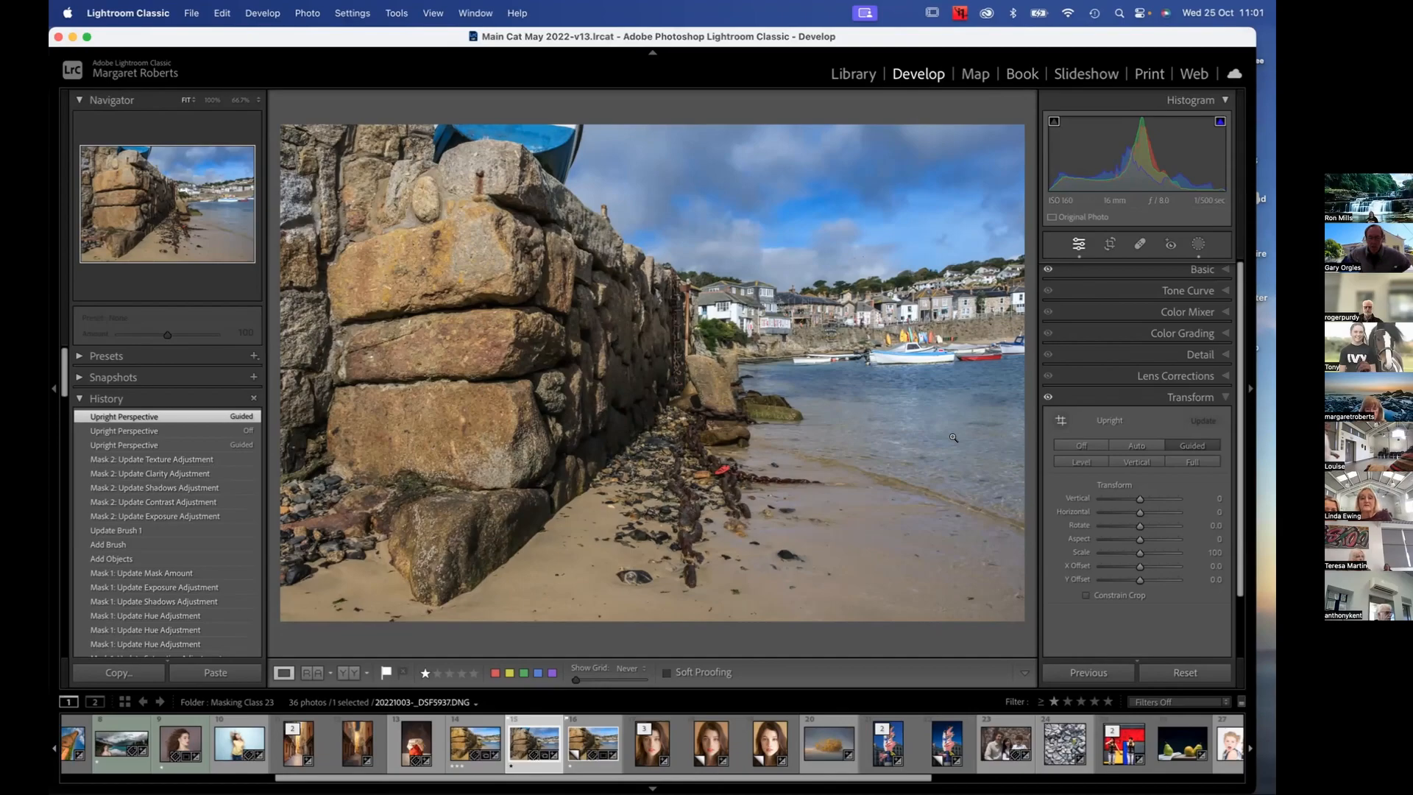
key("backslash")
key("backslash")
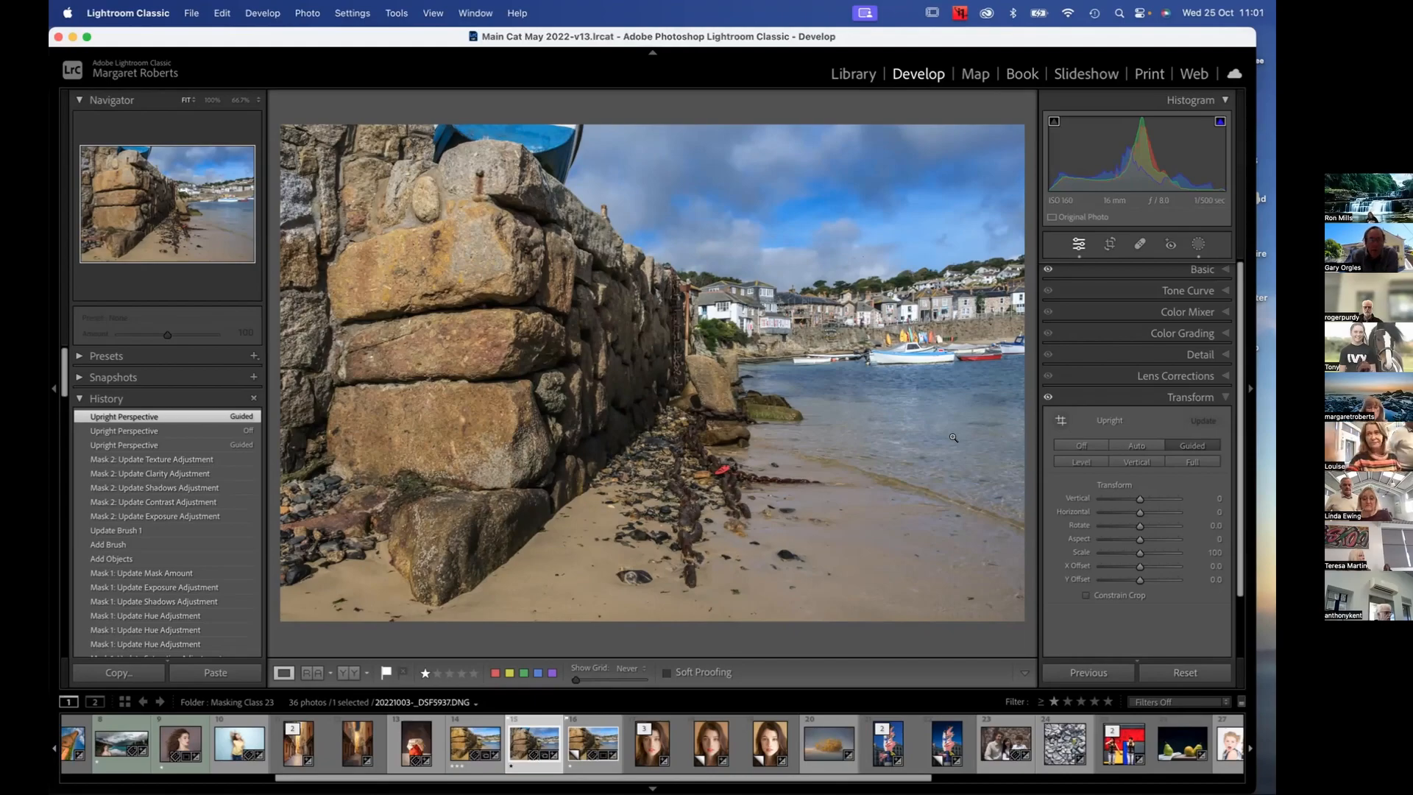
left_click(953, 438)
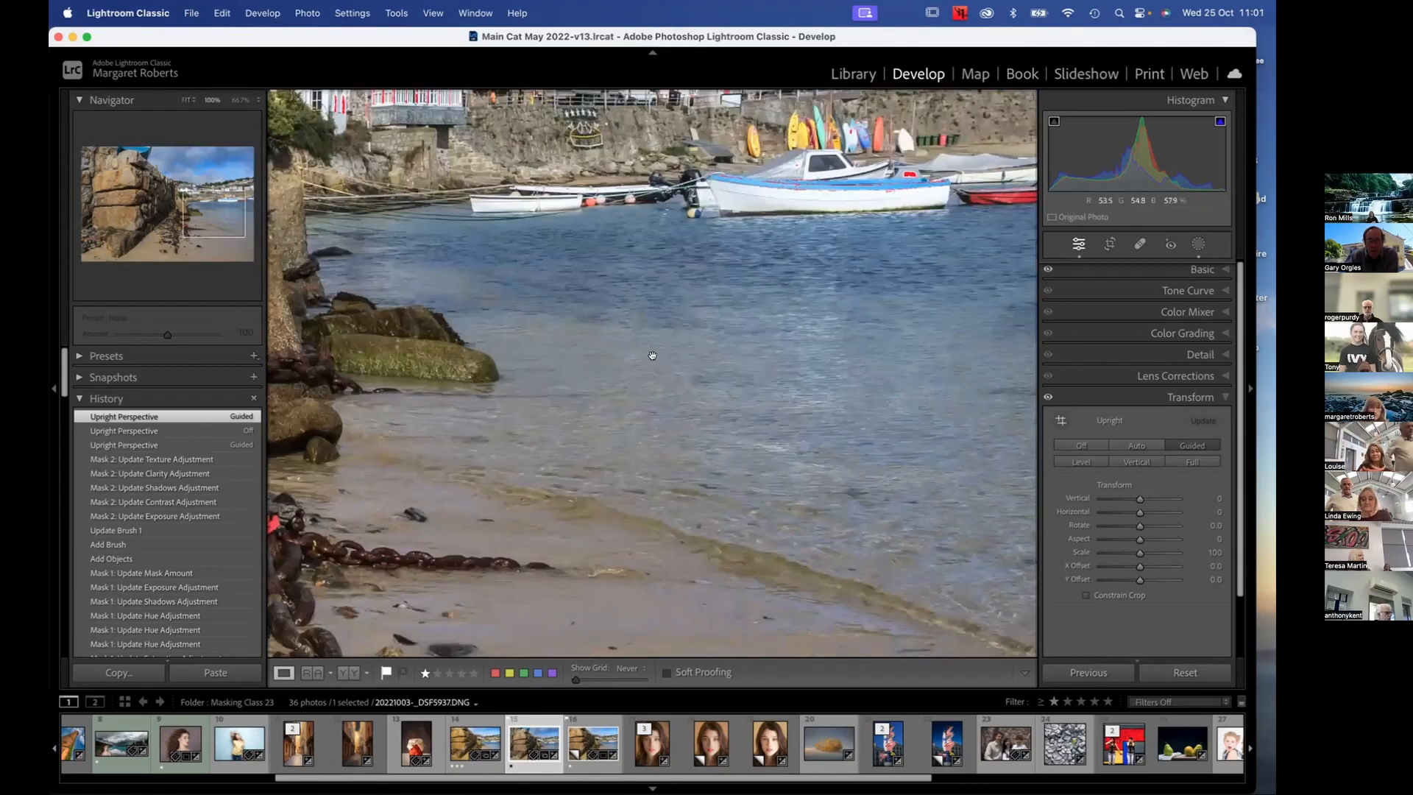
left_click(643, 357)
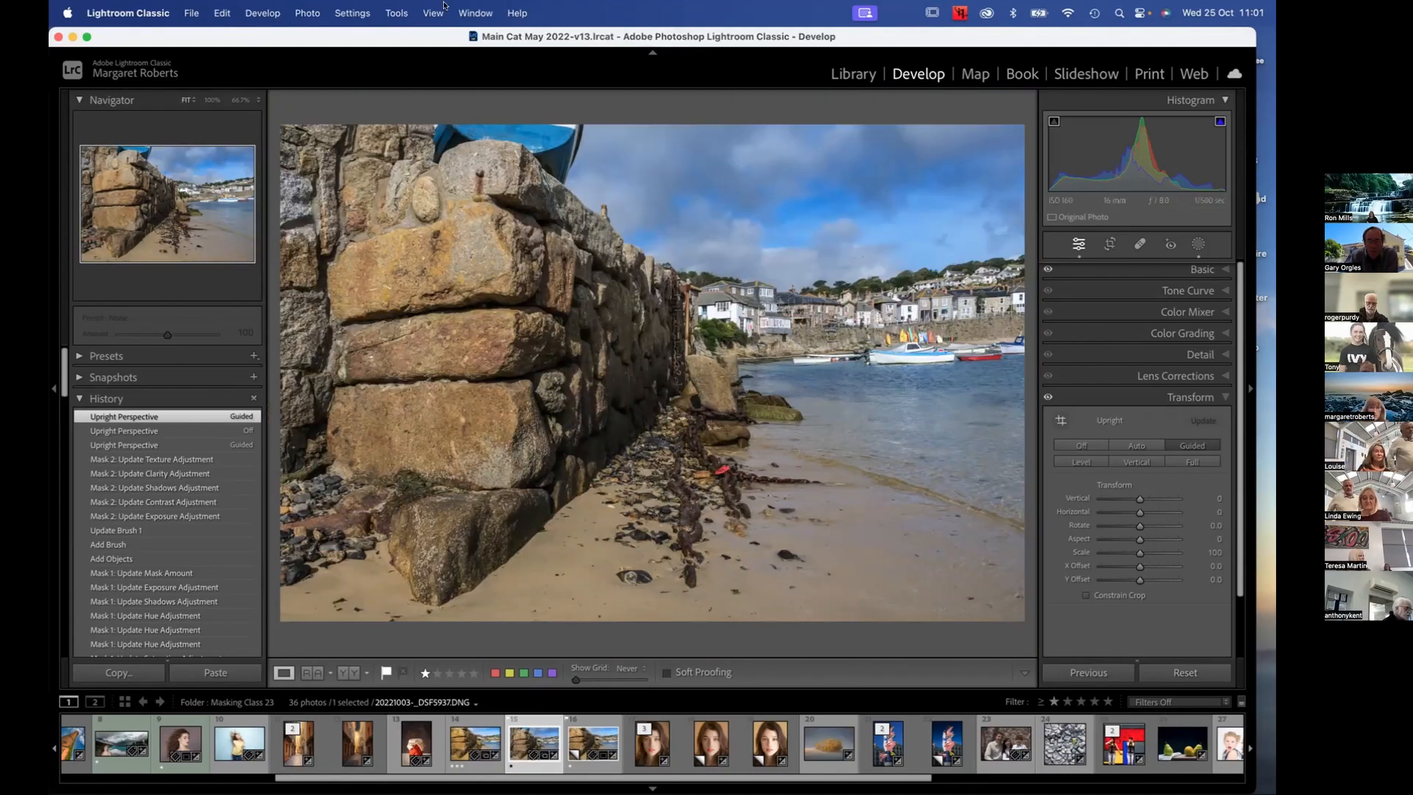
Open the harbour photo as a Smart Object in Photoshop
left_click(313, 14)
mouse_move(442, 101)
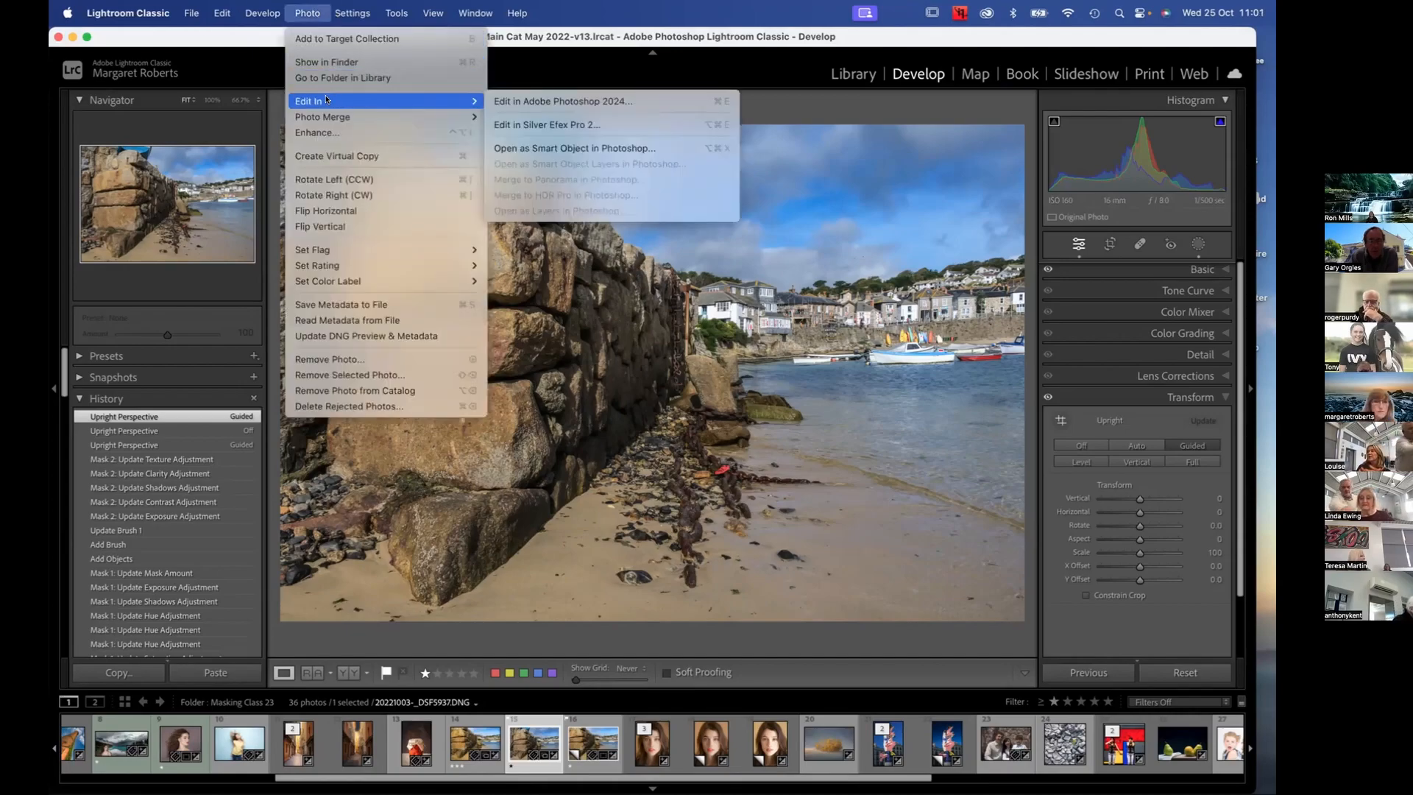
left_click(565, 148)
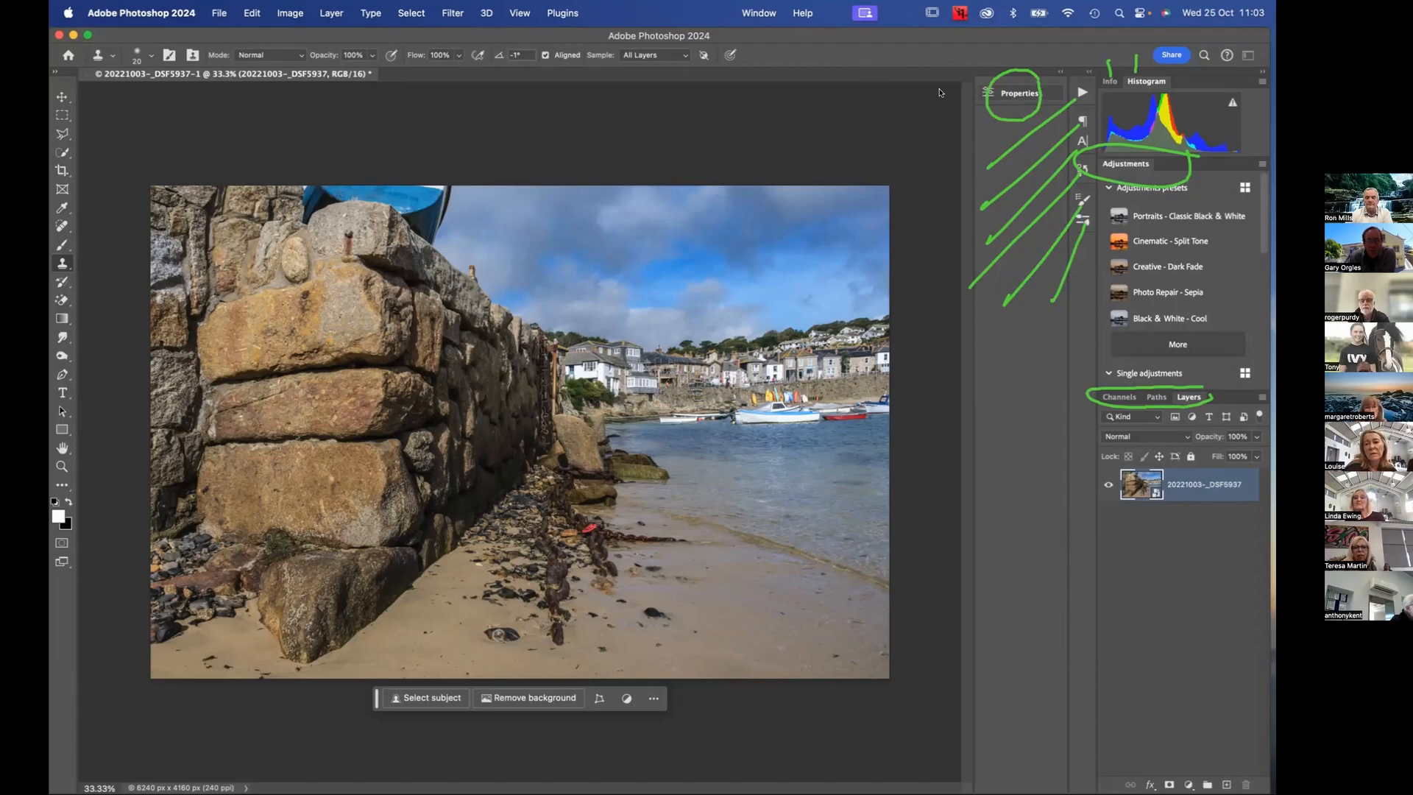
Reset the active custom photo workspace to its saved layout and bring up the Layers panel
left_click(515, 12)
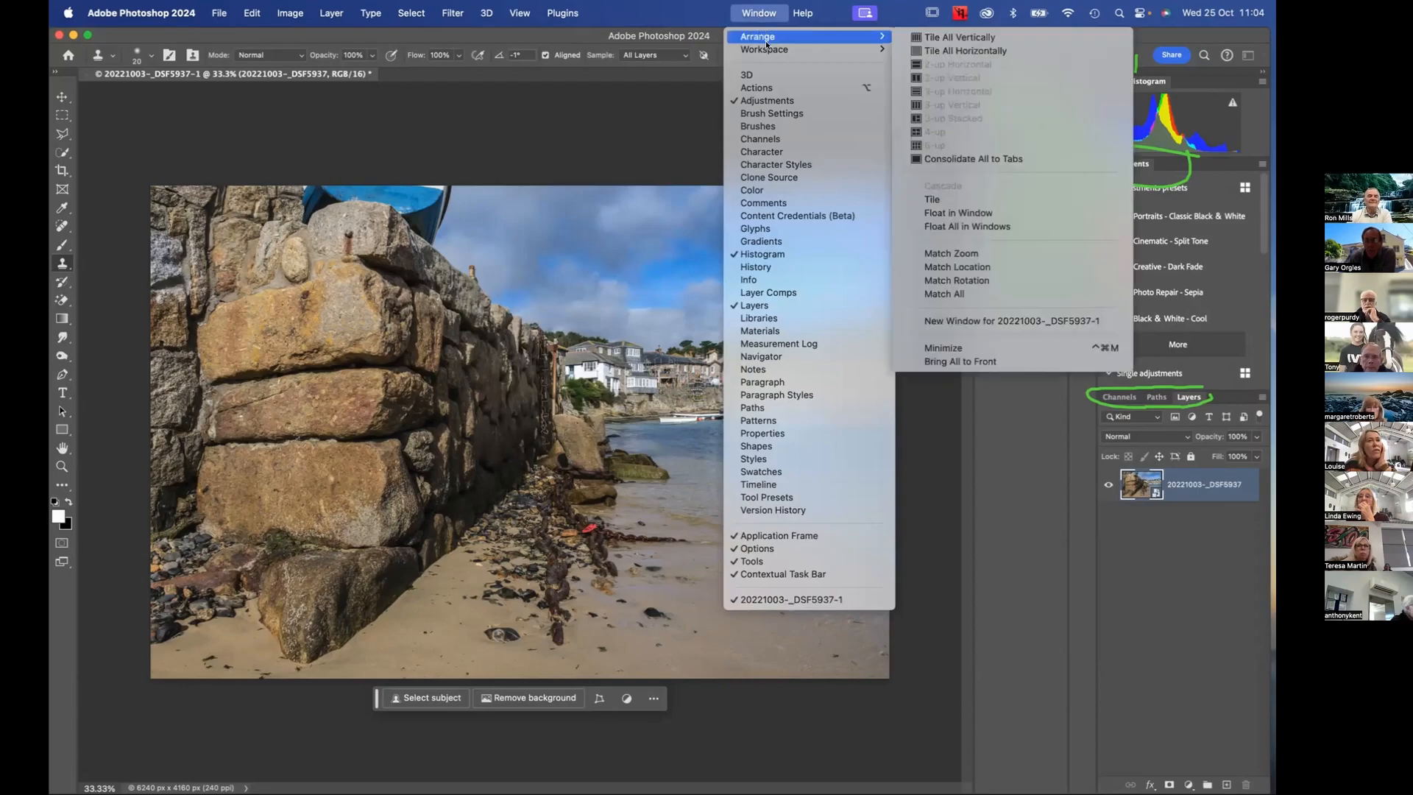
mouse_move(766, 49)
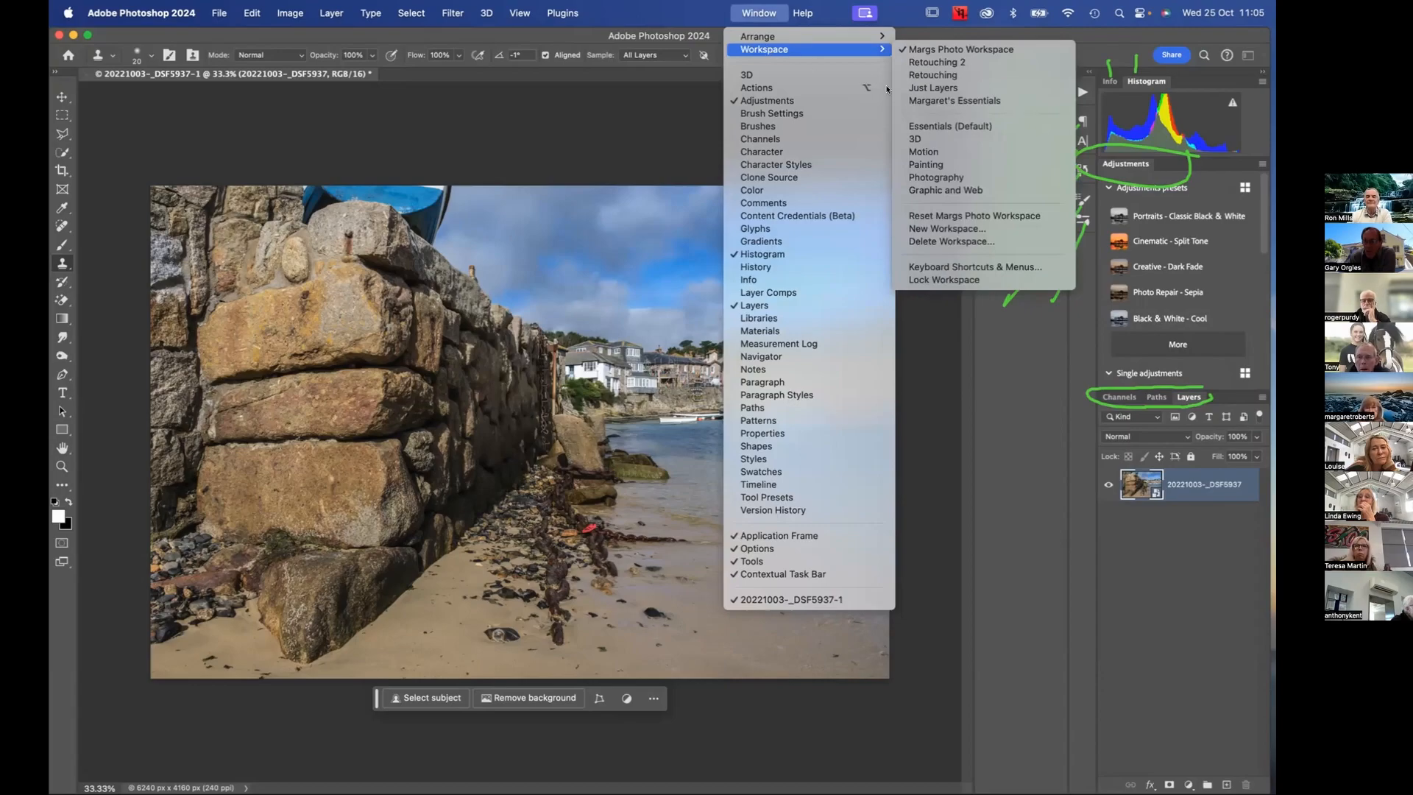
left_click(961, 214)
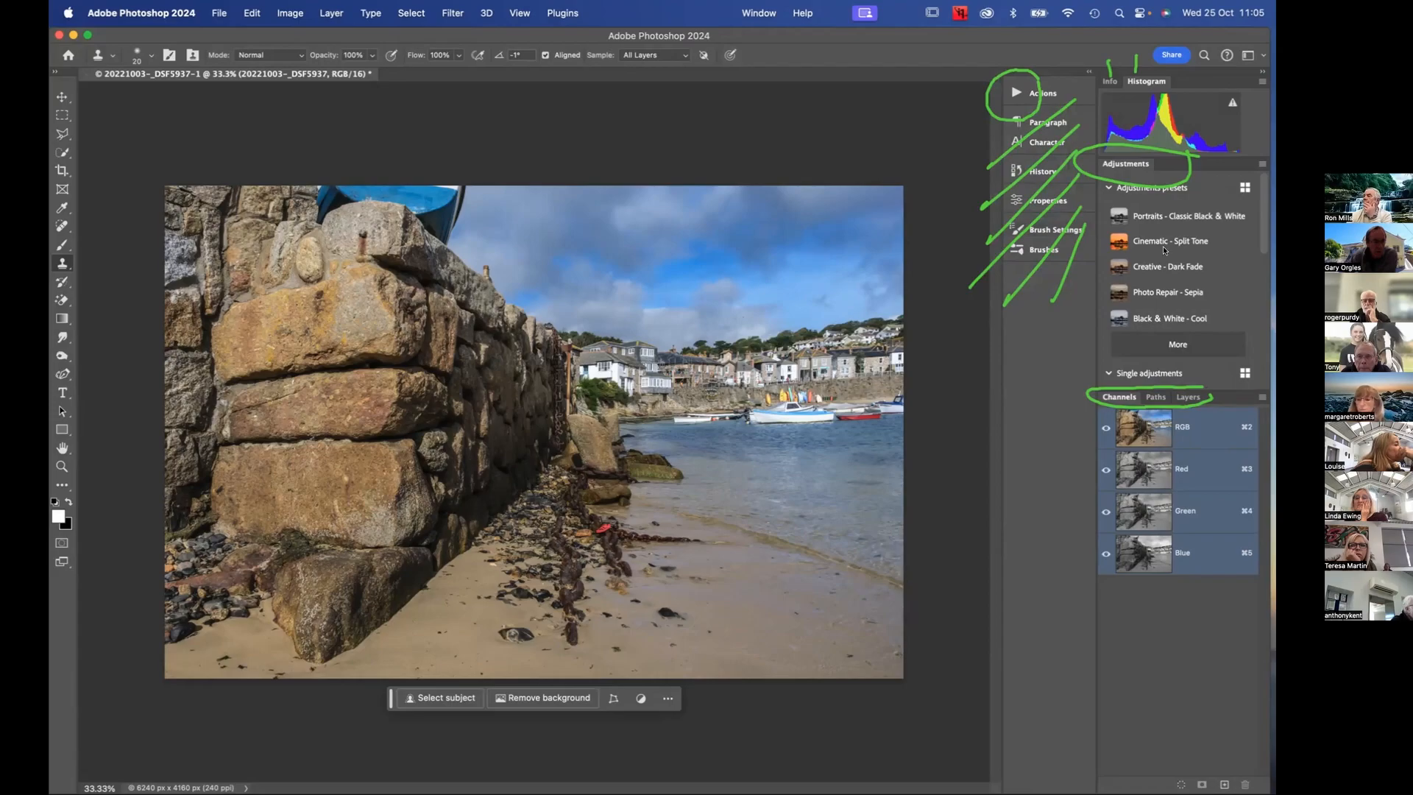
left_click(1189, 398)
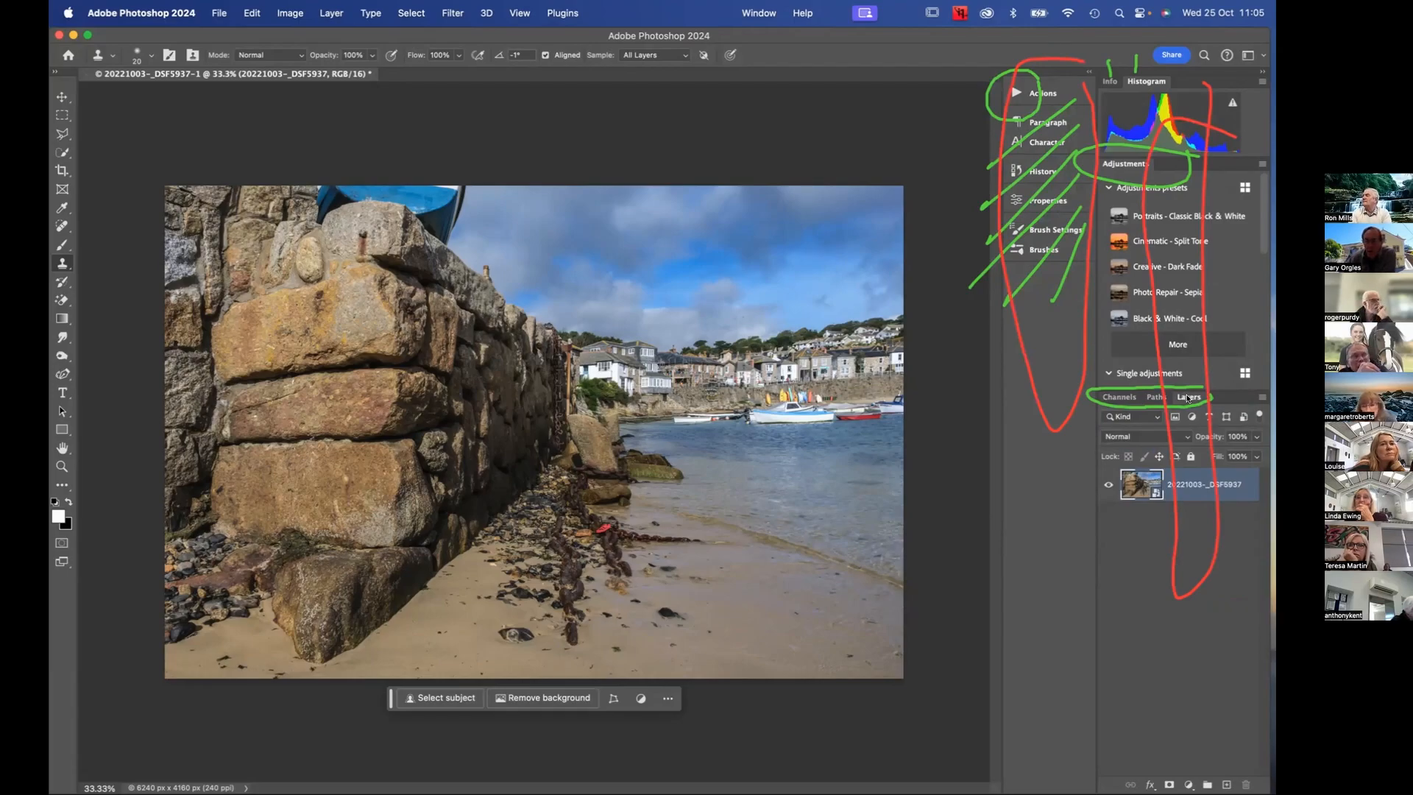
Switch to the Essentials (Default) workspace, resetting the toolbar to default and adding the new tools
left_click(760, 12)
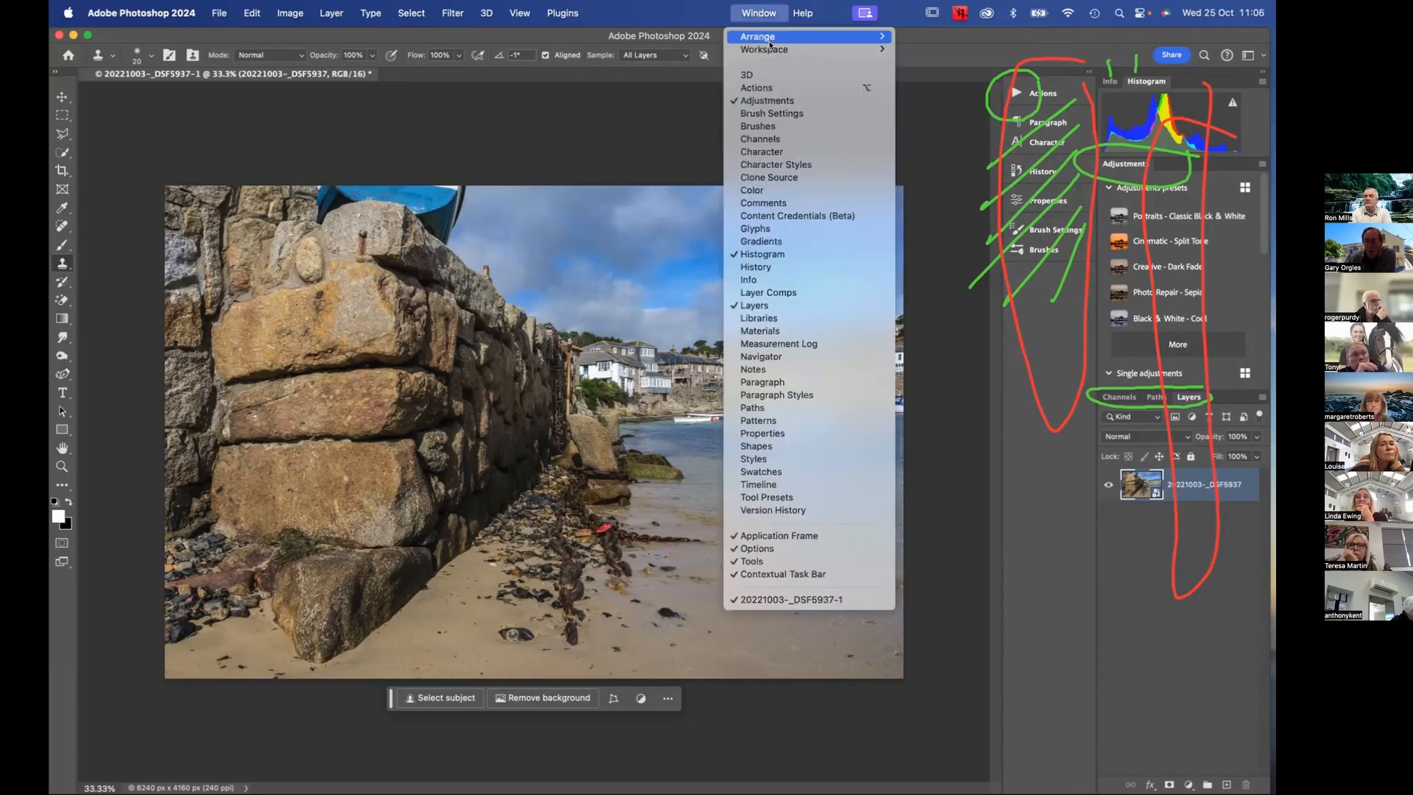
mouse_move(773, 51)
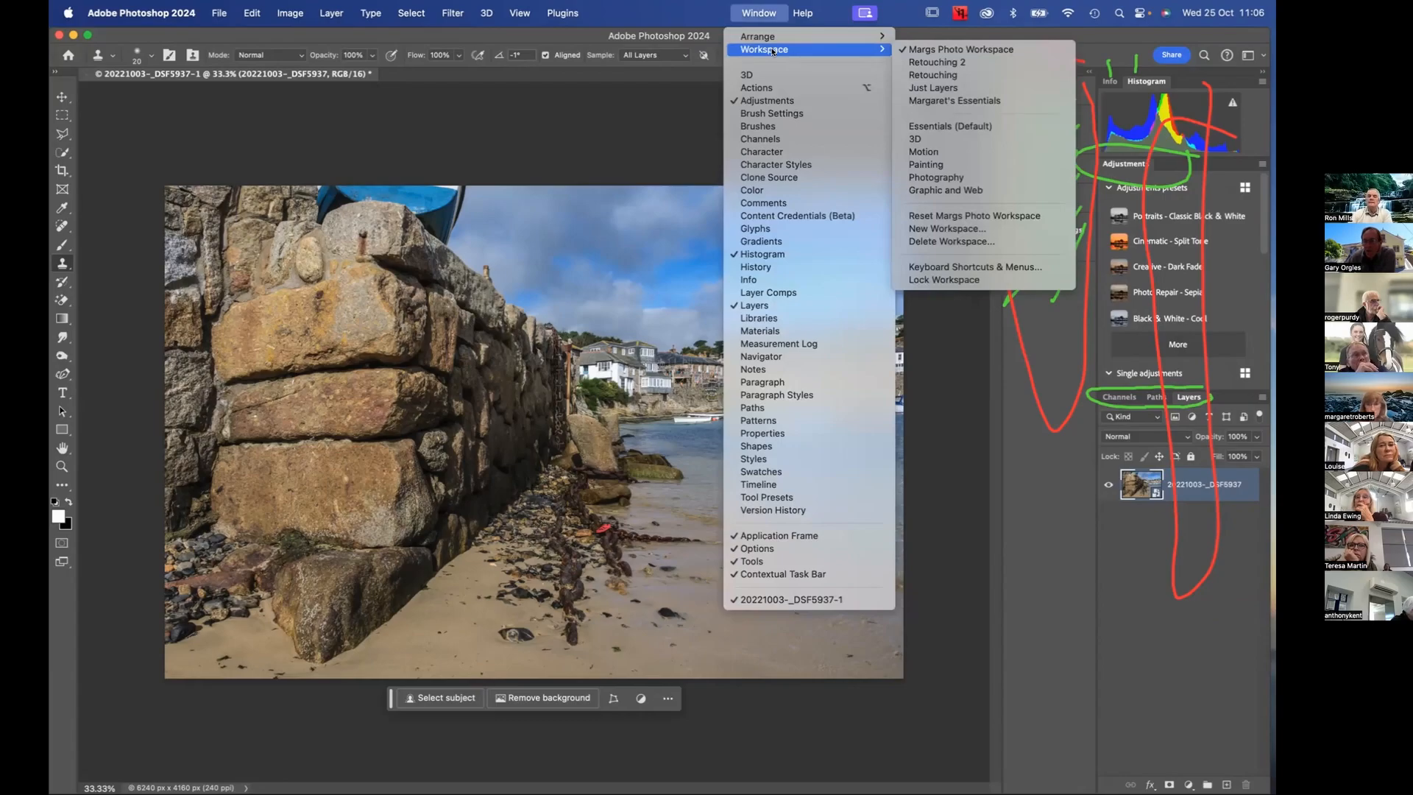
mouse_move(839, 49)
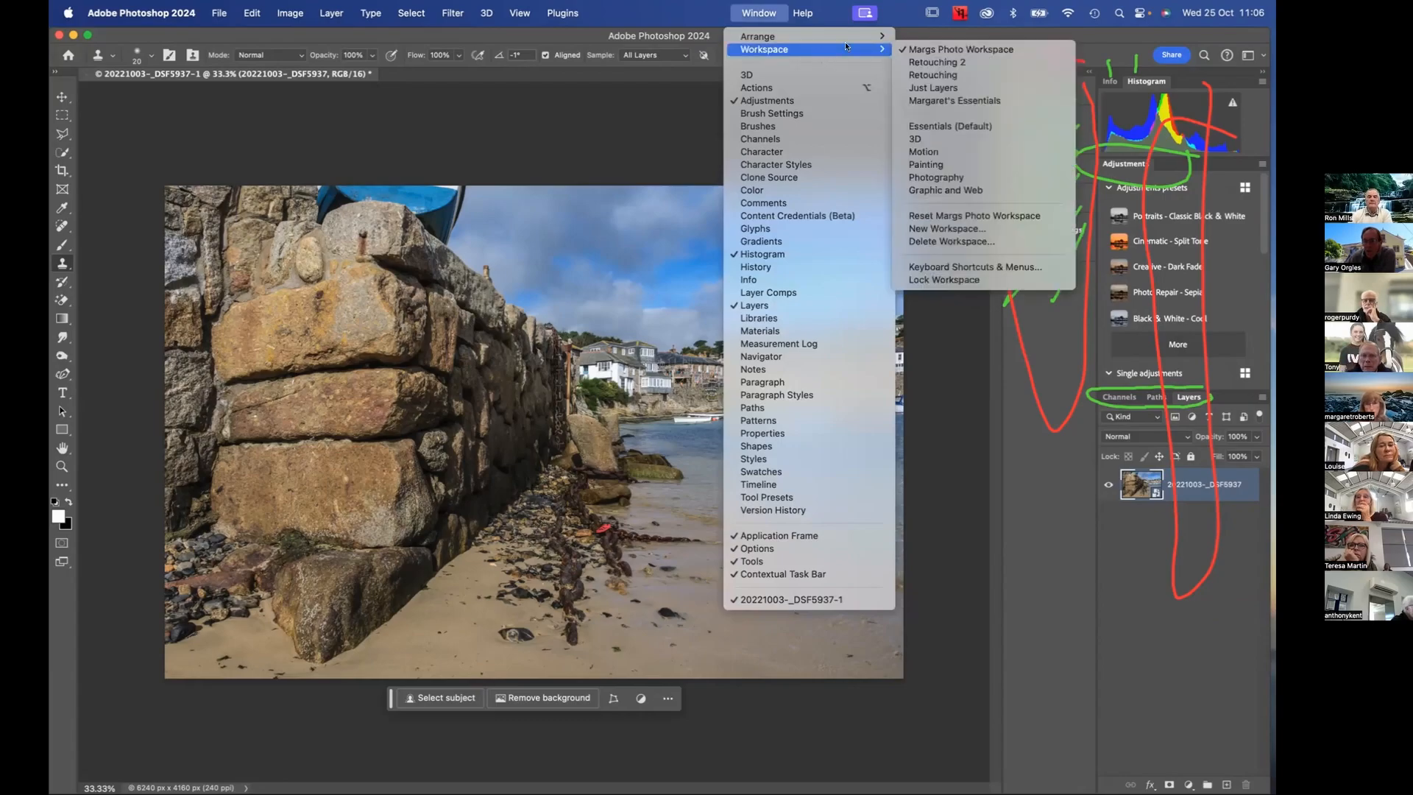
left_click(953, 128)
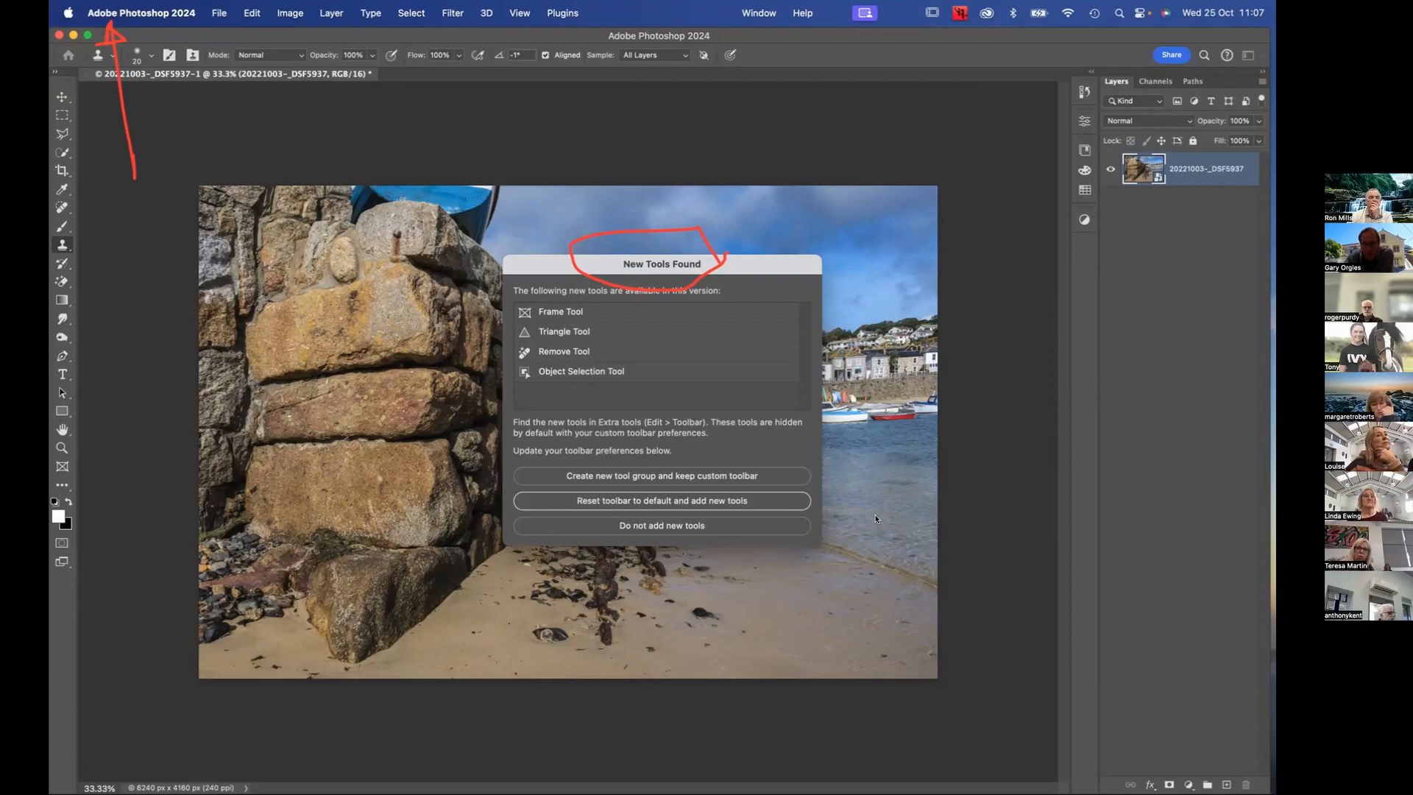
left_click(751, 500)
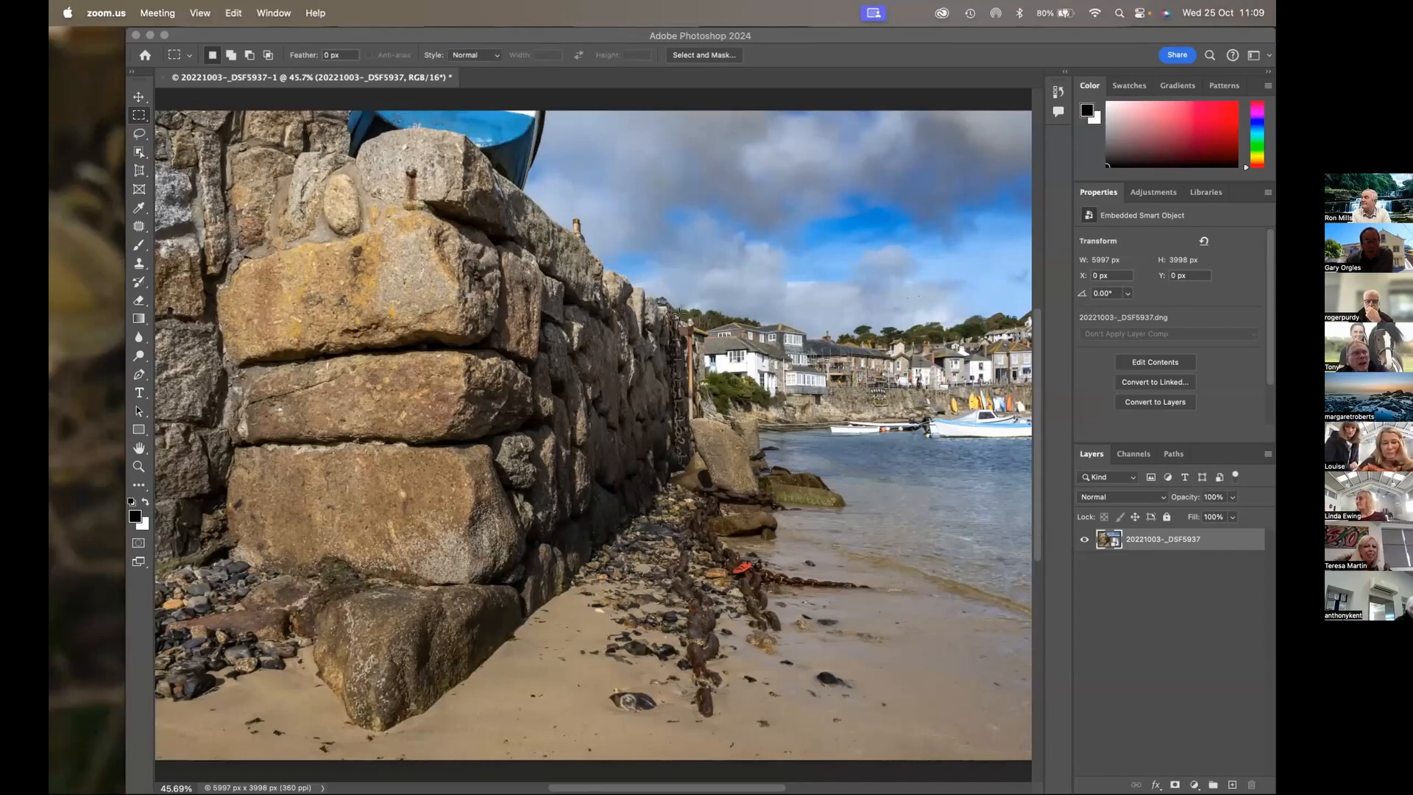
Switch from Zoom back to Photoshop and select the Move tool
left_click(647, 245)
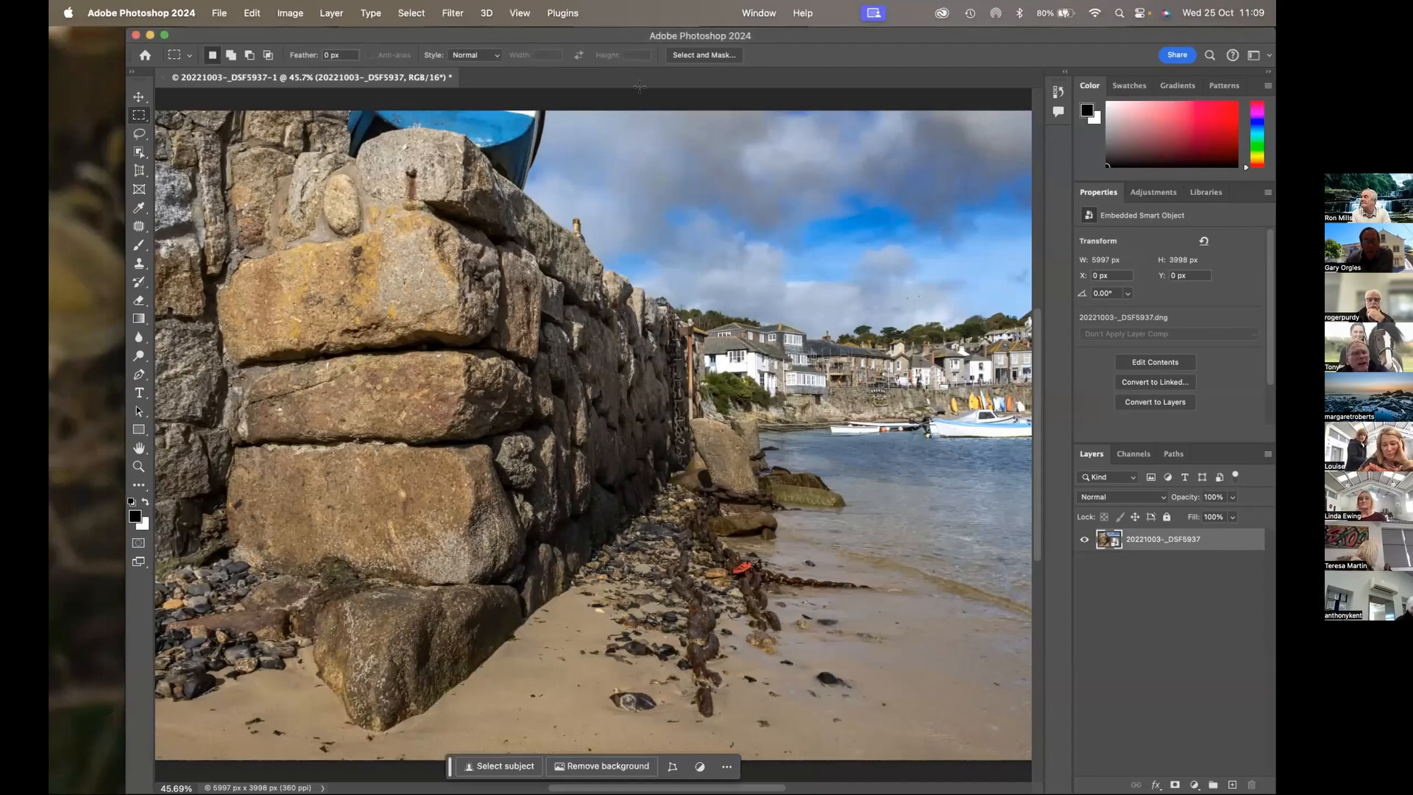
scroll(622, 89, "right", 1)
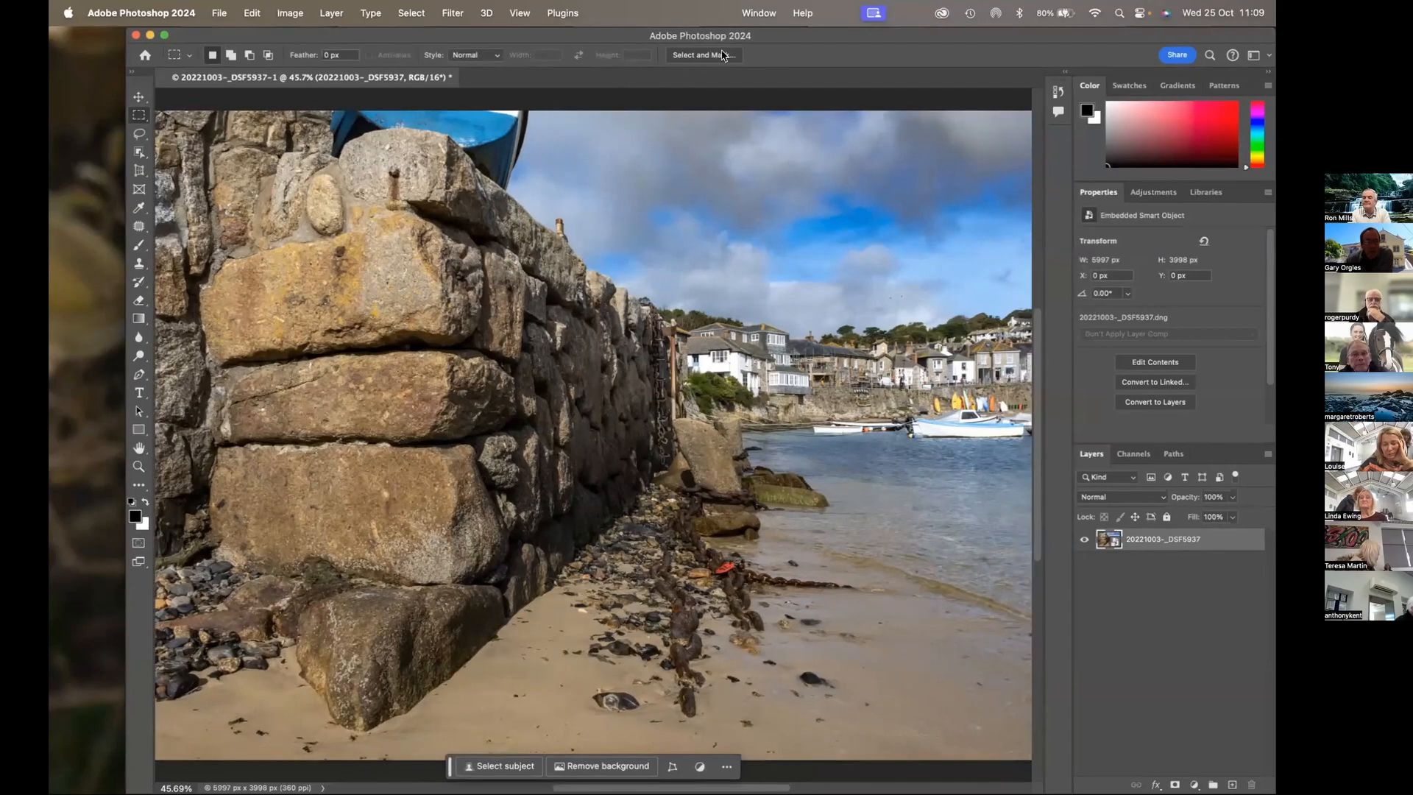
left_click(756, 15)
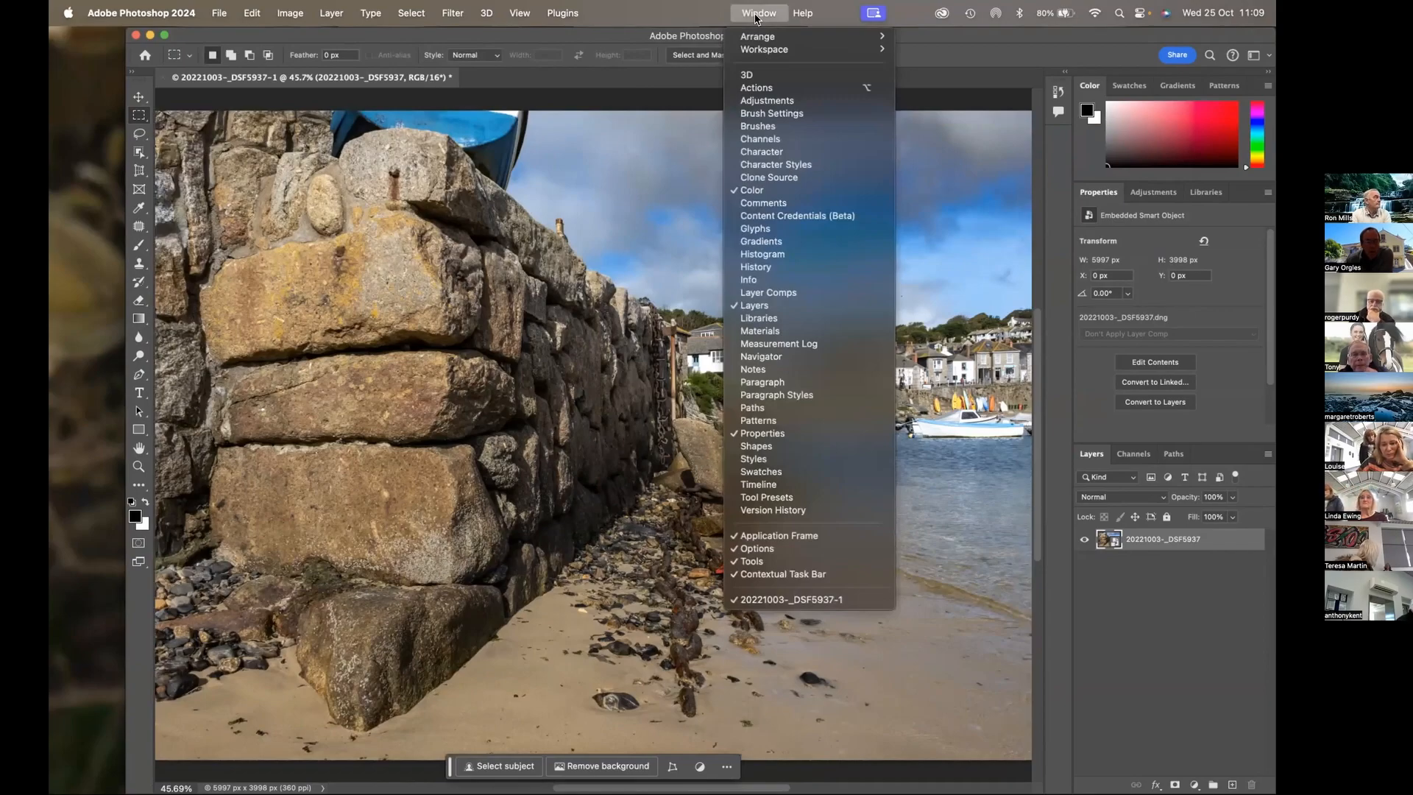
left_click(246, 84)
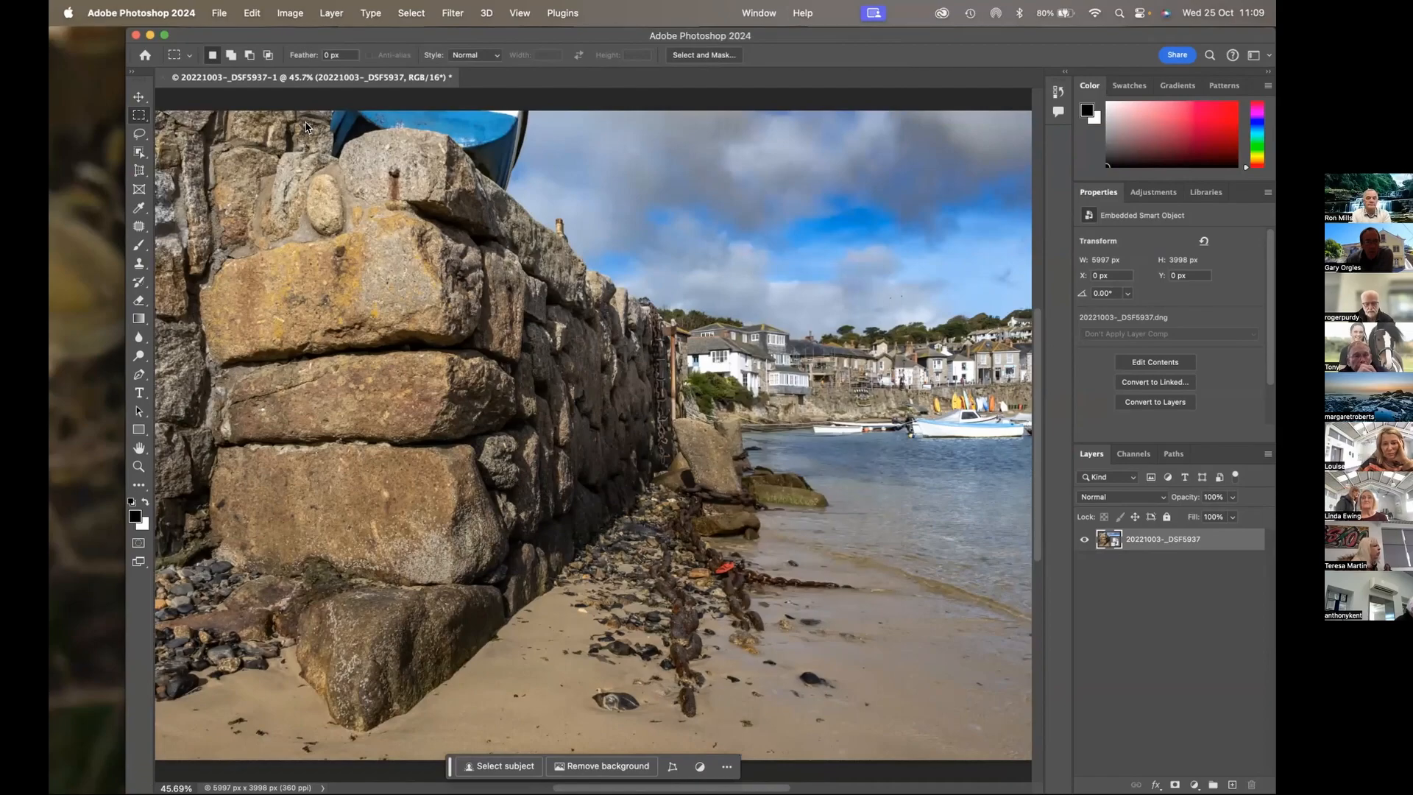
key("super+k")
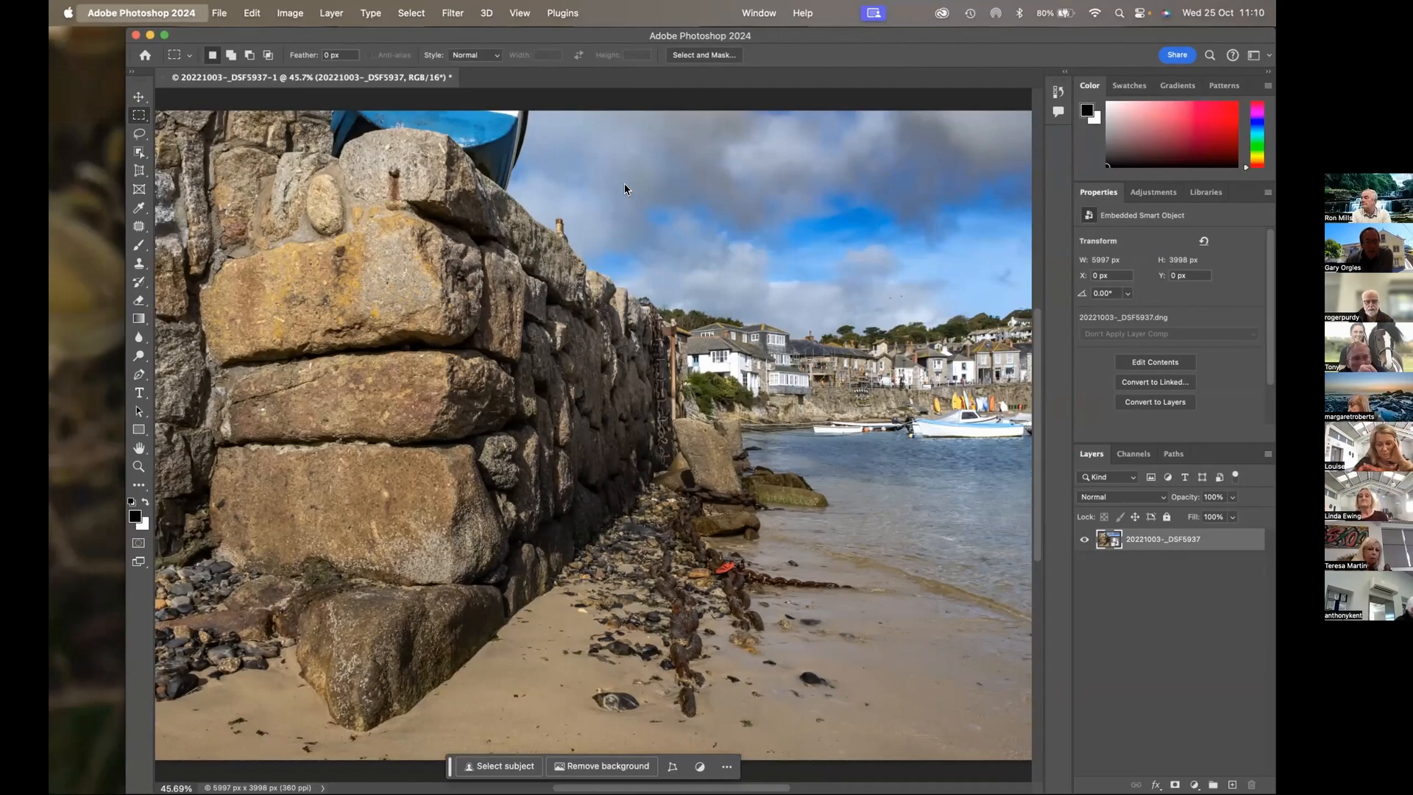
left_click(137, 96)
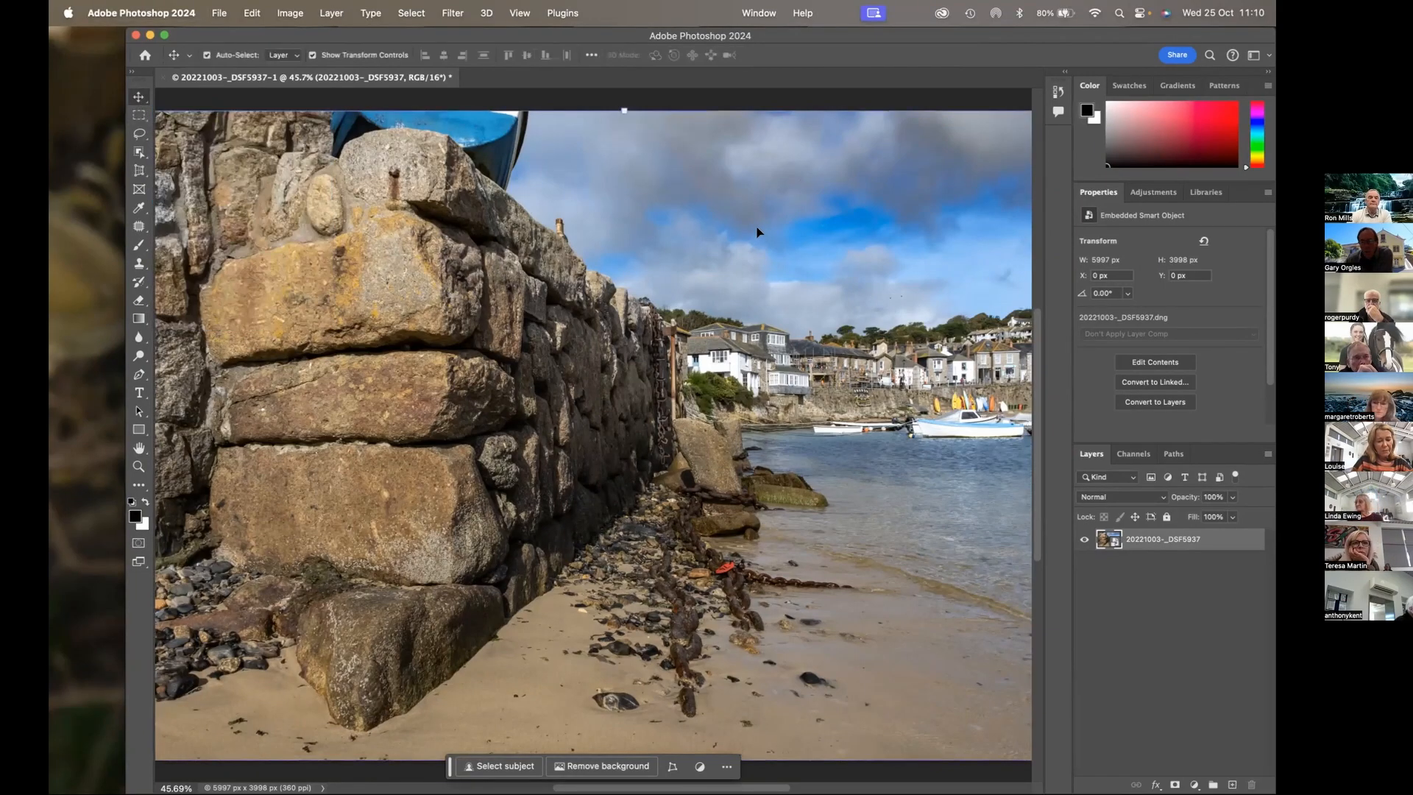
Choose Essentials (Default) as the active workspace
left_click(758, 14)
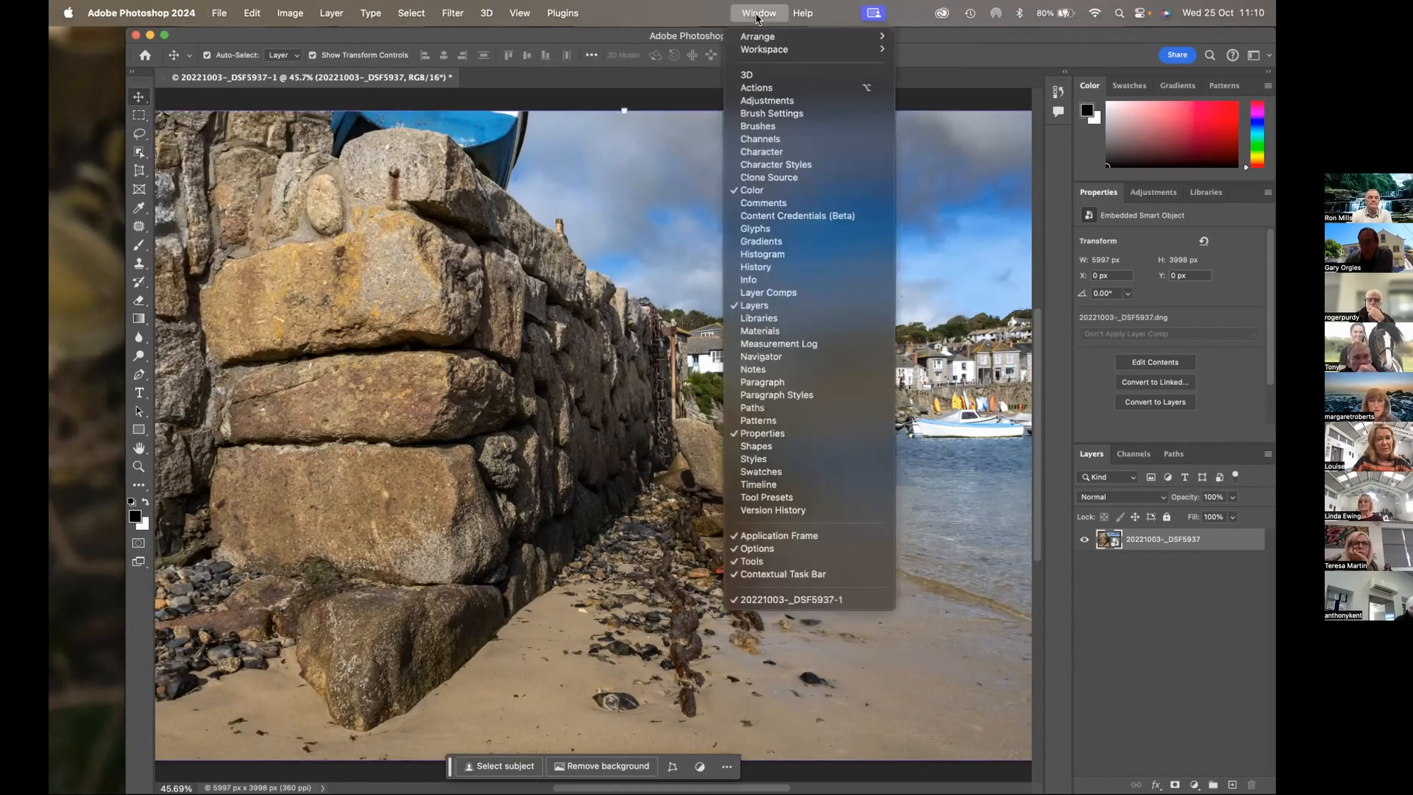
mouse_move(762, 49)
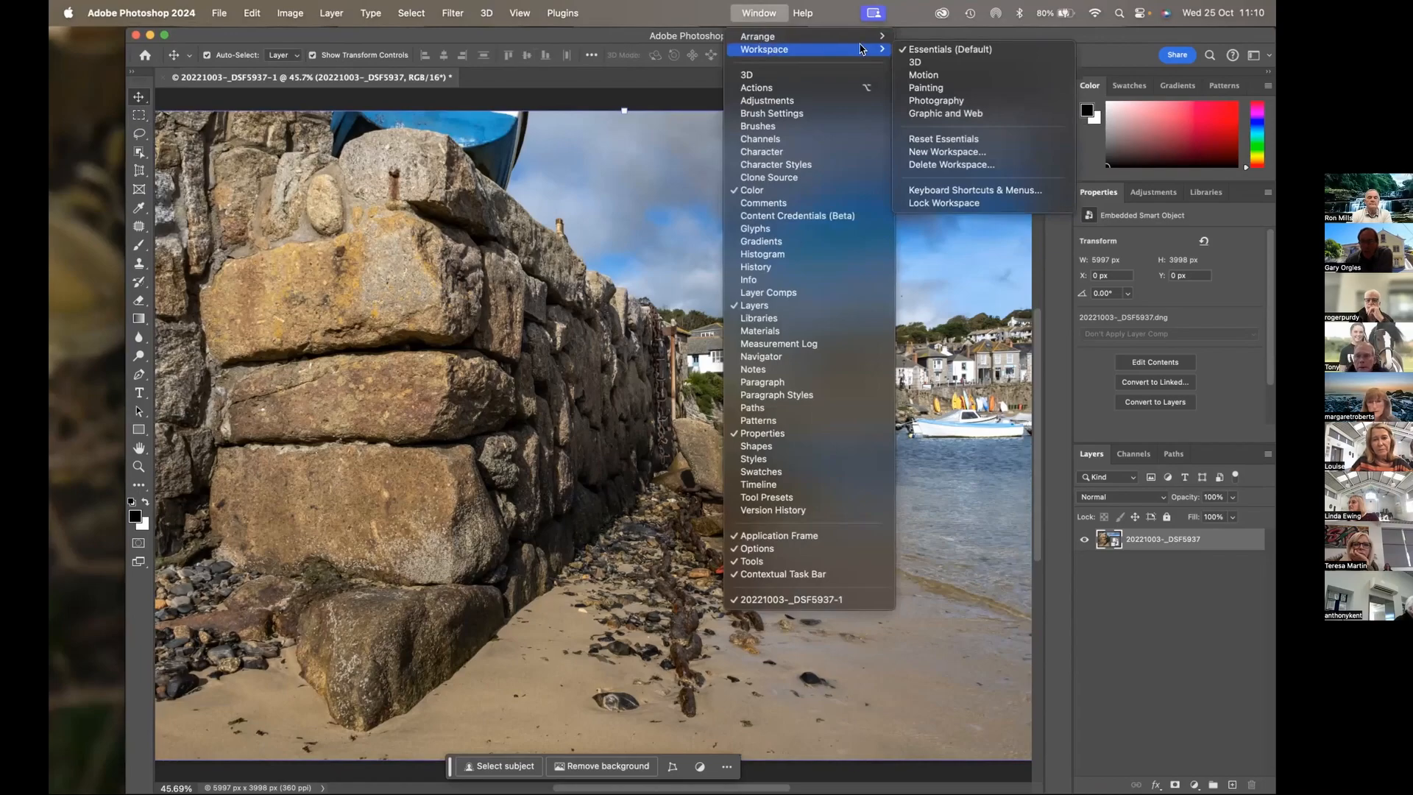
left_click(916, 50)
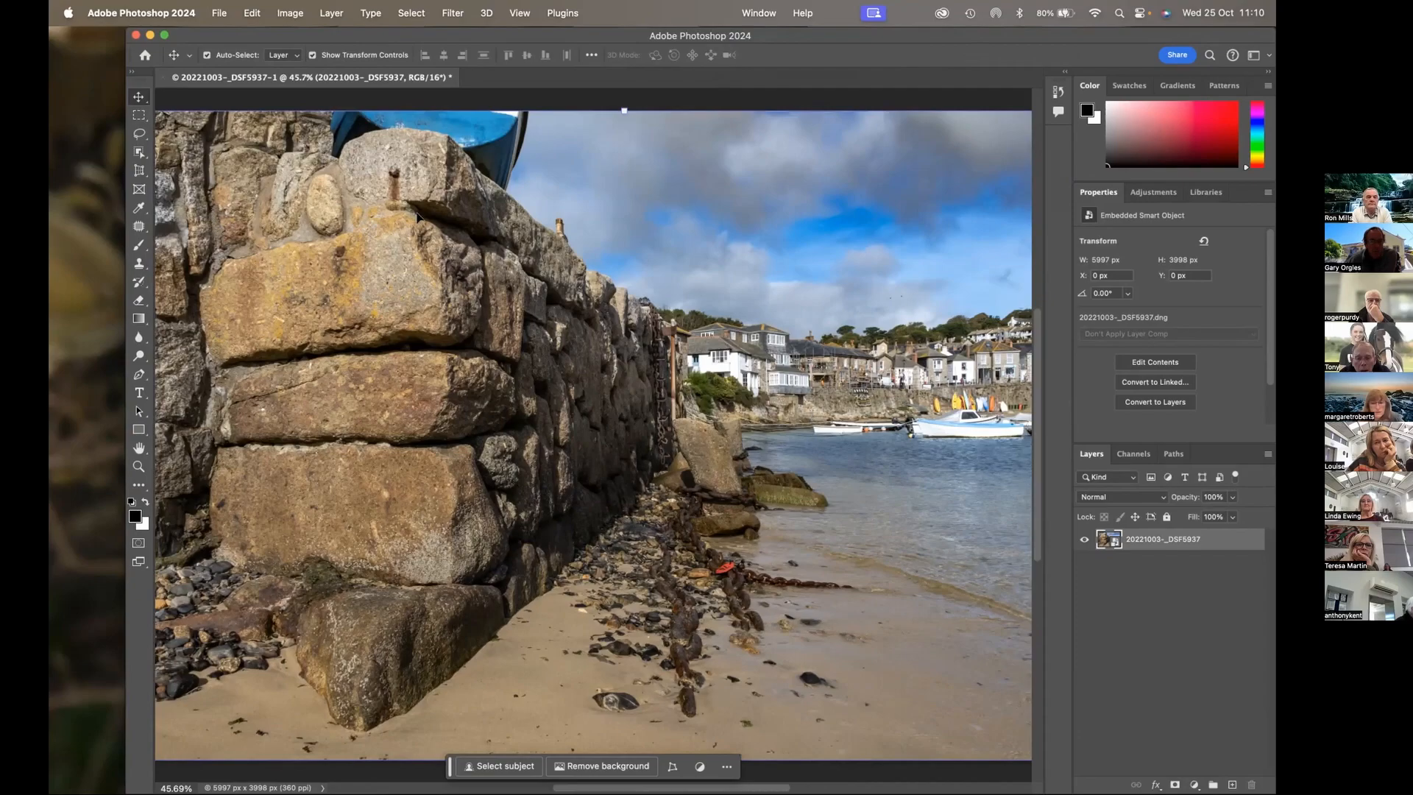
Check the installed release in the About Photoshop window and close it
left_click(127, 14)
mouse_move(126, 70)
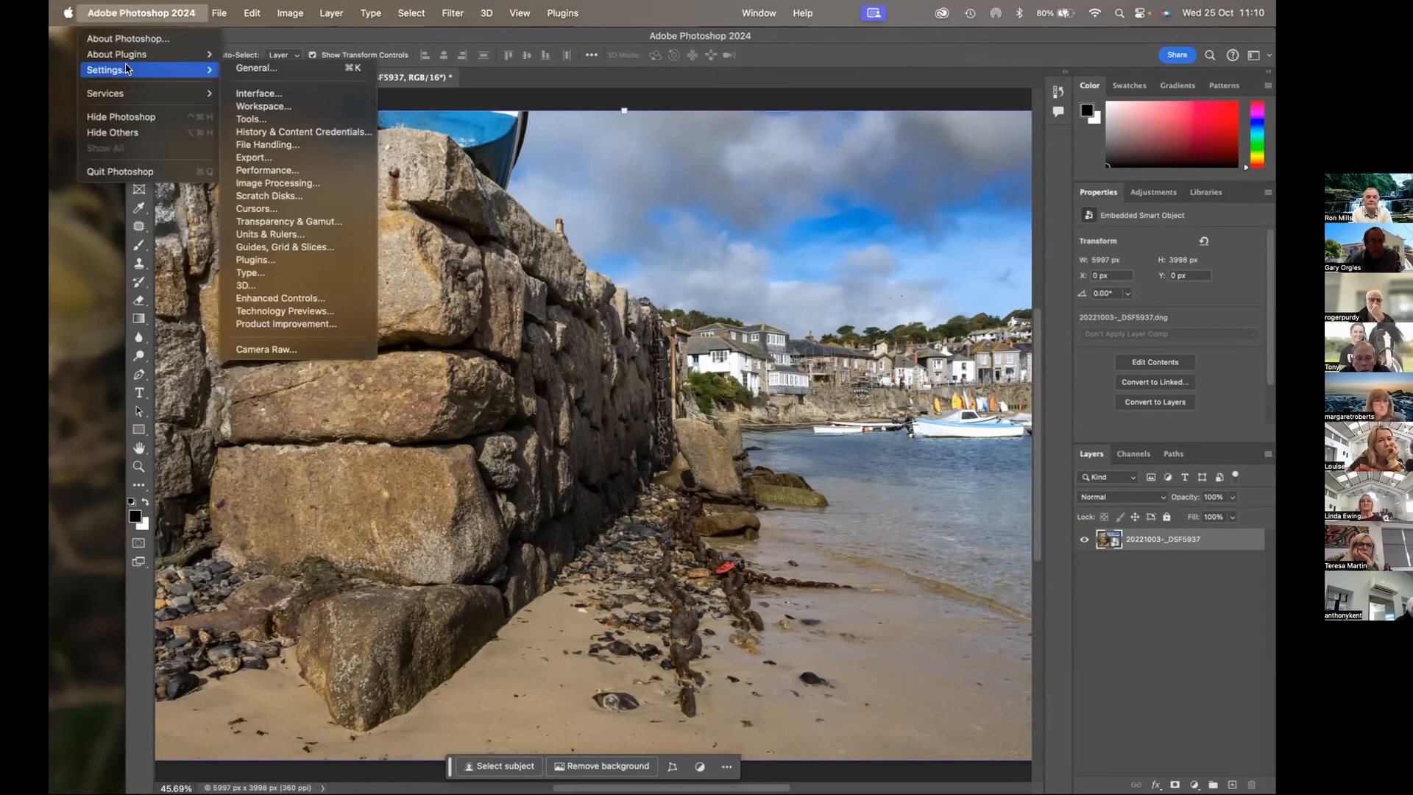
left_click(127, 39)
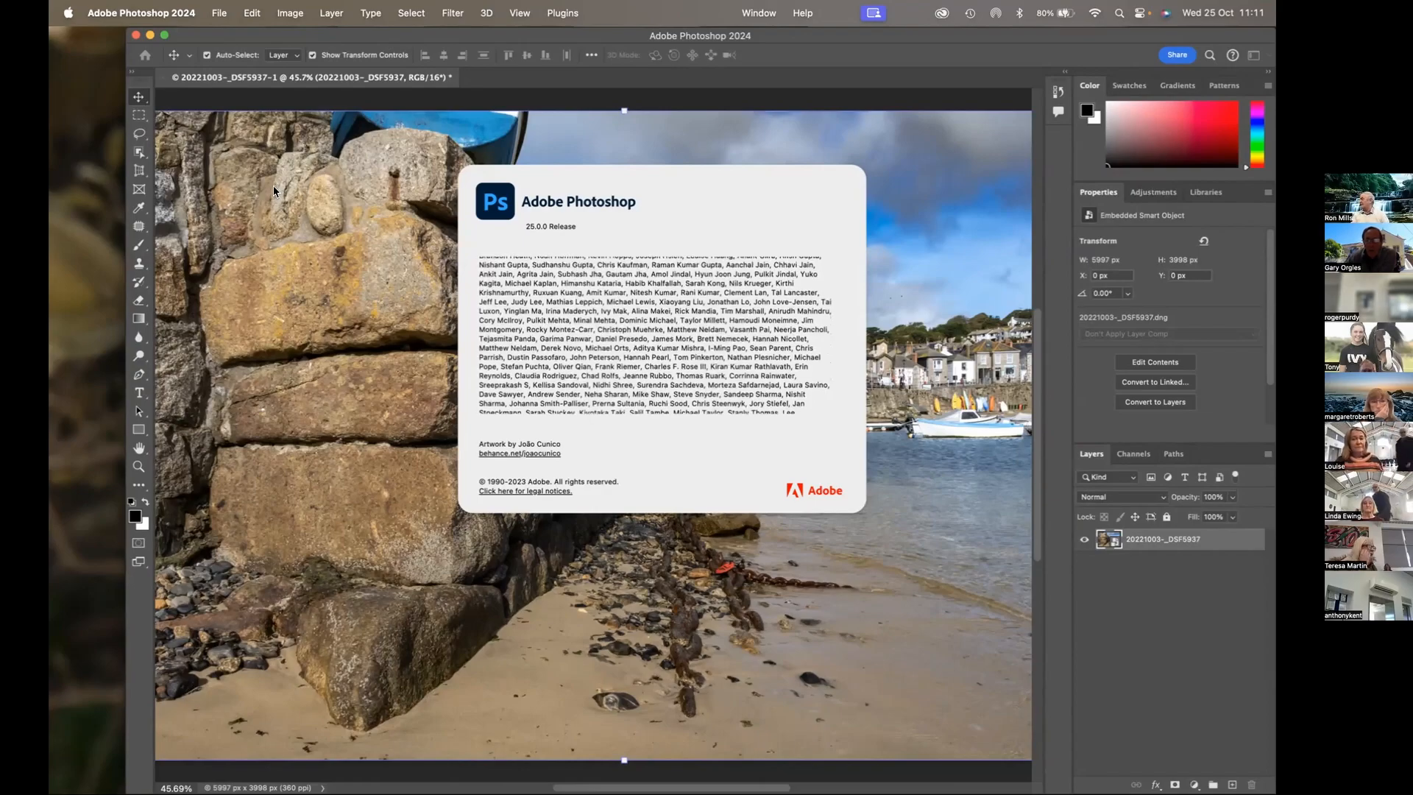
left_click(752, 13)
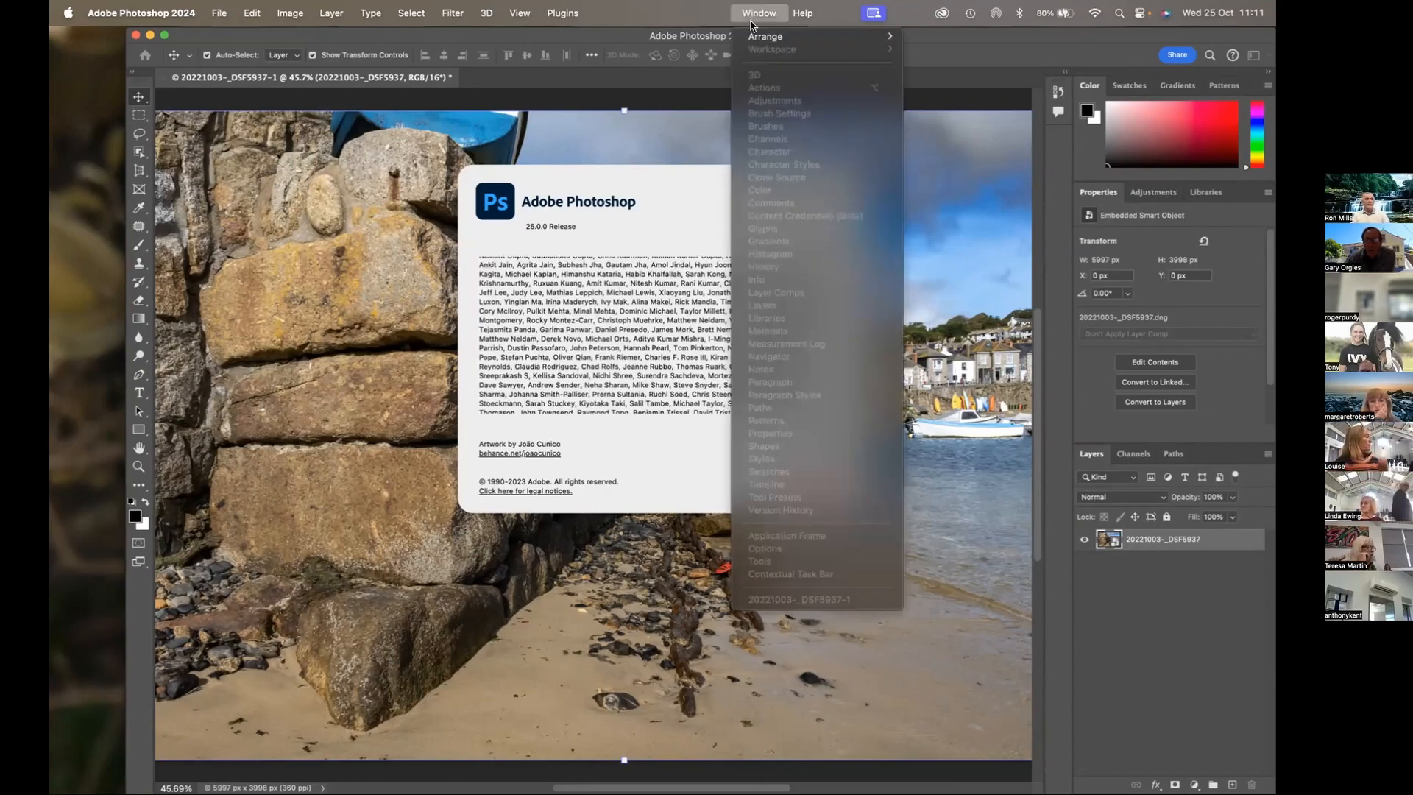
left_click(449, 165)
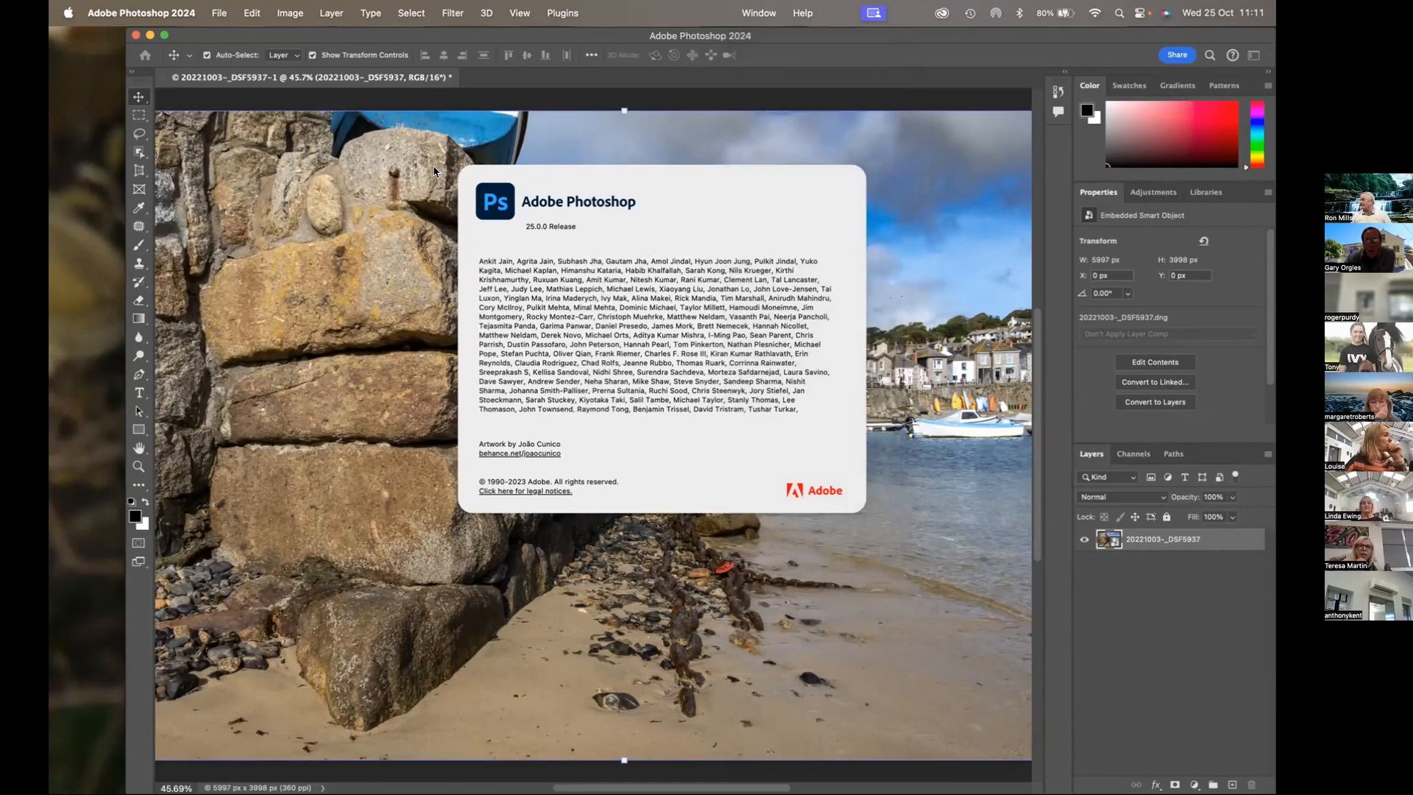
left_click(574, 199)
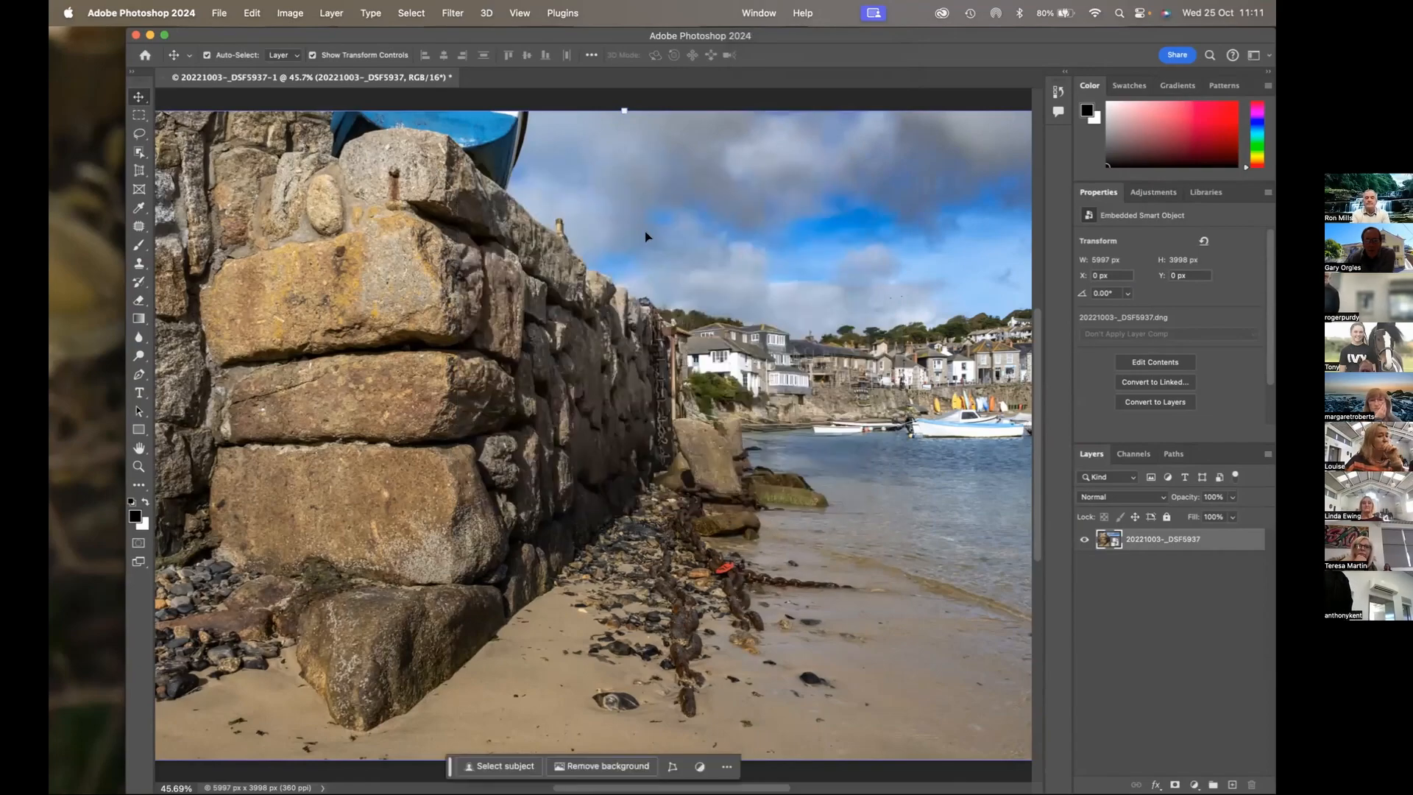
Reset the Essentials workspace to its default panel layout
left_click(761, 15)
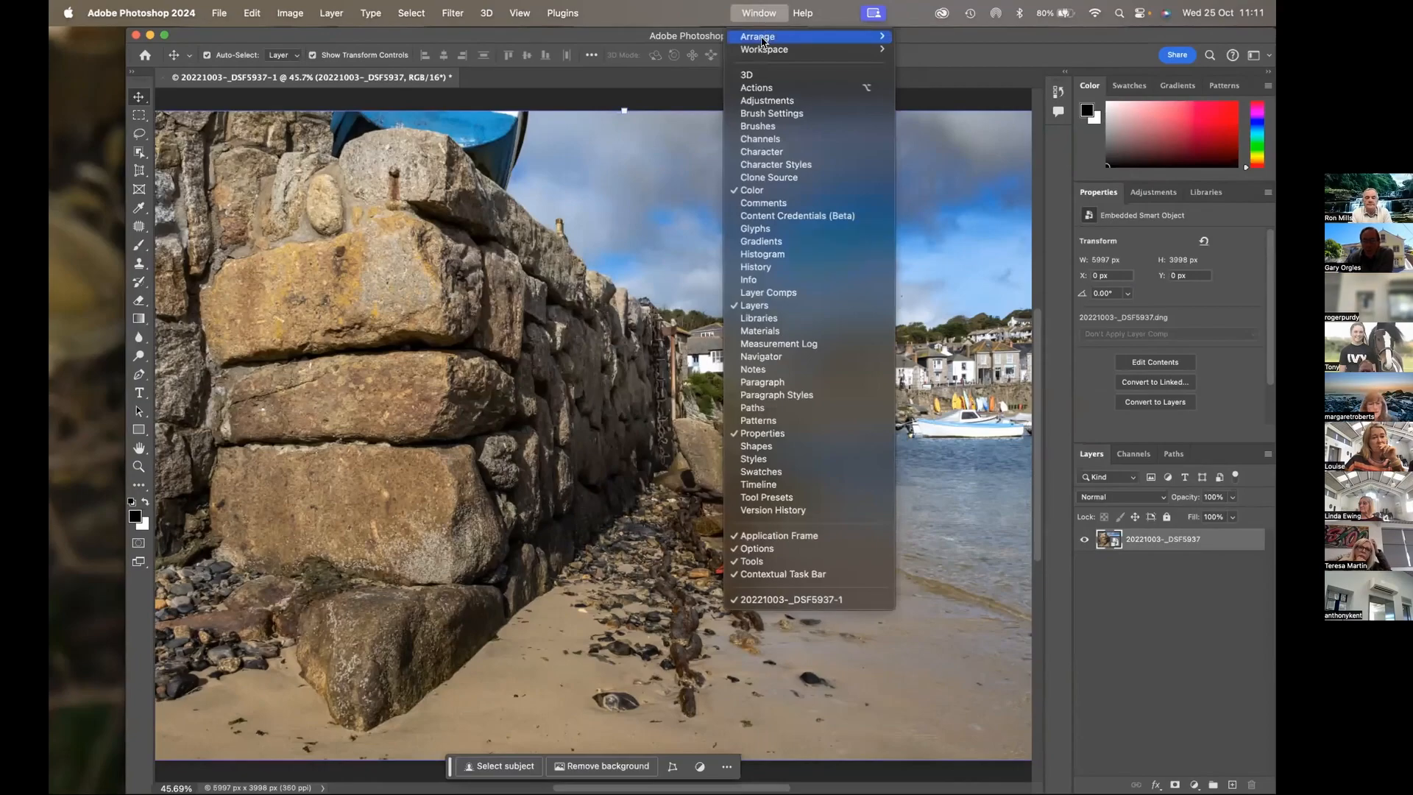
mouse_move(763, 41)
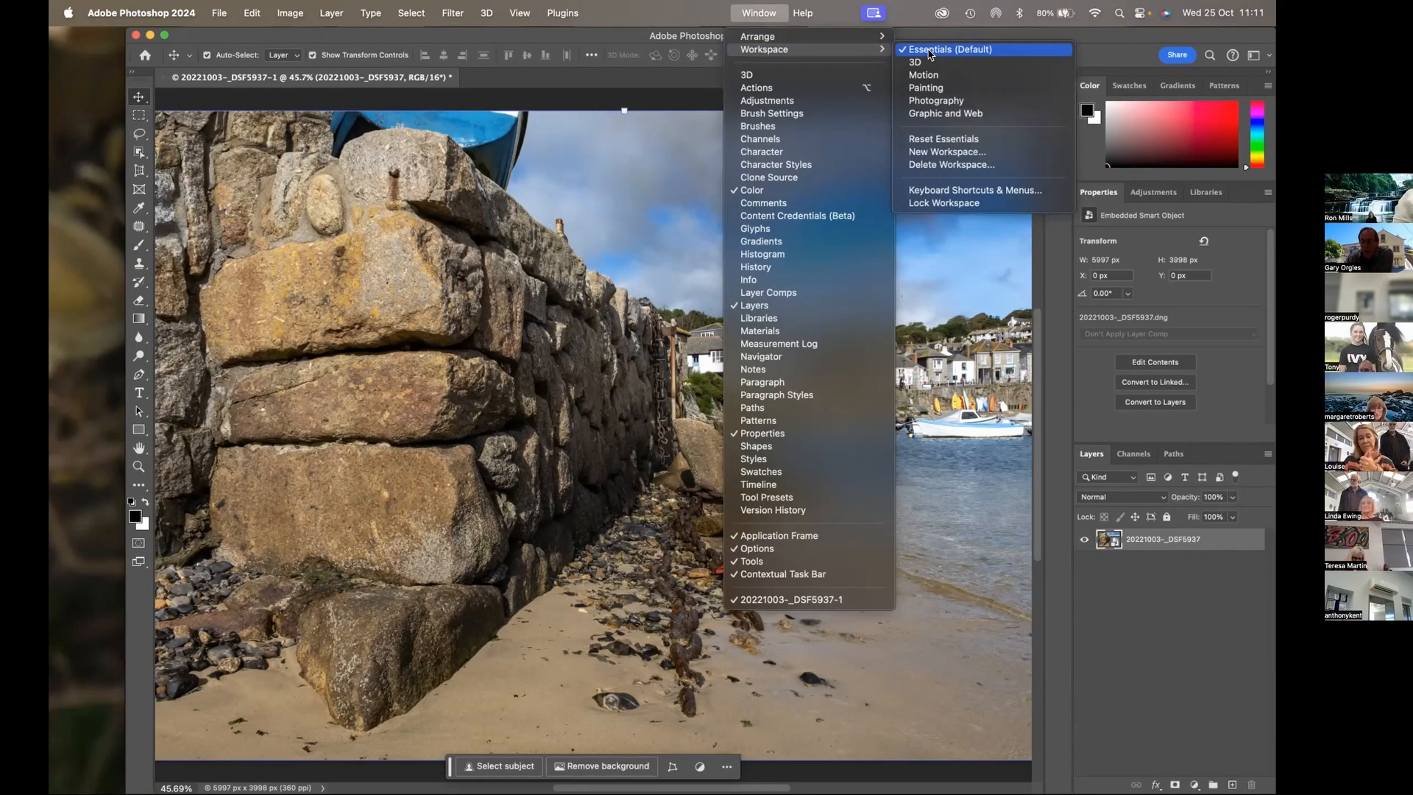
left_click(919, 139)
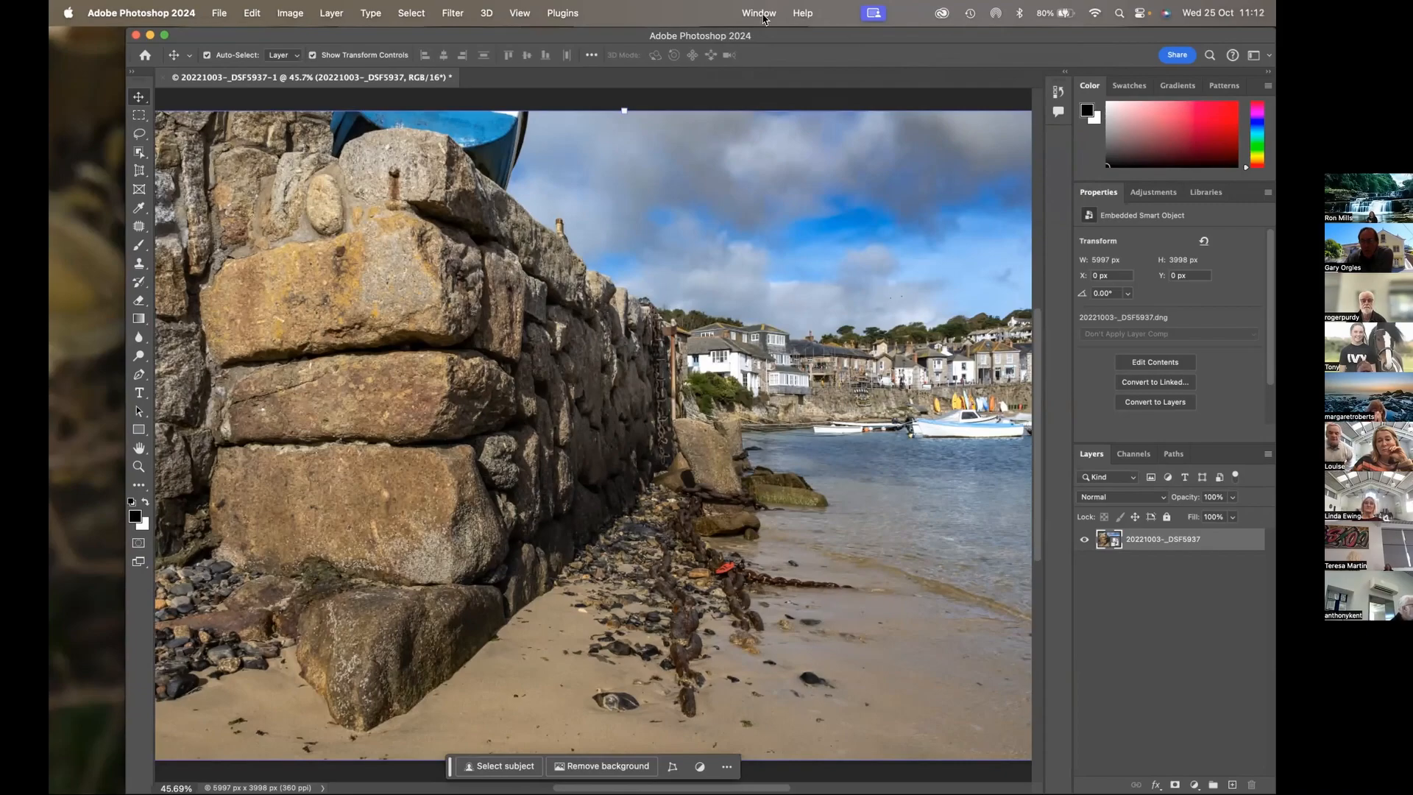
left_click(758, 13)
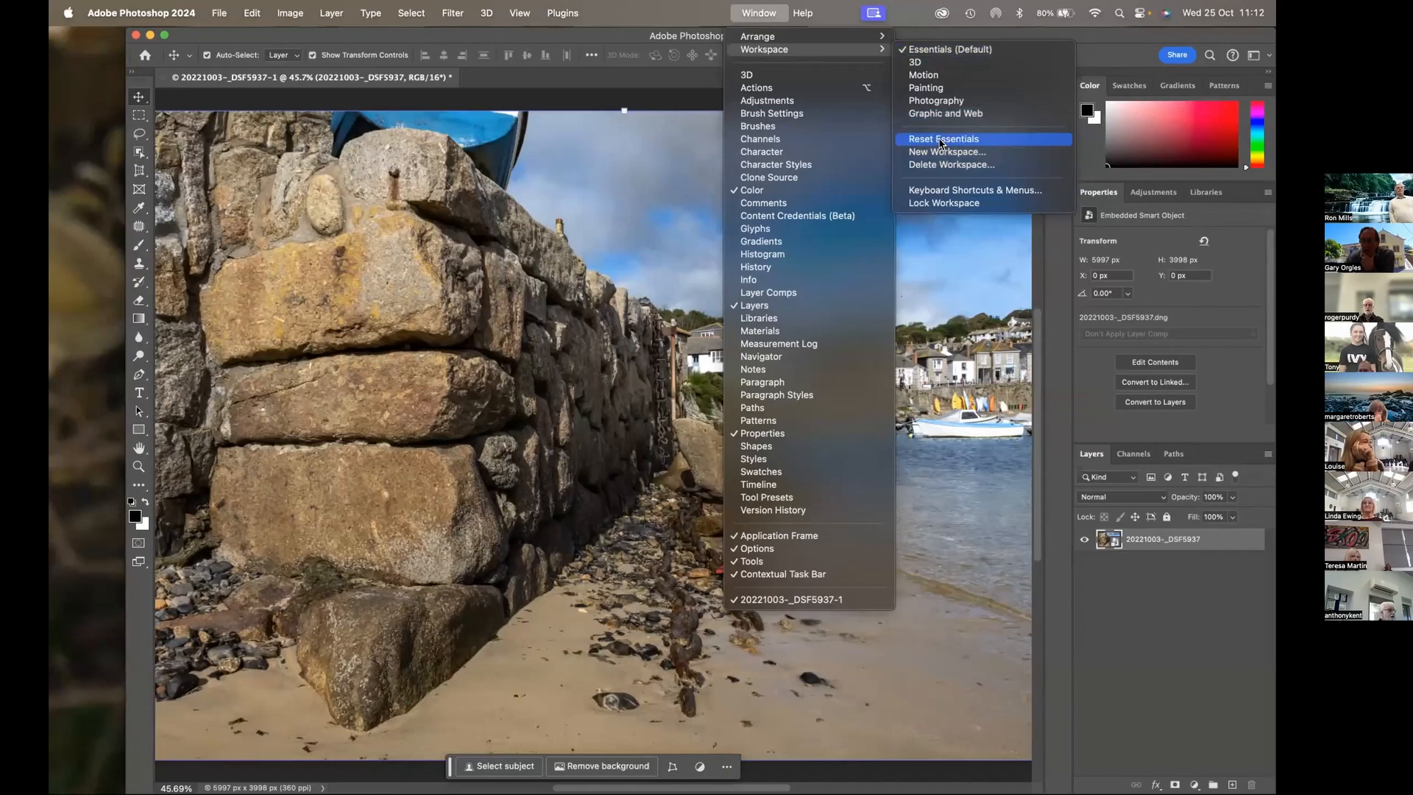
left_click(935, 112)
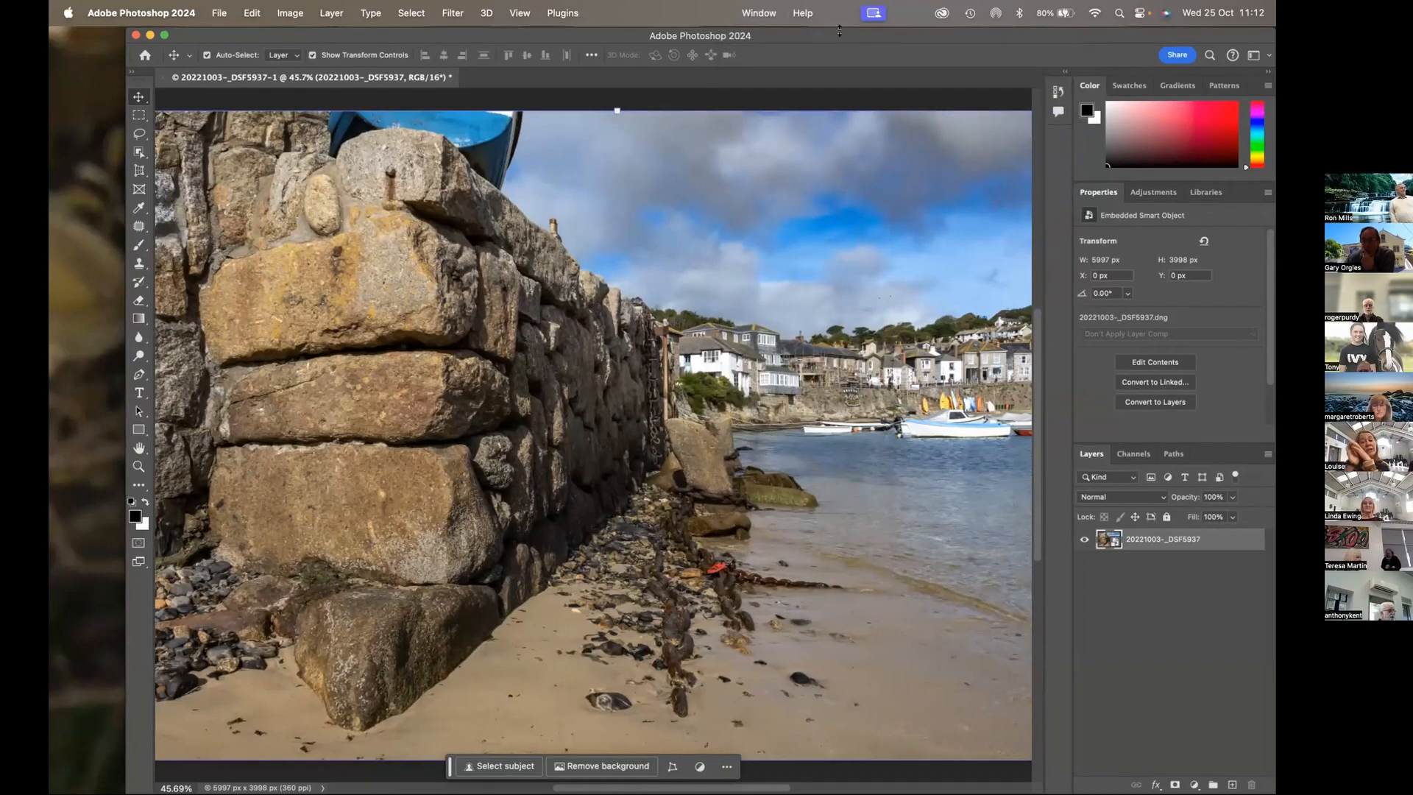
Switch from the Graphic and Web workspace to Essentials (Default) and reset its panel layout
left_click(760, 13)
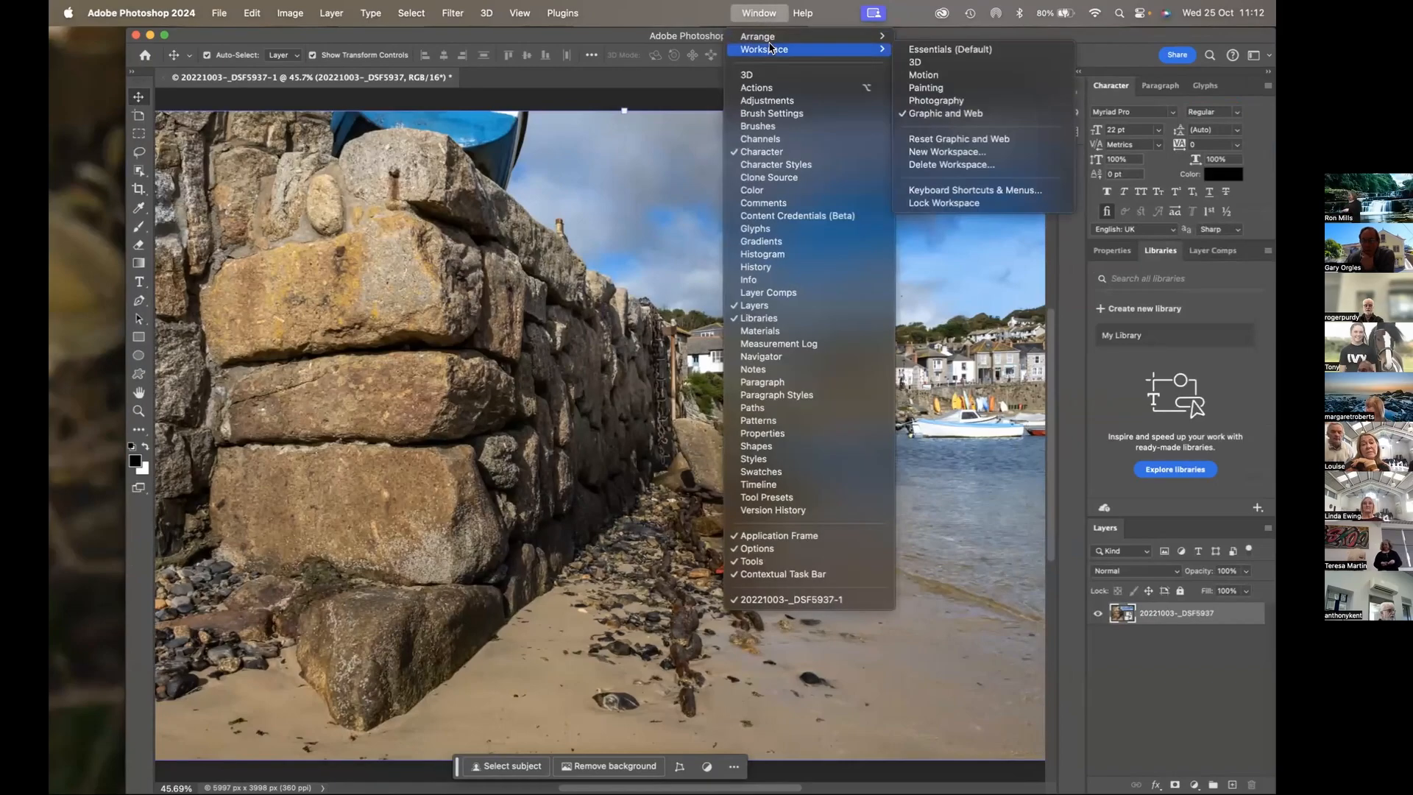
left_click(949, 49)
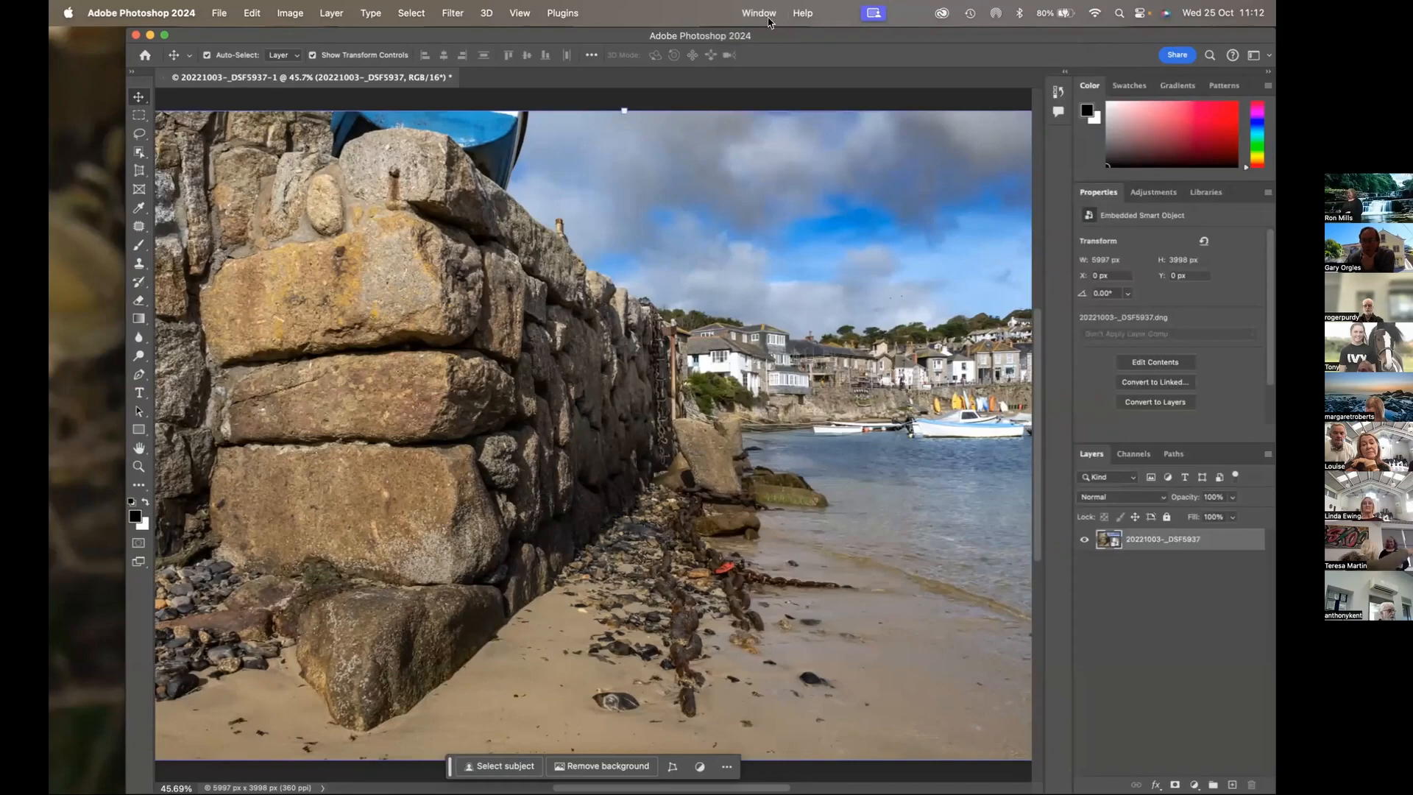
left_click(760, 14)
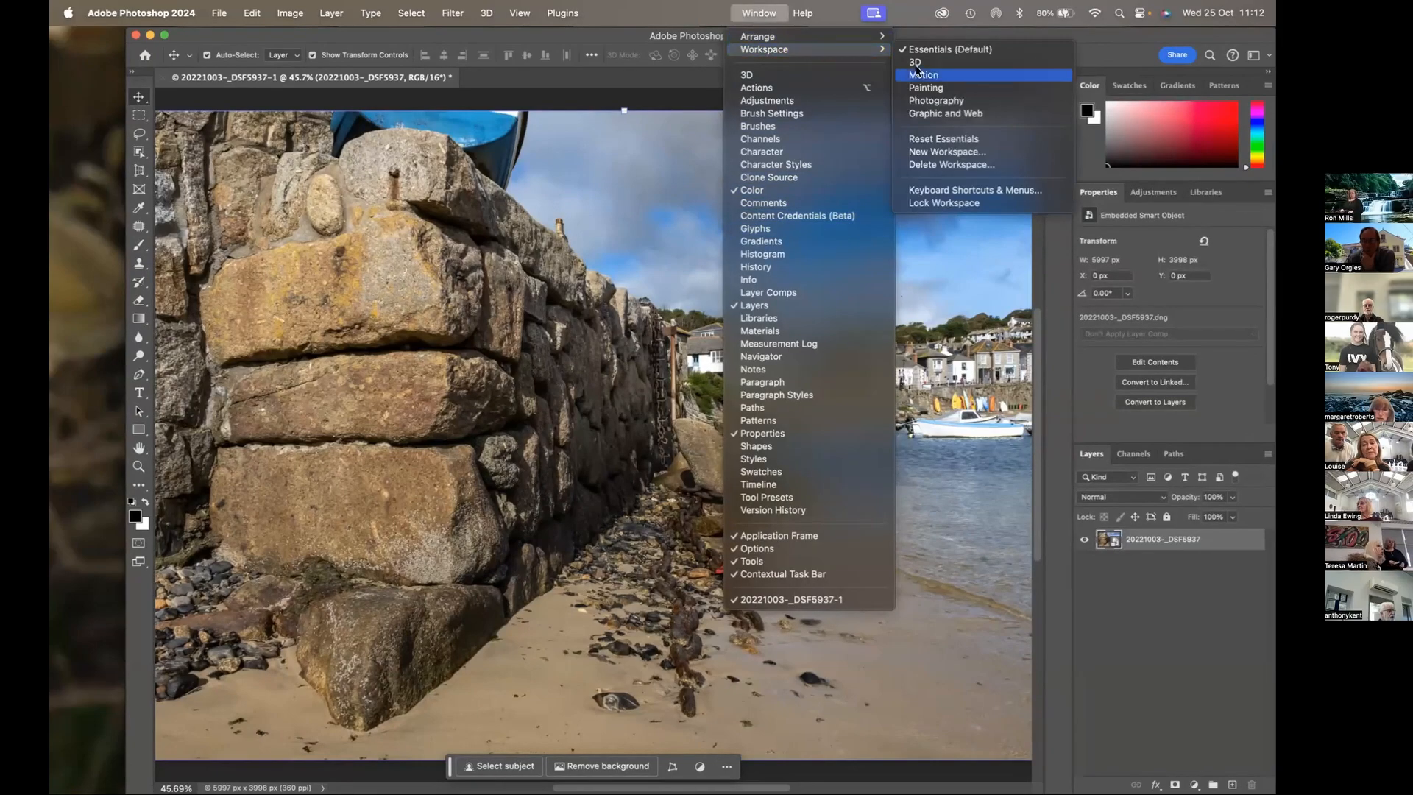
left_click(939, 139)
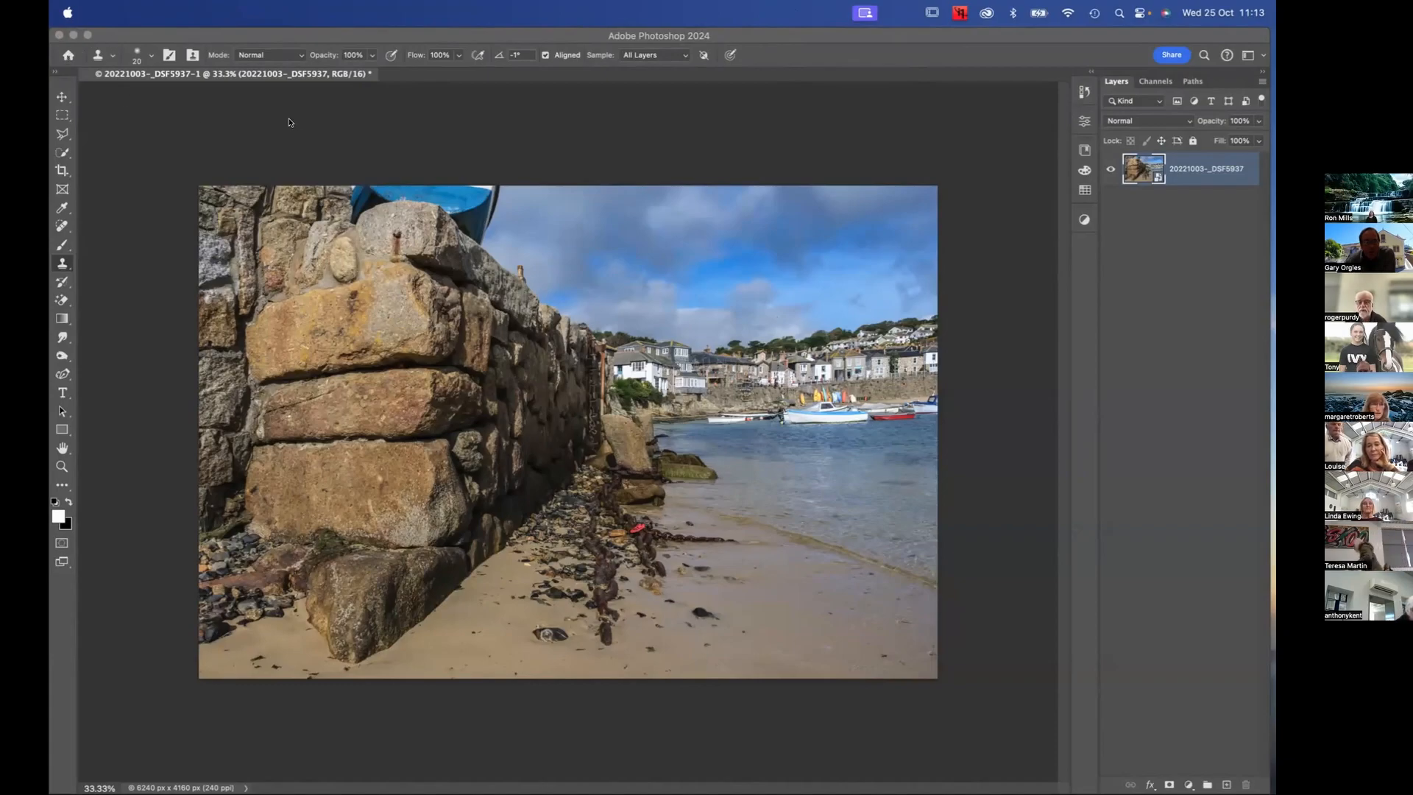
left_click(959, 138)
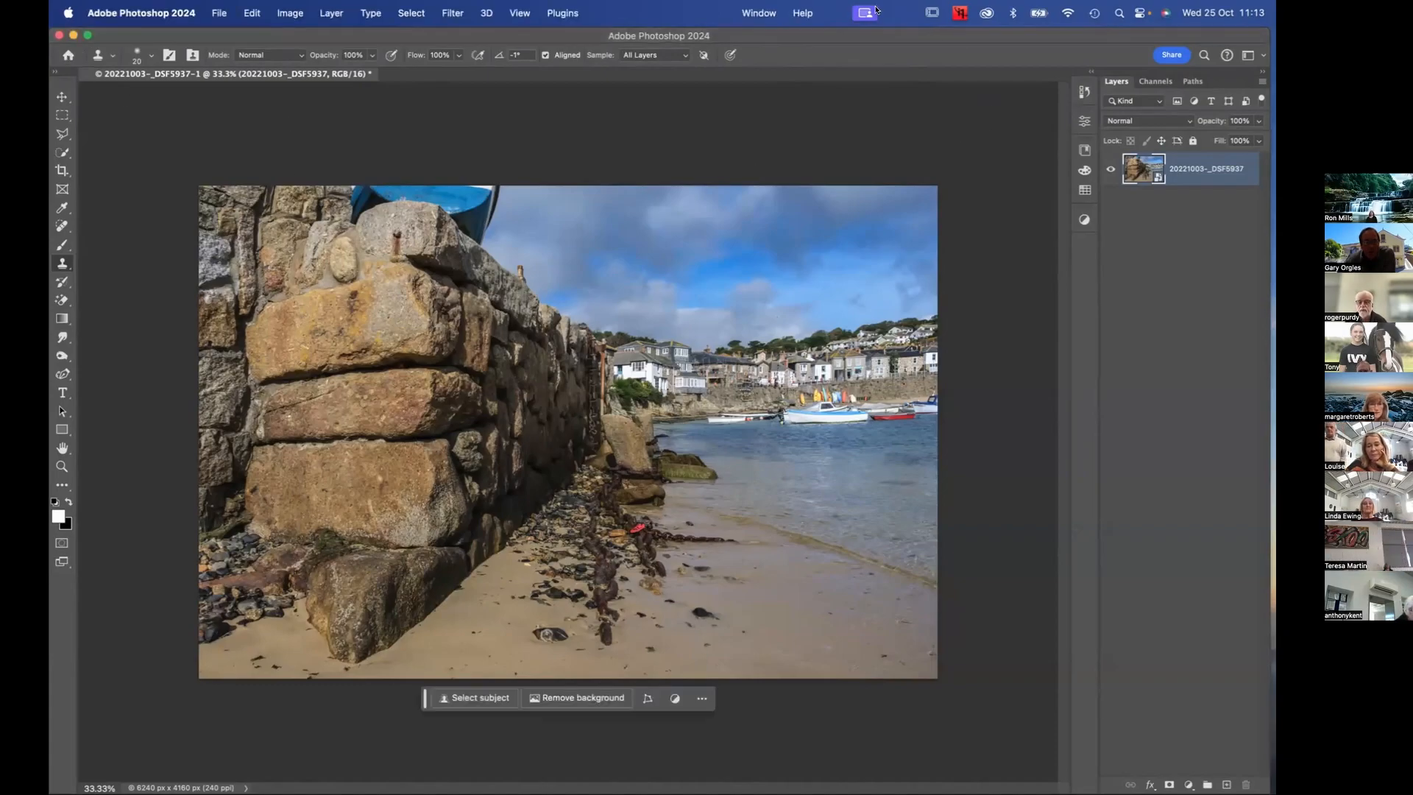
Reset the Layers-only Essentials workspace to its standard panel arrangement
left_click(758, 13)
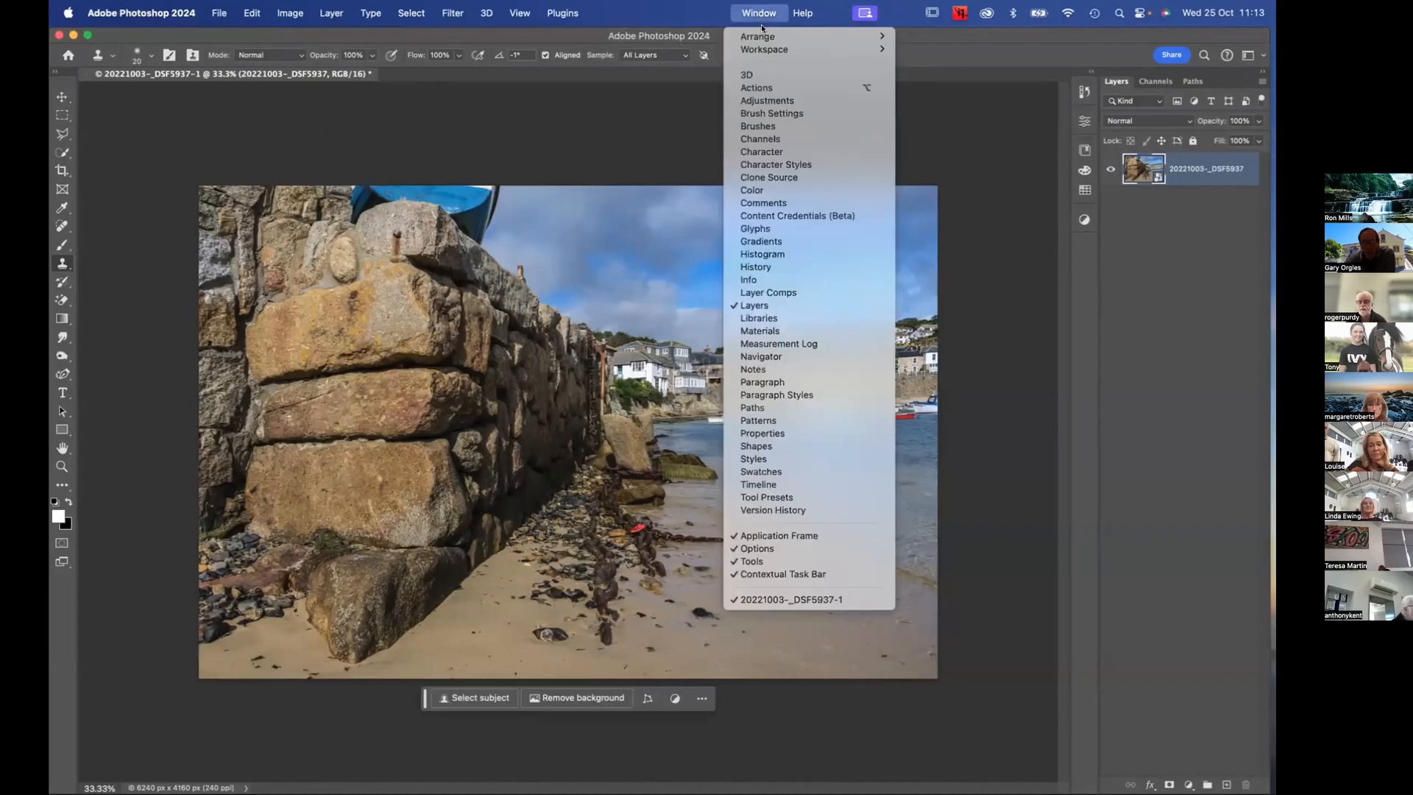
mouse_move(765, 49)
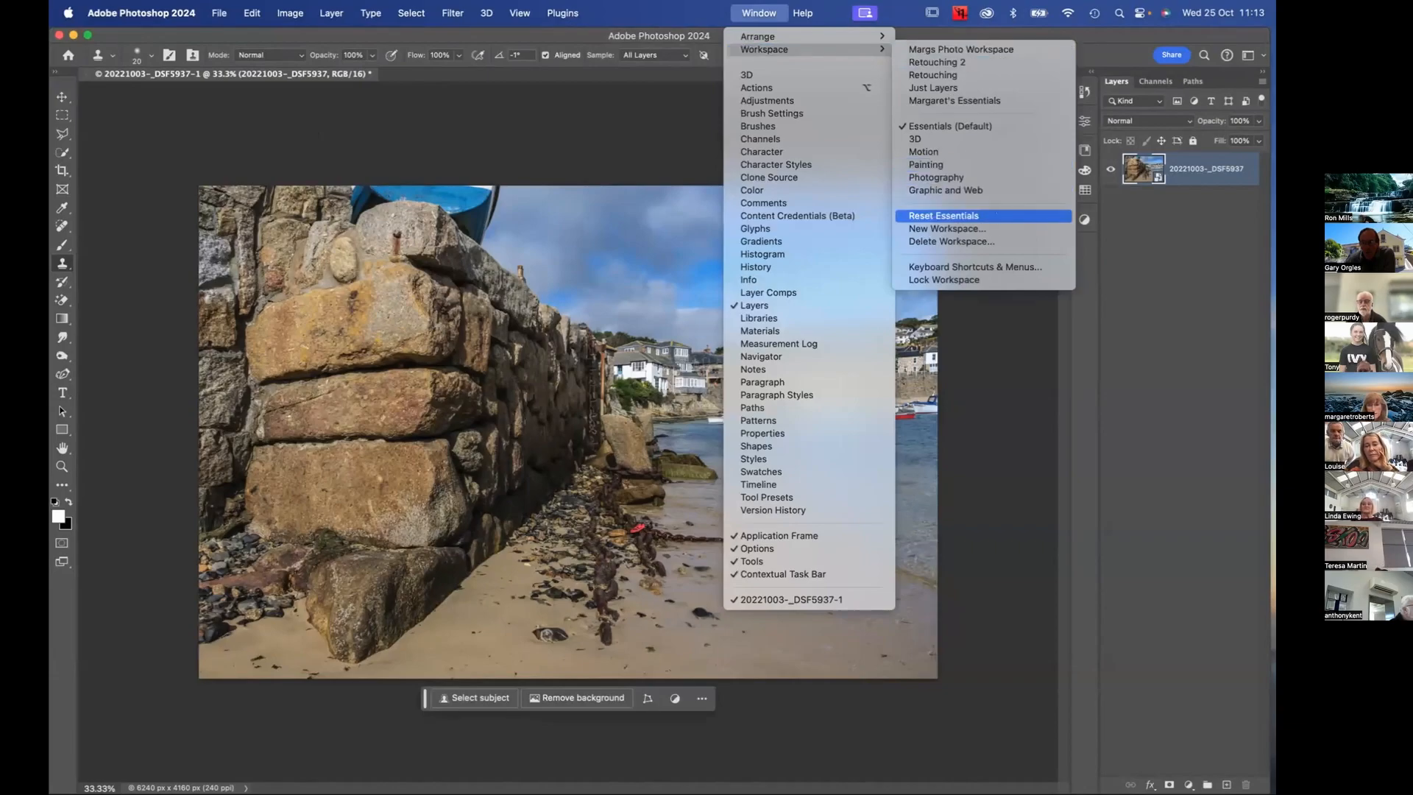
left_click(944, 216)
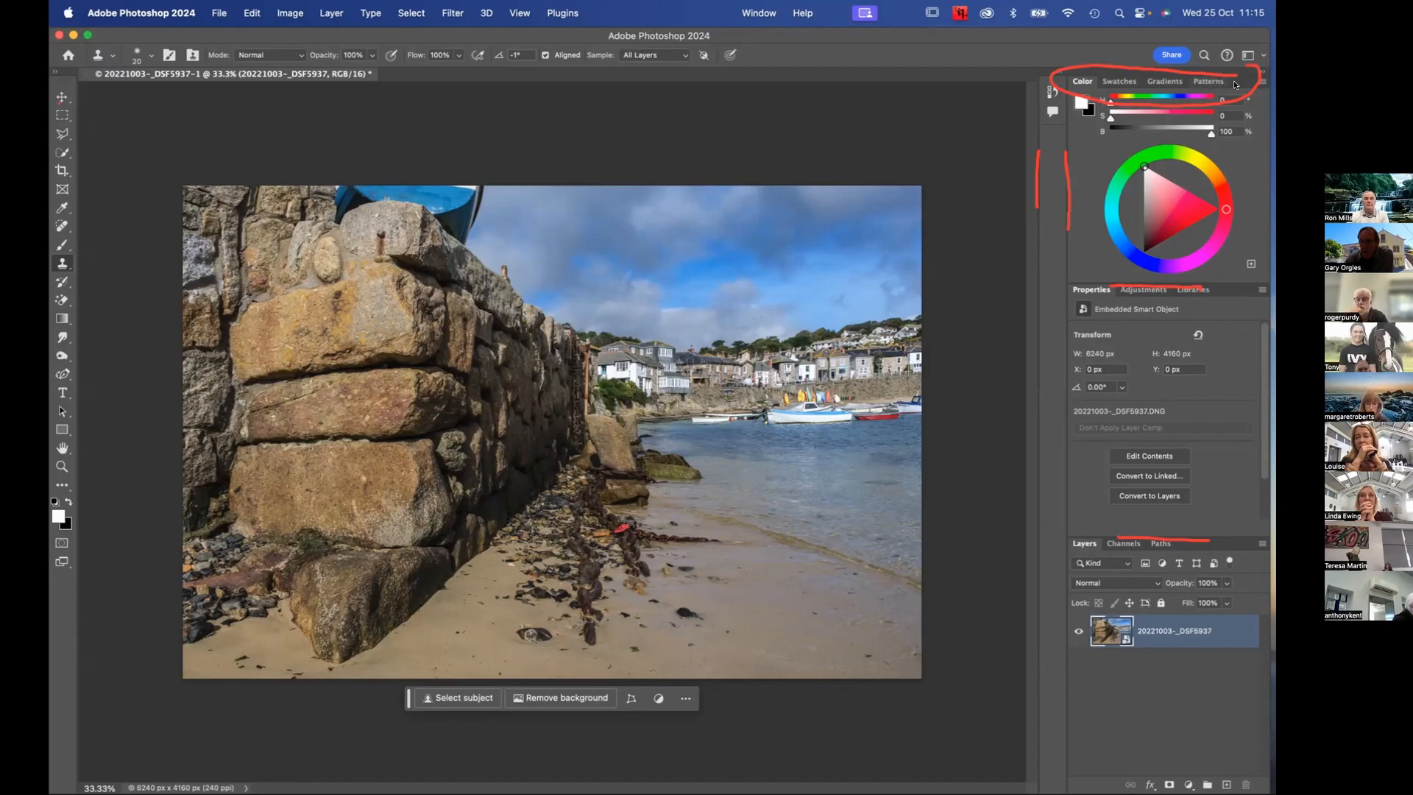
Dock the Color and Properties panel groups as icons in the narrow column, leaving only the Layers group expanded
left_click_drag(1233, 86, 1058, 190)
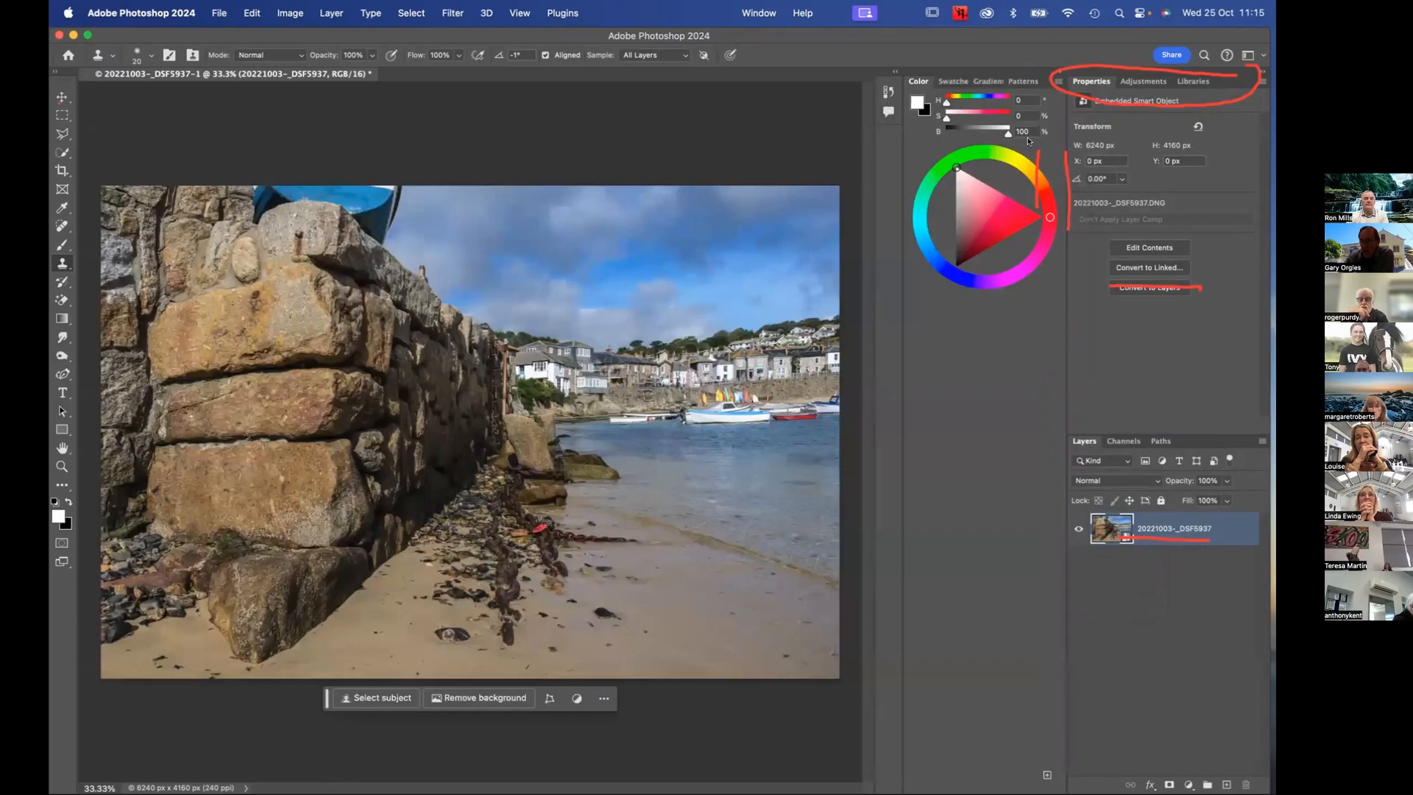
left_click_drag(1044, 78, 888, 134)
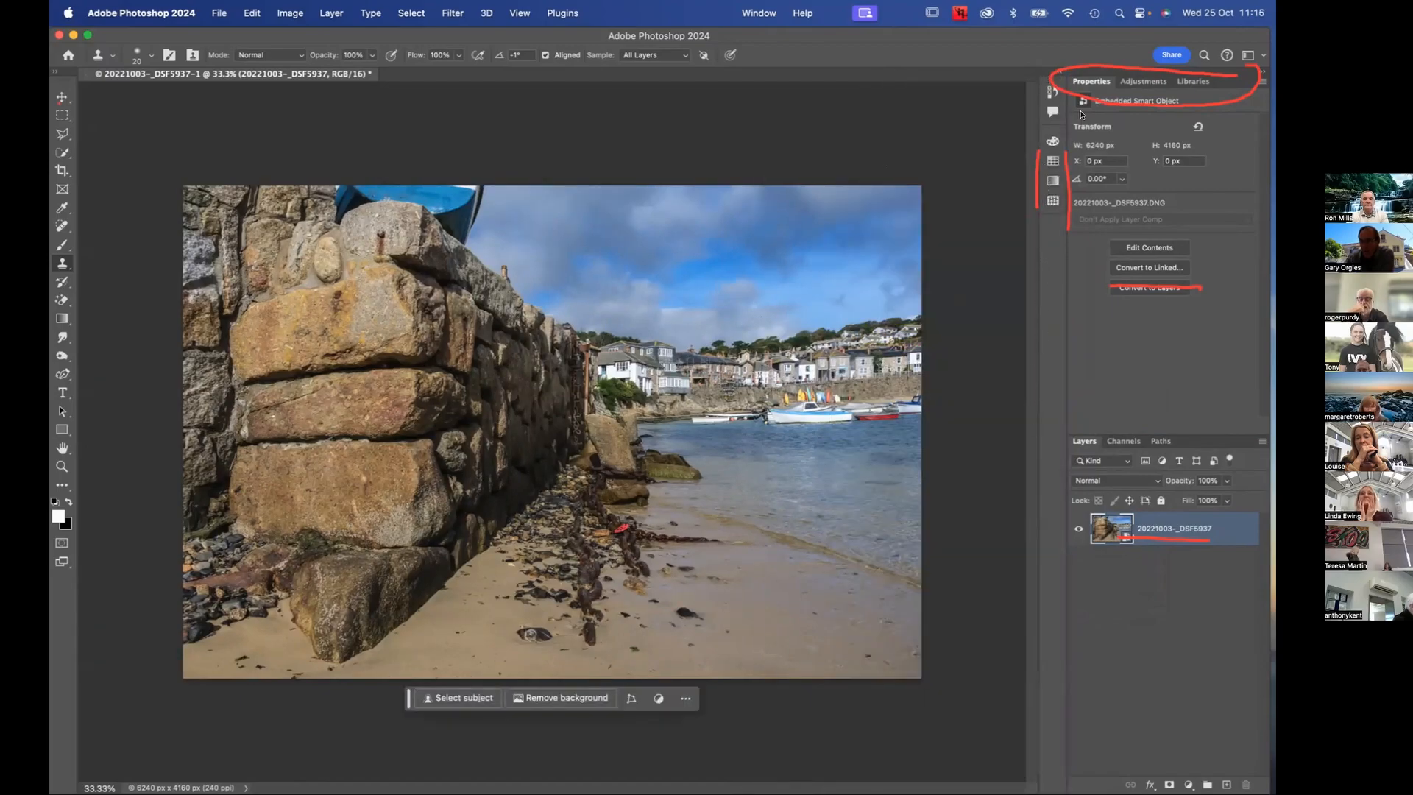
left_click_drag(1224, 77, 1055, 226)
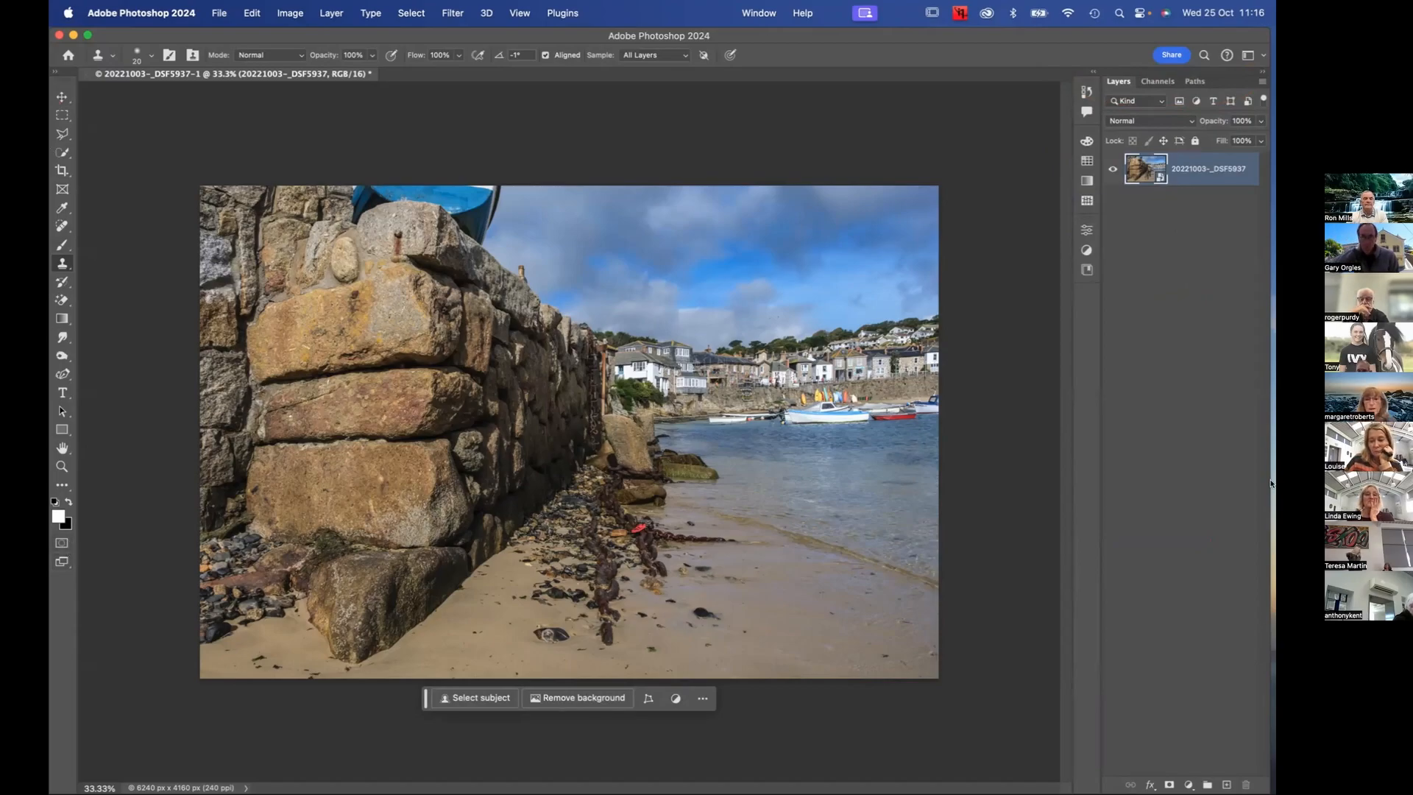
Add the Actions and Character panels to the collapsed icon column
left_click(757, 12)
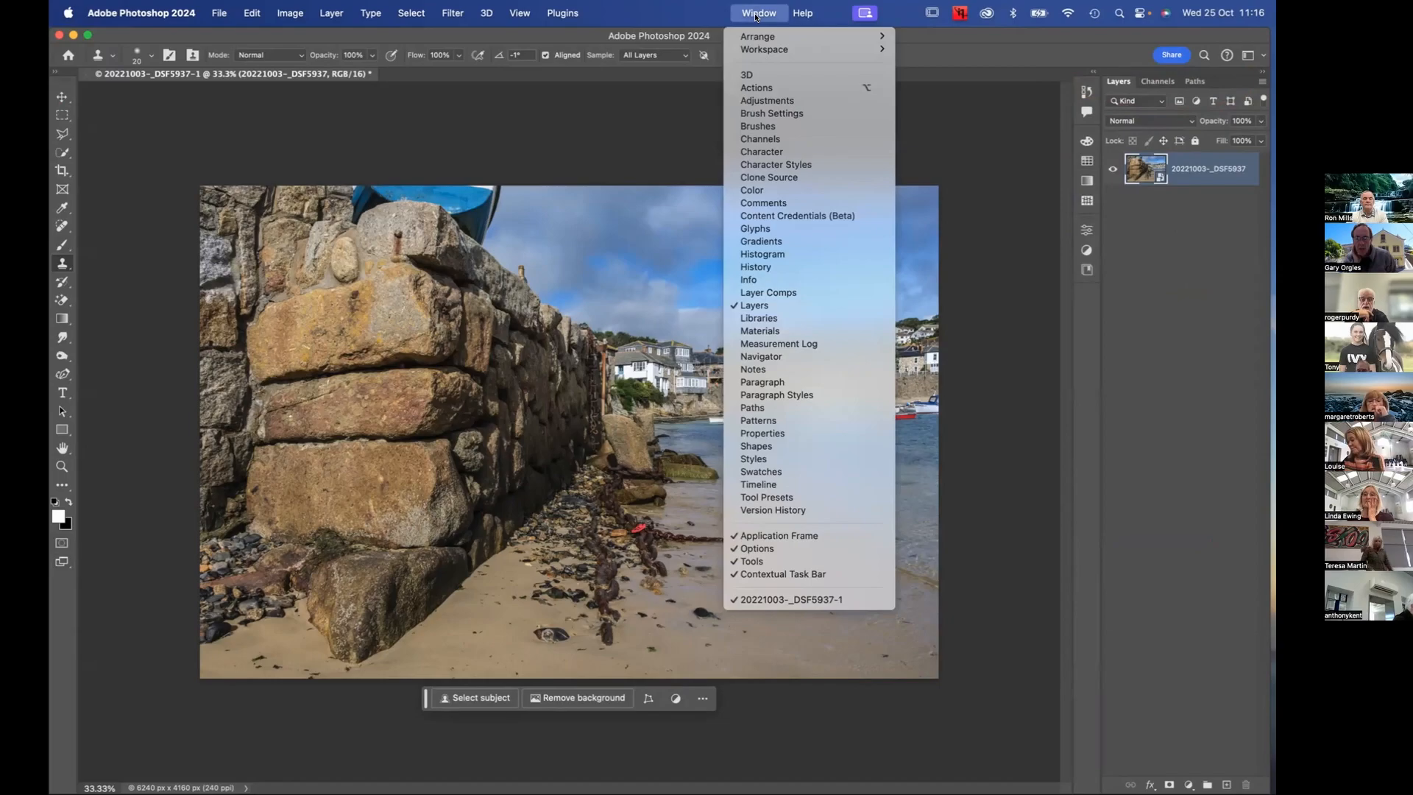
mouse_move(766, 33)
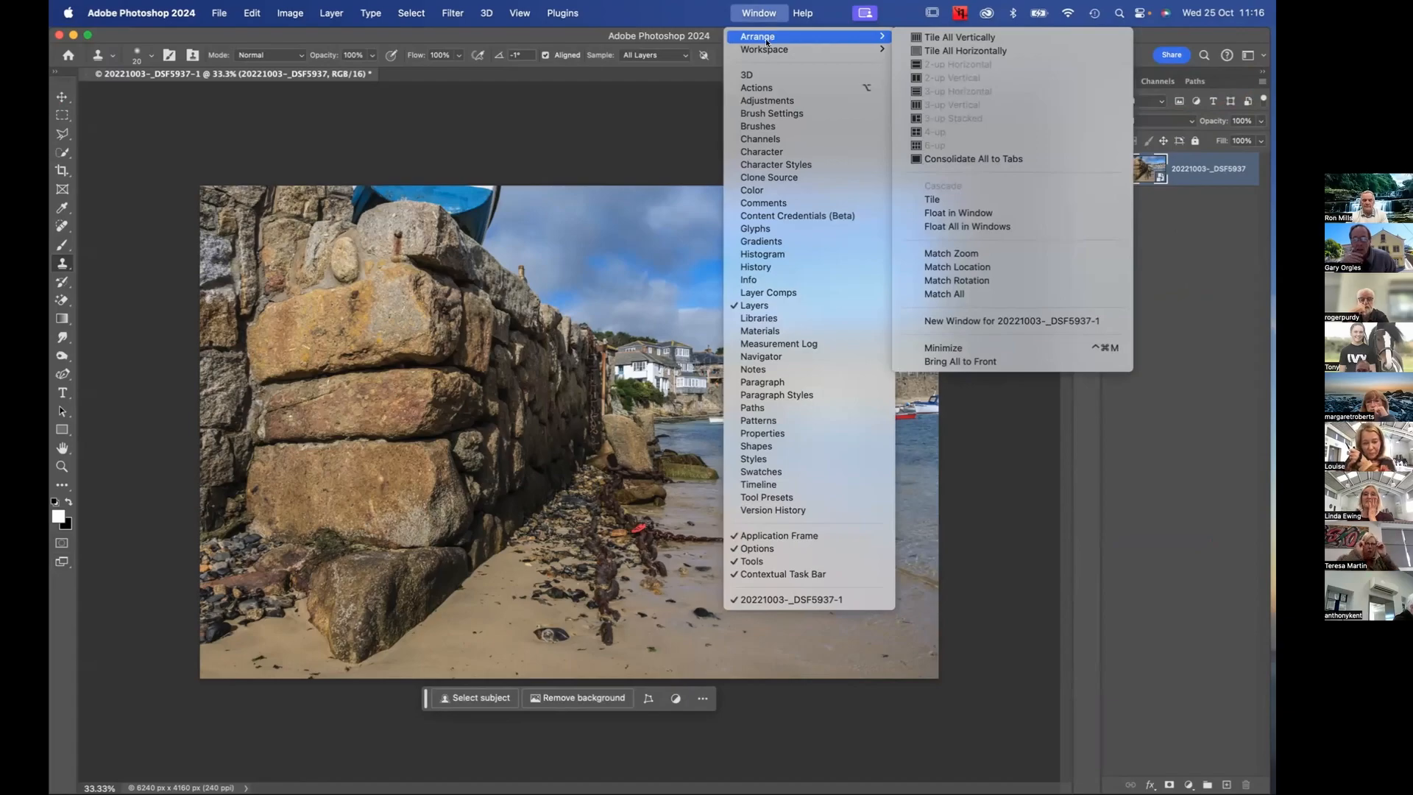
left_click(767, 89)
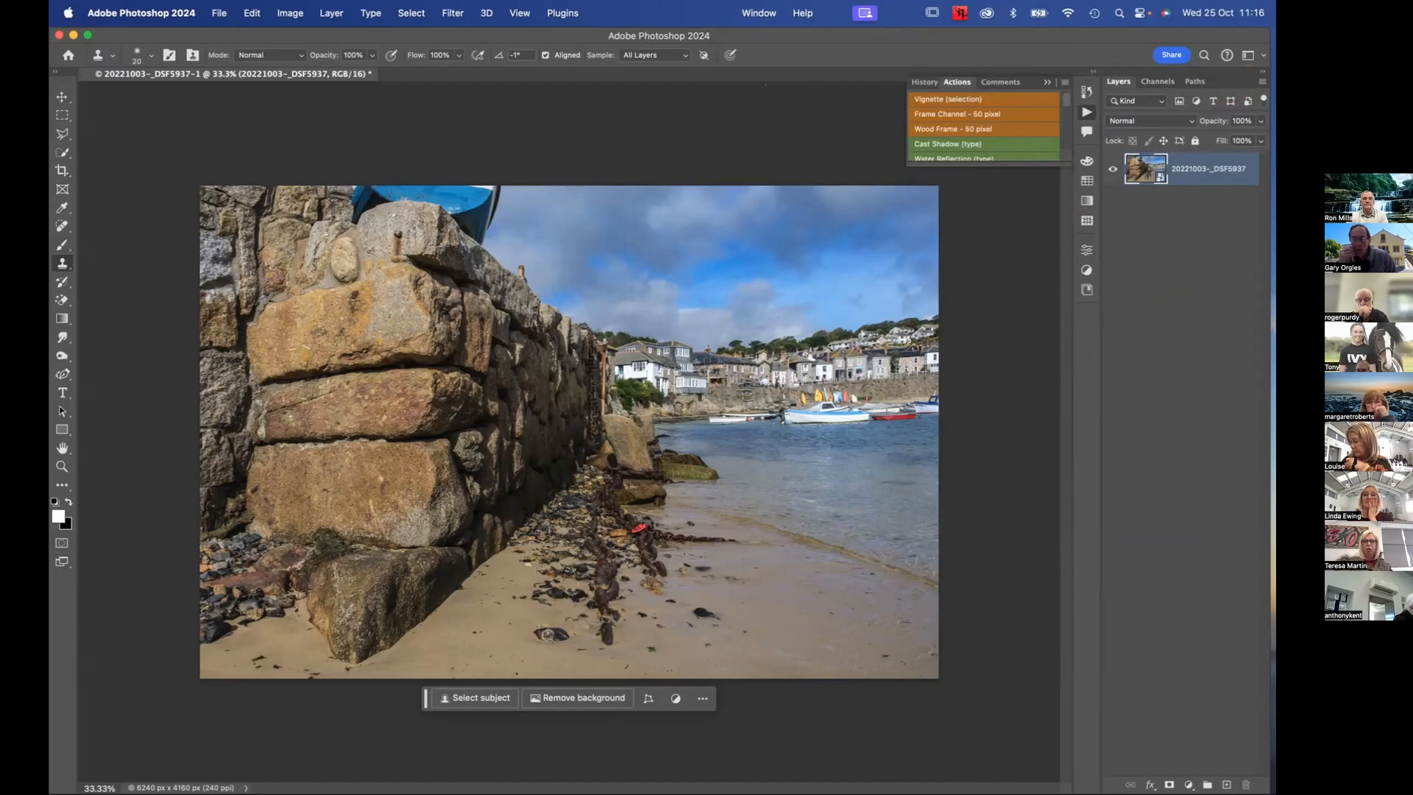
left_click(758, 14)
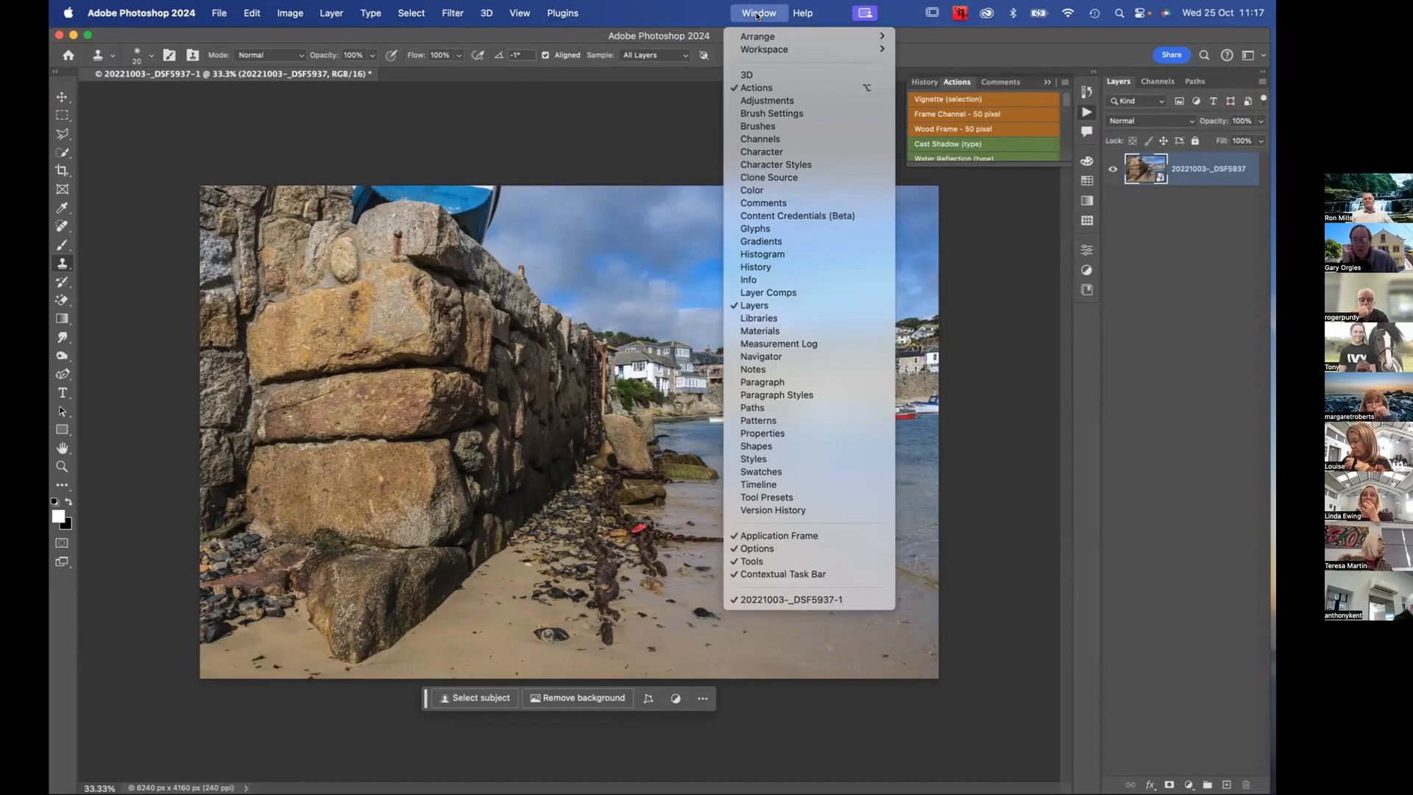
left_click(791, 149)
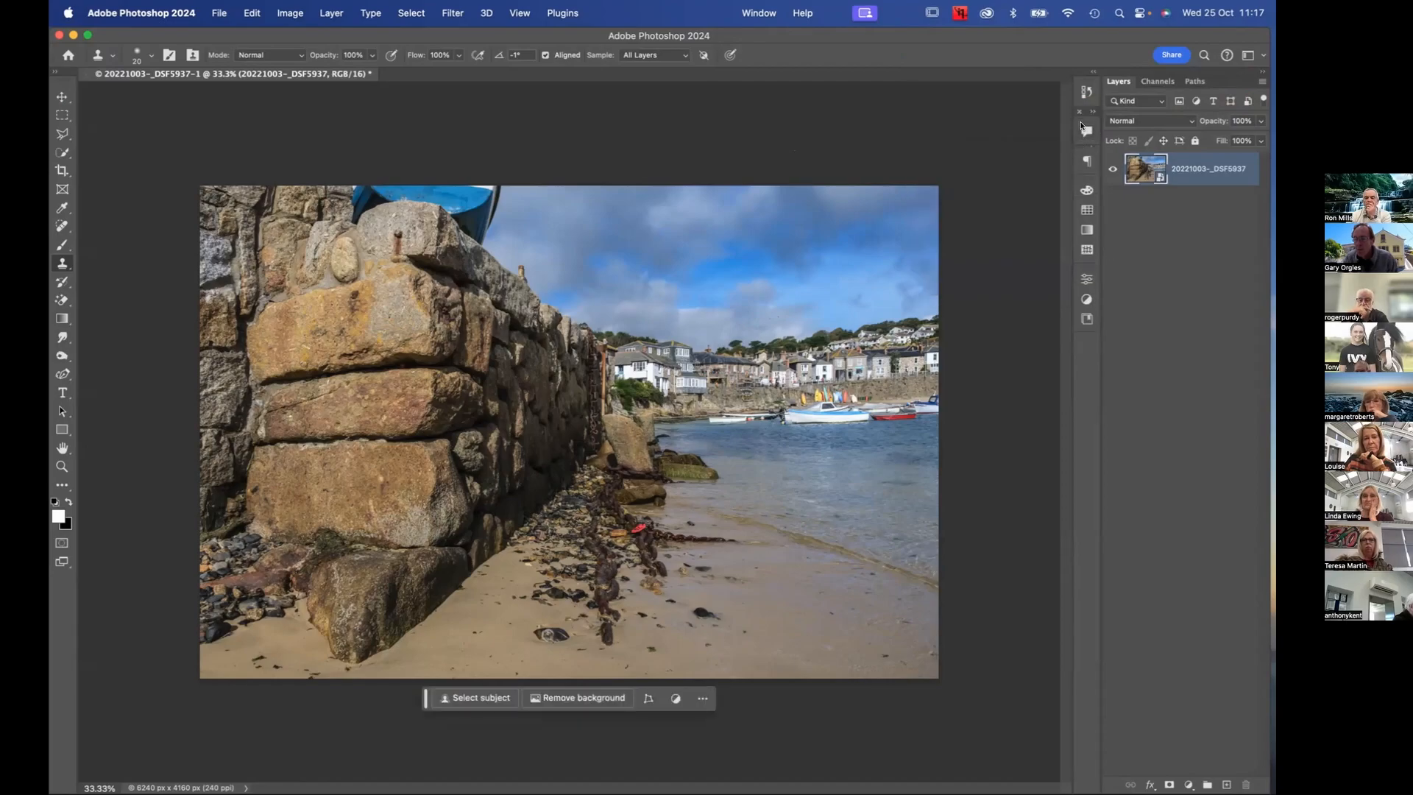
Switch from the Clone Stamp to the Move tool and close the Comments panel
left_click(1051, 142)
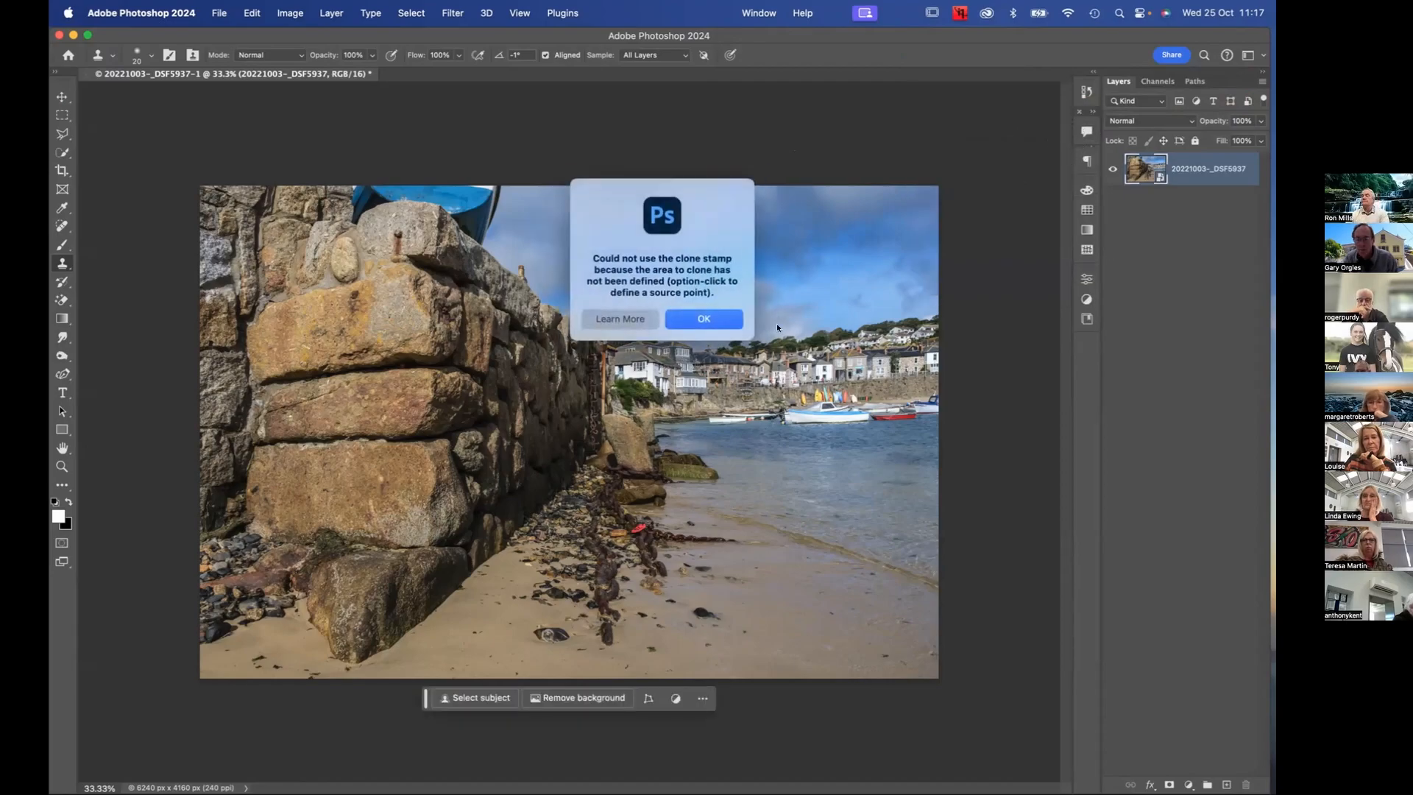
left_click(702, 318)
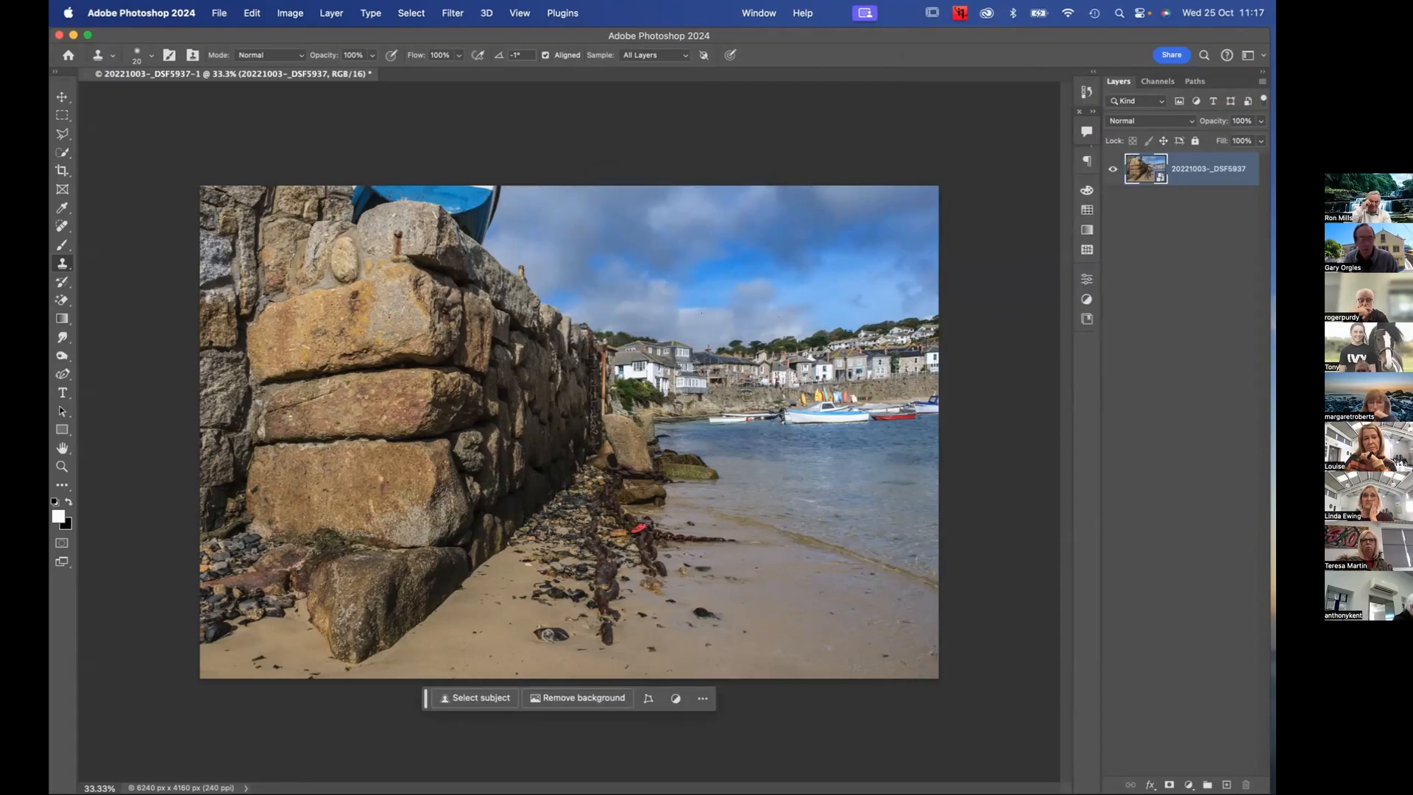
left_click(62, 97)
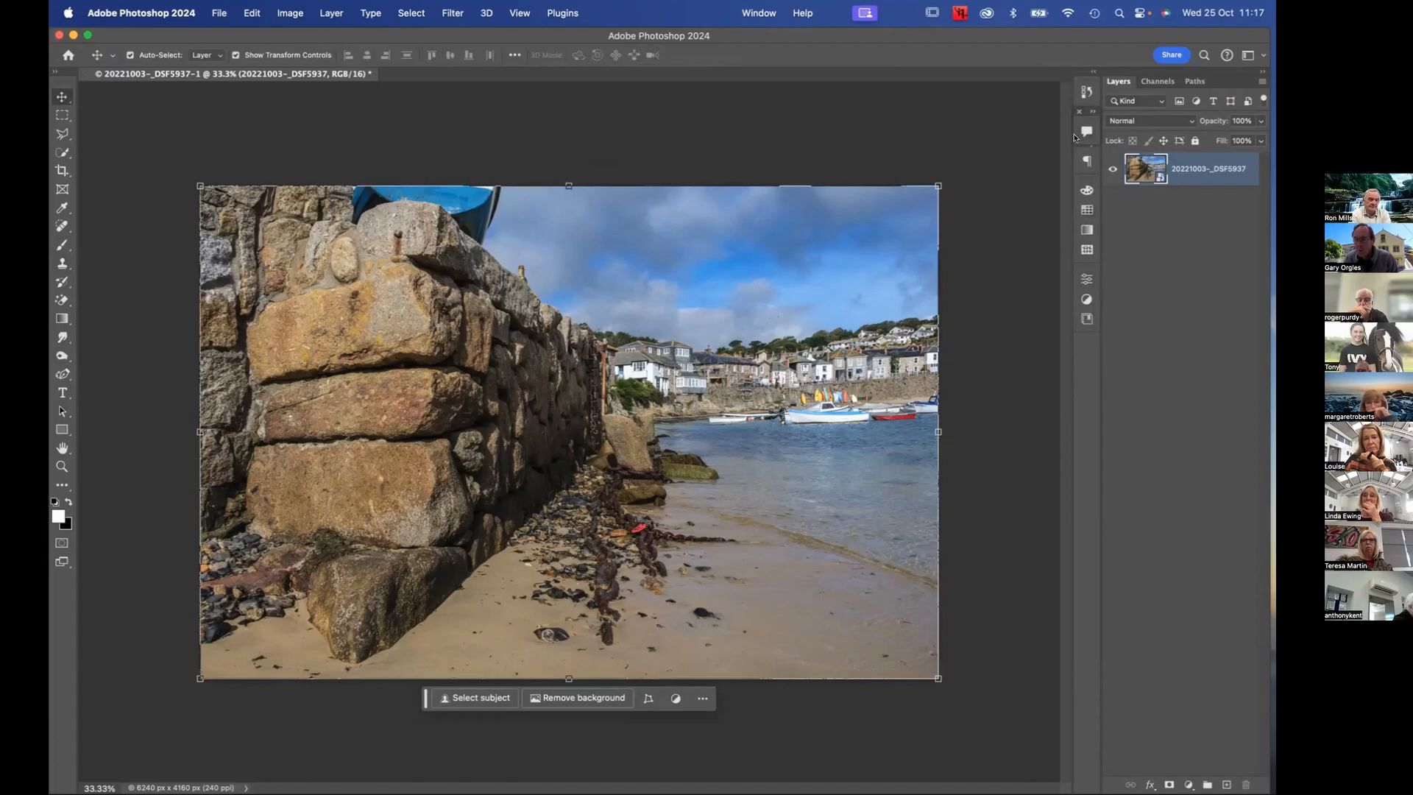
left_click(1081, 111)
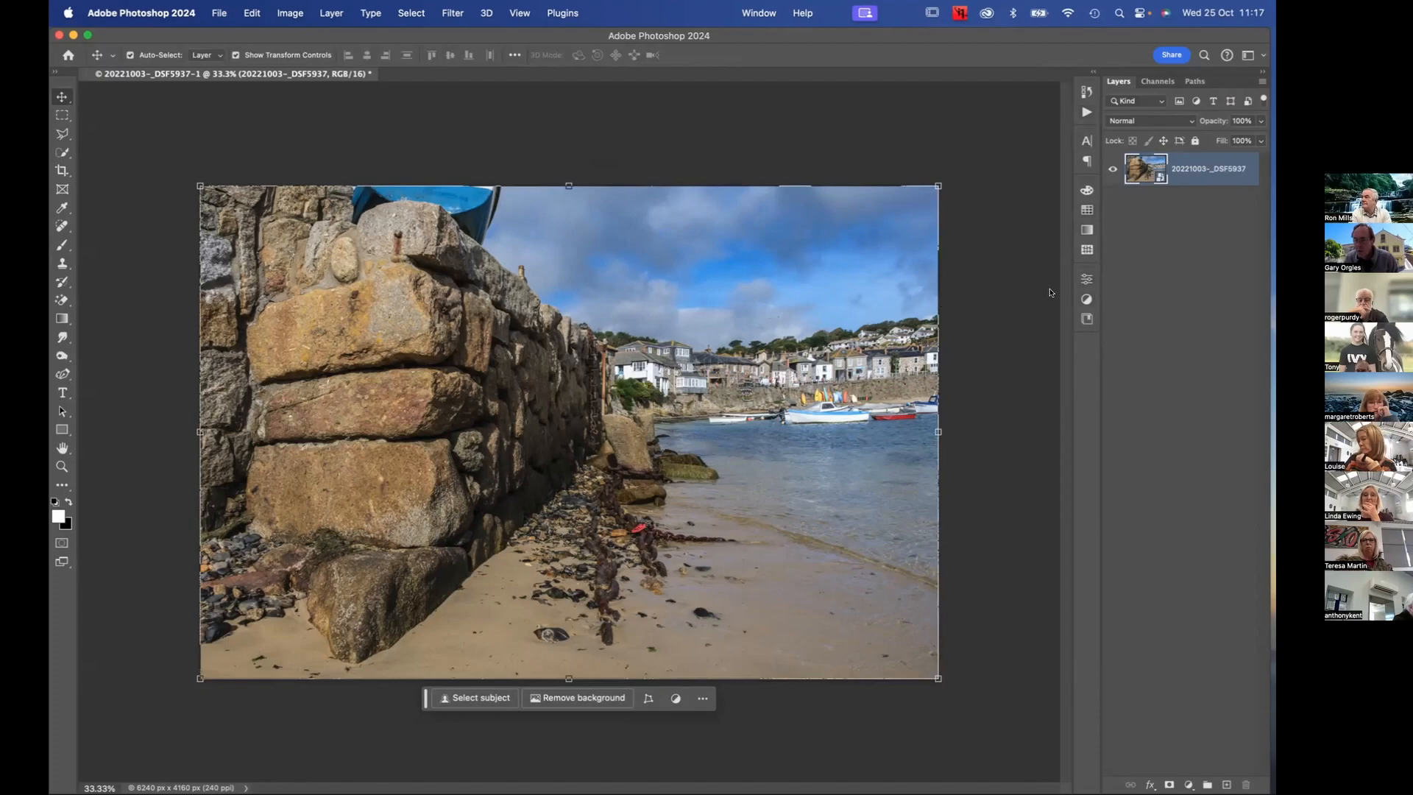
Expand and collapse the docked Properties, Gradients and Paragraph panels to check how they open from their icons
mouse_move(1087, 279)
left_mouse_down()
mouse_move(987, 280)
mouse_move(1086, 280)
left_mouse_up()
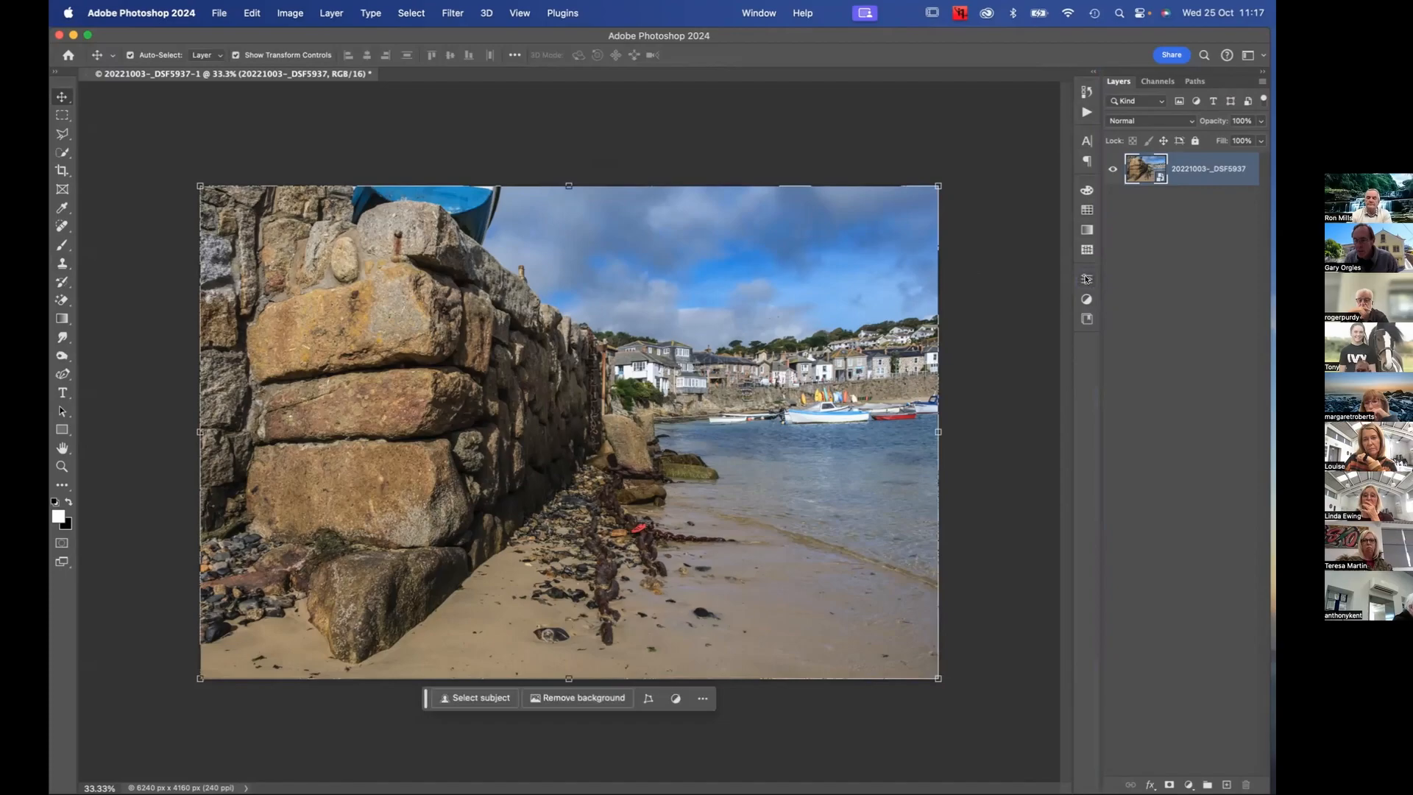
left_click(1087, 280)
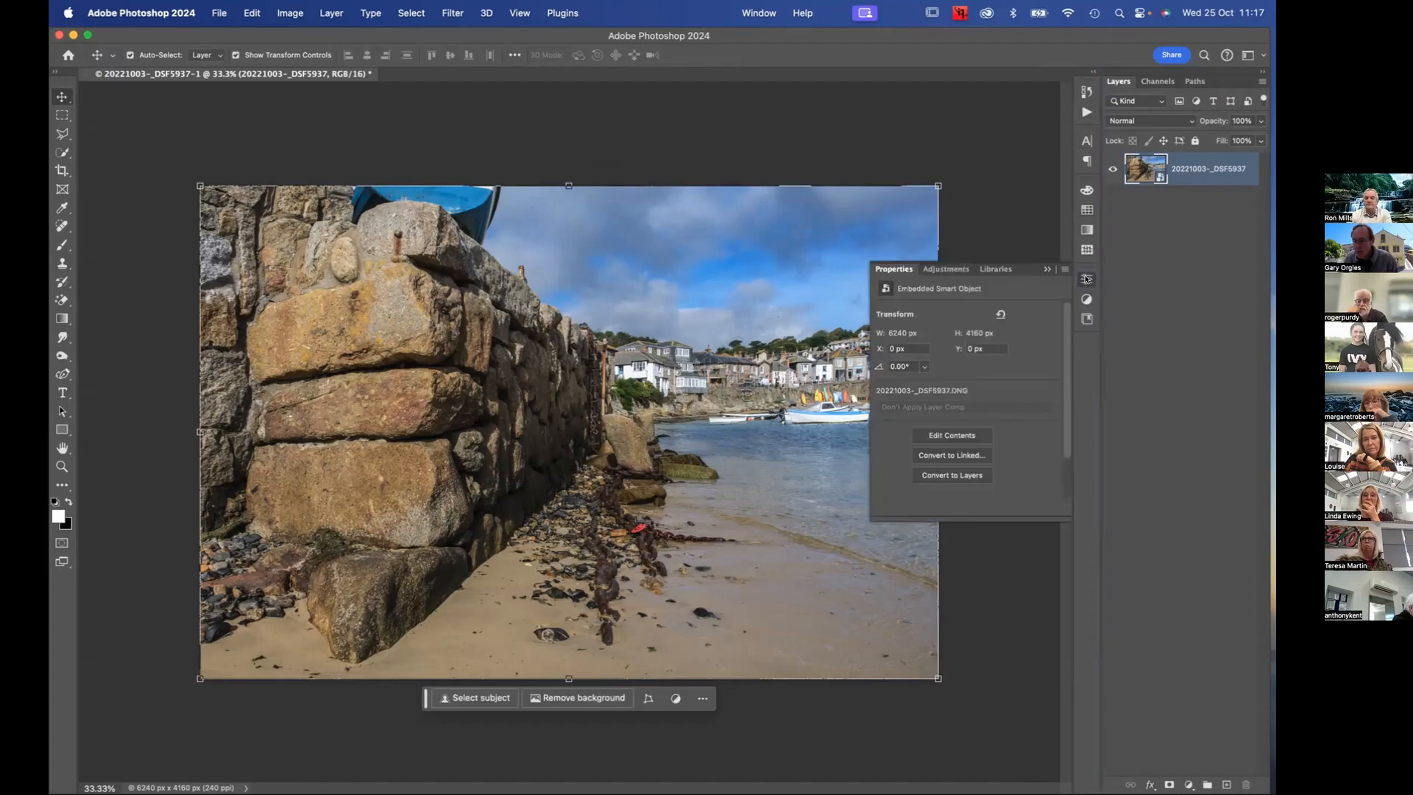
left_click(1086, 279)
left_click(1086, 279)
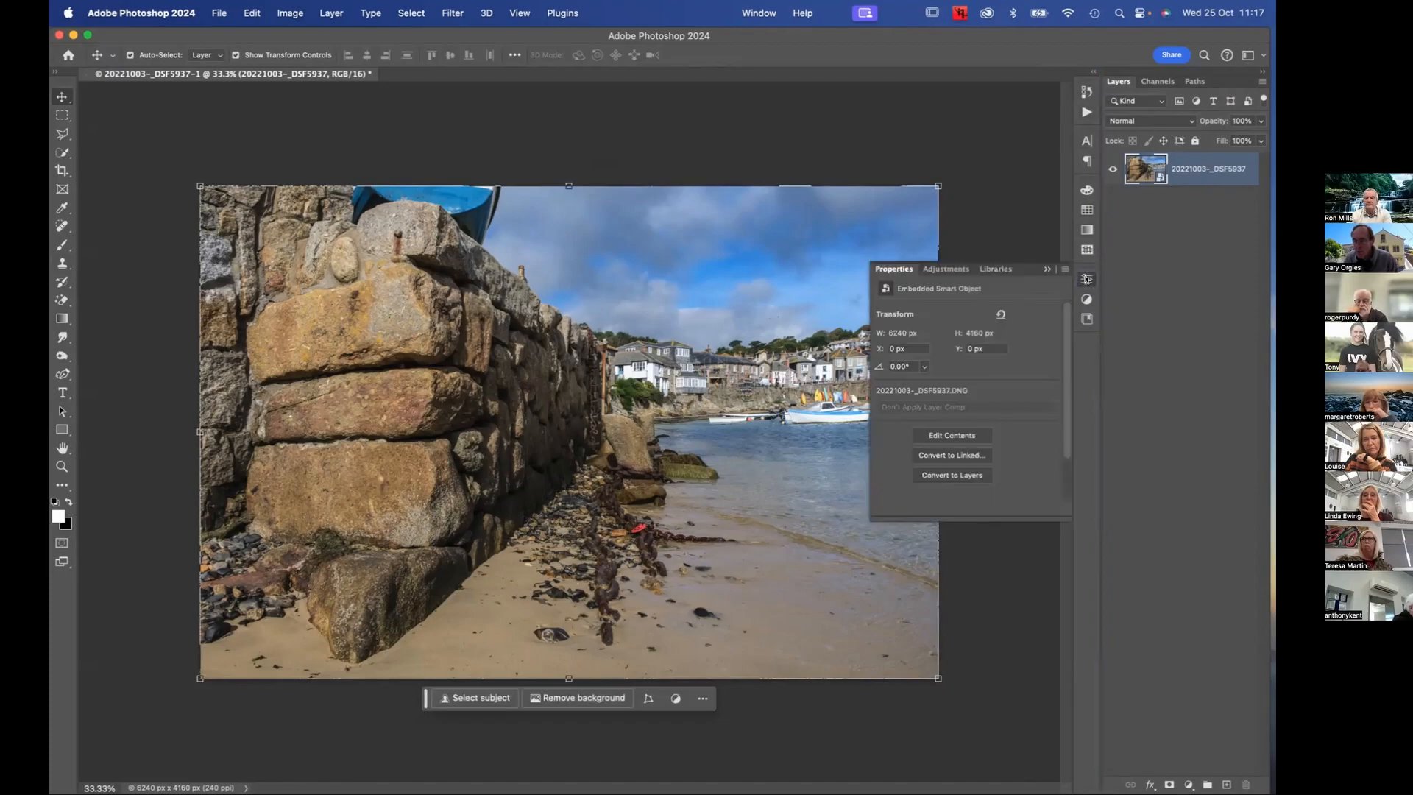
left_click(1086, 229)
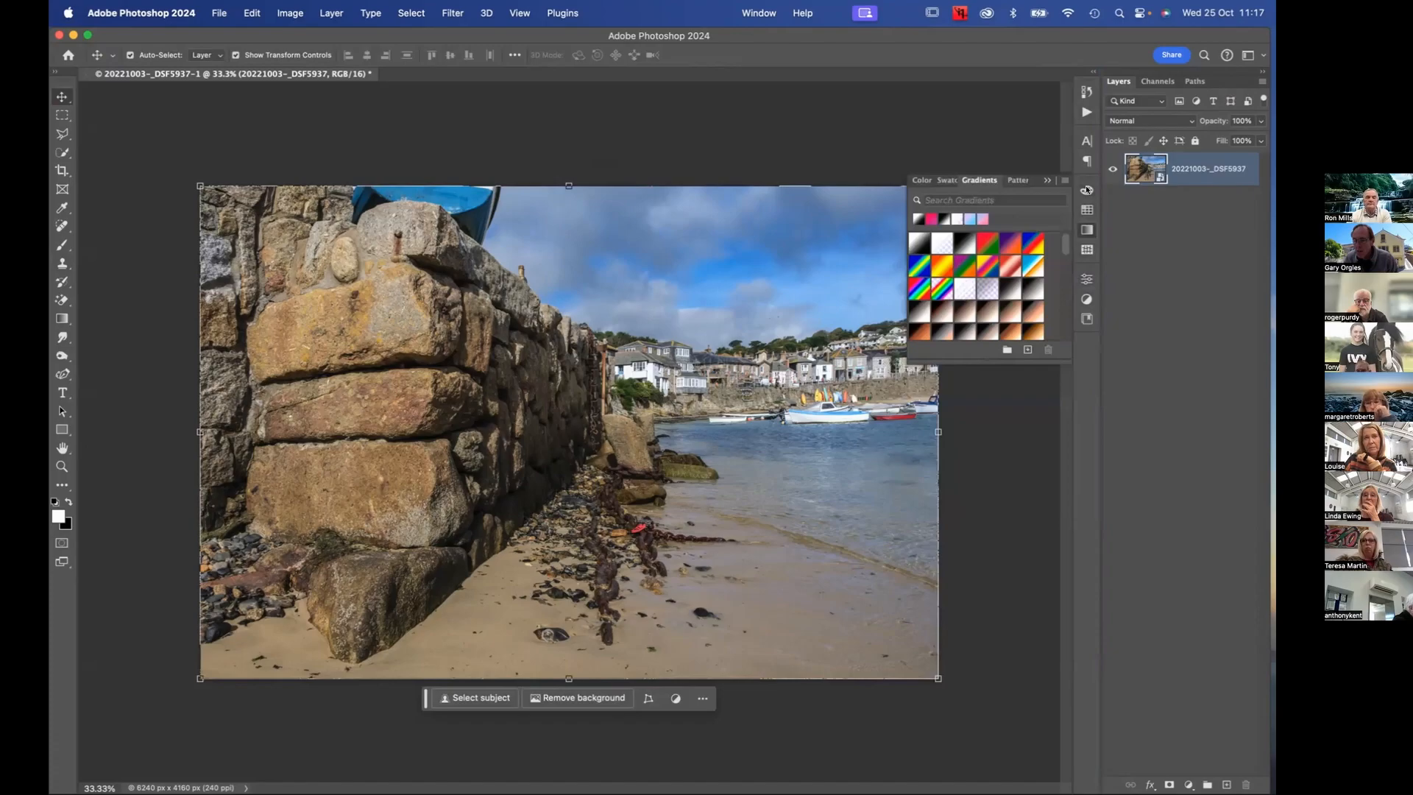
left_click(1087, 159)
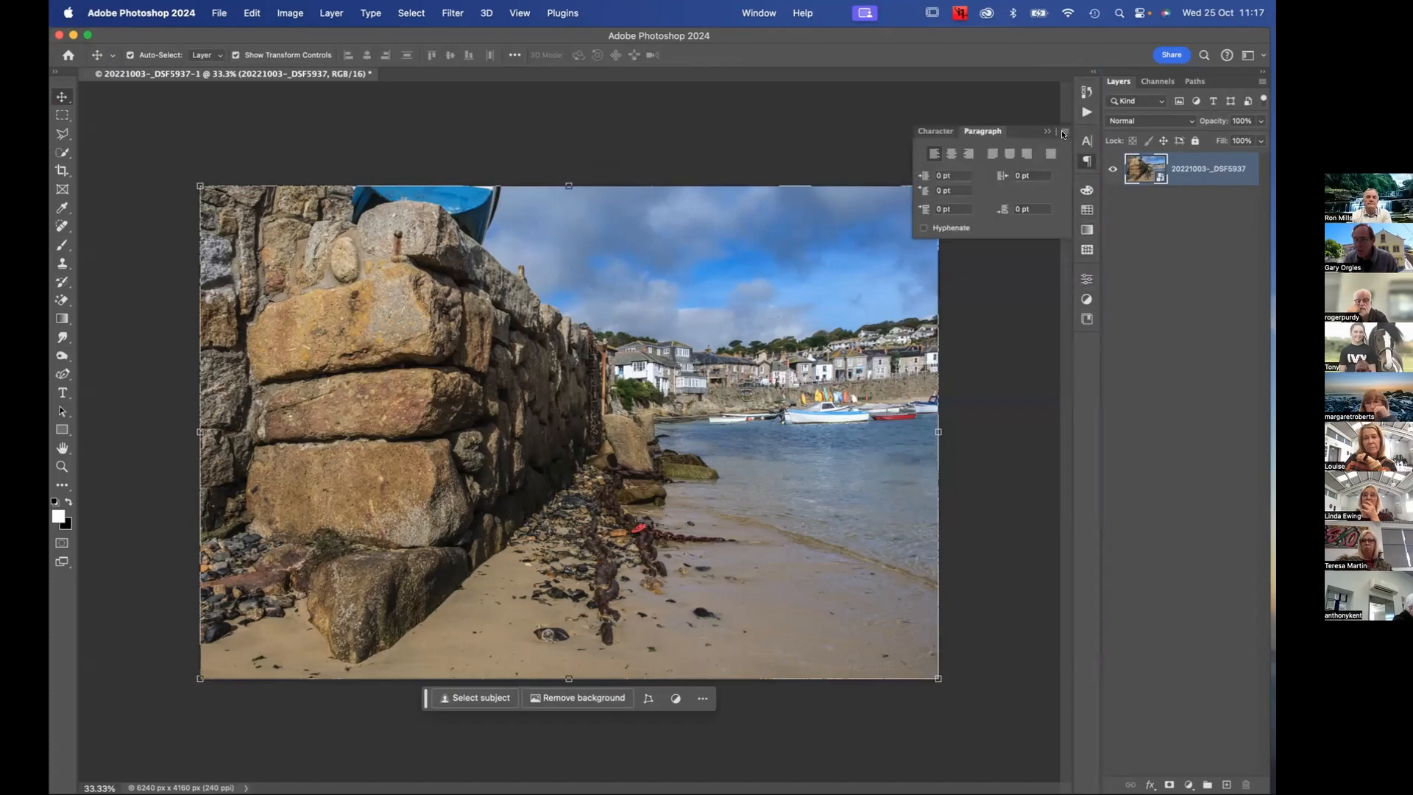
left_click(1063, 132)
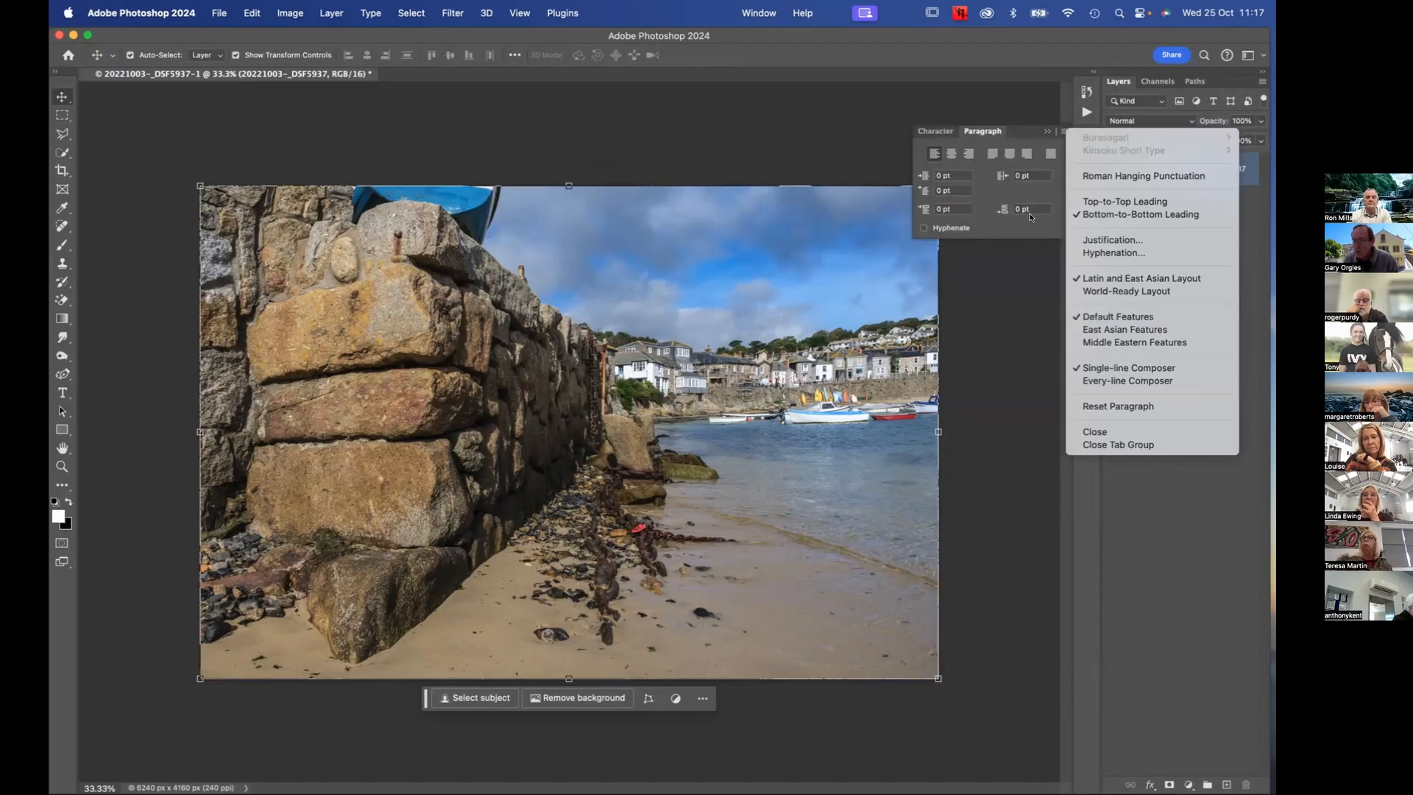
left_click(1036, 134)
left_click(1045, 133)
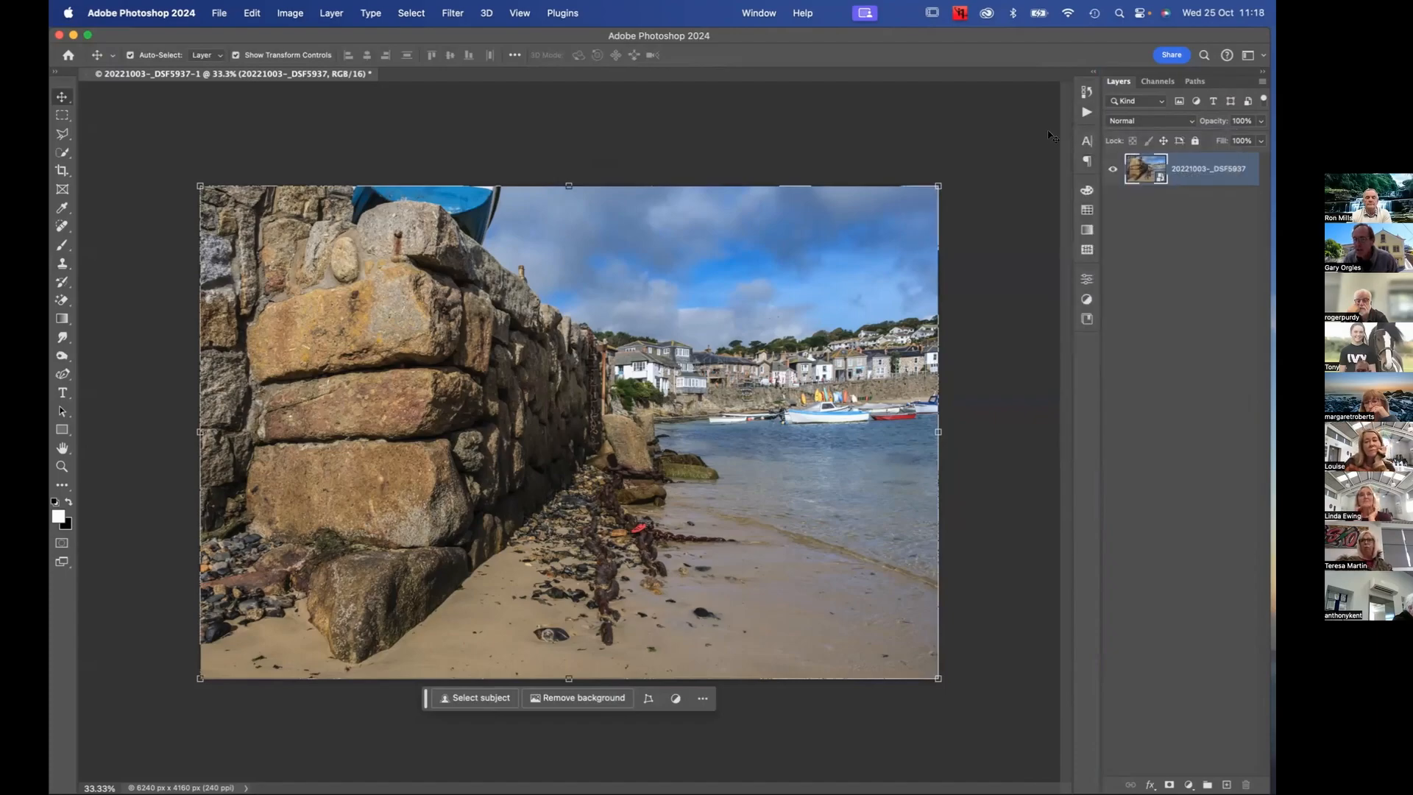
left_click(1085, 272)
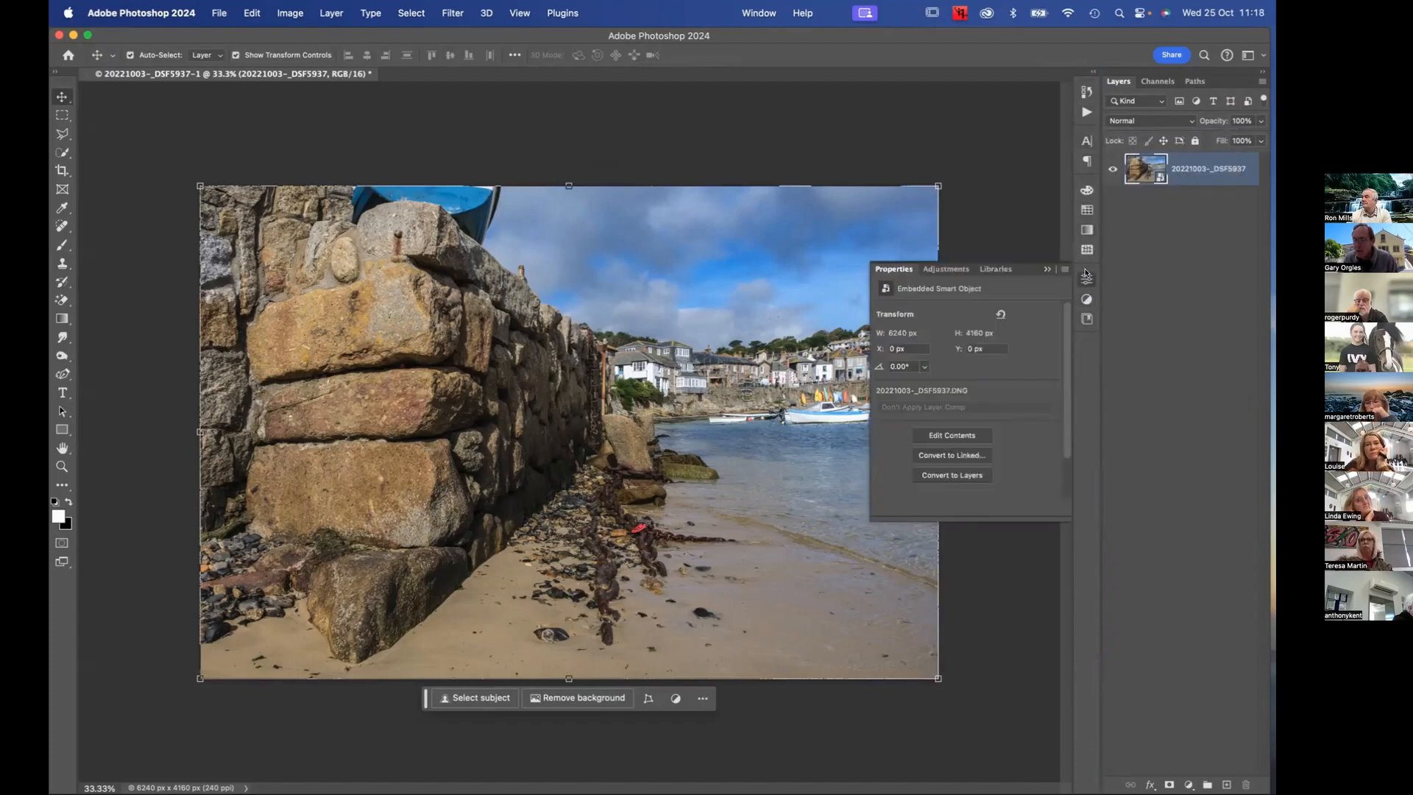
left_click(1046, 272)
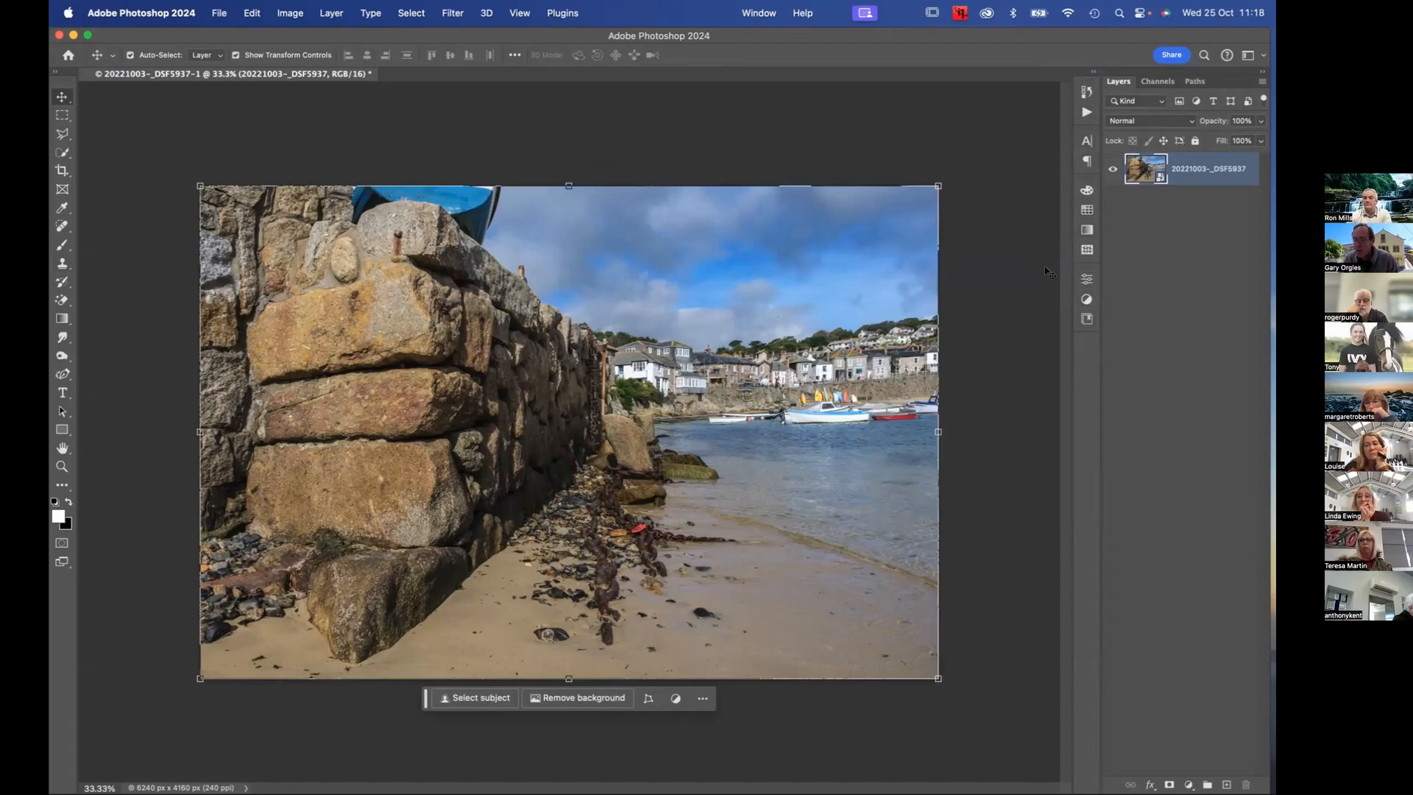
left_click(1085, 280)
left_click(1045, 270)
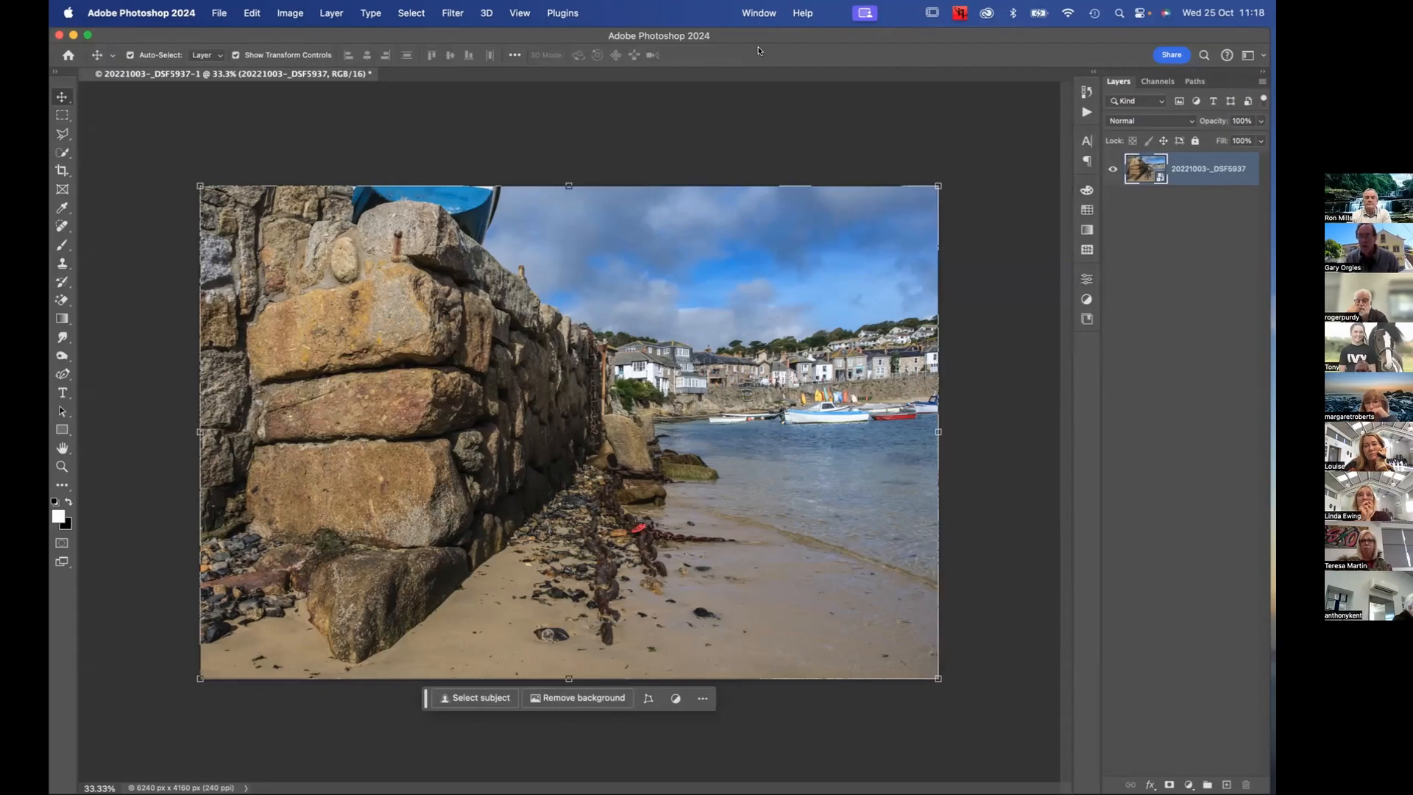
Save the current panel layout as a new workspace named Class Essentials, capturing Keyboard Shortcuts, Menus and Toolbar
left_click(756, 12)
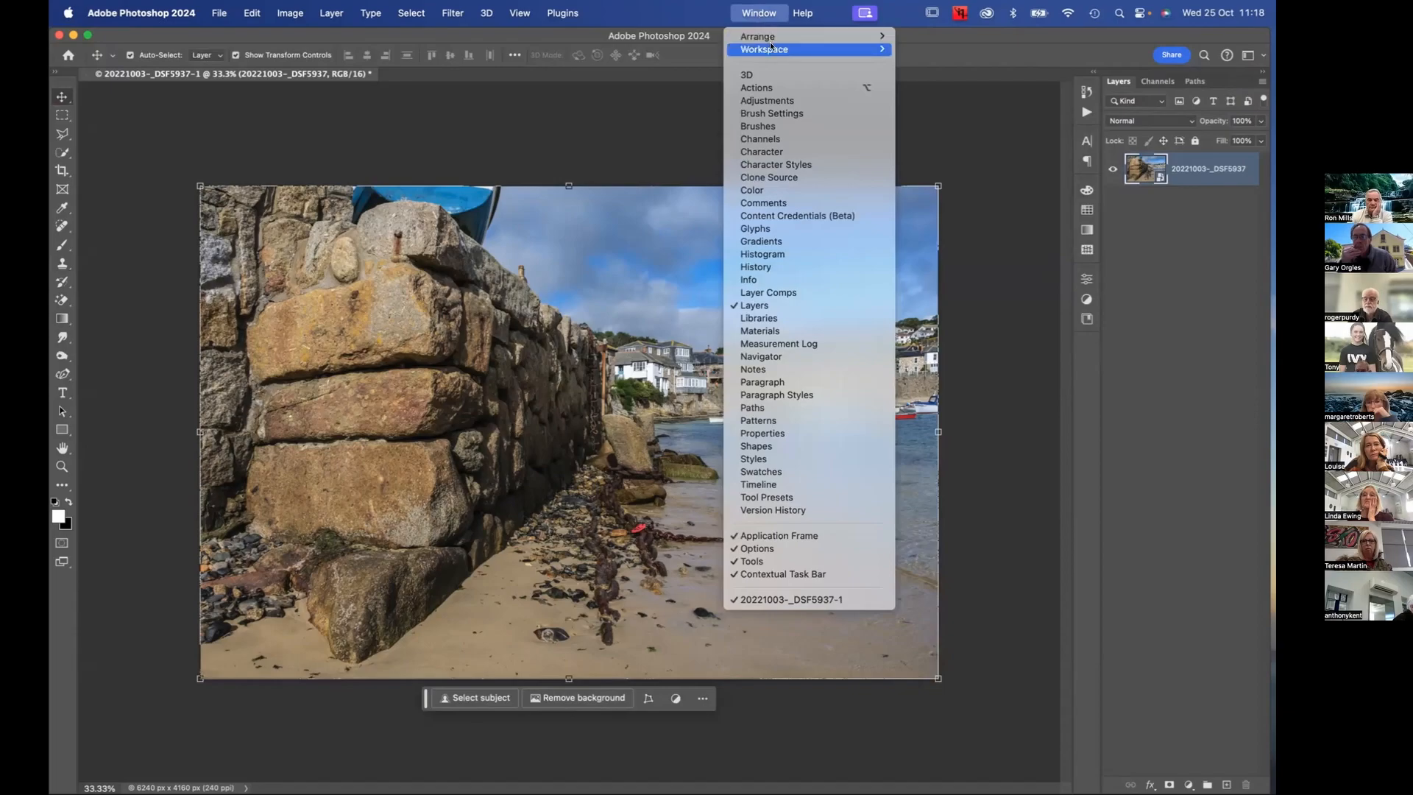
mouse_move(771, 46)
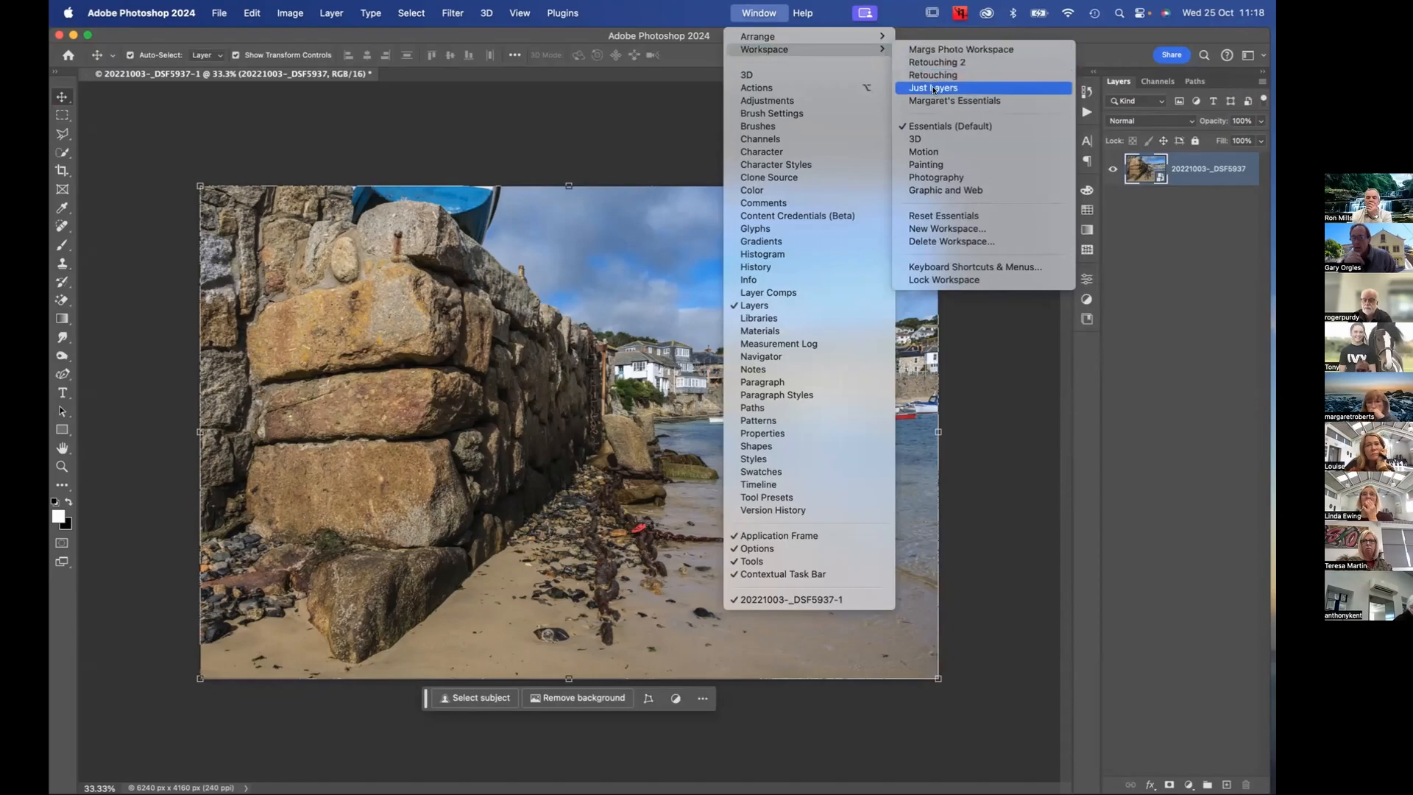
left_click(974, 225)
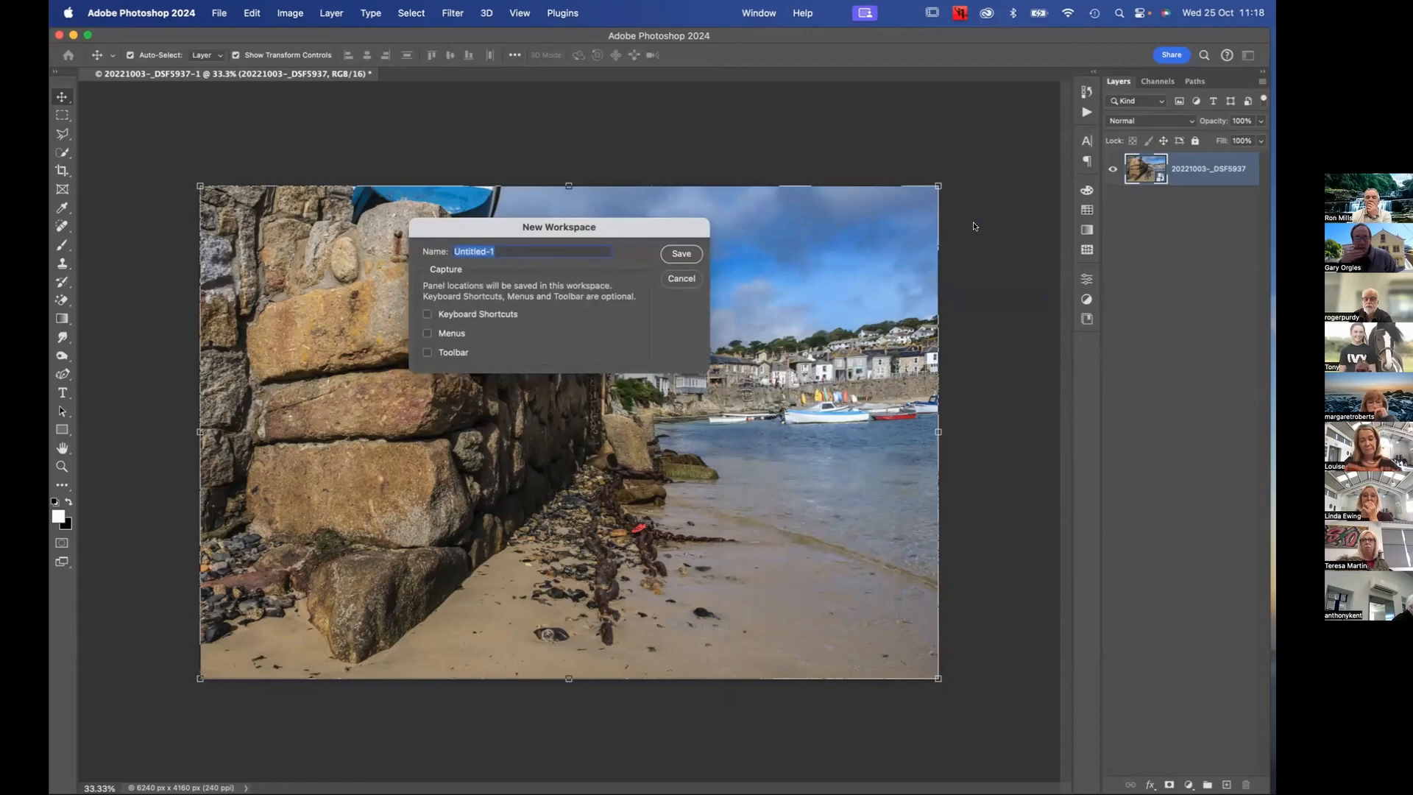
type("Cl")
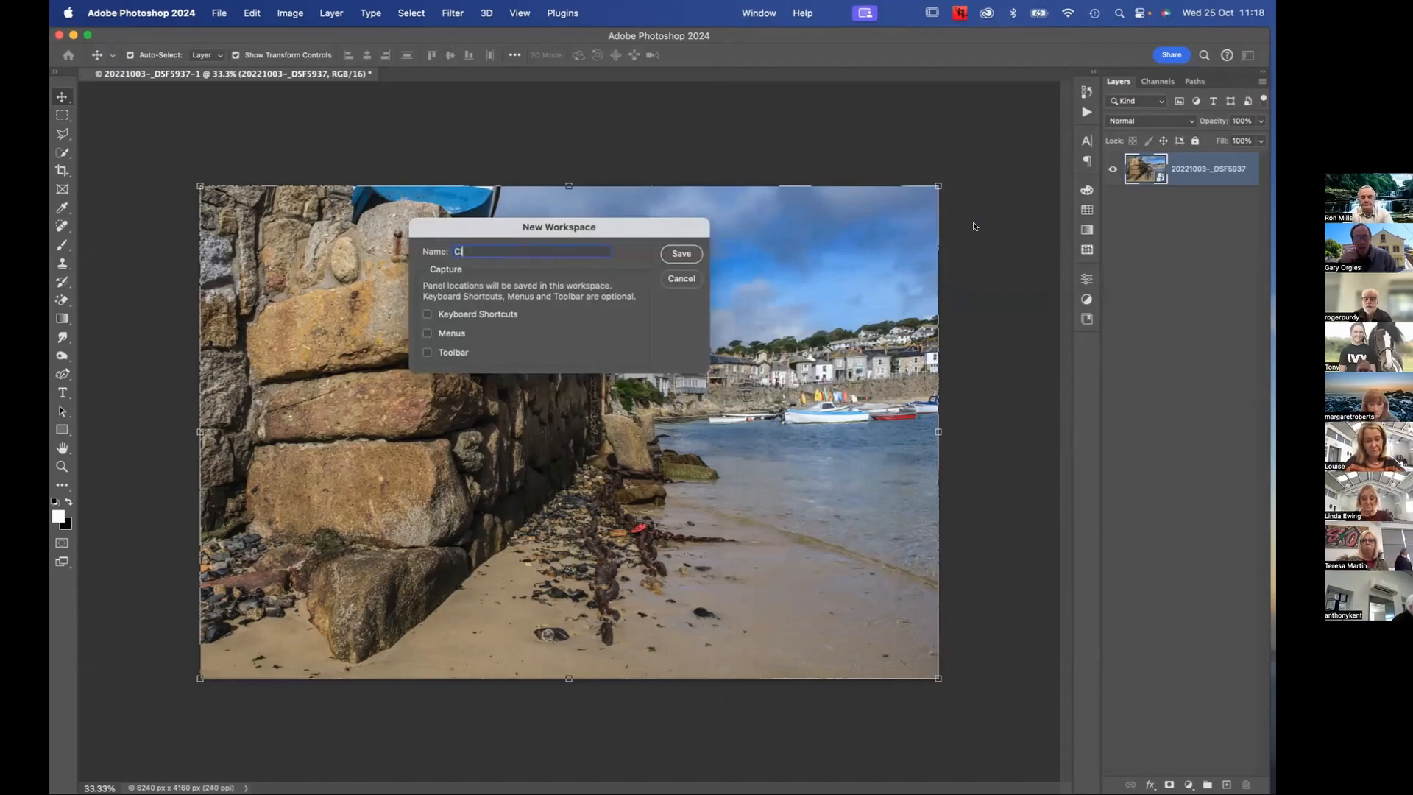
type("ass")
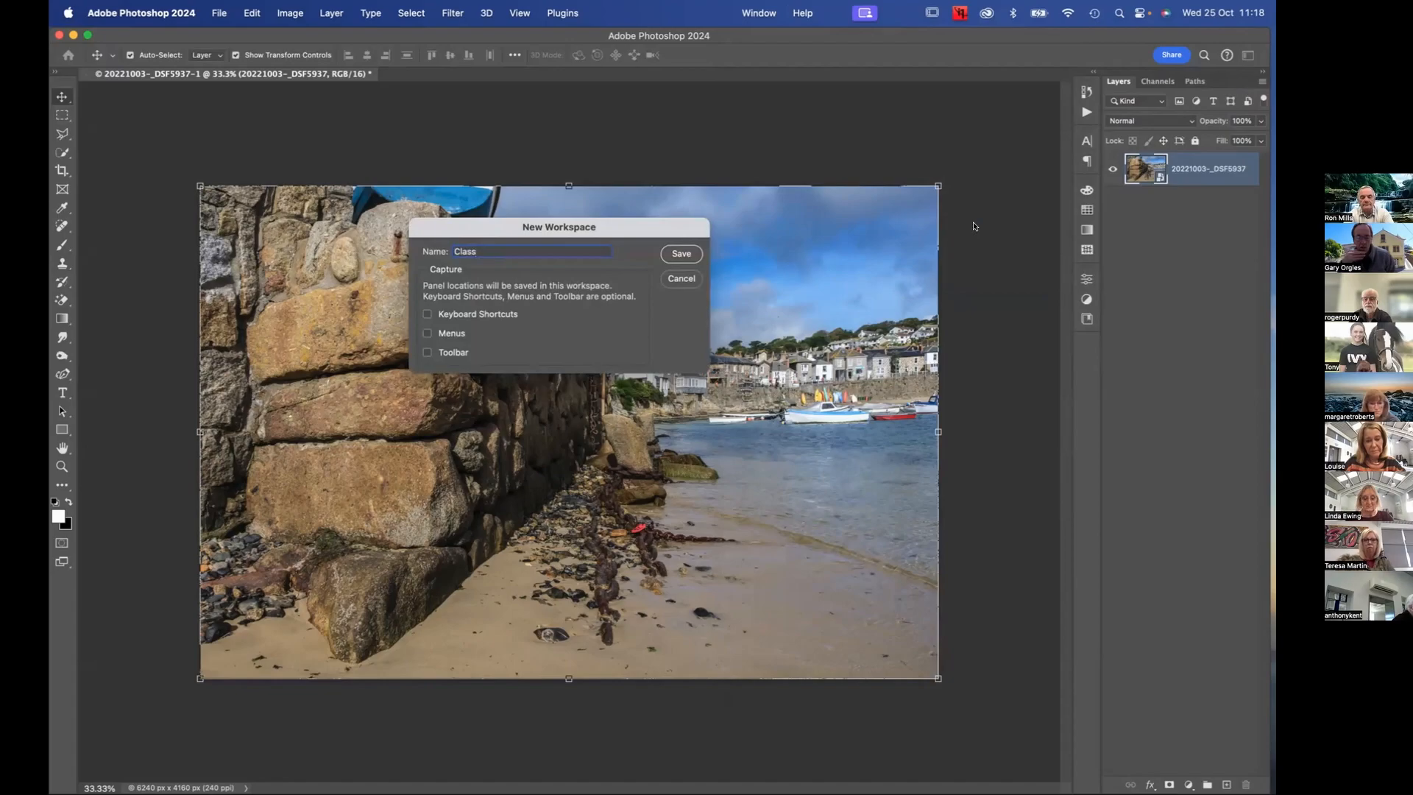
type(" Ess")
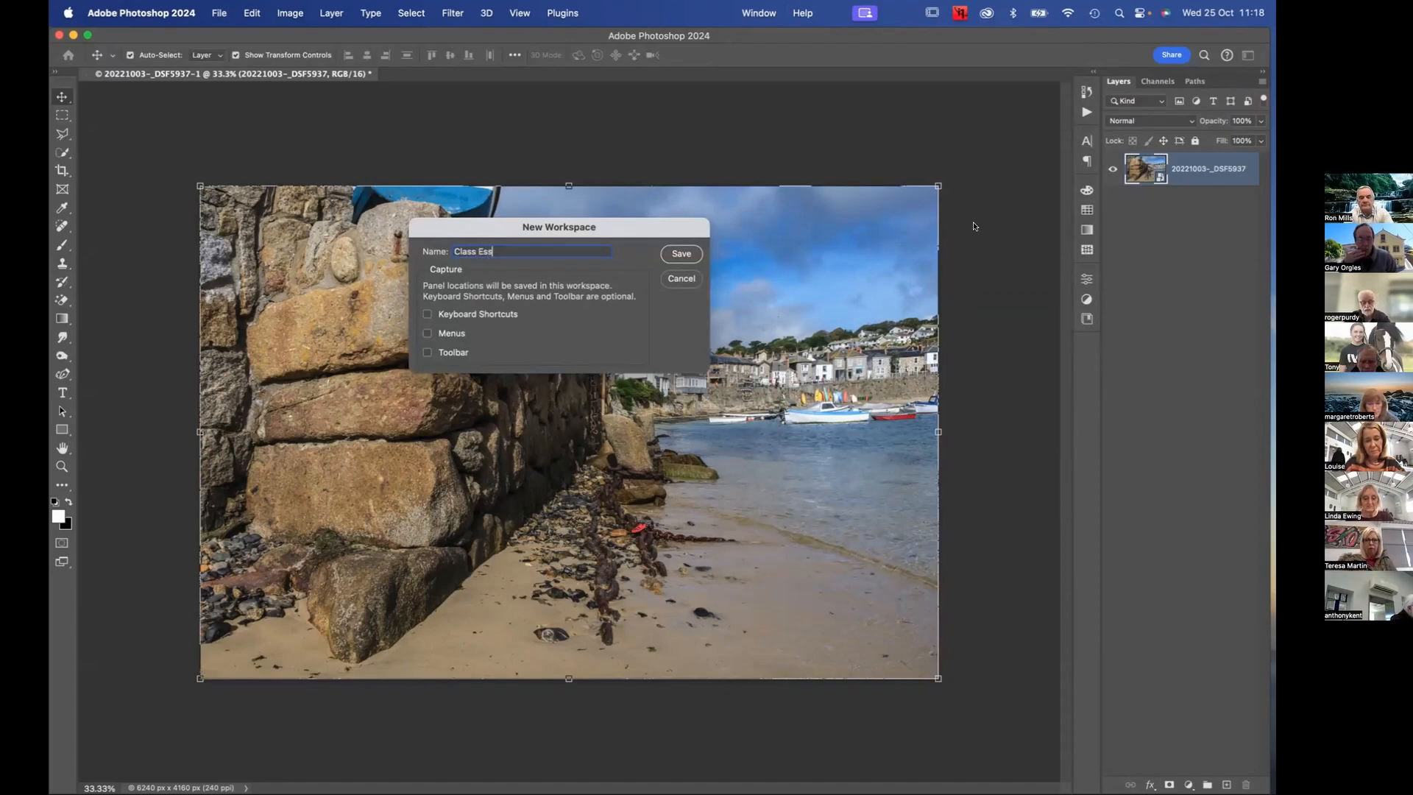
type("entials")
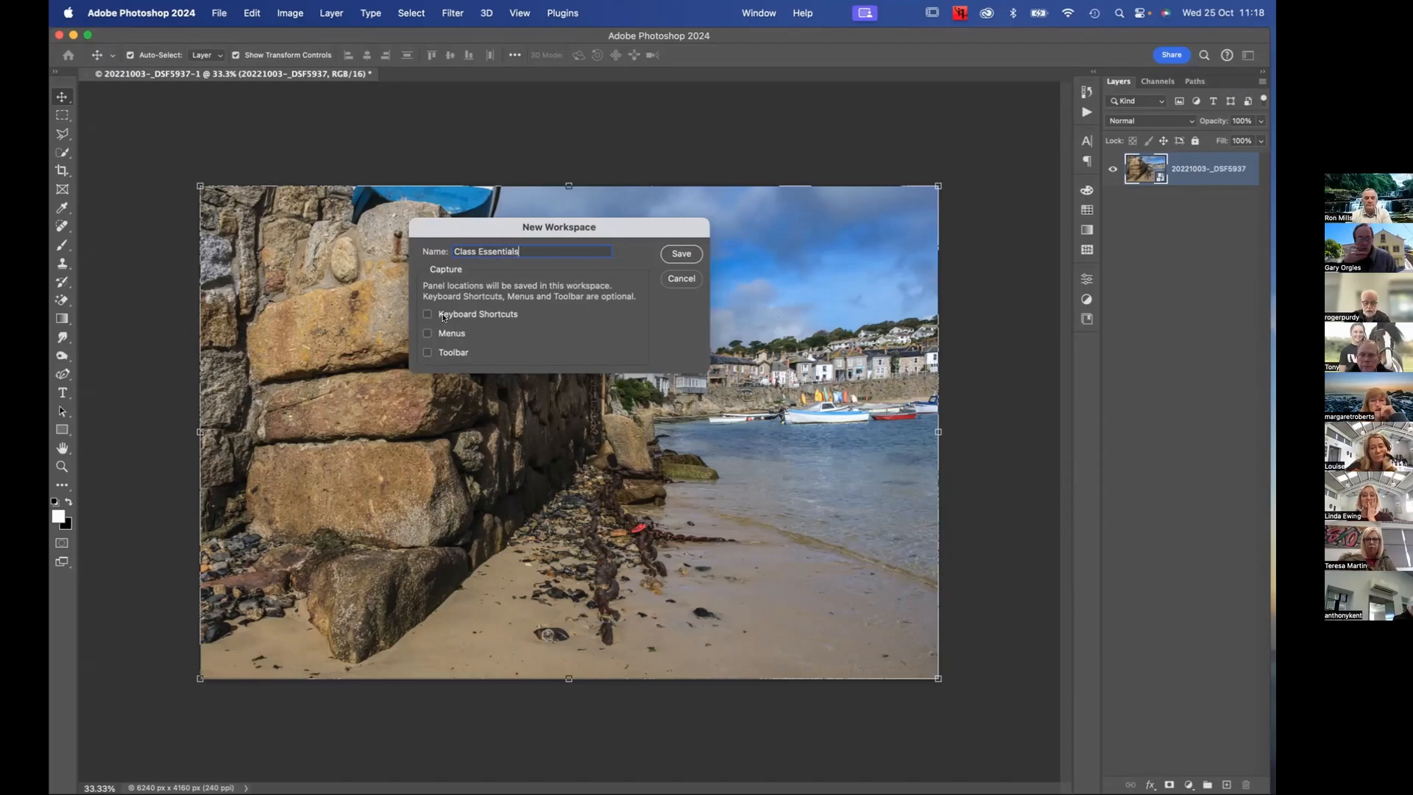
left_click(427, 333)
left_click(426, 351)
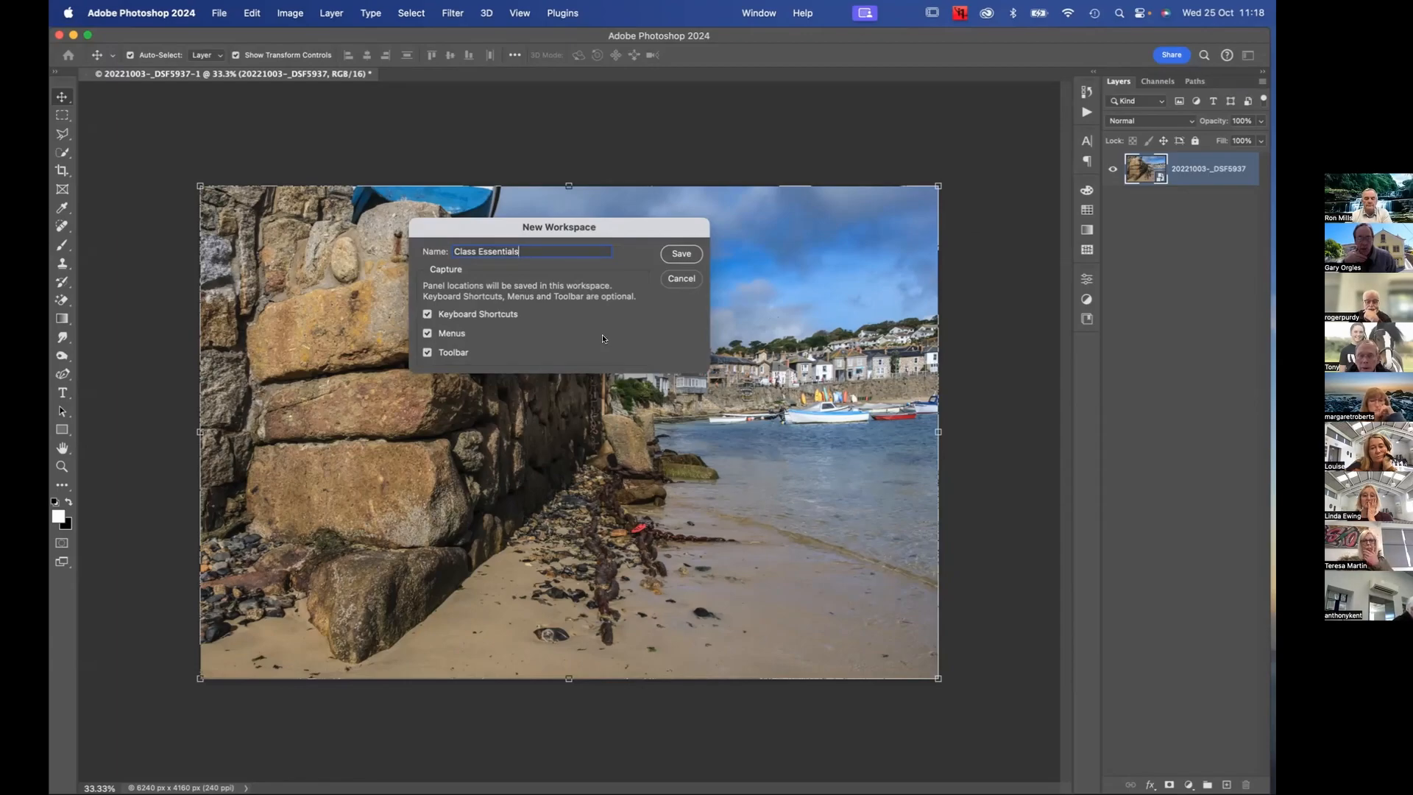
left_click(681, 253)
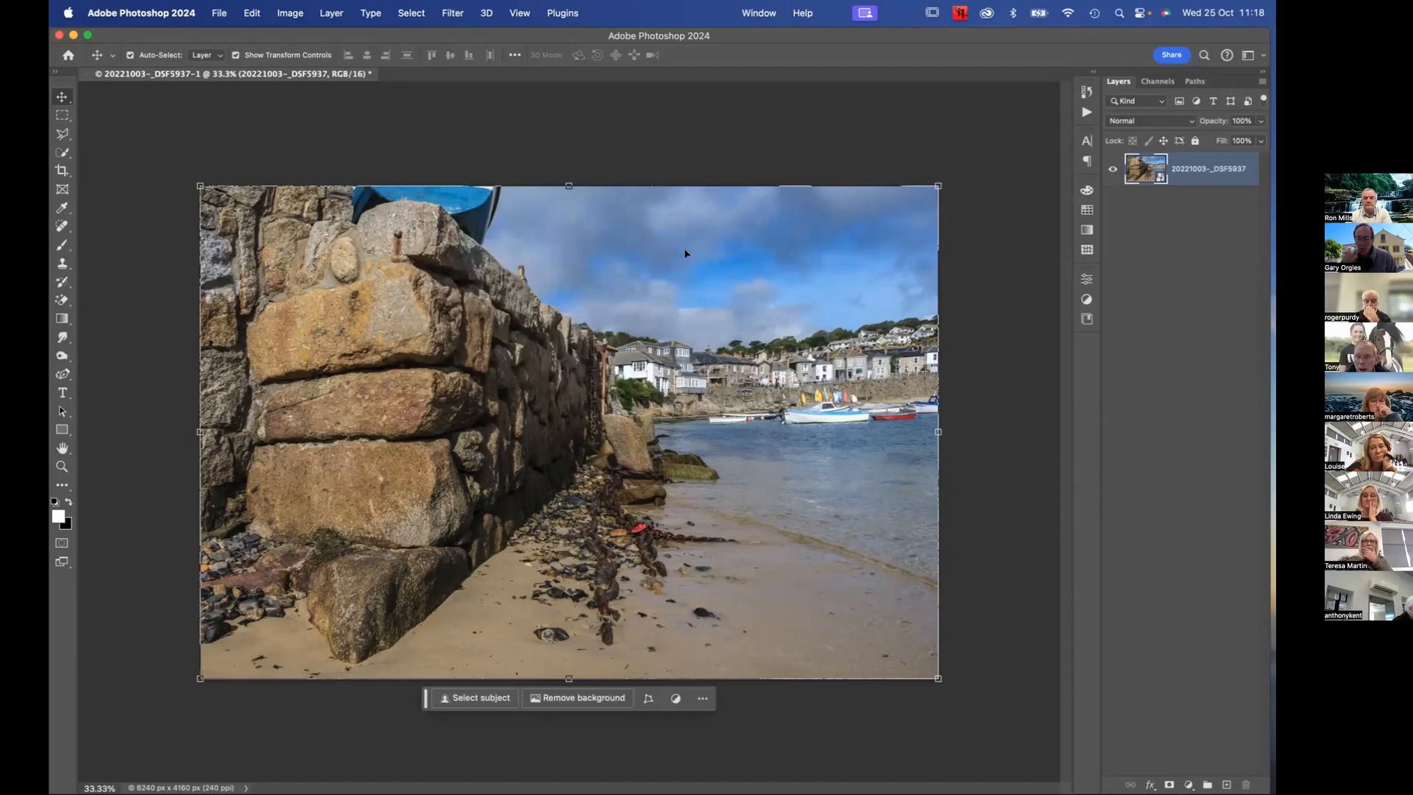
Turn off Show Transform Controls for the Move tool
left_click(236, 55)
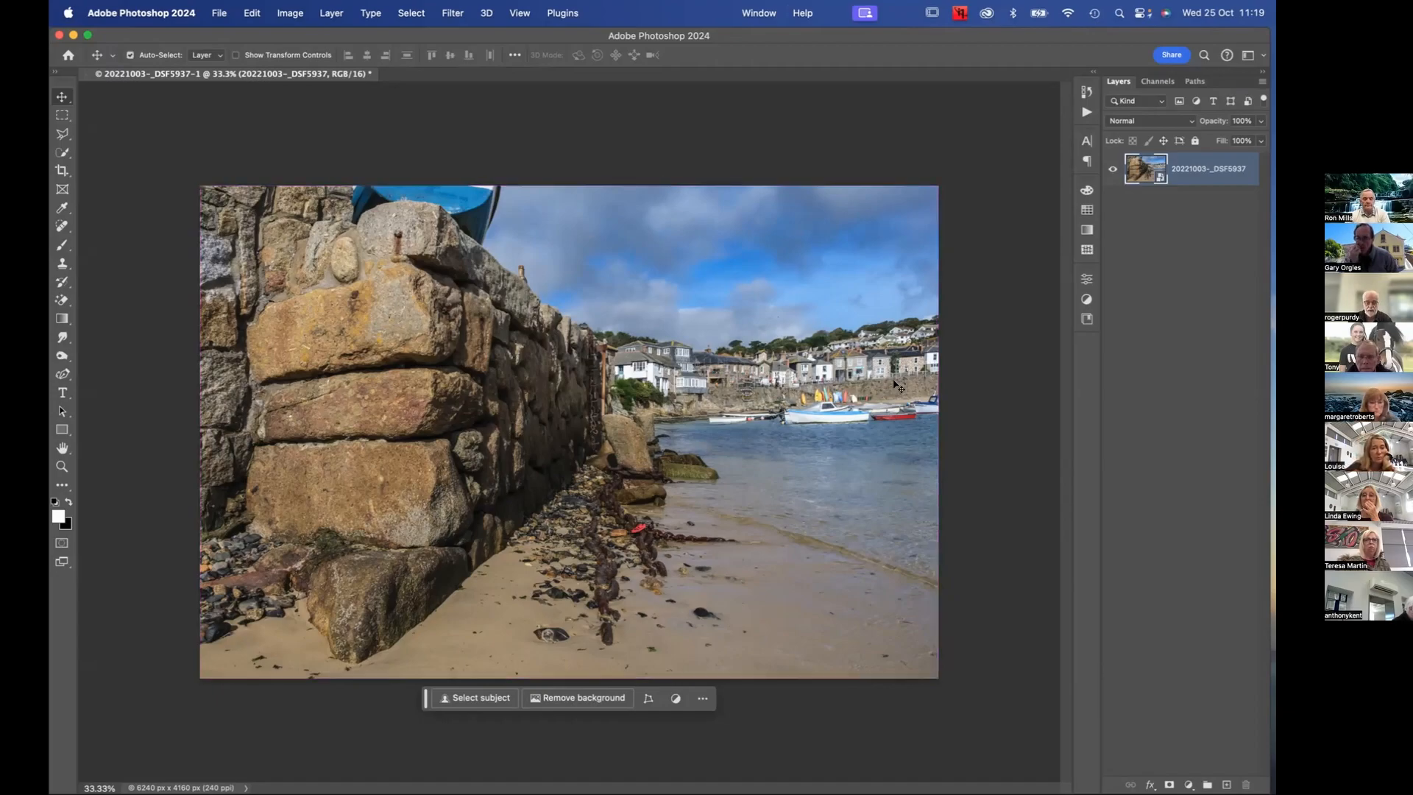
key("super")
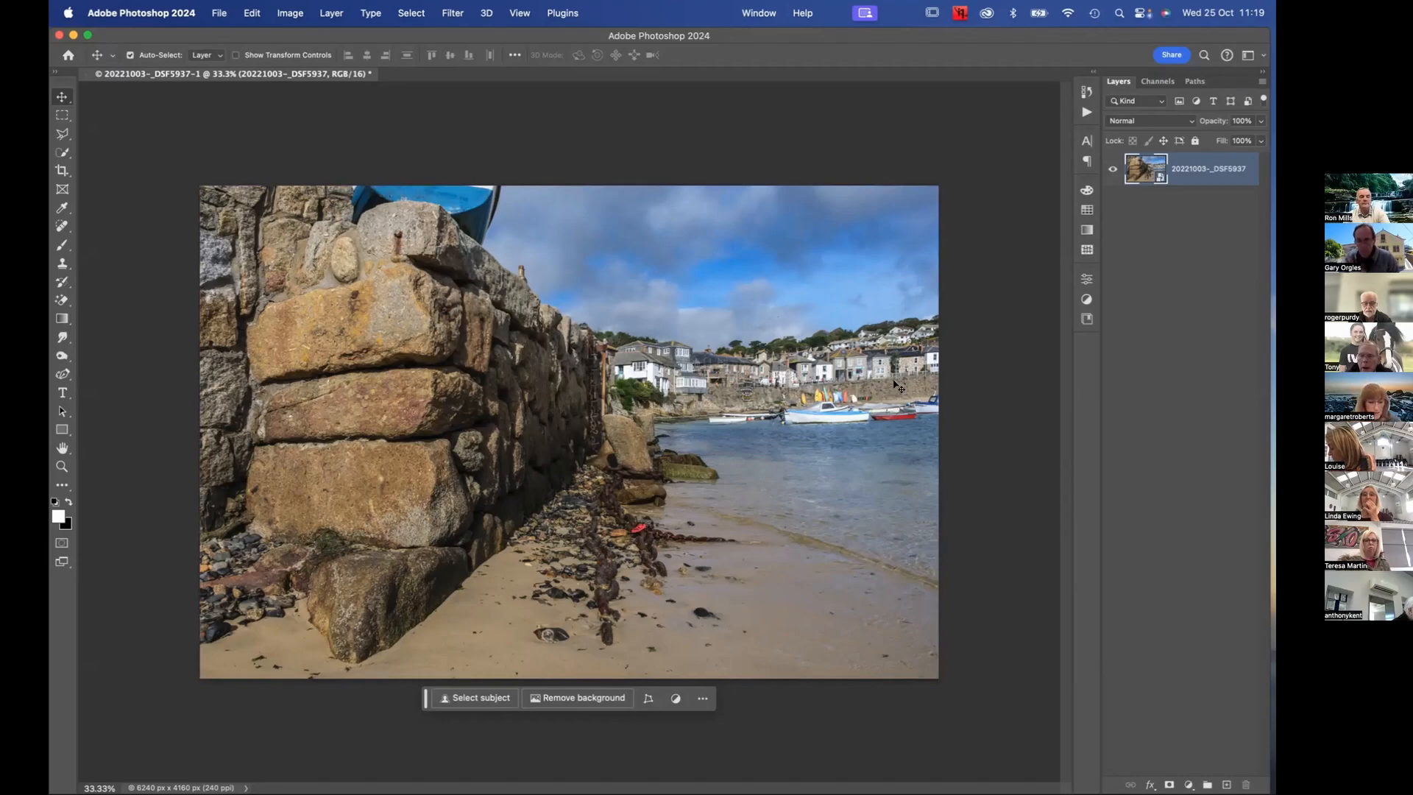
key("super")
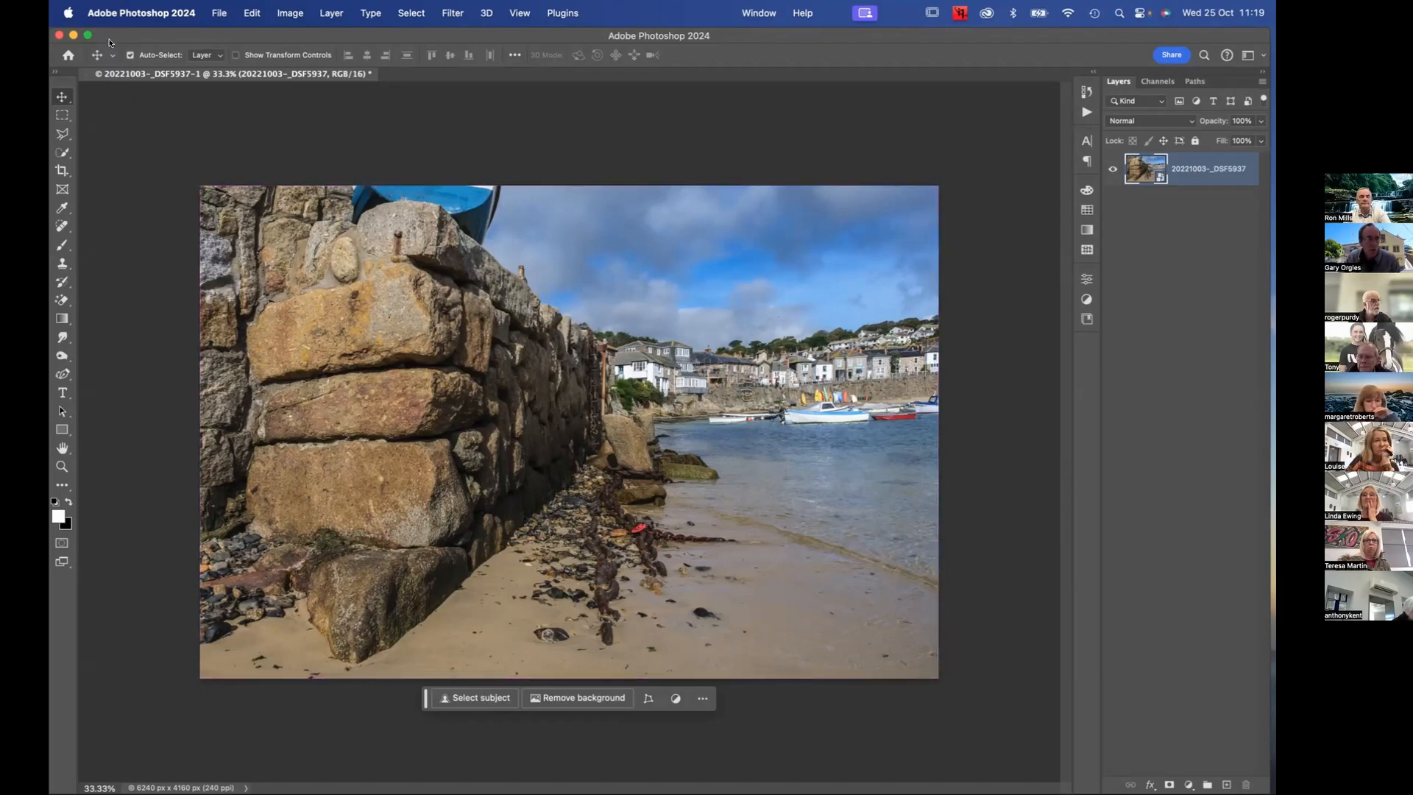
Save the harbour photo document and close it once saving has completed
left_click(218, 15)
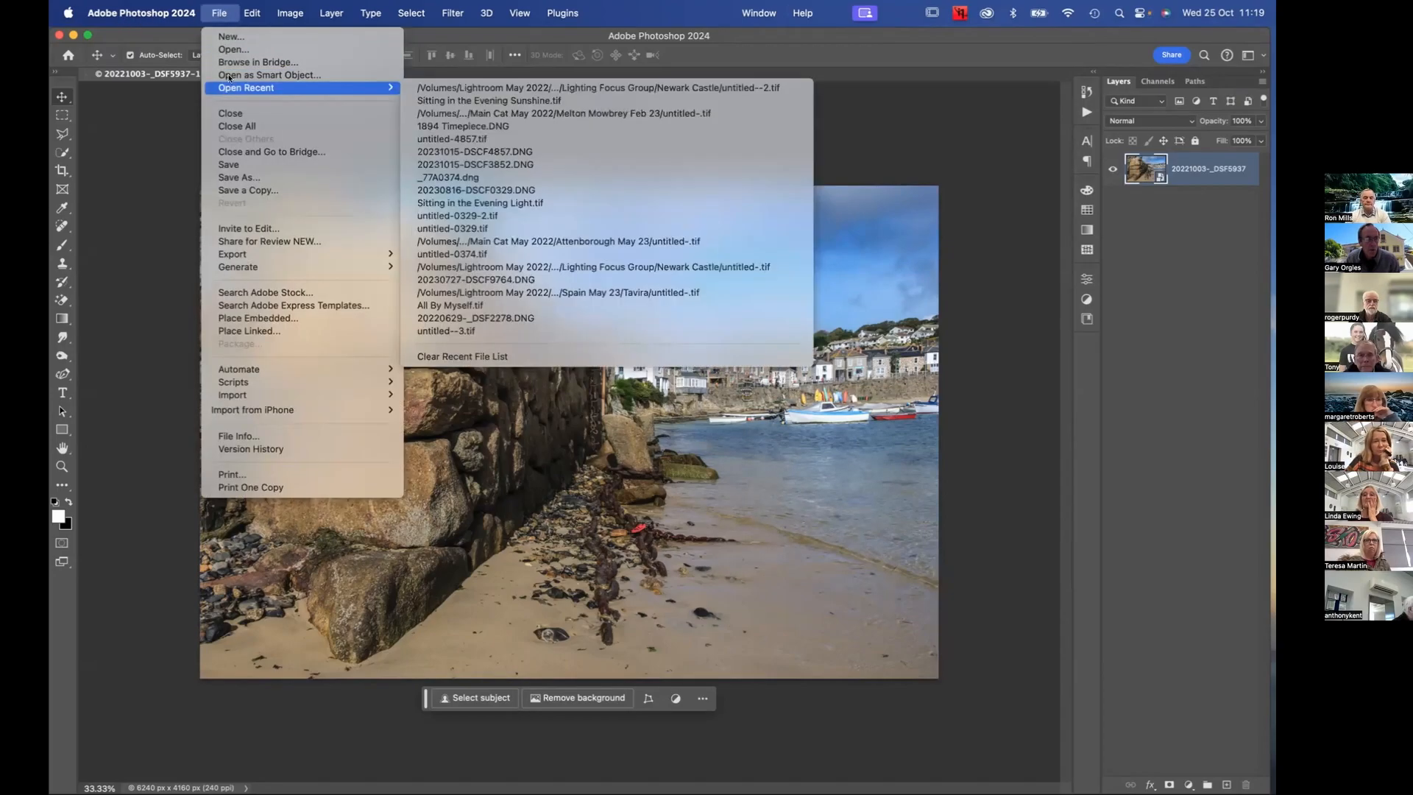
left_click(232, 166)
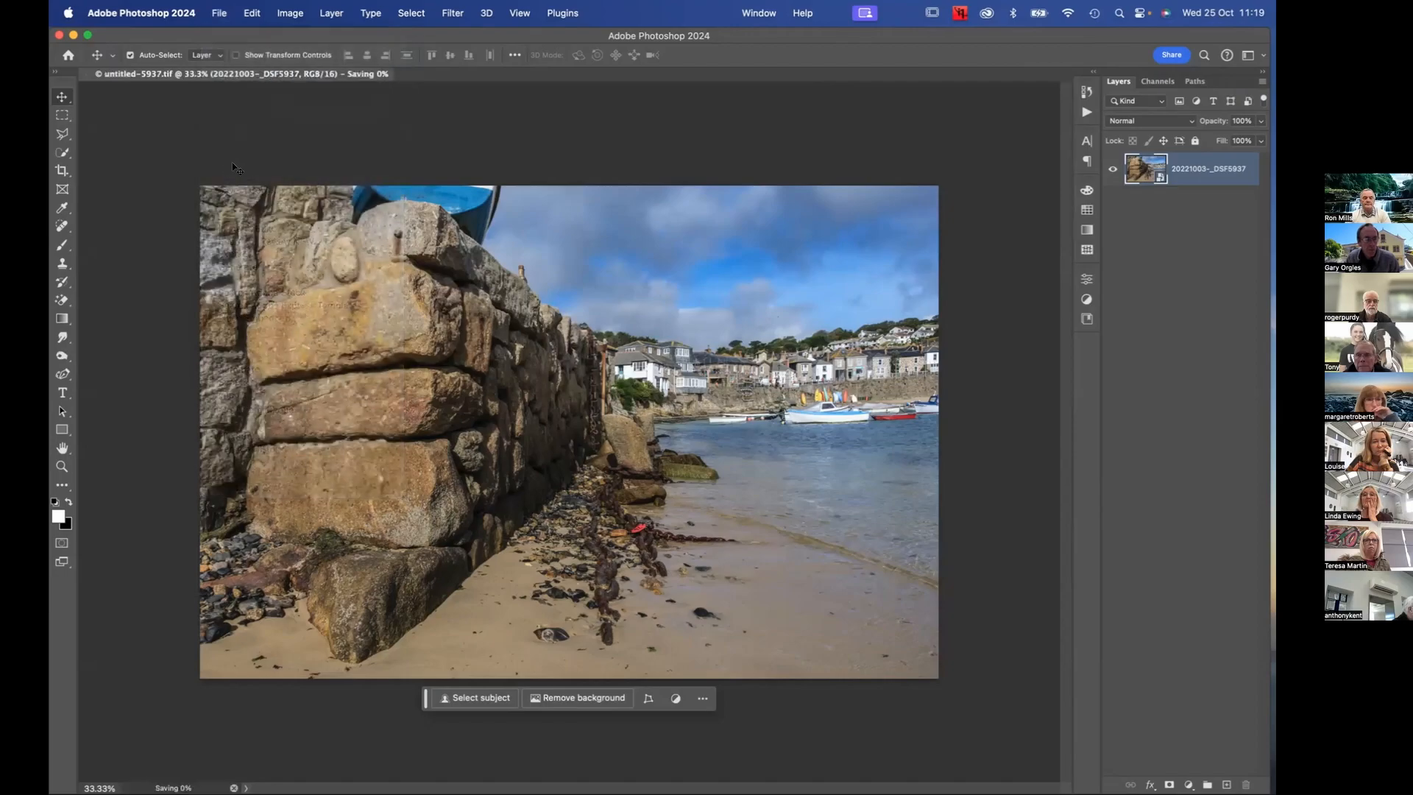
left_click(219, 13)
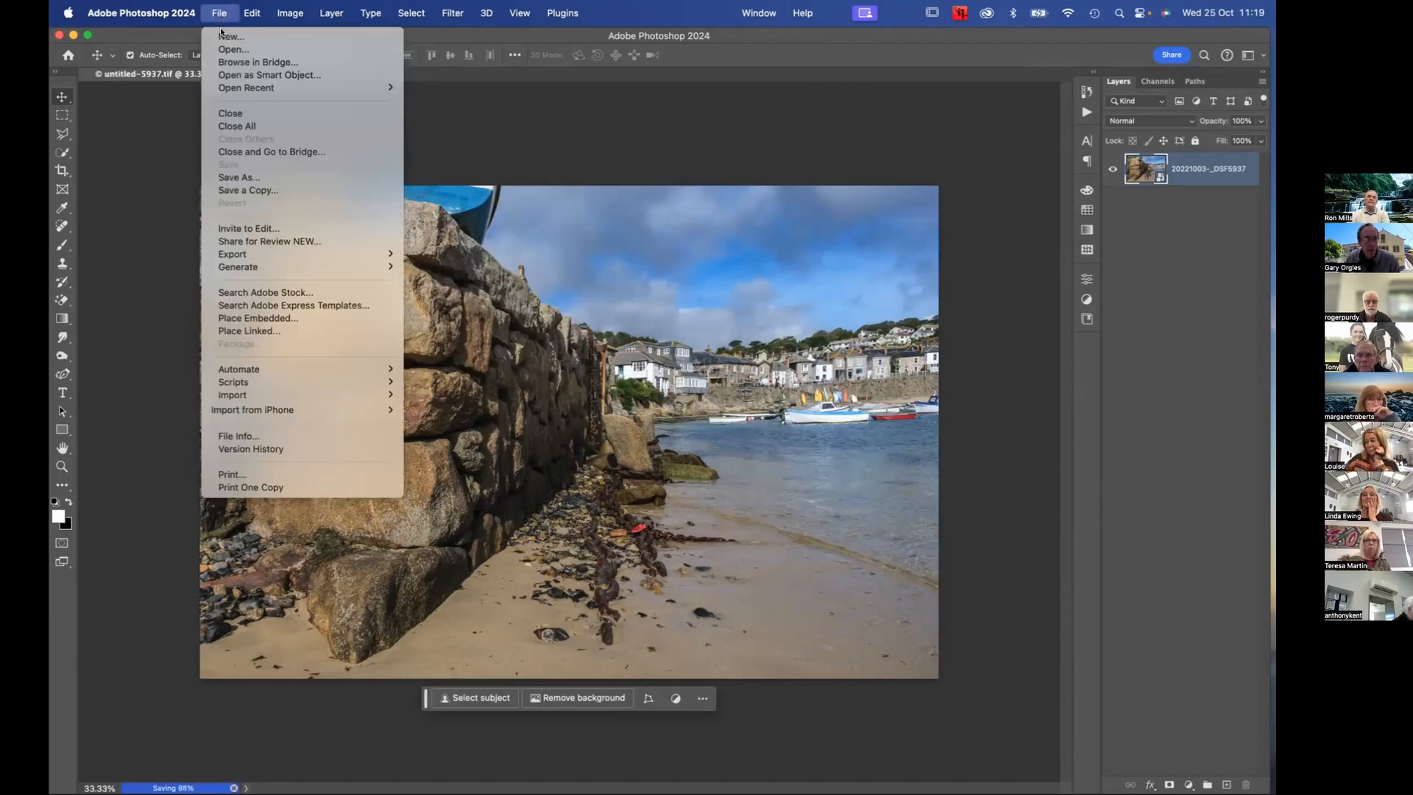
left_click(229, 115)
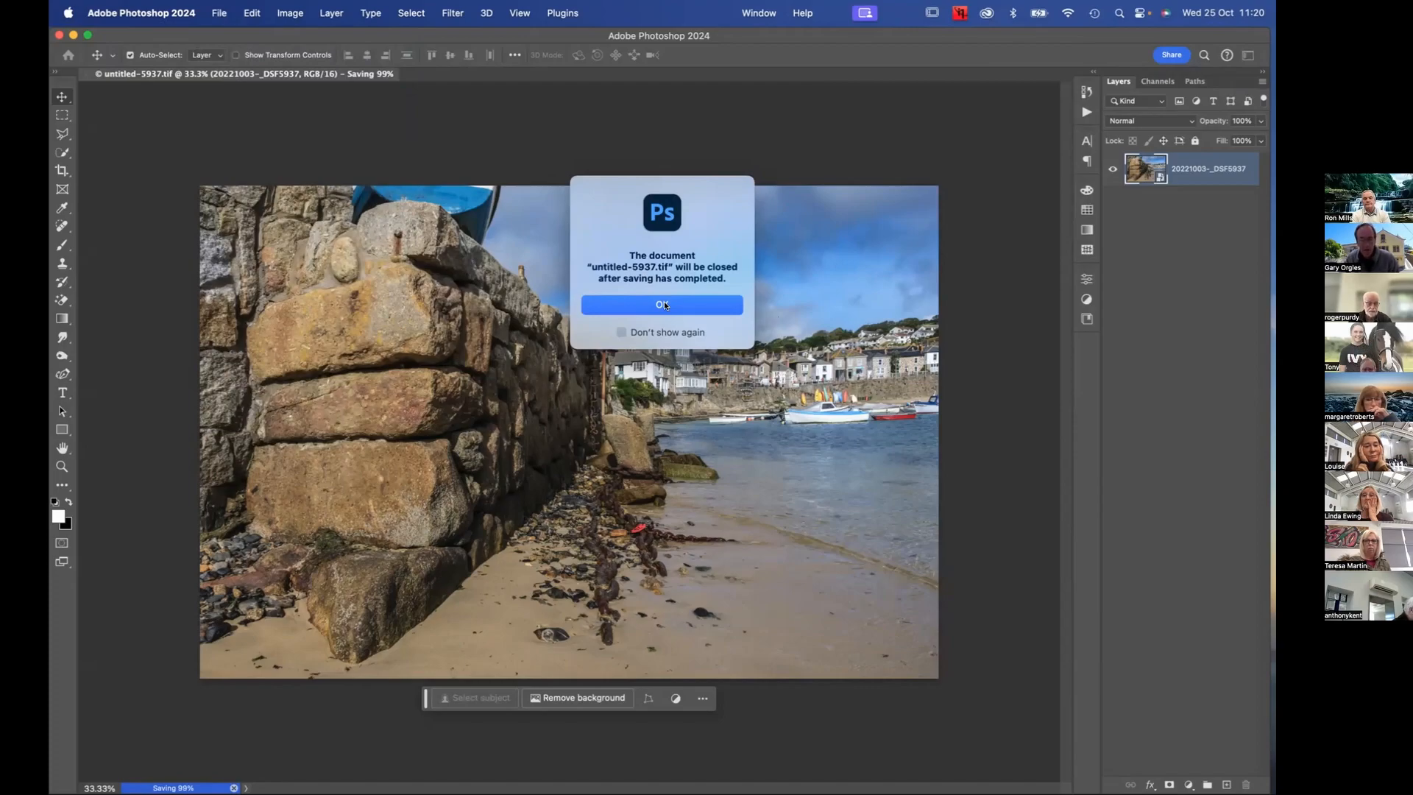
left_click(664, 305)
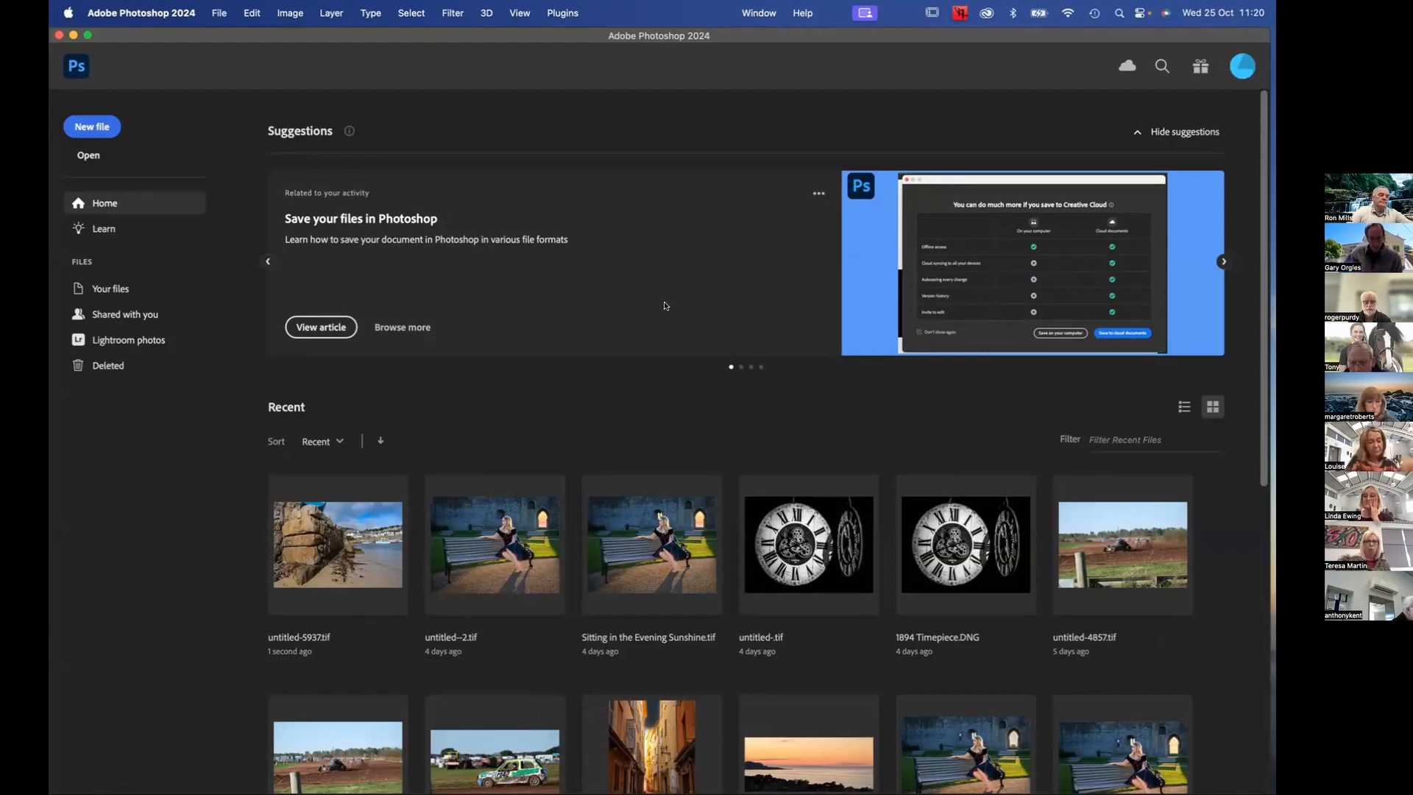
Switch to Lightroom Classic and select the harbour TIFF untitled-5937.tif saved from Photoshop
key("super+Tab")
key("super+Tab")
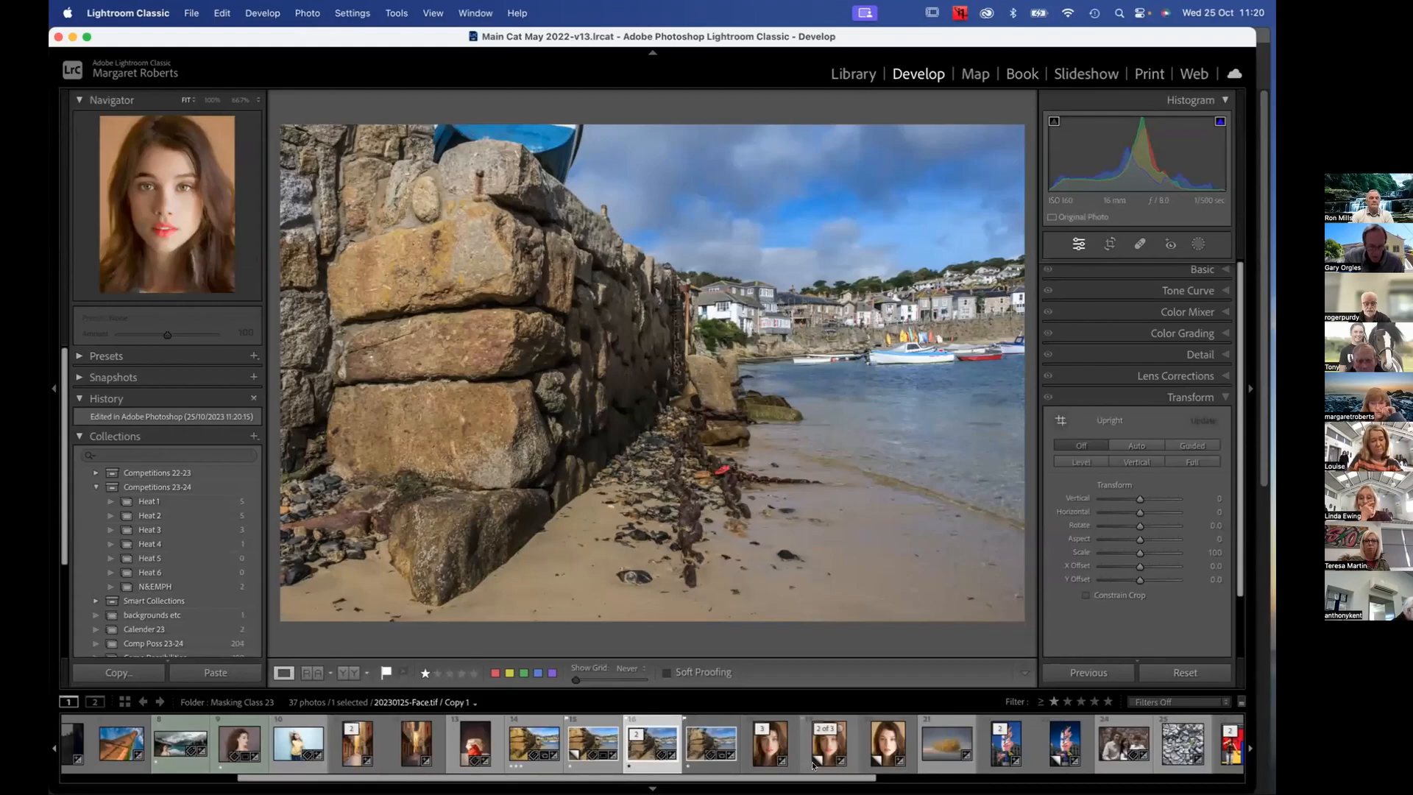
left_click(812, 743)
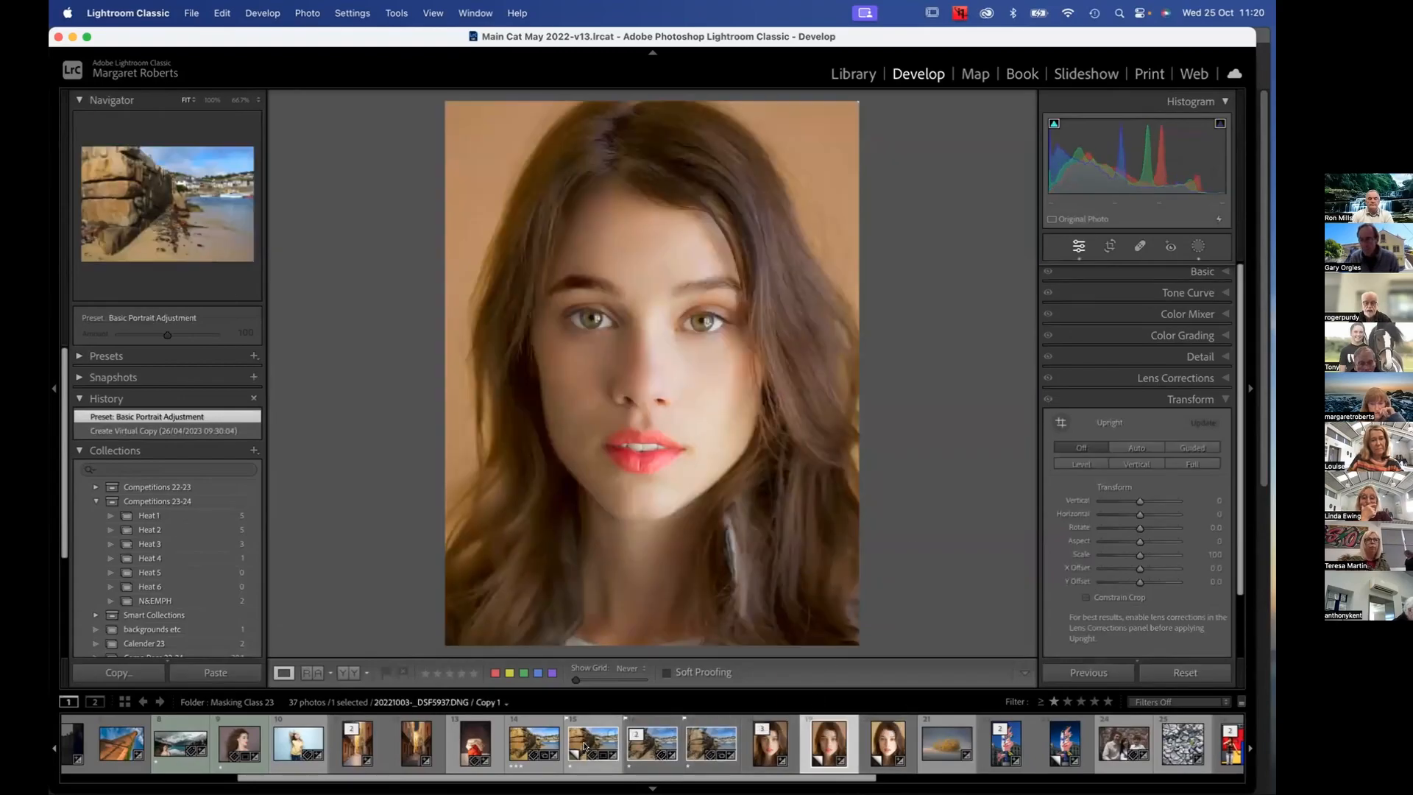
left_click(585, 747)
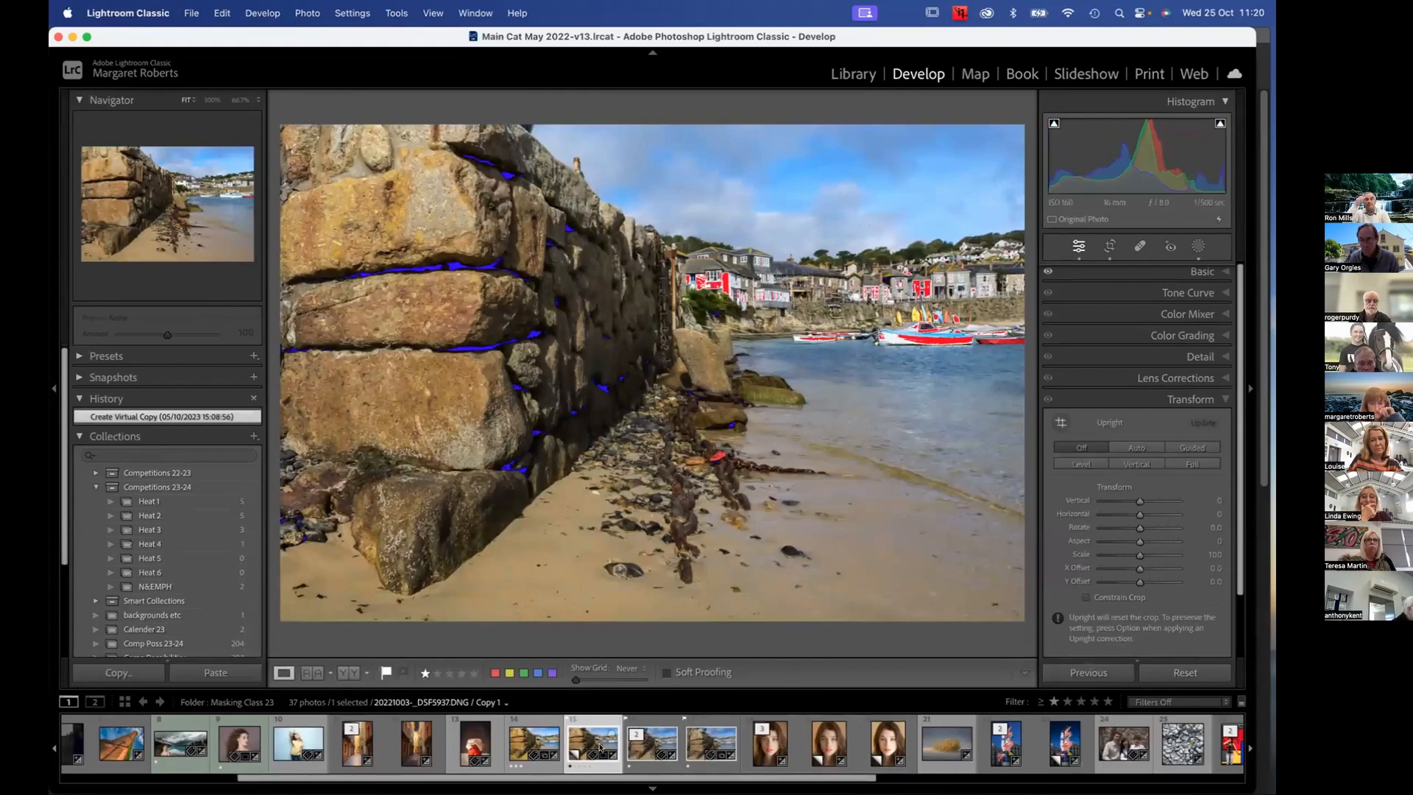
left_click(644, 749)
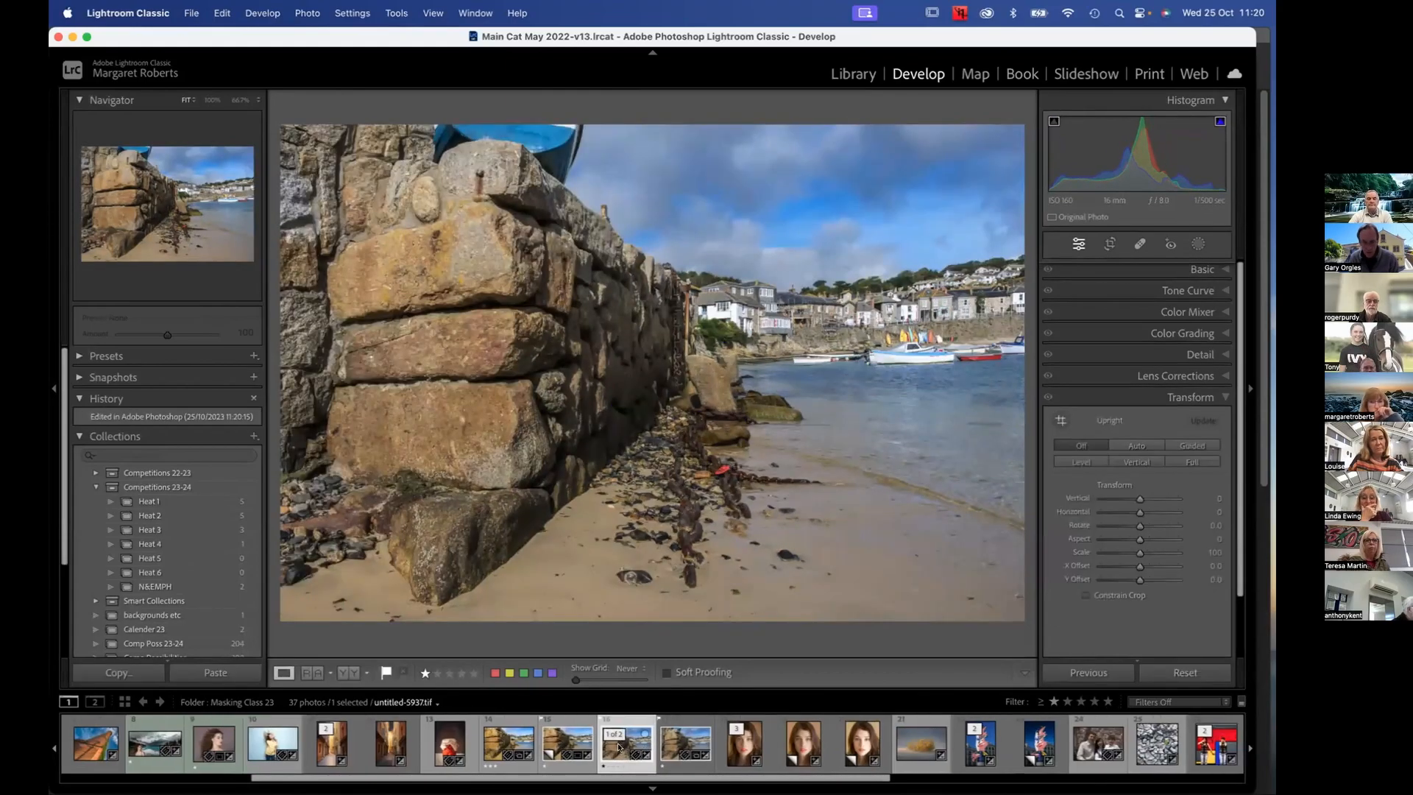
Compare the harbour photo's versions in the filmstrip: the virtual copy, edited DNG, earlier edit and new TIFF
left_click(566, 744)
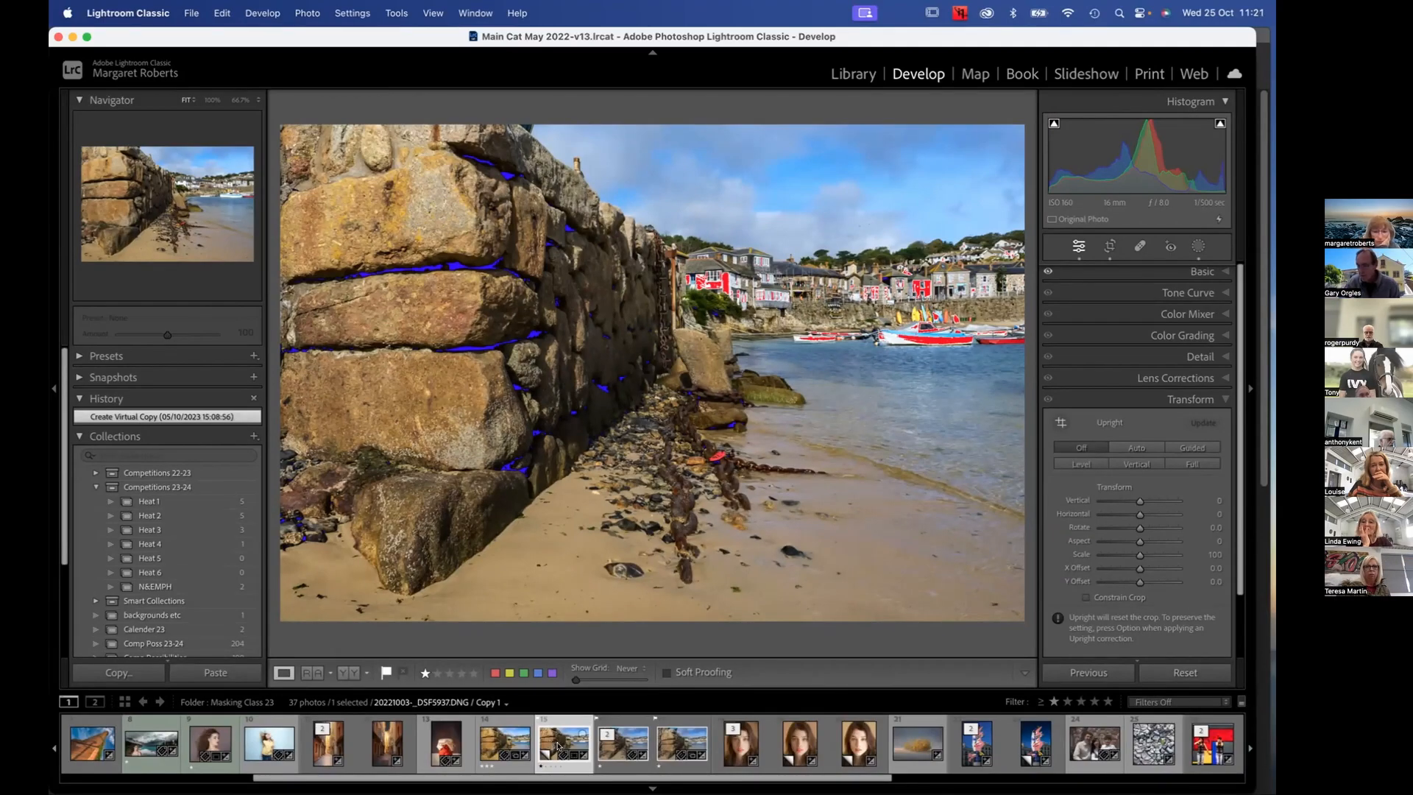
left_click(667, 745)
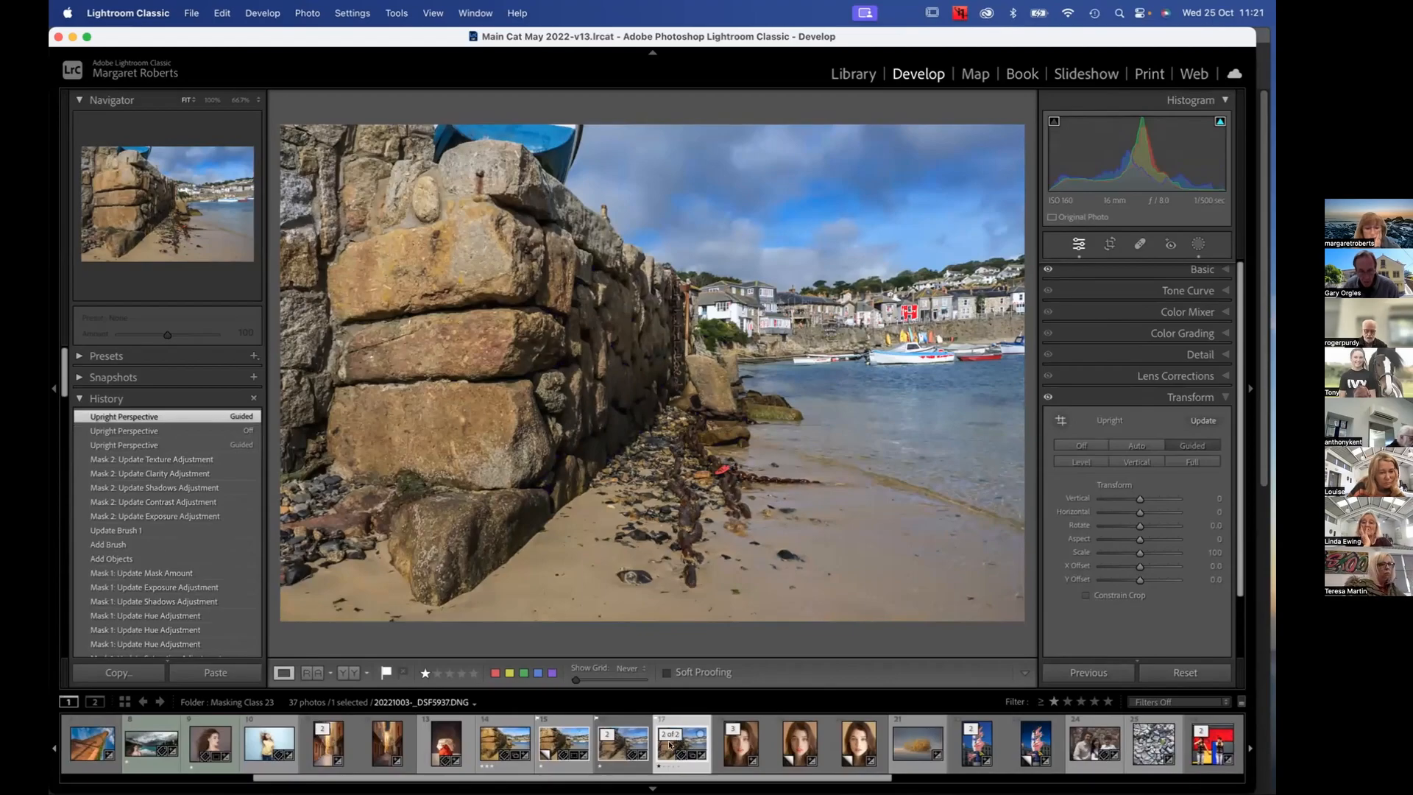
left_click(627, 743)
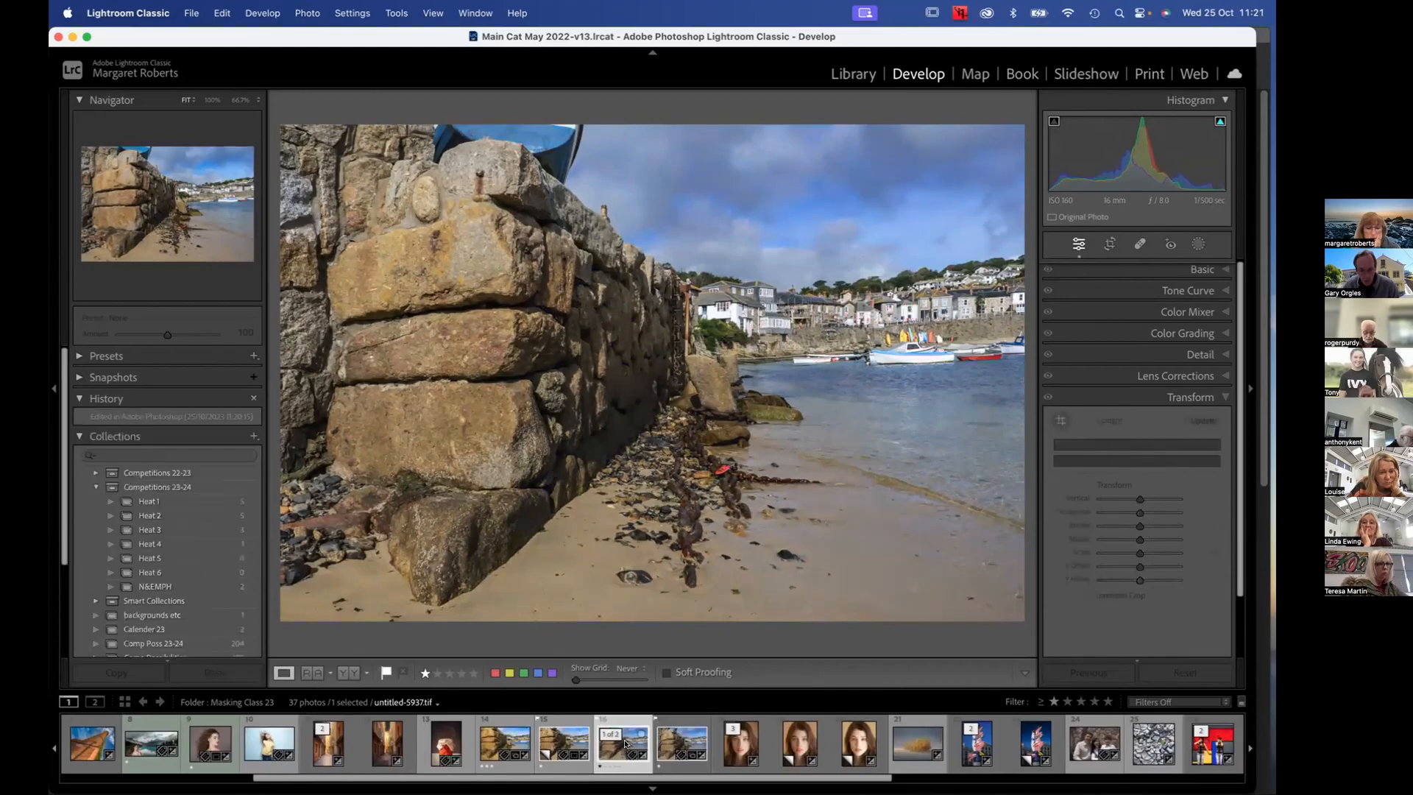
left_click(555, 746)
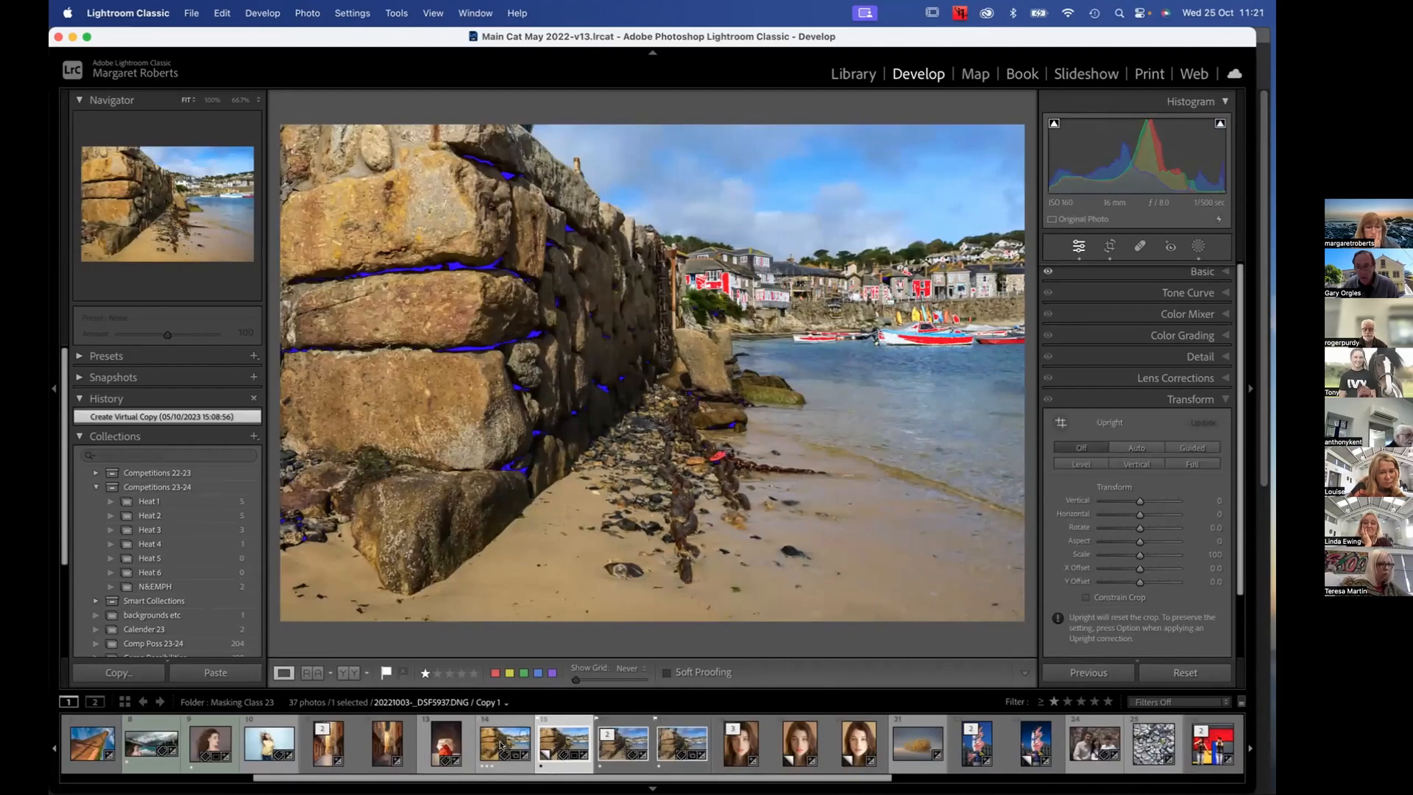
left_click(501, 746)
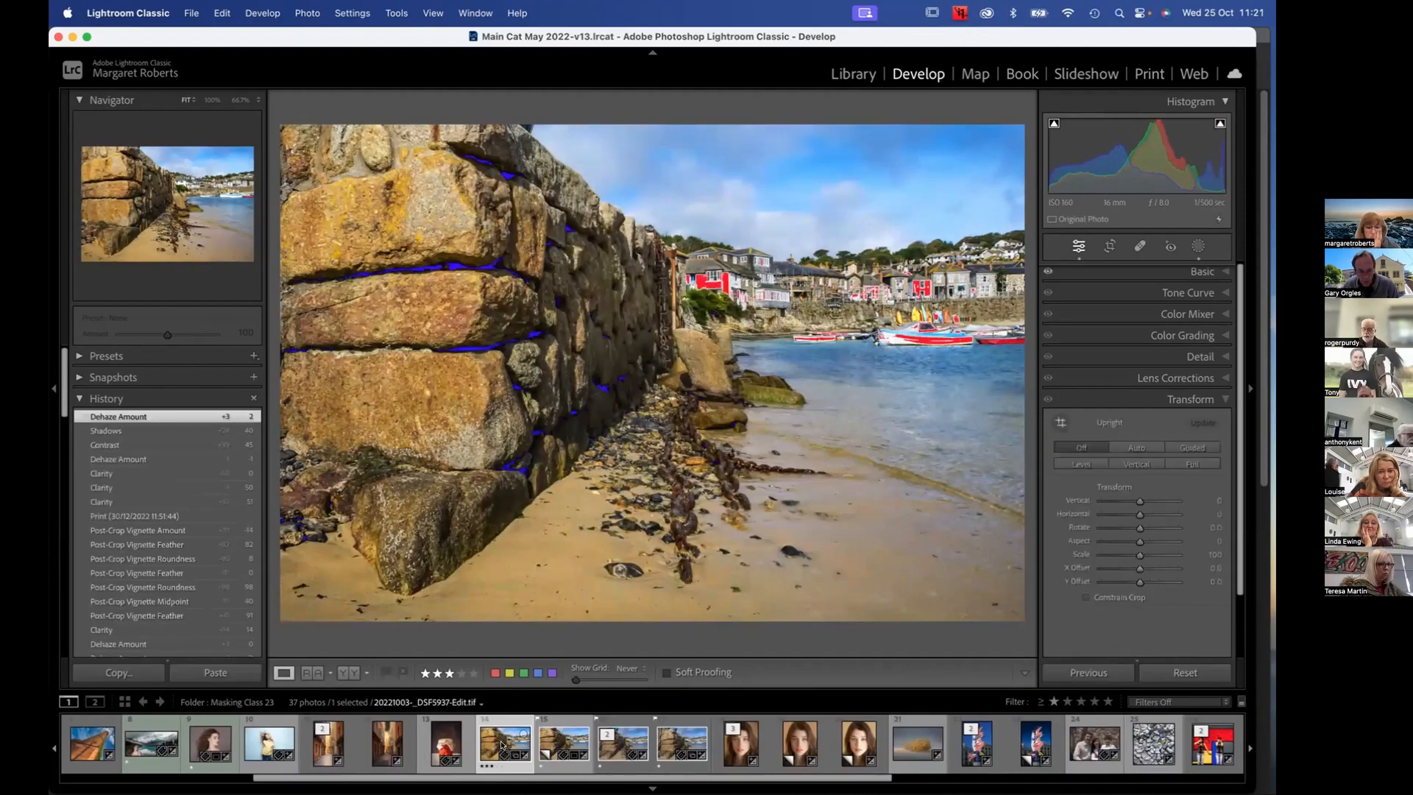
left_click(670, 749)
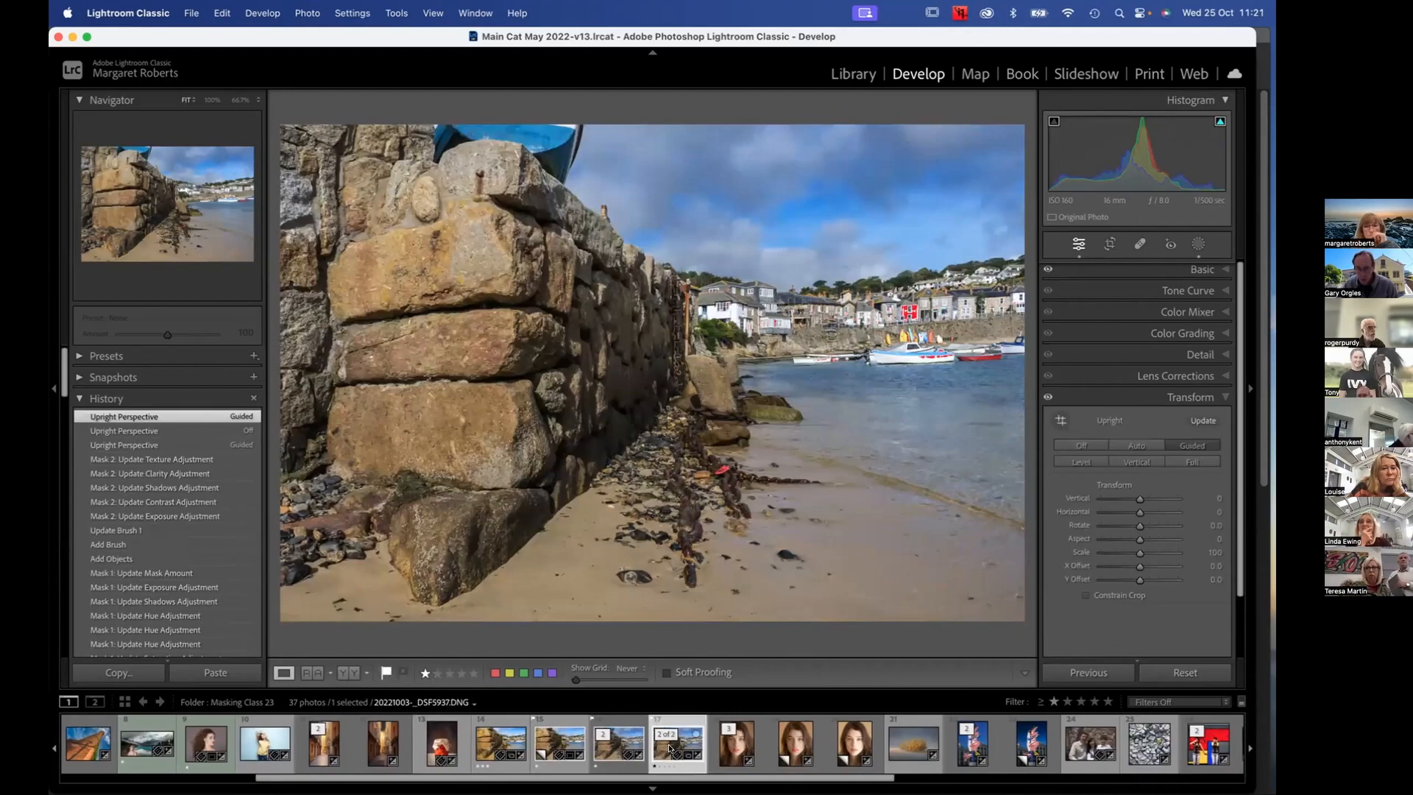
left_click(625, 750)
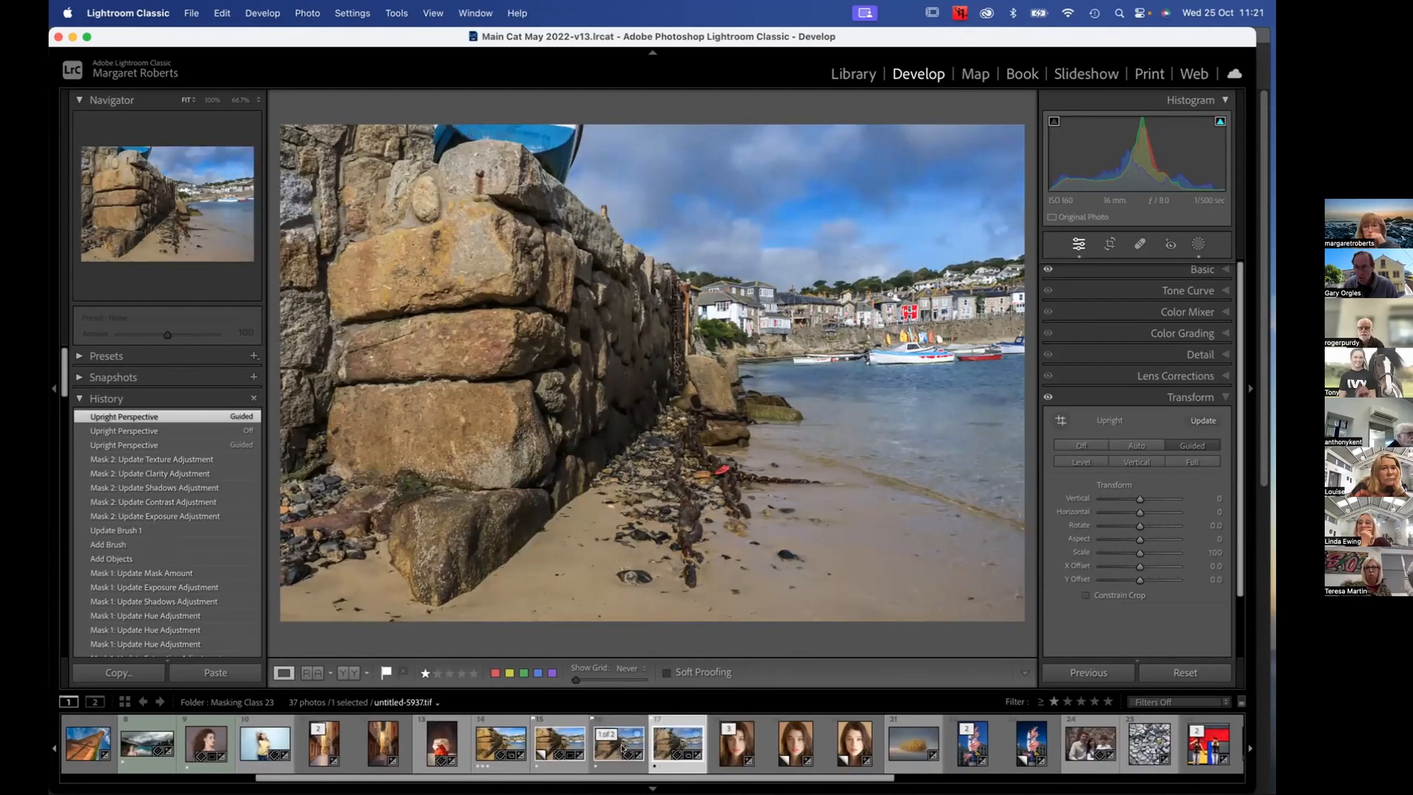
left_click(622, 748)
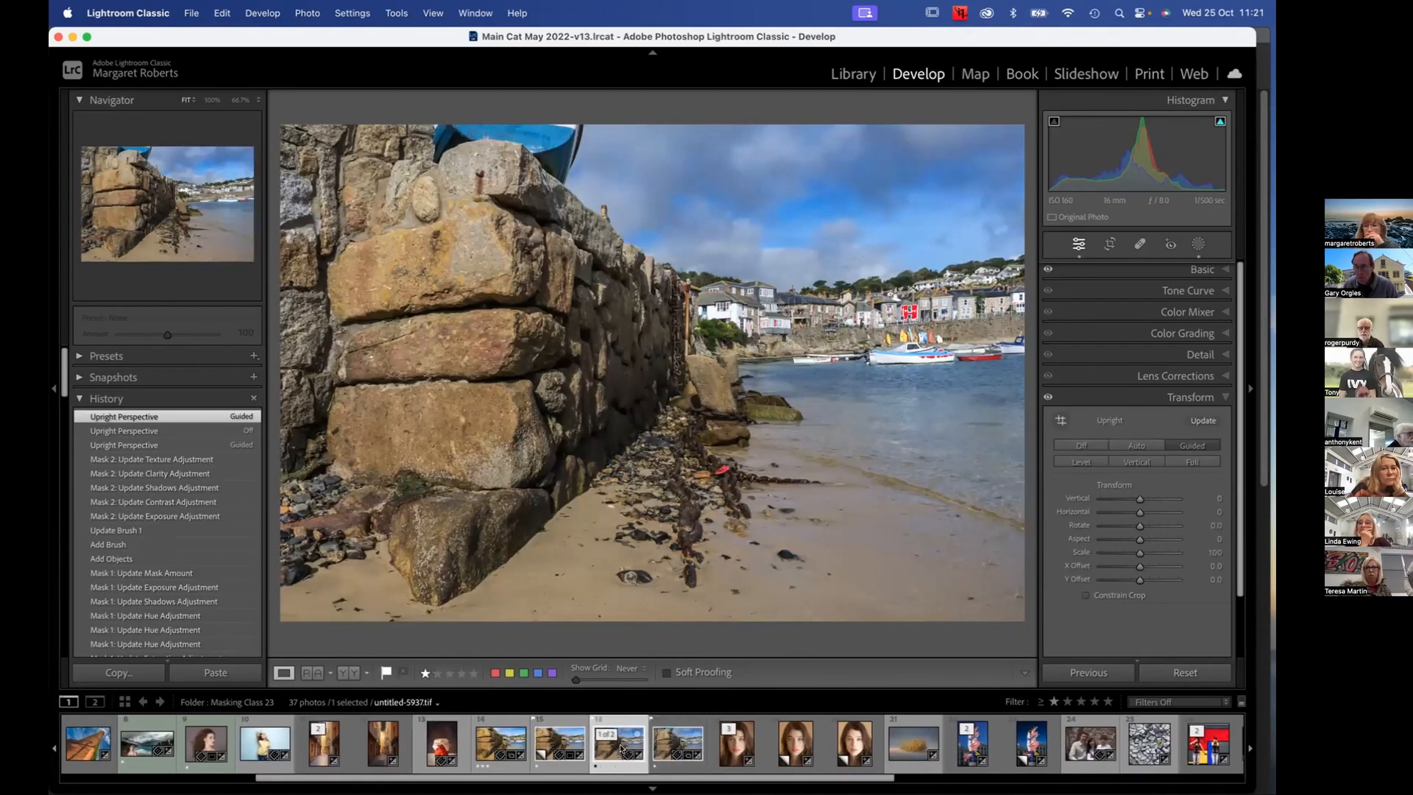
Update the harbour virtual copy 20221003-_DSF5937.DNG / Copy 1 to the current process version
left_click(552, 749)
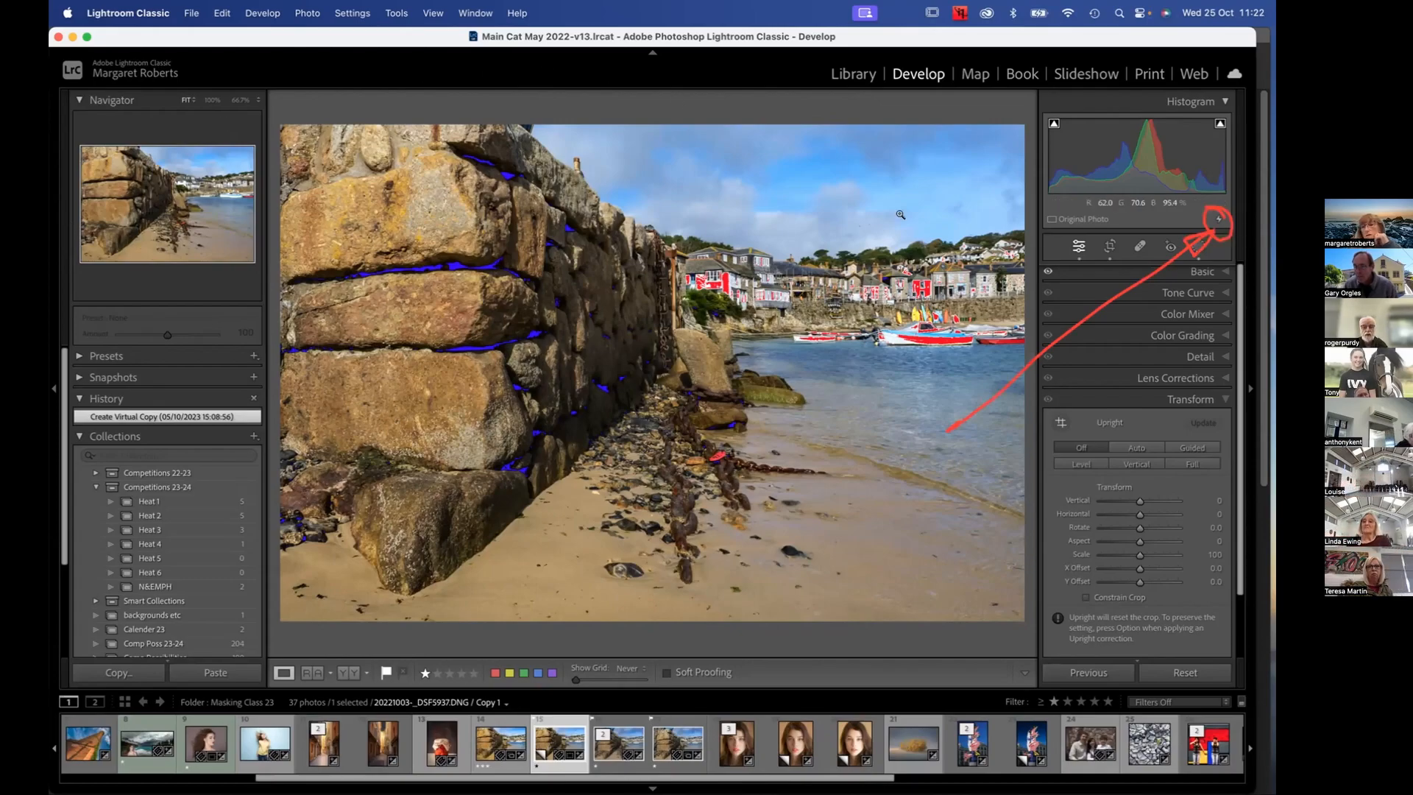
mouse_move(1217, 217)
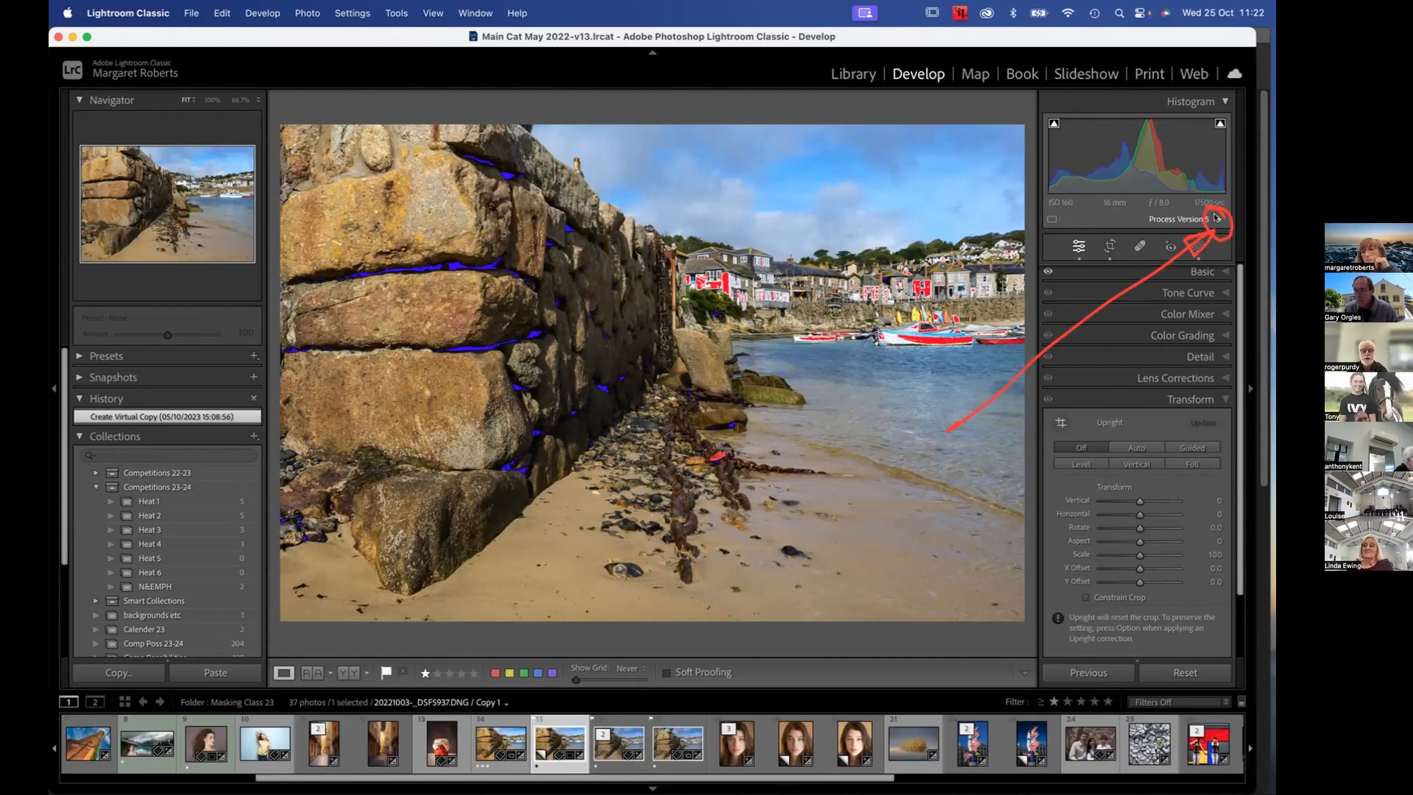
left_click(1215, 217)
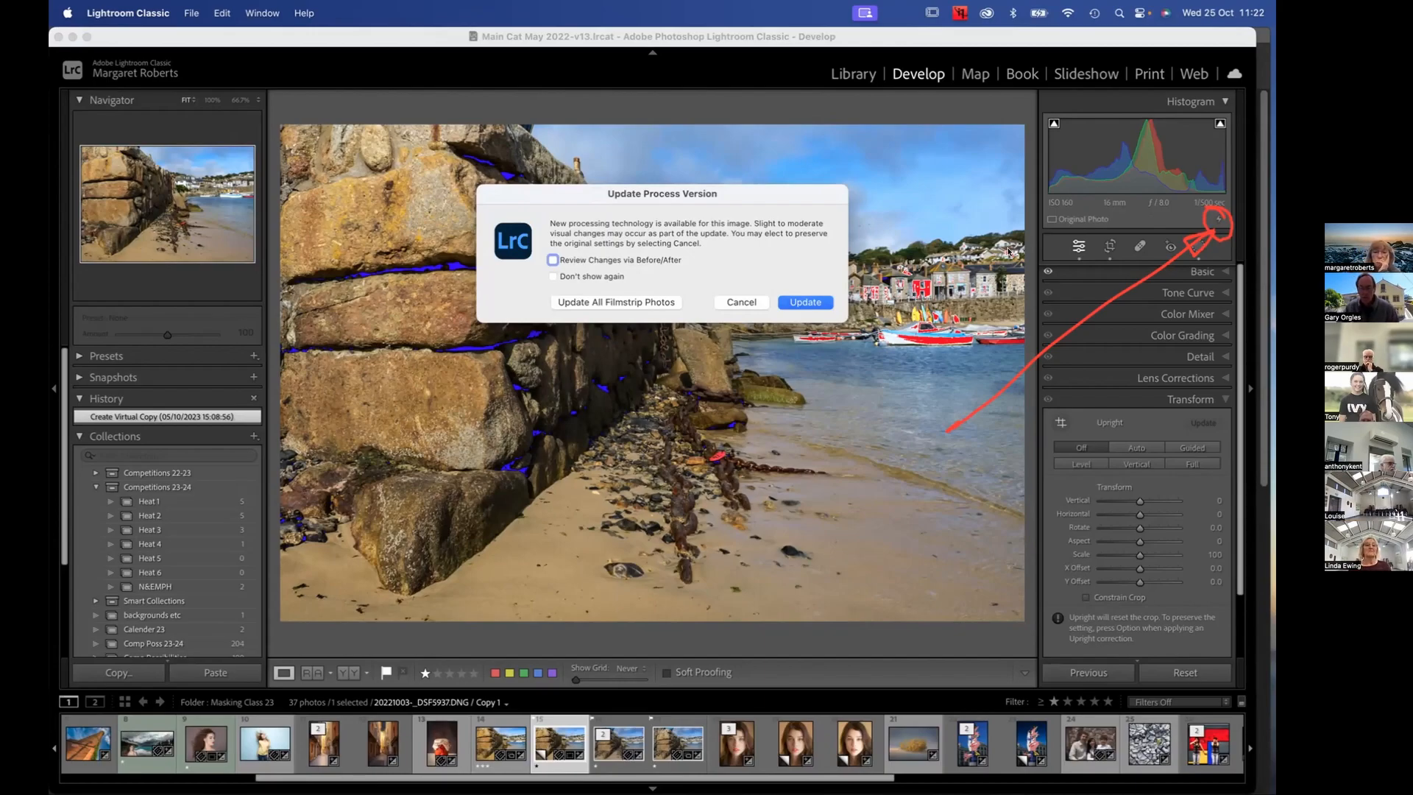
left_click(802, 303)
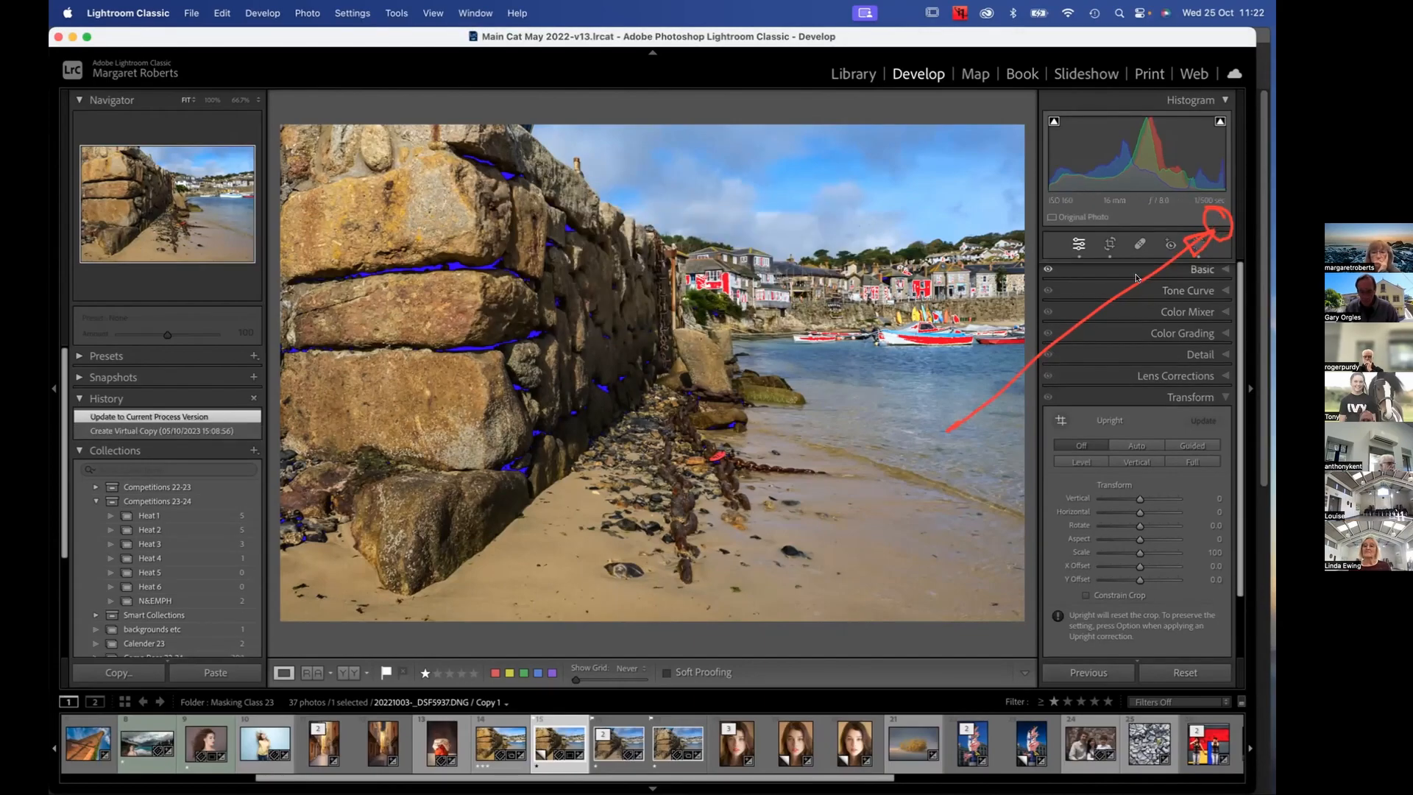
View the Photoshop-edited TIFF, and return to the updated virtual copy of the harbour photo
left_click(618, 736)
left_click(620, 743)
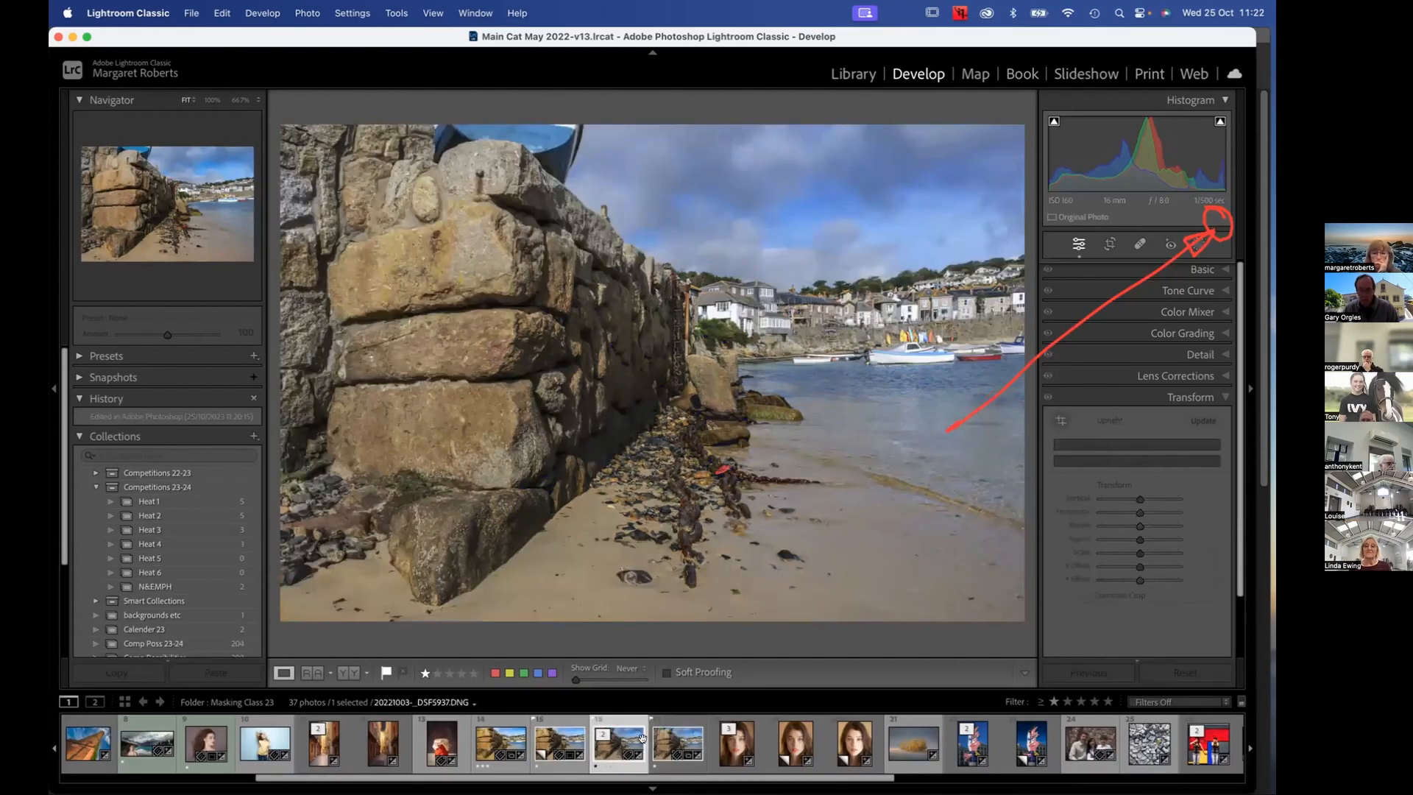
left_click(559, 744)
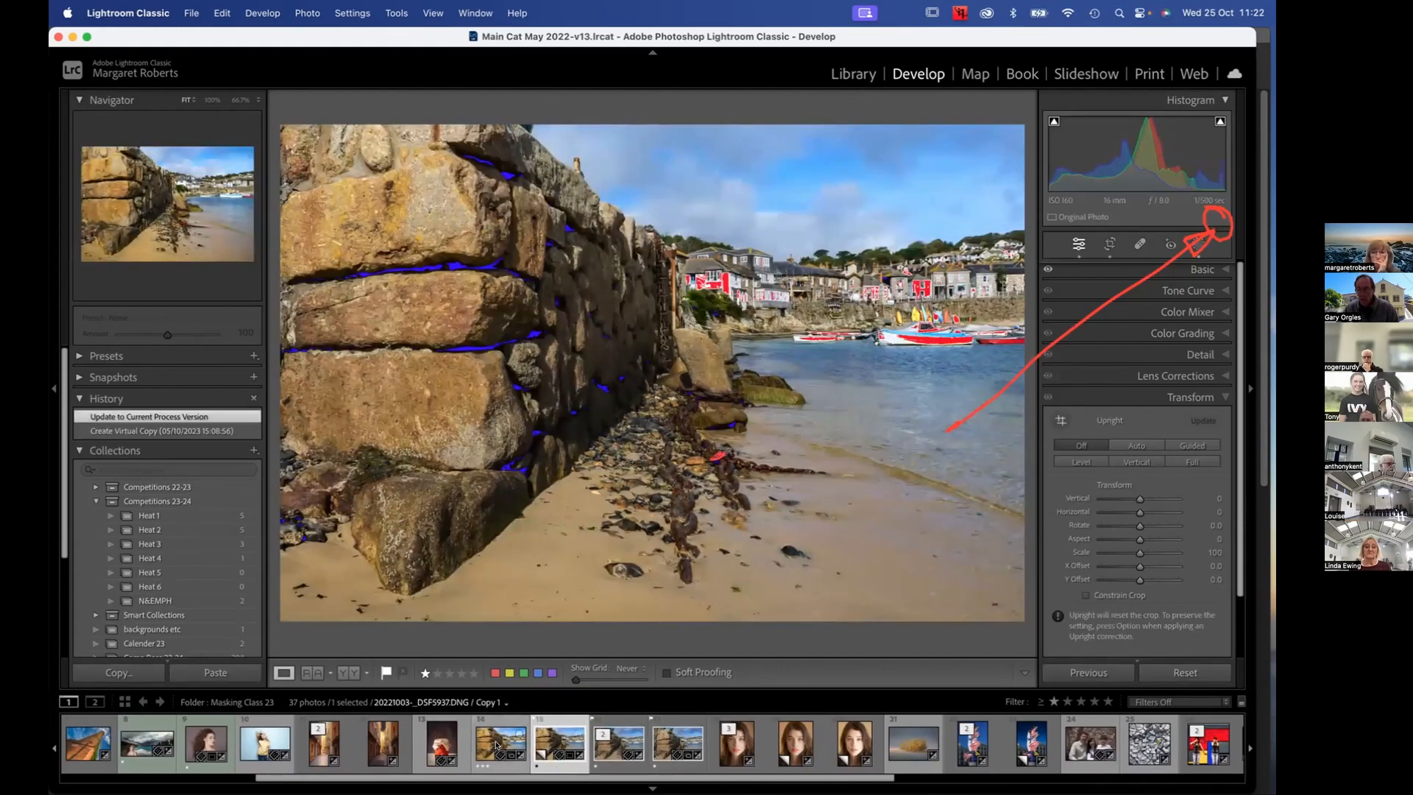
Update 20221003-_DSF5937-Edit.tif and all other filmstrip photos to the current process version
left_click(496, 744)
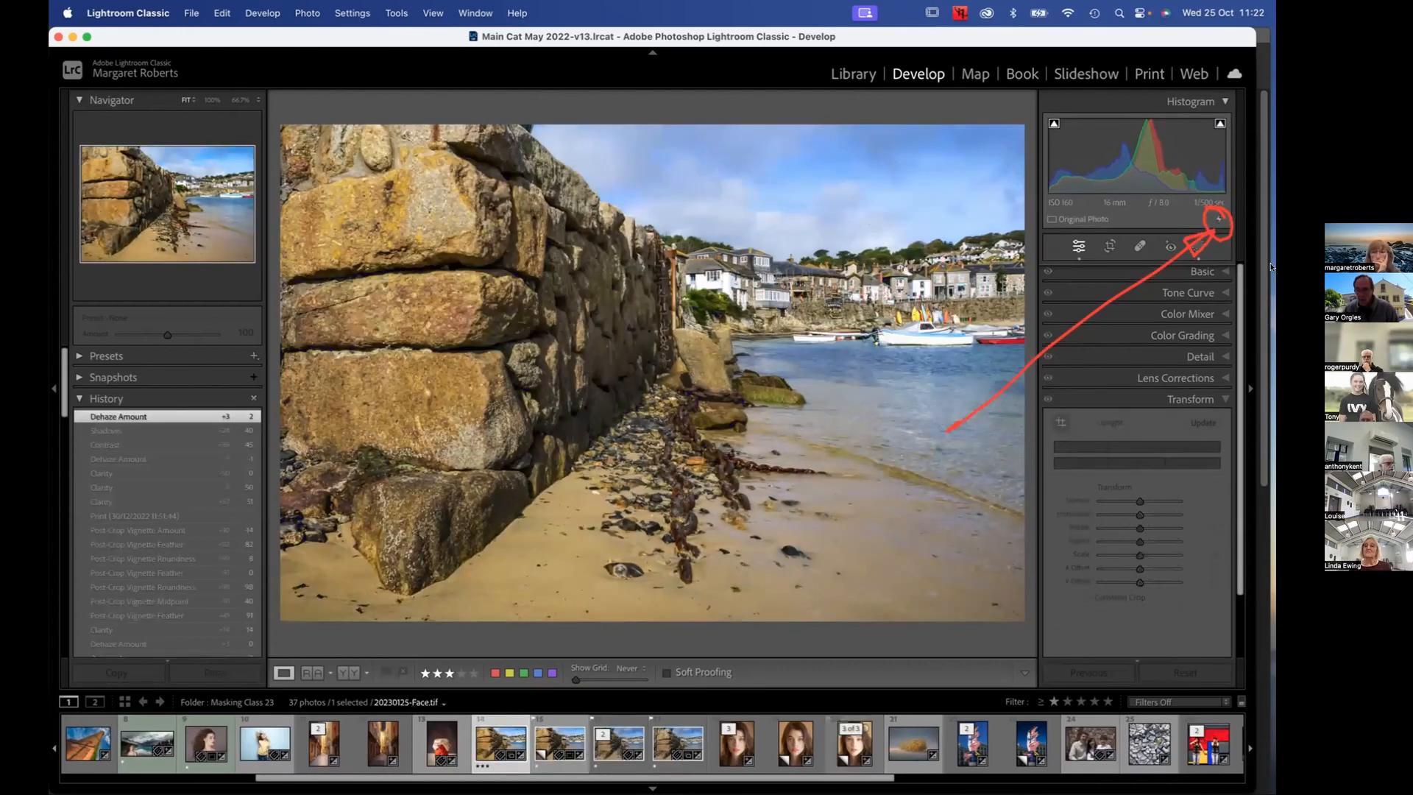
left_click(1217, 221)
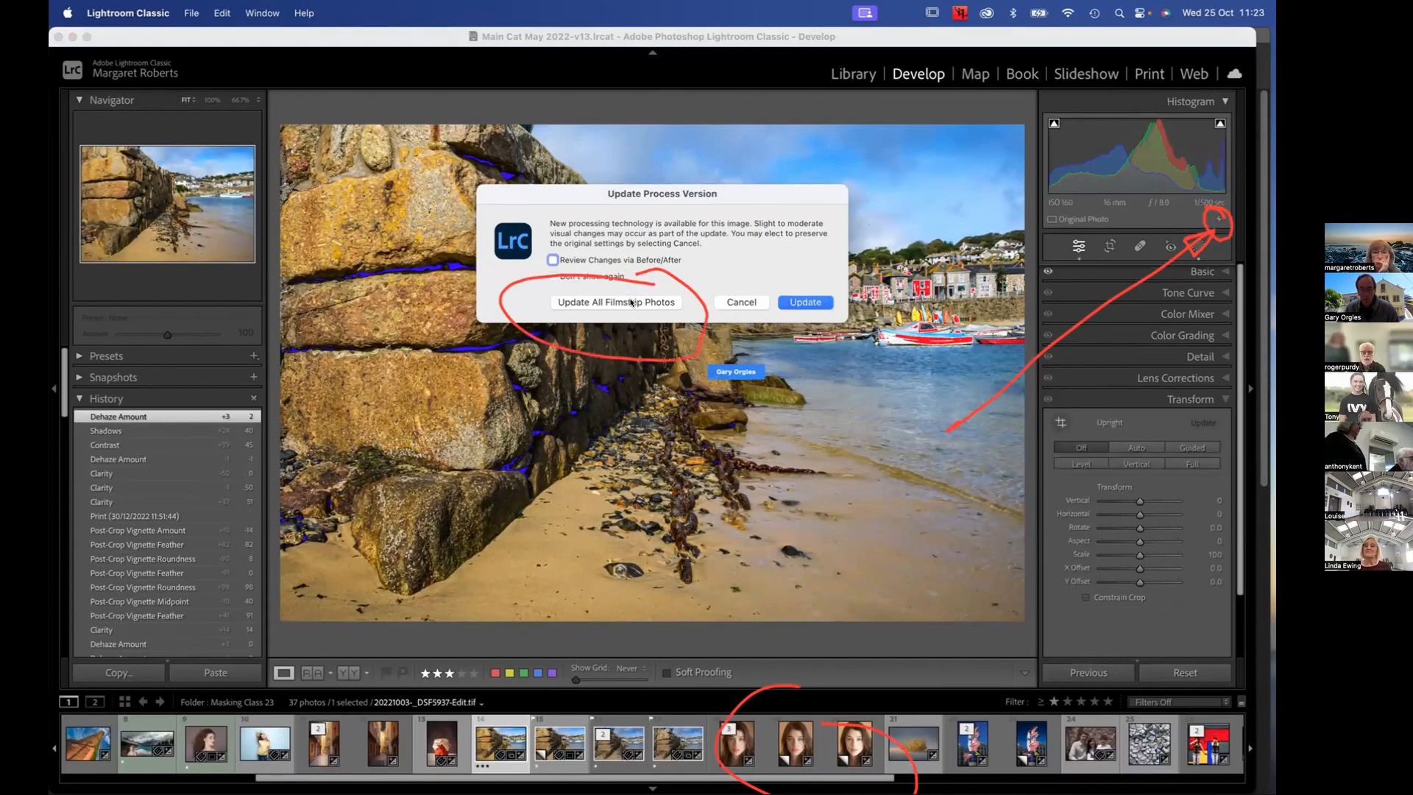
left_click(630, 302)
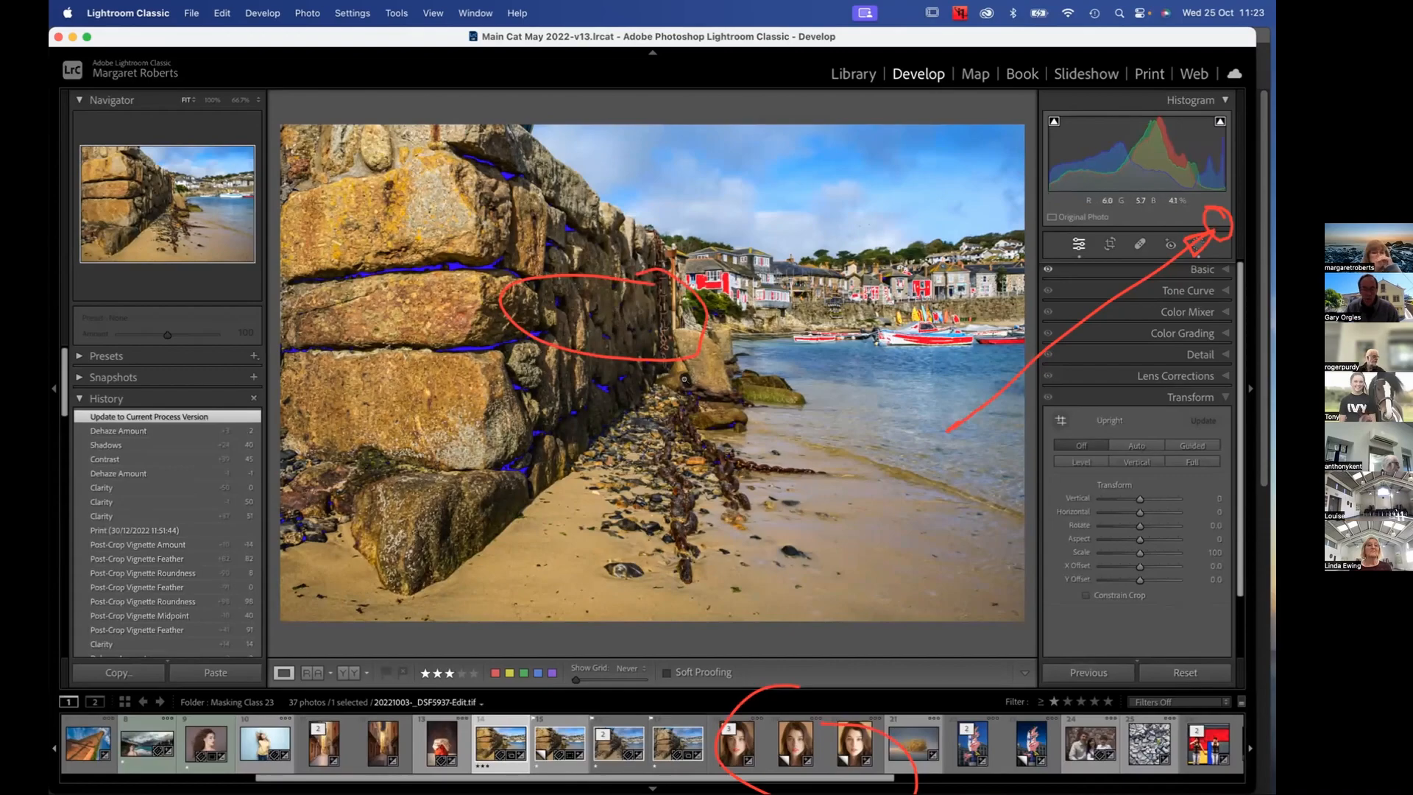
Compare the harbour virtual copy with 20221003-_DSF5937-Edit.tif, untitled-5937.tif and the edited original 20221003-_DSF5937.DNG
left_click(553, 740)
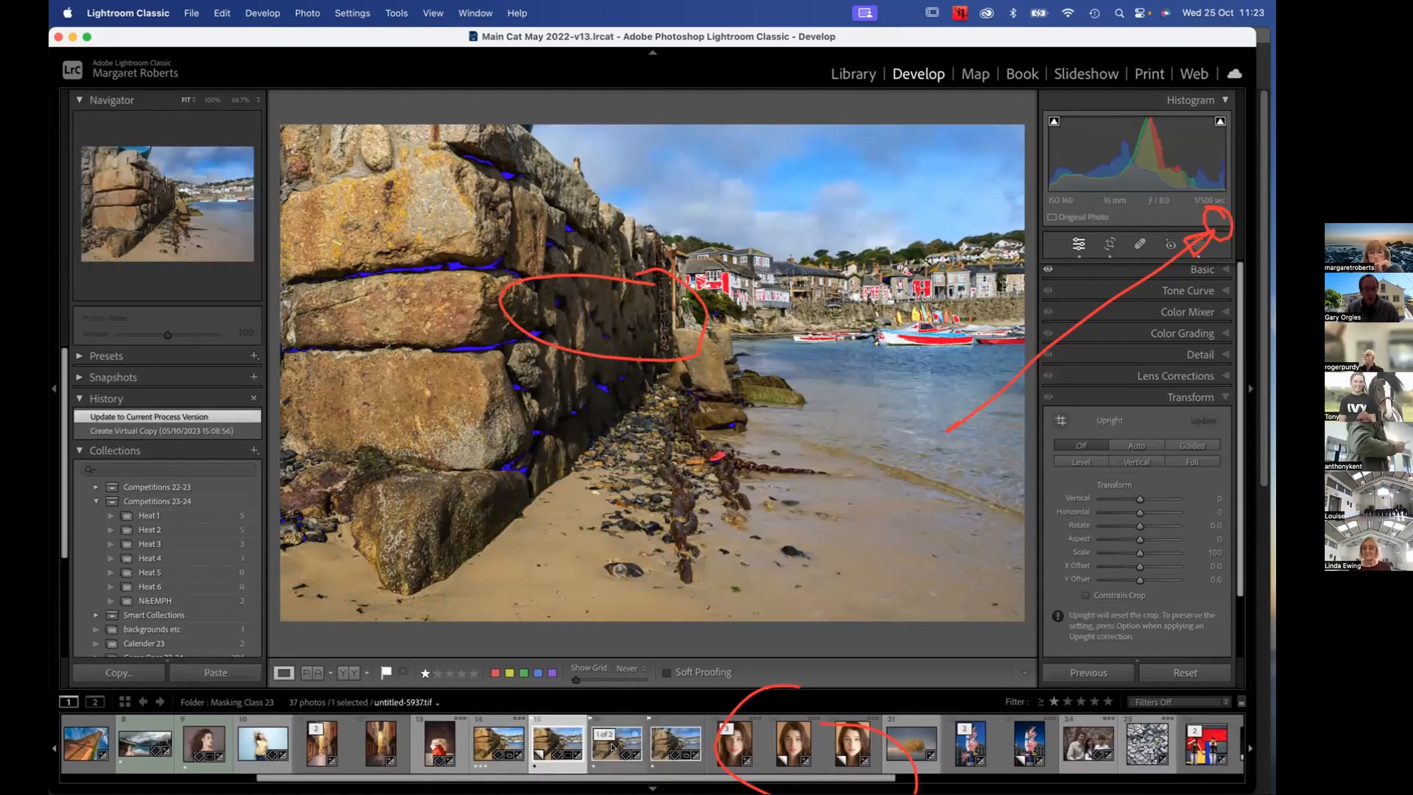
left_click(496, 743)
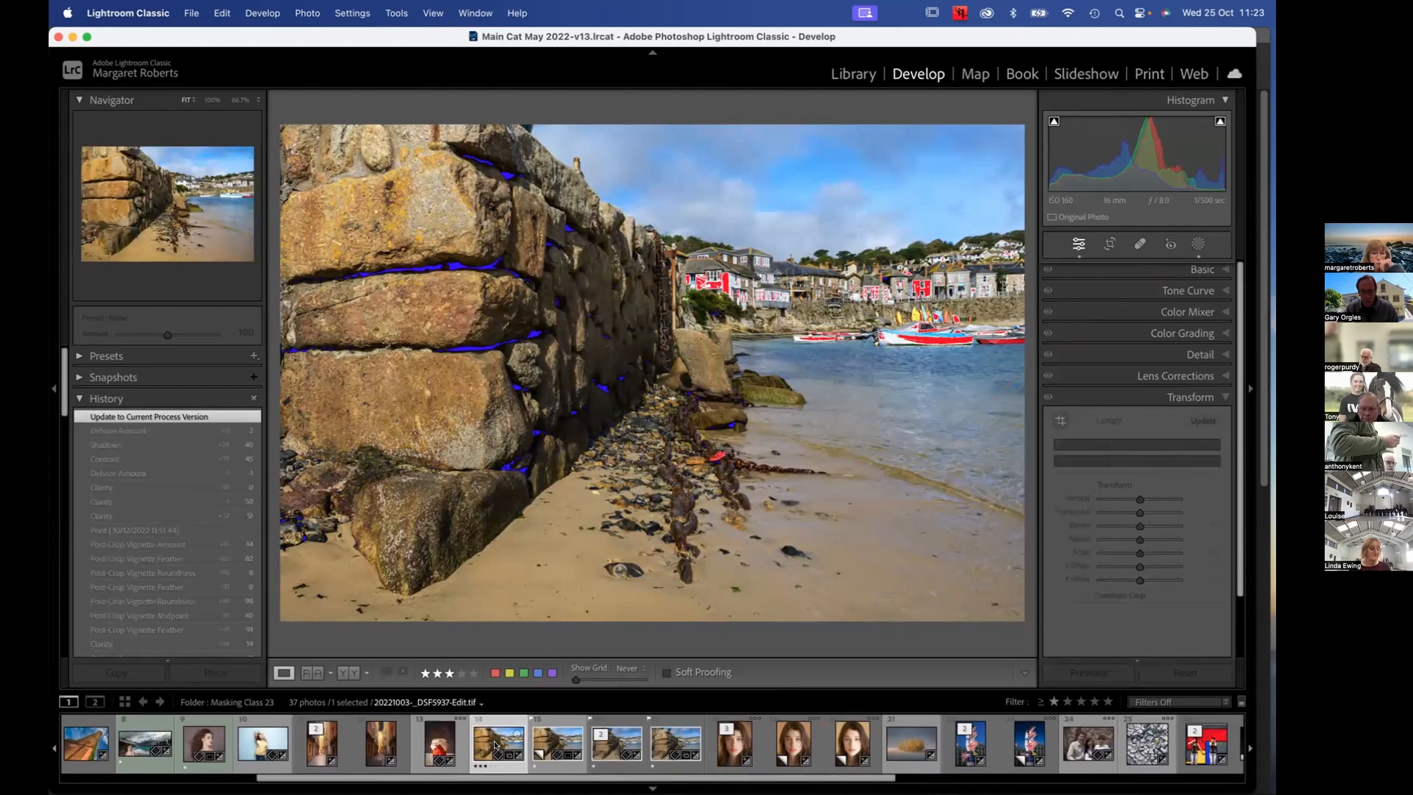
left_click(552, 747)
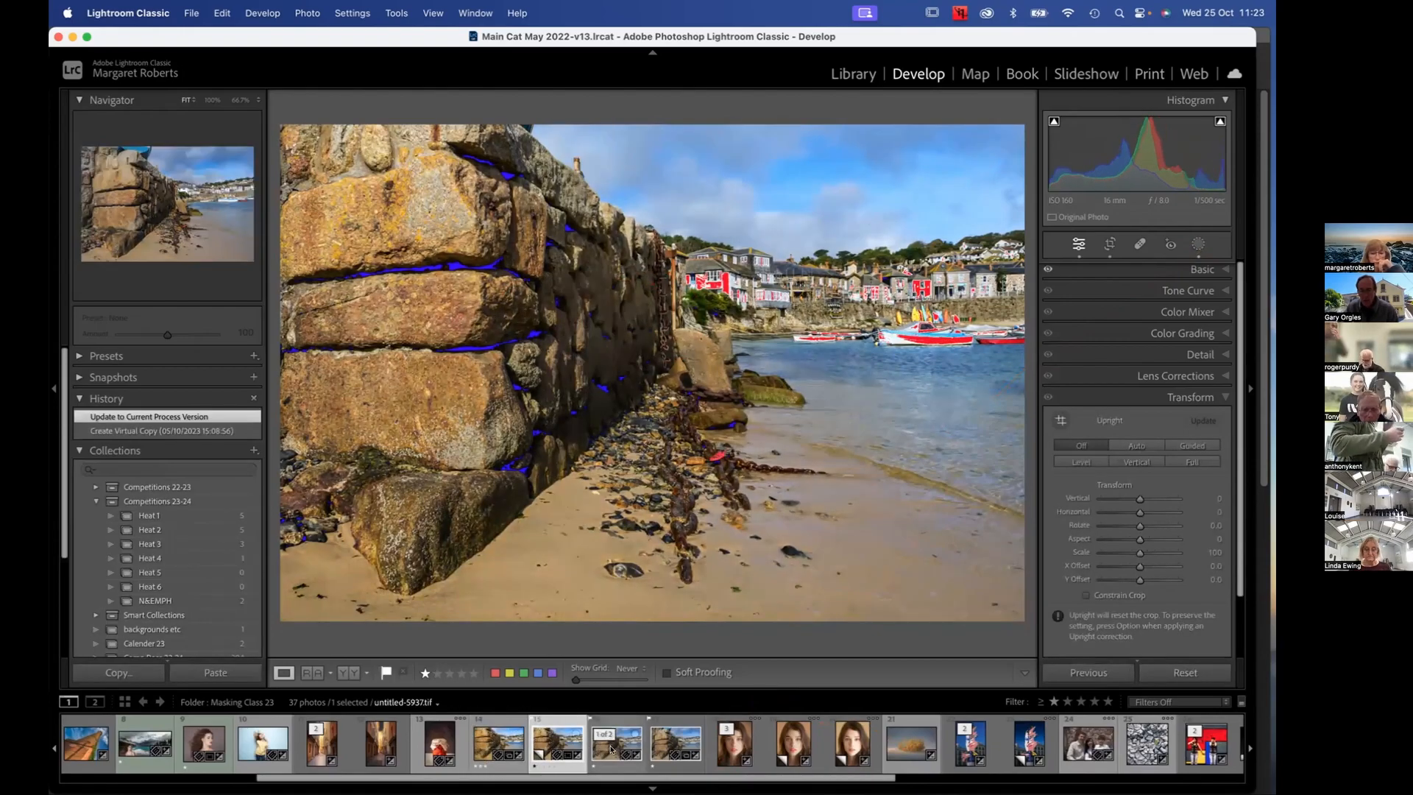
left_click(610, 749)
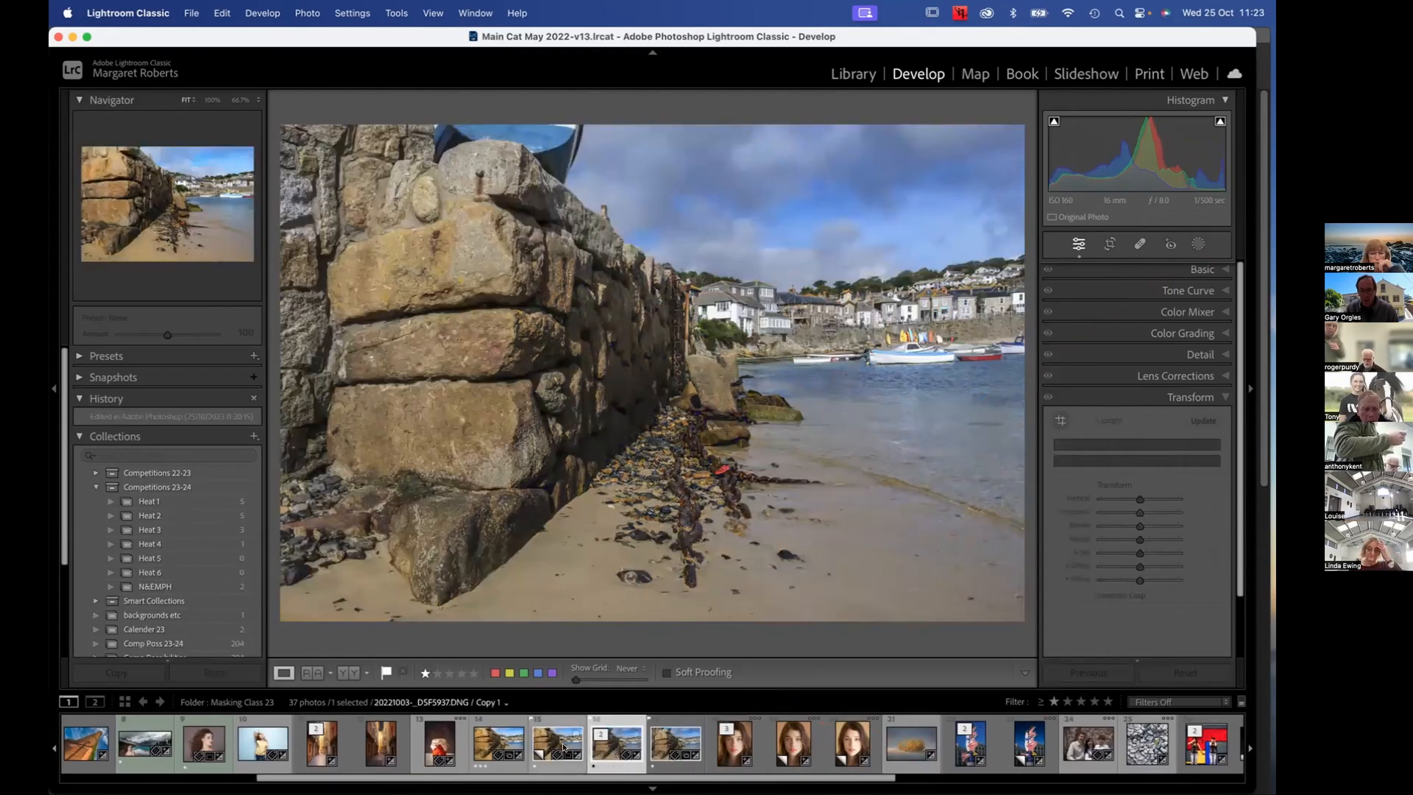
left_click(562, 747)
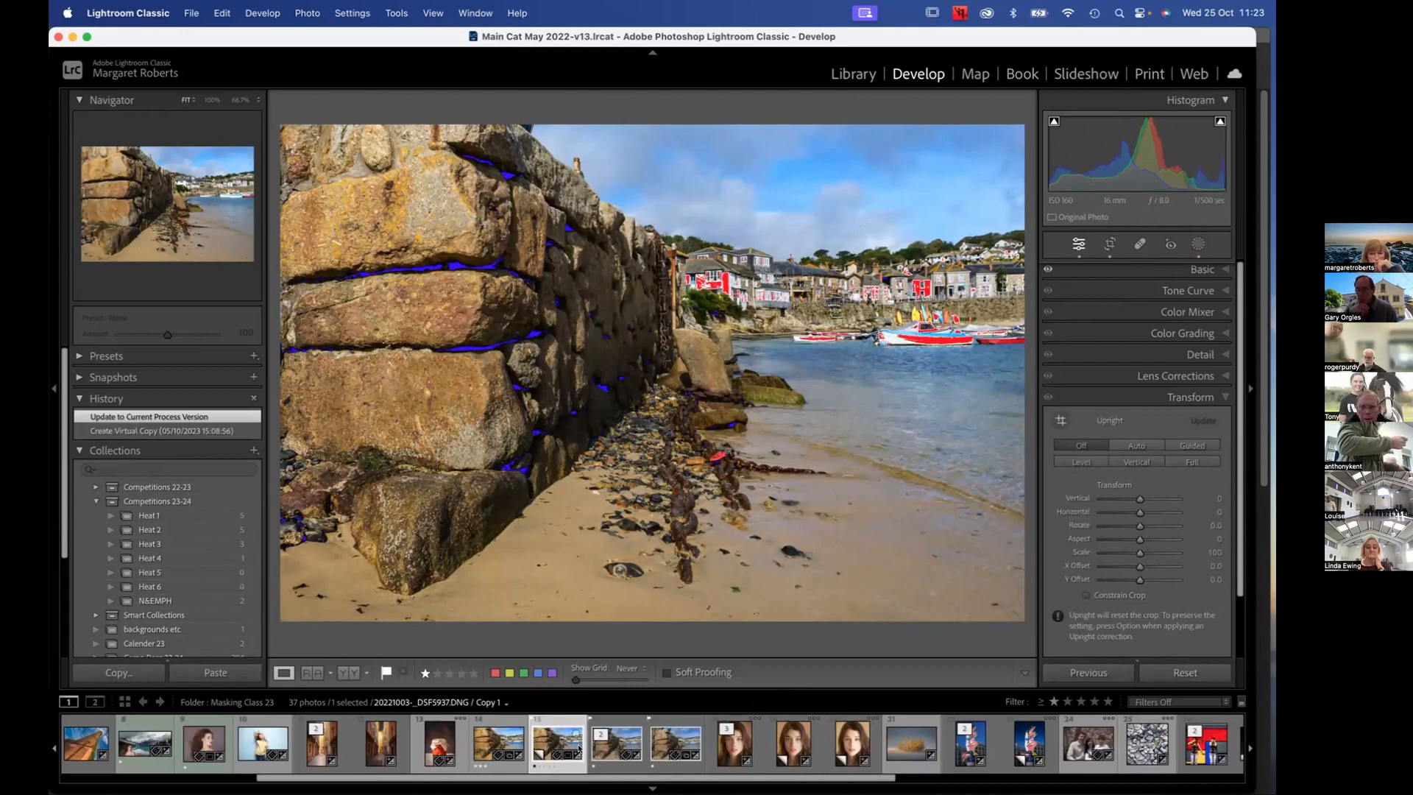
left_click(617, 750)
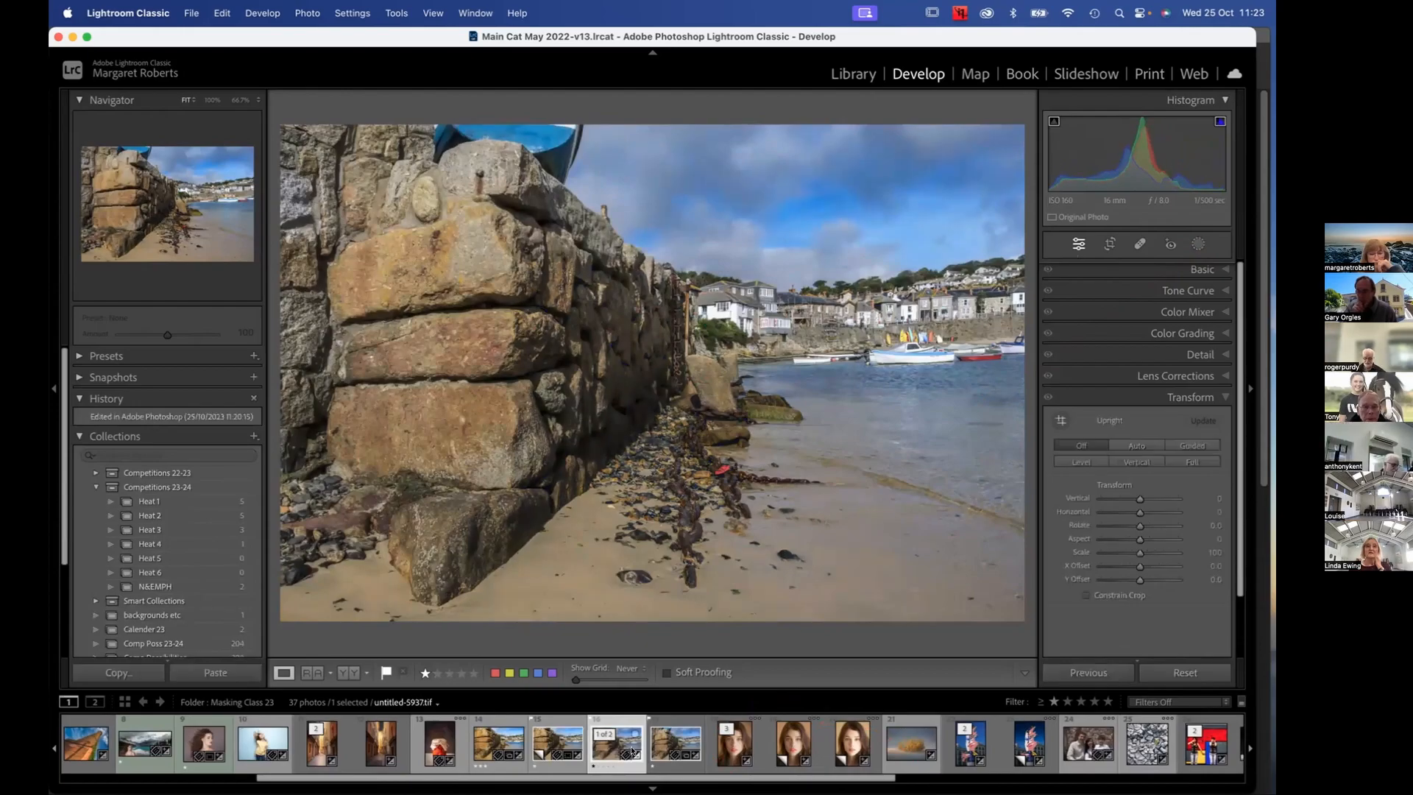
left_click(665, 747)
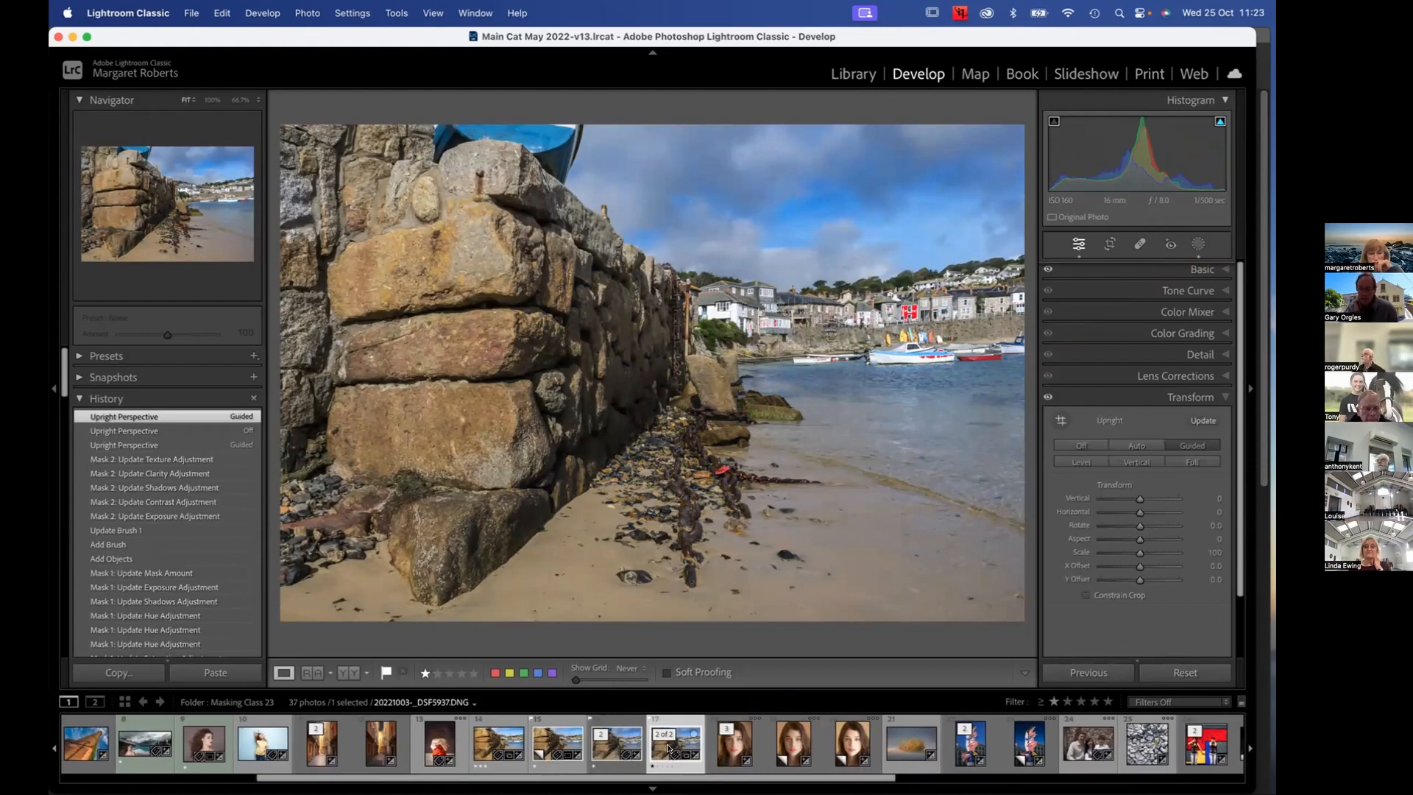
Give the Photoshop-edited harbour photo untitled-5937.tif a four-star rating
left_click(608, 749)
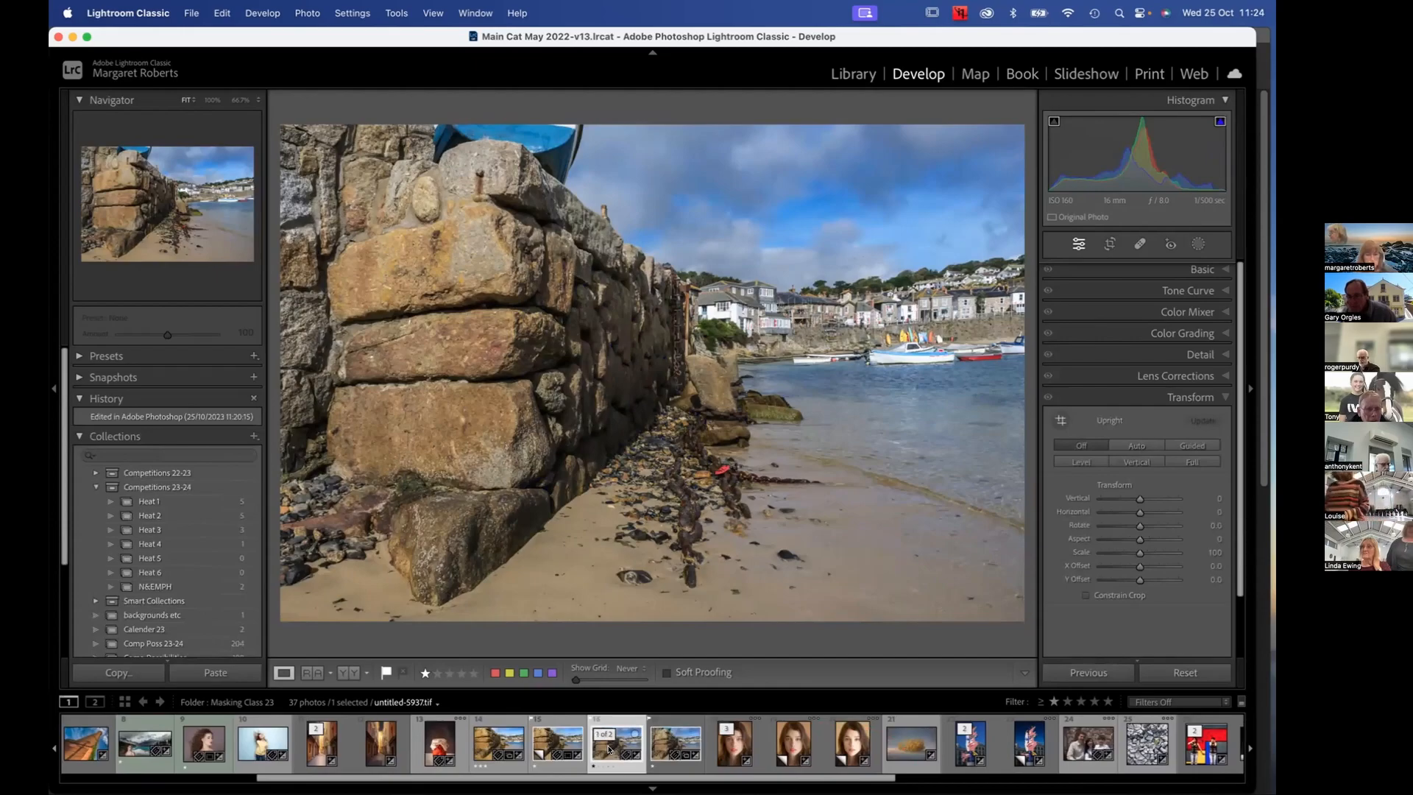
key("4")
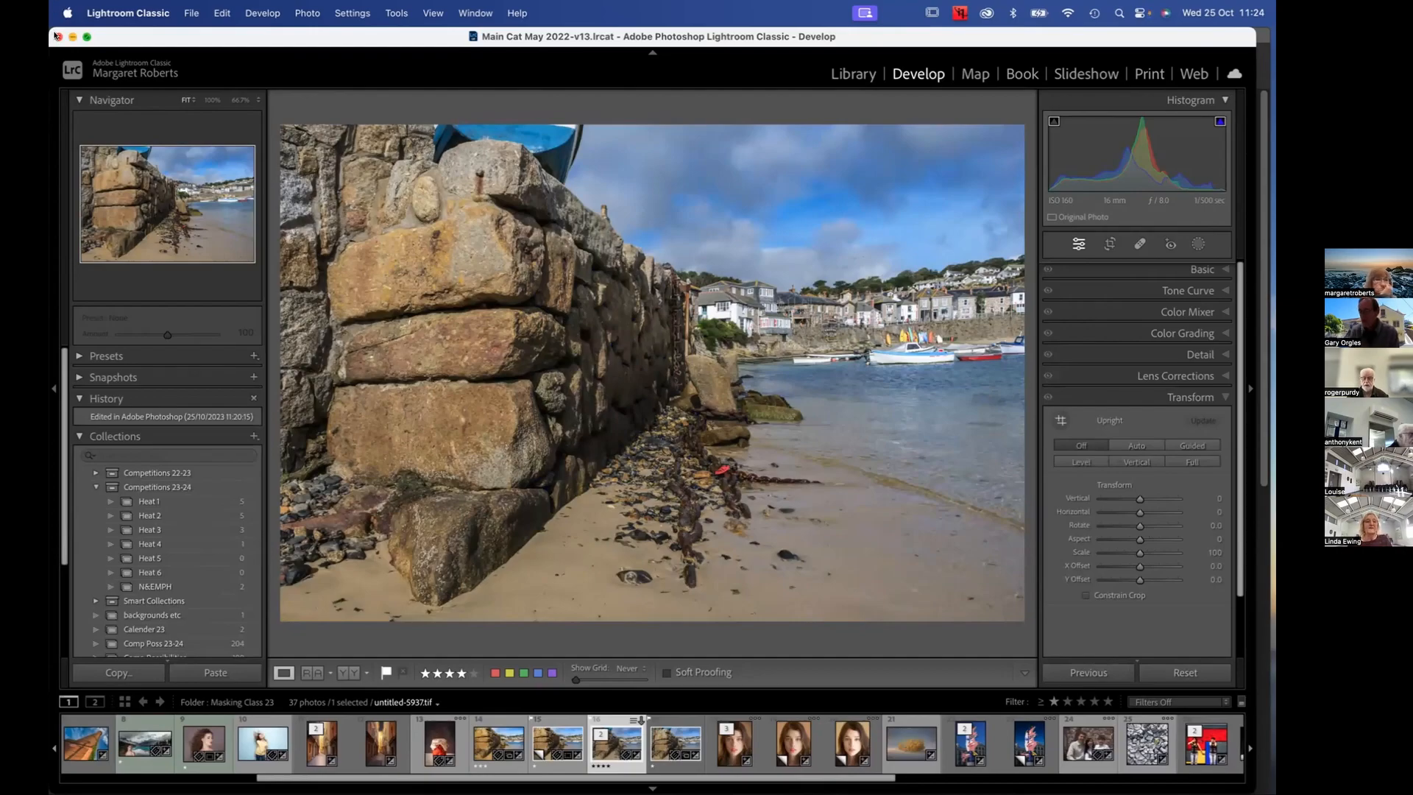
Quit Lightroom Classic, skipping the catalog backup this time
left_click(58, 36)
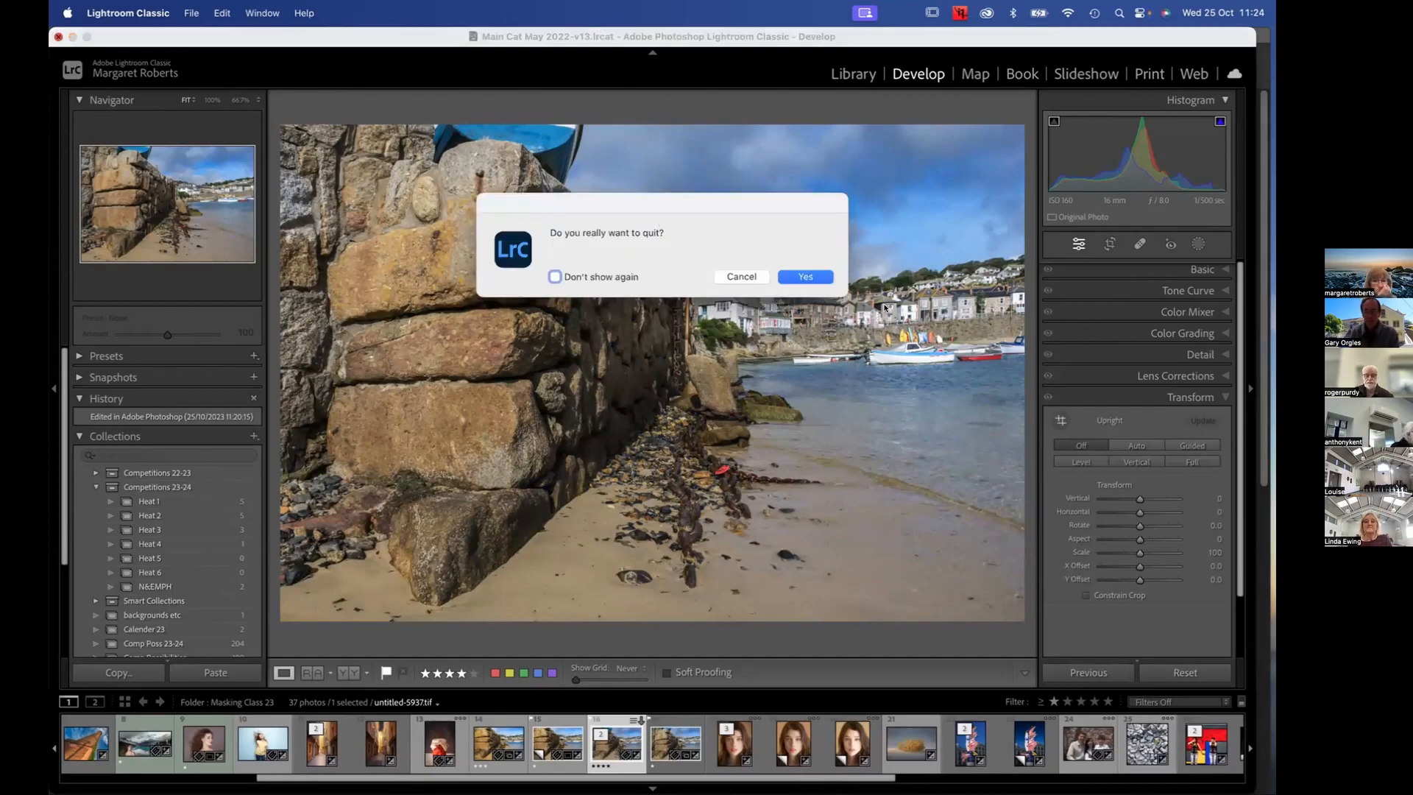
left_click(817, 277)
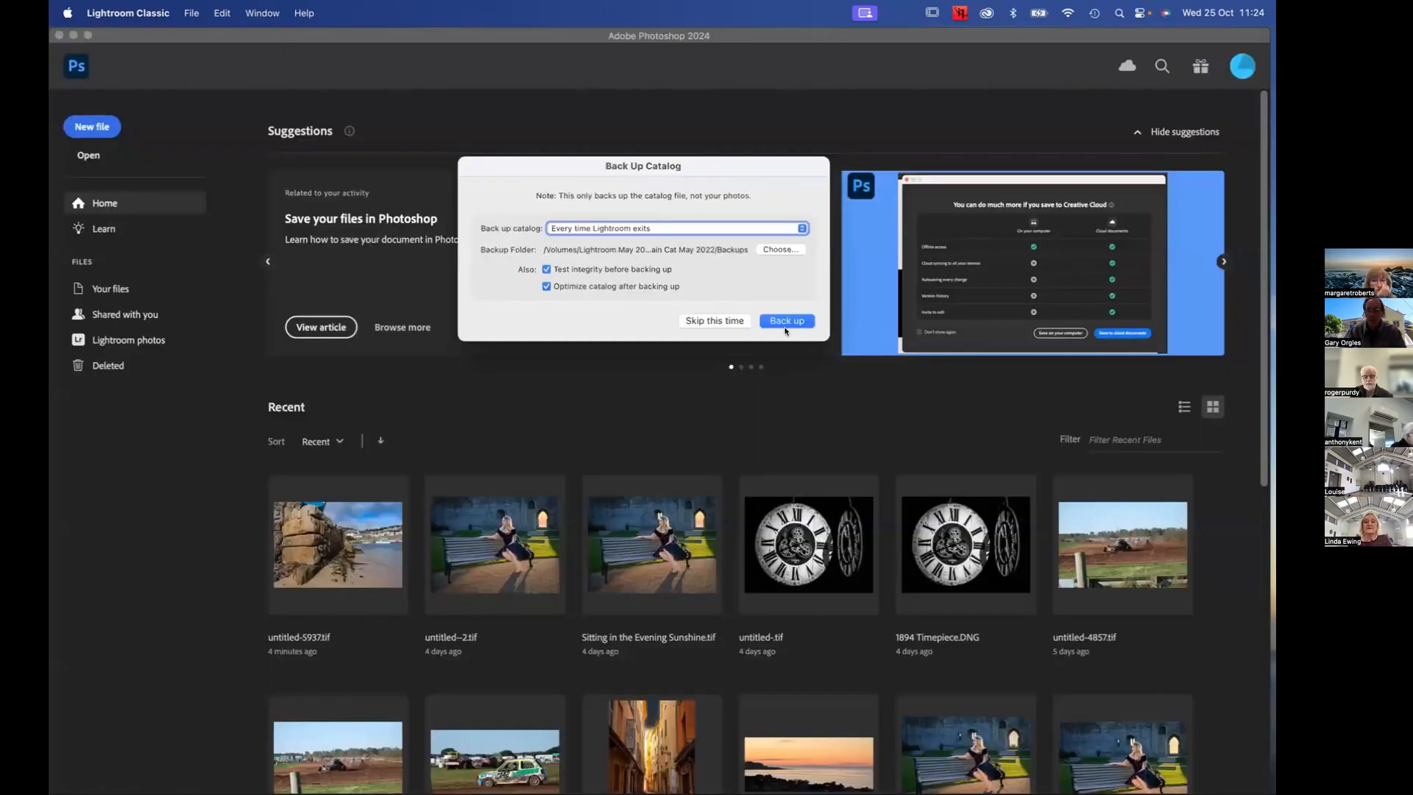
left_click(724, 322)
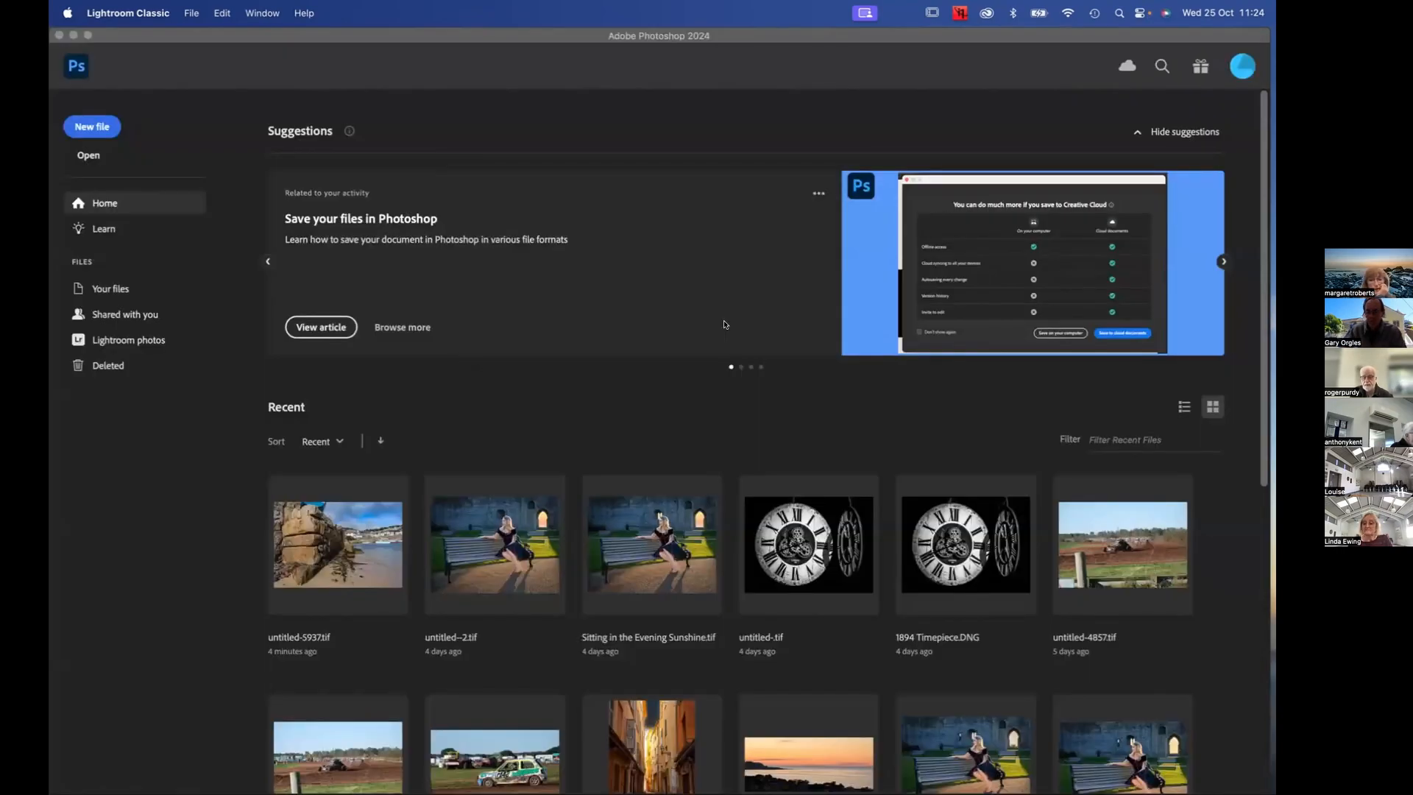